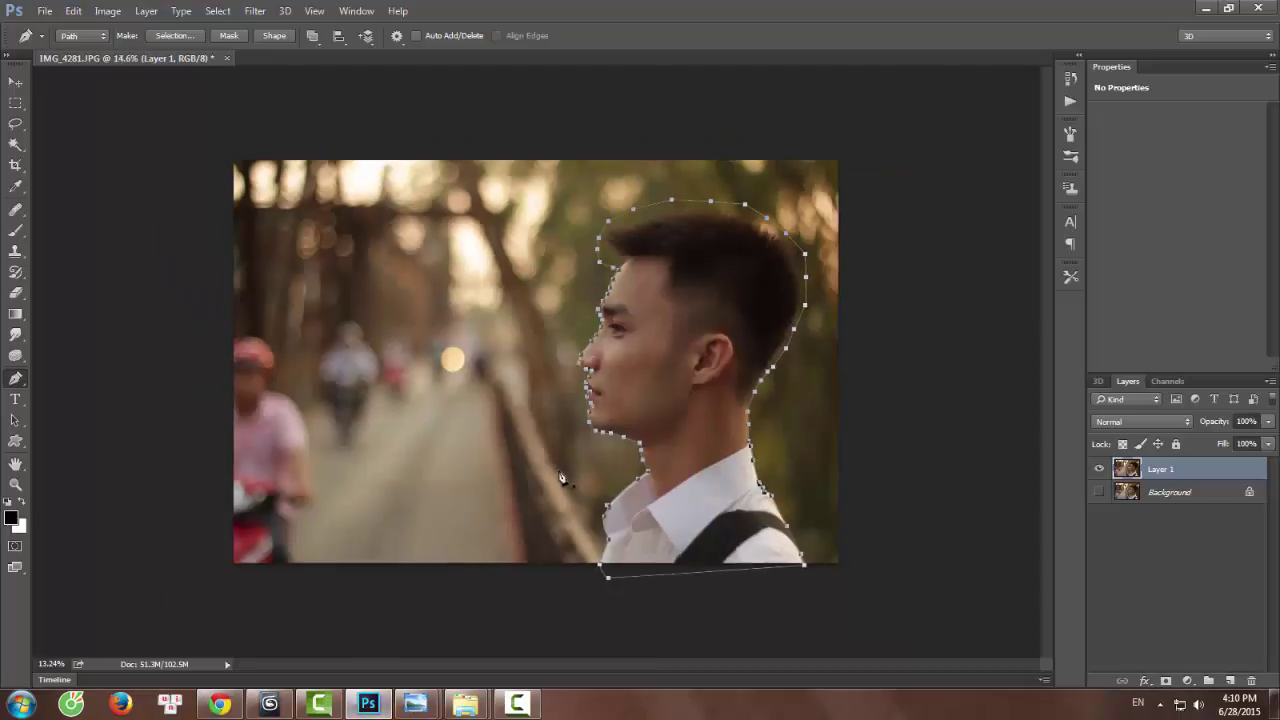
Examine the pen path all around the man, from face and hair down to the neck, collar and shoulder.
{"action": "scroll", "coordinate": [656, 430], "scroll_direction": "up", "scroll_amount": 10}
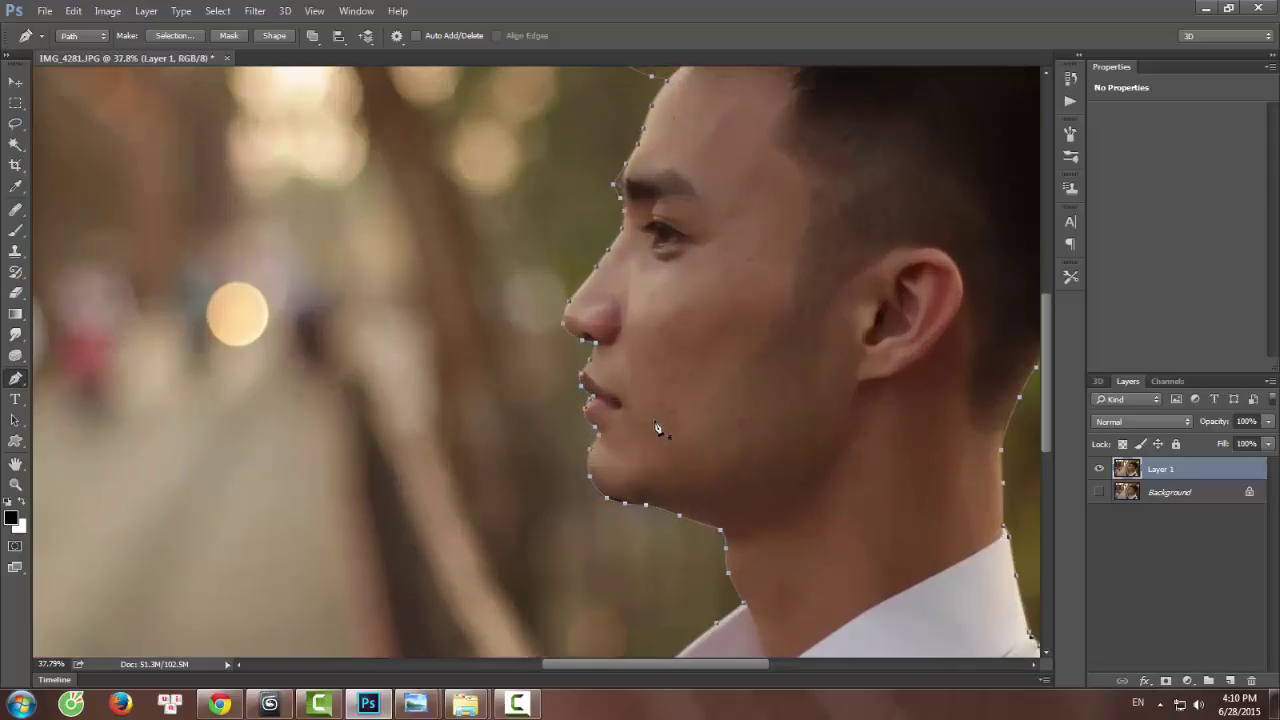
{"action": "left_click_drag", "start_coordinate": [703, 454], "coordinate": [699, 344]}
{"action": "left_click_drag", "start_coordinate": [748, 497], "coordinate": [742, 390]}
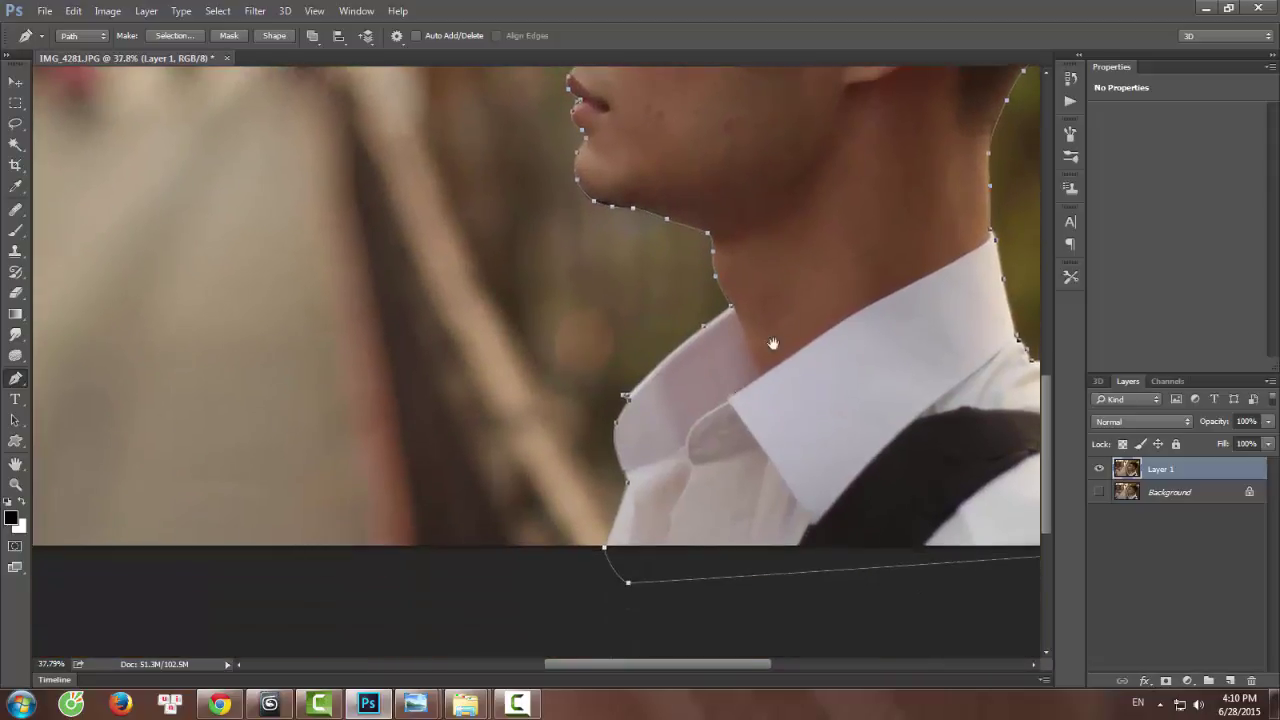
{"action": "left_click_drag", "start_coordinate": [773, 342], "coordinate": [774, 492]}
{"action": "scroll", "coordinate": [774, 491], "scroll_direction": "up", "scroll_amount": 2}
{"action": "scroll", "coordinate": [763, 437], "scroll_direction": "up", "scroll_amount": 3}
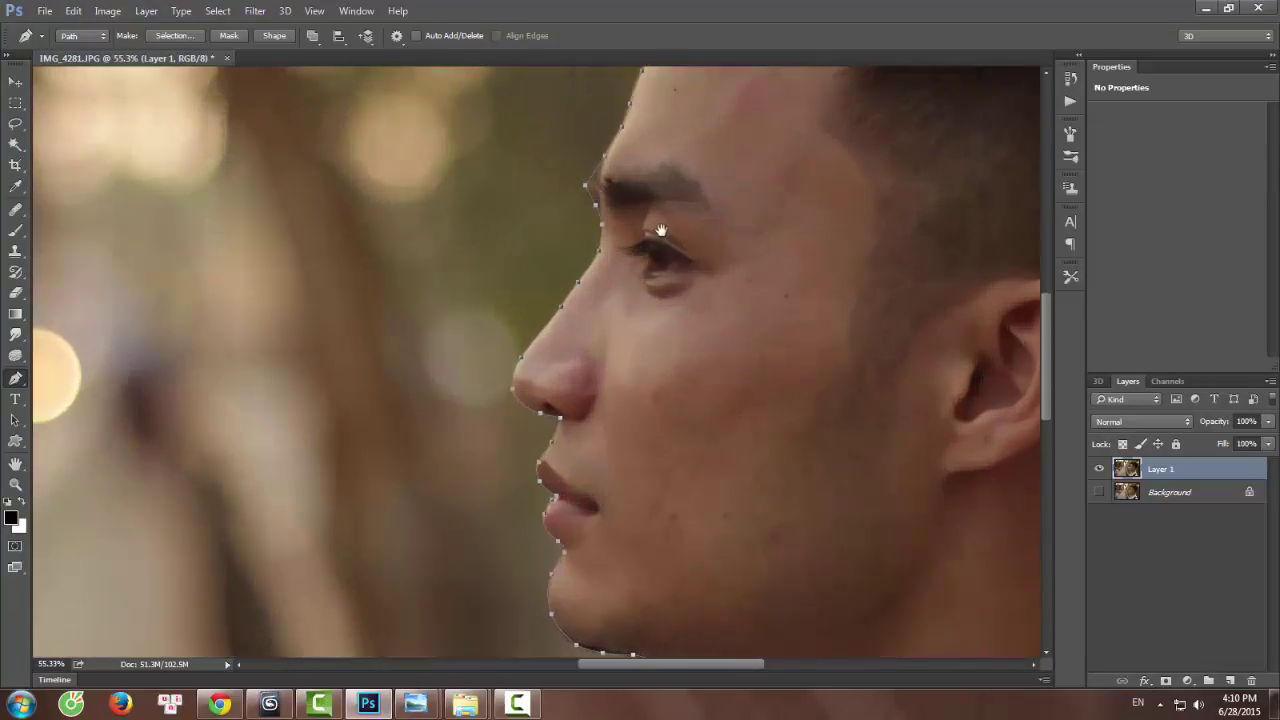
{"action": "scroll", "coordinate": [673, 465], "scroll_direction": "up", "scroll_amount": 4}
{"action": "scroll", "coordinate": [700, 385], "scroll_direction": "up", "scroll_amount": 1}
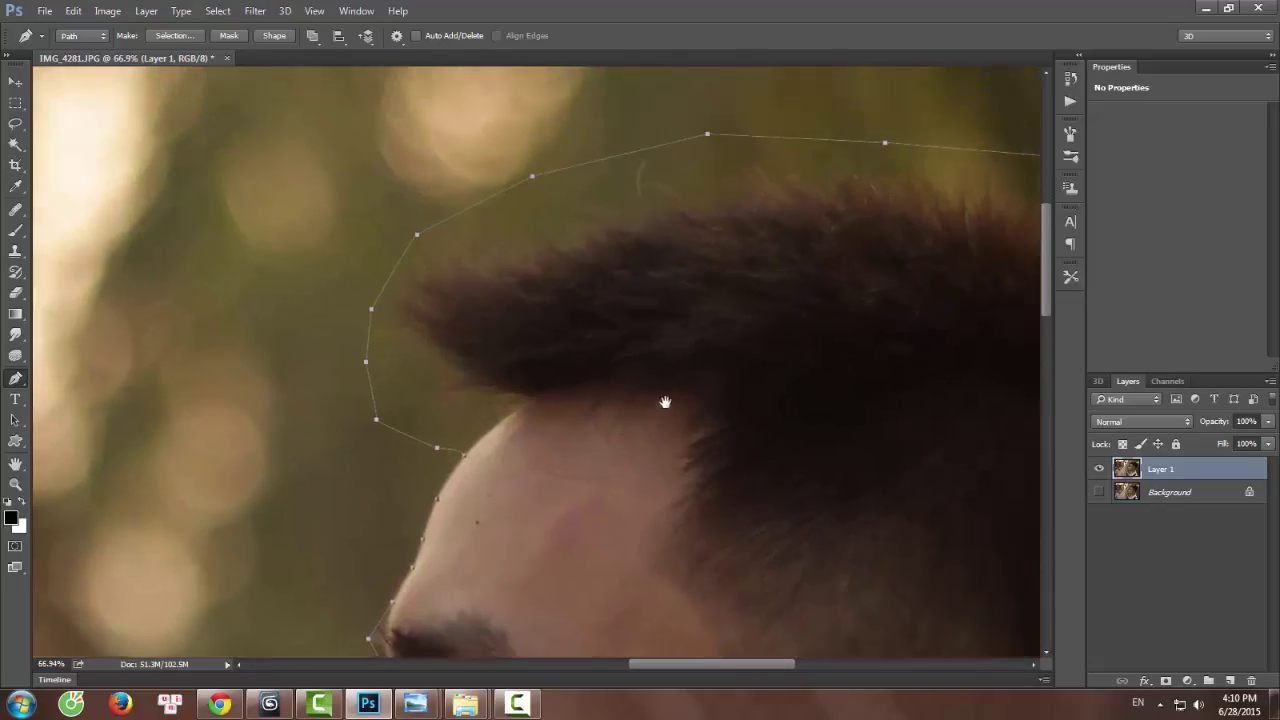
{"action": "left_click_drag", "start_coordinate": [627, 382], "coordinate": [590, 379]}
{"action": "left_click_drag", "start_coordinate": [824, 460], "coordinate": [708, 383]}
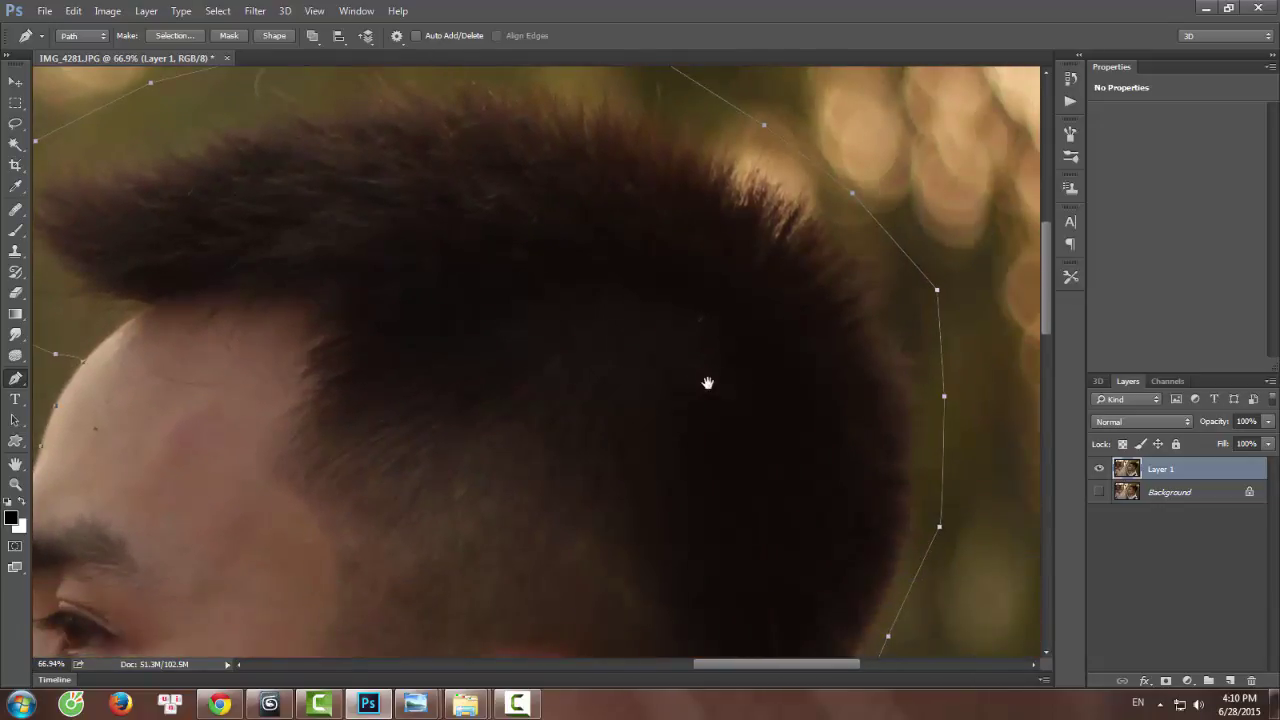
{"action": "left_click_drag", "start_coordinate": [805, 488], "coordinate": [811, 386]}
{"action": "left_click_drag", "start_coordinate": [782, 652], "coordinate": [829, 386]}
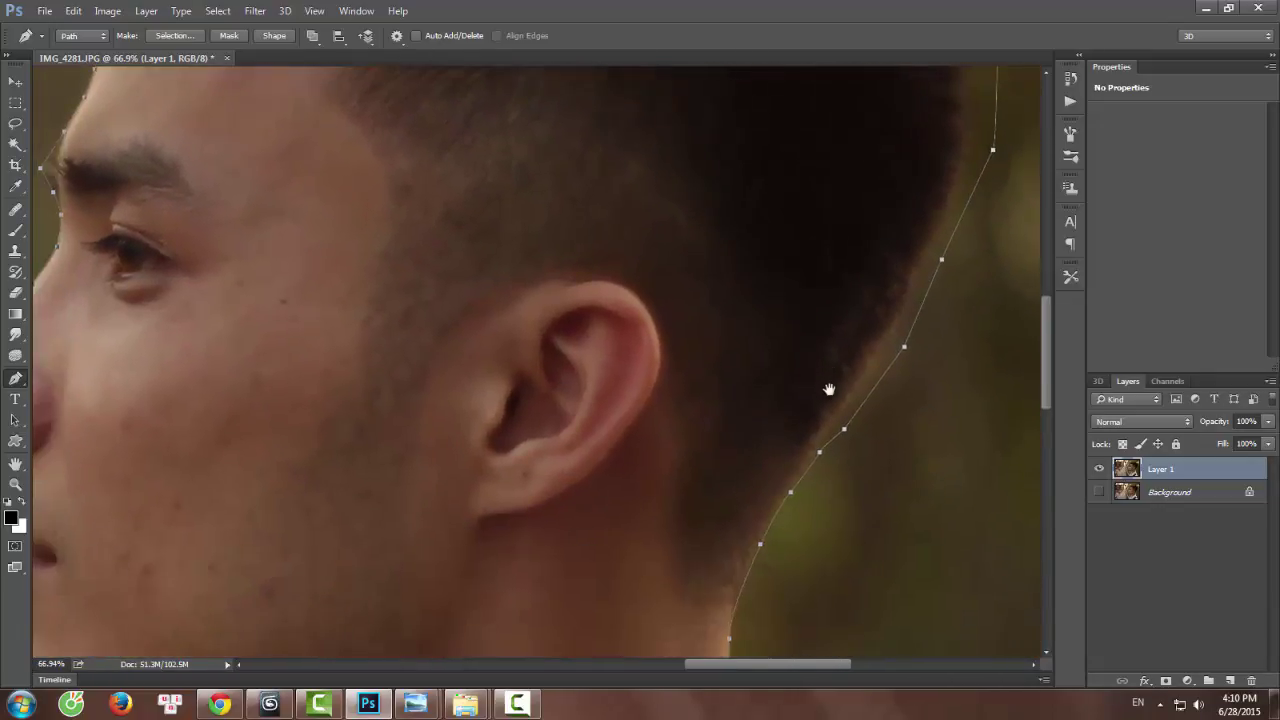
{"action": "scroll", "coordinate": [777, 455], "scroll_direction": "down", "scroll_amount": 10}
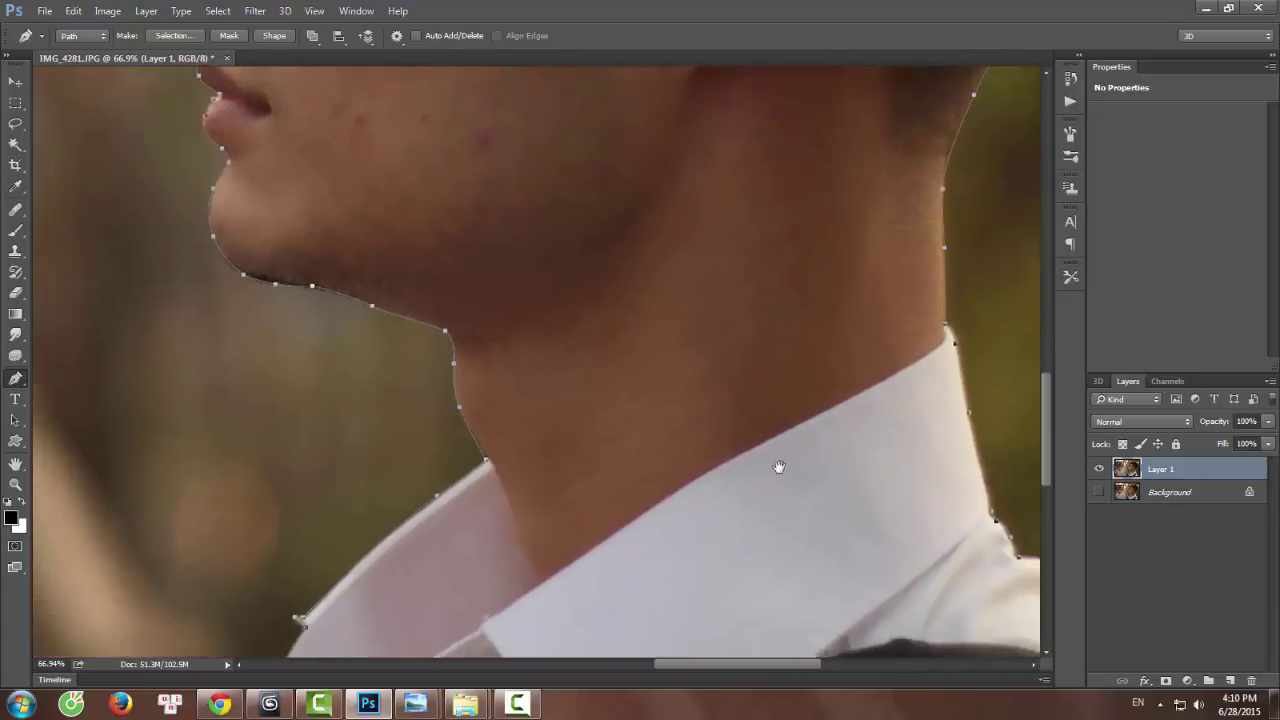
{"action": "scroll", "coordinate": [680, 414], "scroll_direction": "down", "scroll_amount": 2}
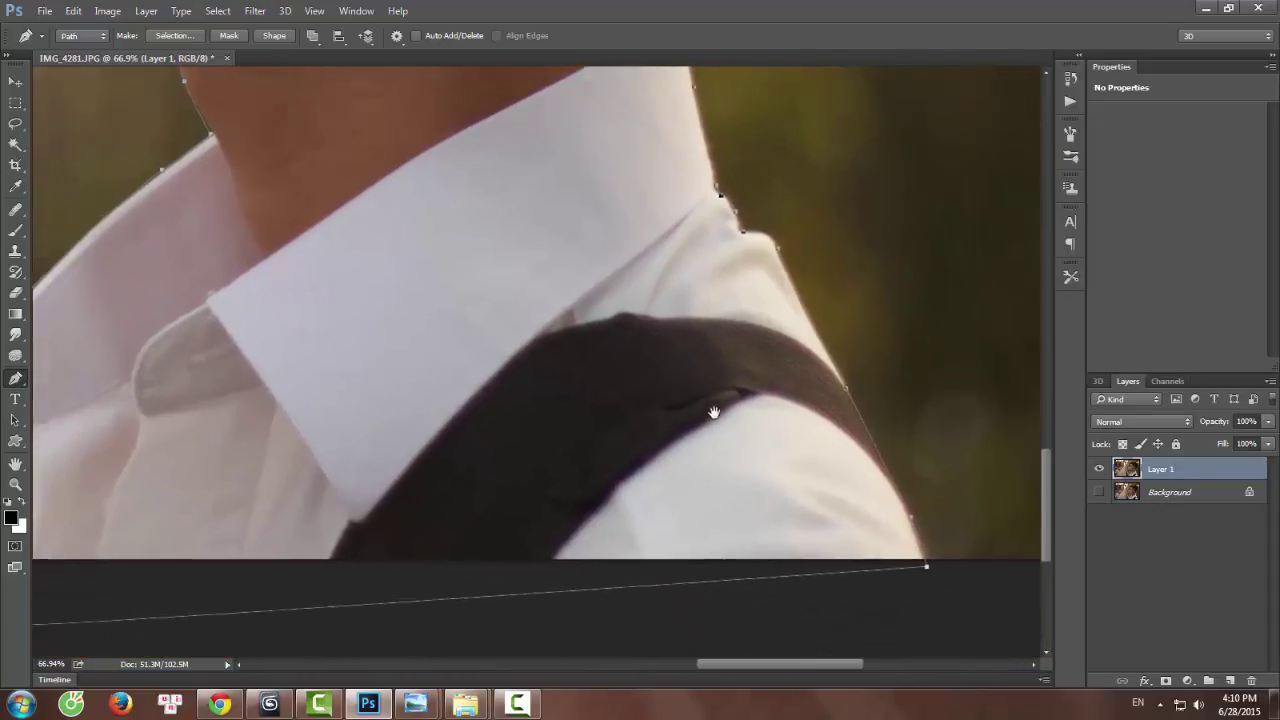
{"action": "scroll", "coordinate": [711, 431], "scroll_direction": "down", "scroll_amount": 5}
{"action": "scroll", "coordinate": [670, 376], "scroll_direction": "up", "scroll_amount": 2}
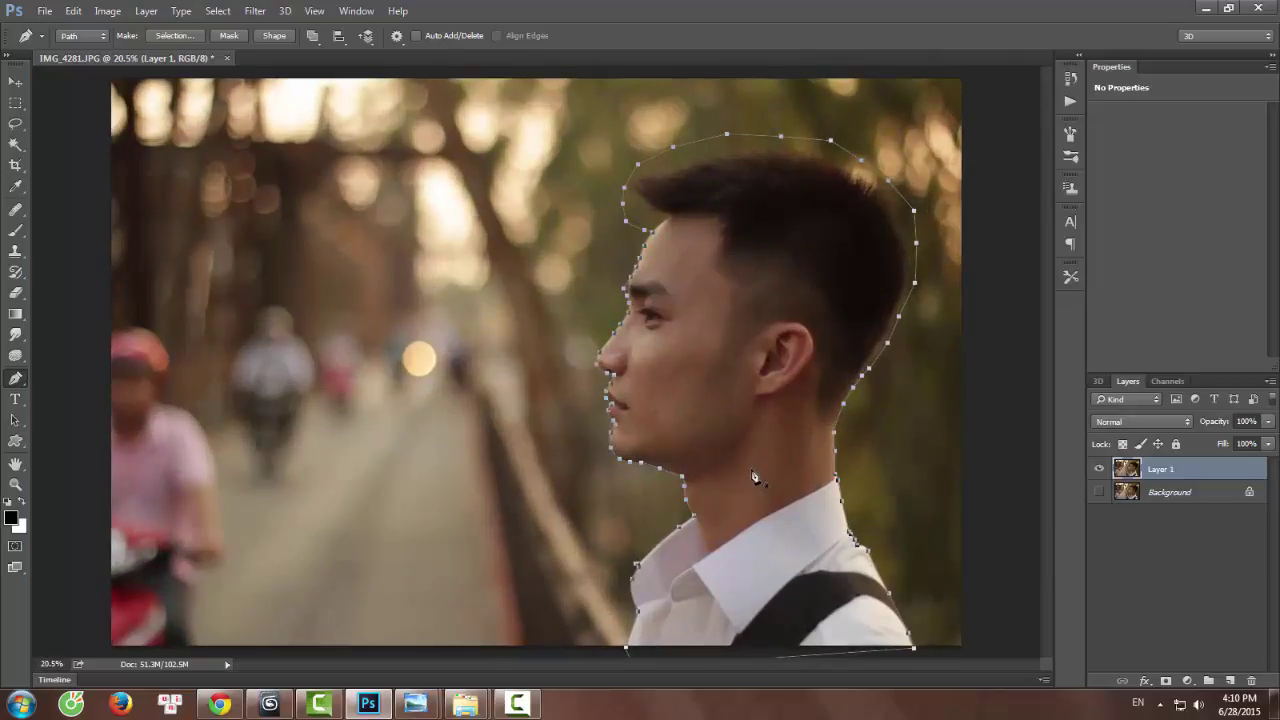
Convert the closed pen path around the man into a selection.
{"action": "key", "text": "ctrl+Return"}
{"action": "scroll", "coordinate": [805, 455], "scroll_direction": "up", "scroll_amount": 1}
{"action": "scroll", "coordinate": [817, 457], "scroll_direction": "down", "scroll_amount": 3}
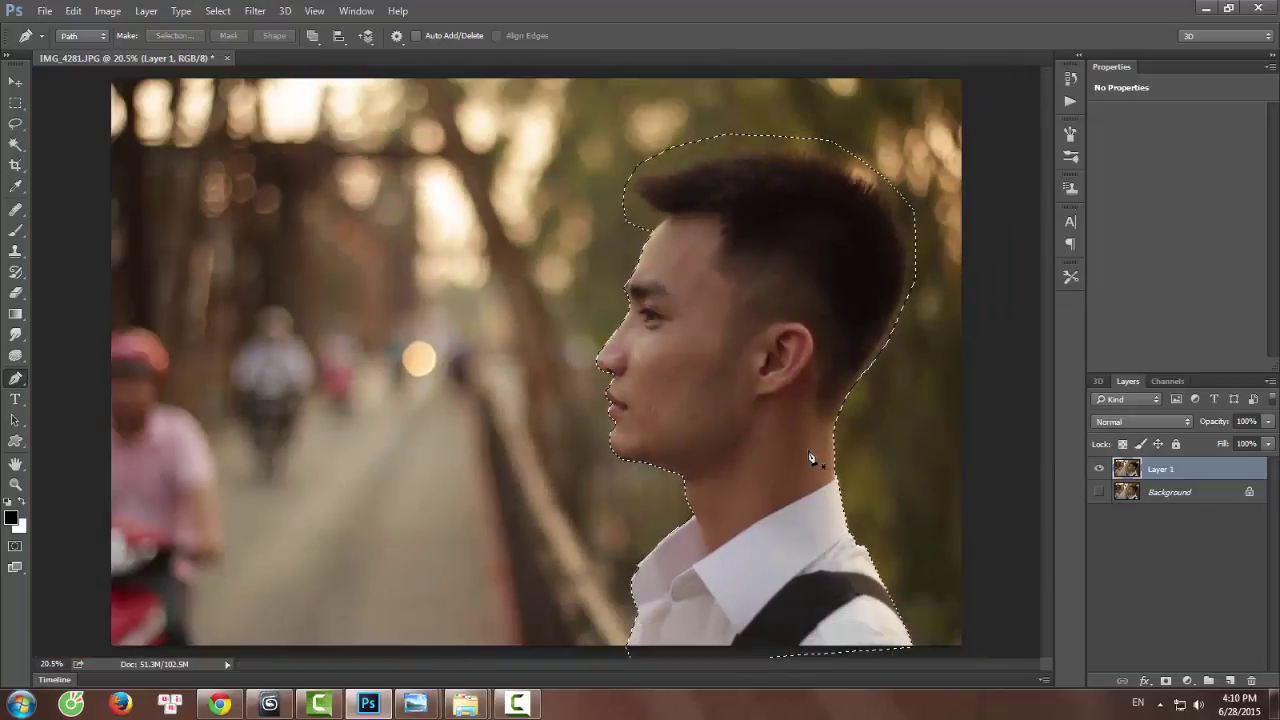
{"action": "scroll", "coordinate": [800, 483], "scroll_direction": "up", "scroll_amount": 1}
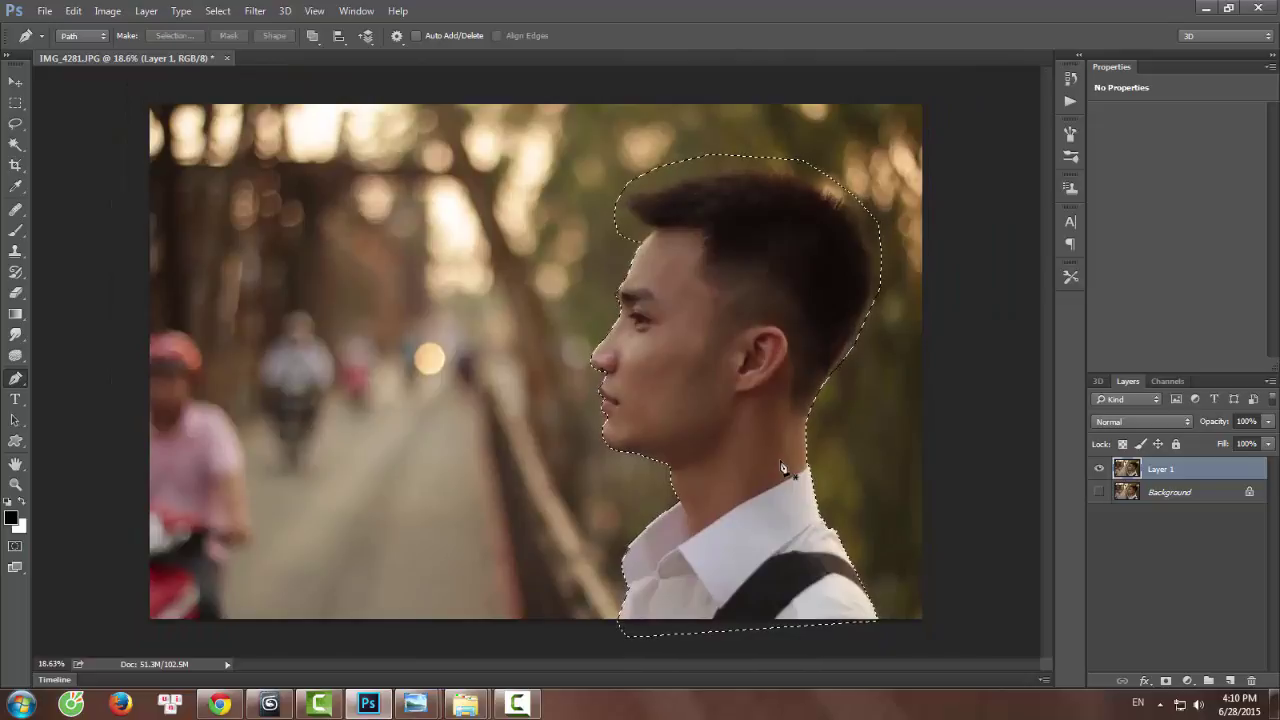
{"action": "scroll", "coordinate": [784, 468], "scroll_direction": "down", "scroll_amount": 1}
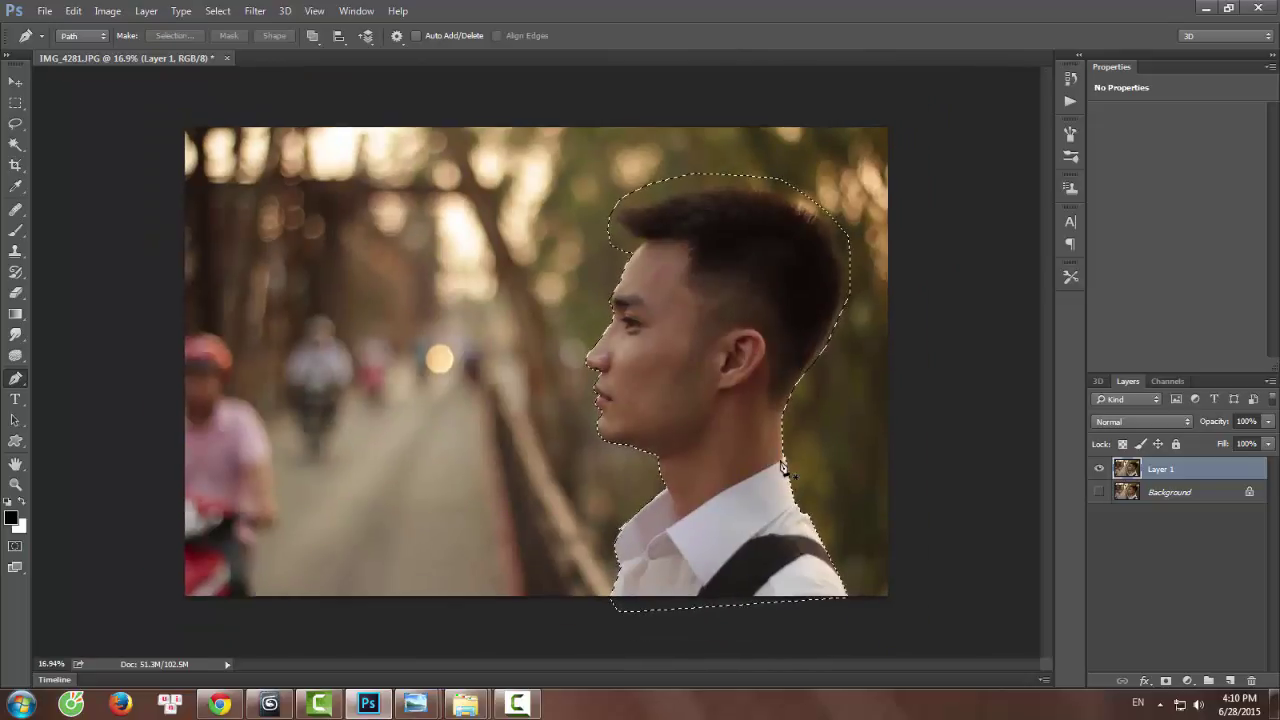
{"action": "scroll", "coordinate": [600, 330], "scroll_direction": "up", "scroll_amount": 1}
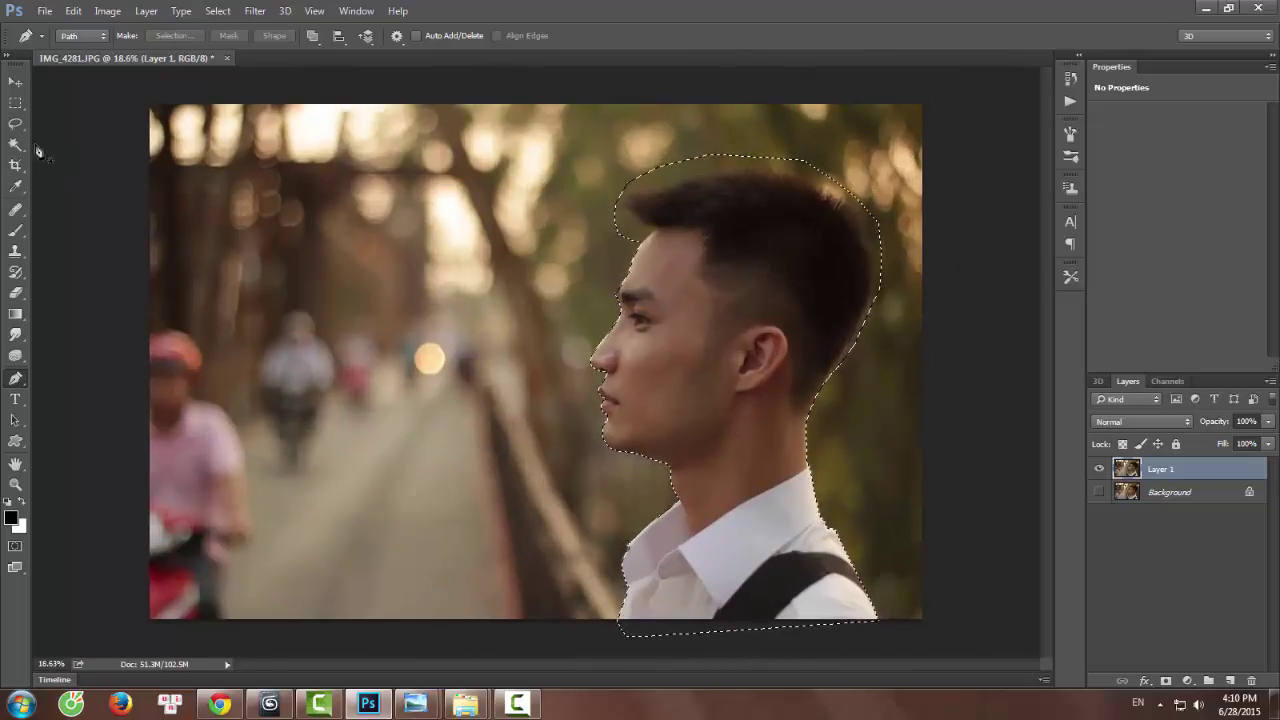
Open Refine Edge for the selection and enlarge the refine radius brush to size 300.
{"action": "left_click", "coordinate": [15, 123]}
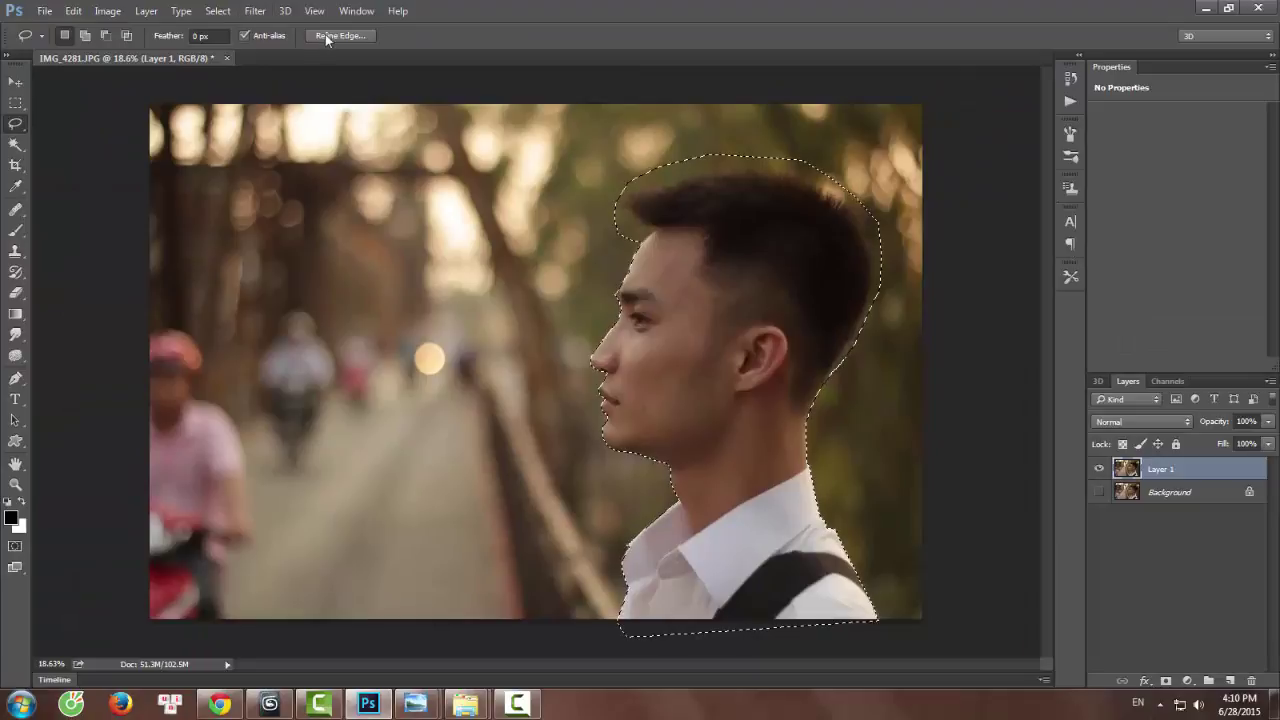
{"action": "left_click", "coordinate": [330, 37]}
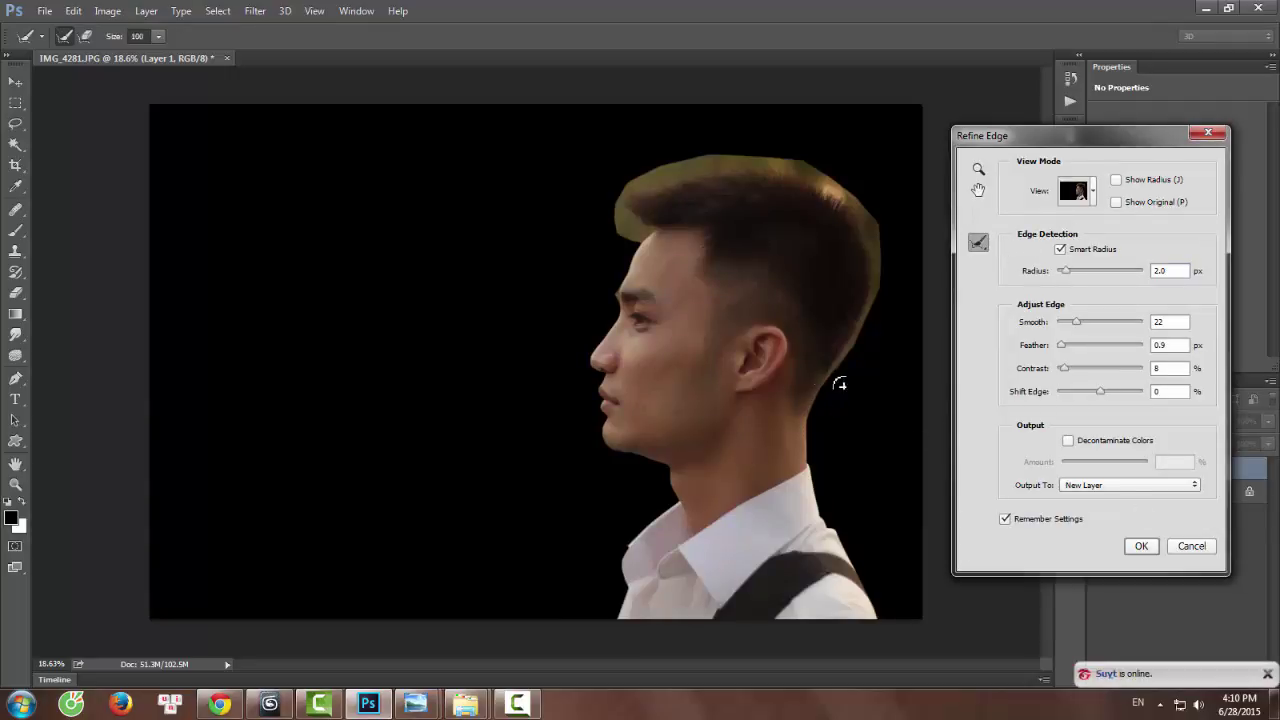
{"action": "key", "text": "bracketright"}
{"action": "key", "text": "bracketright"}
{"action": "key", "text": "bracketright"}
{"action": "key", "text": "bracketright"}
{"action": "key", "text": "bracketright"}
{"action": "key", "text": "bracketright"}
{"action": "key", "text": "bracketright"}
{"action": "scroll", "coordinate": [662, 166], "scroll_direction": "up", "scroll_amount": 5}
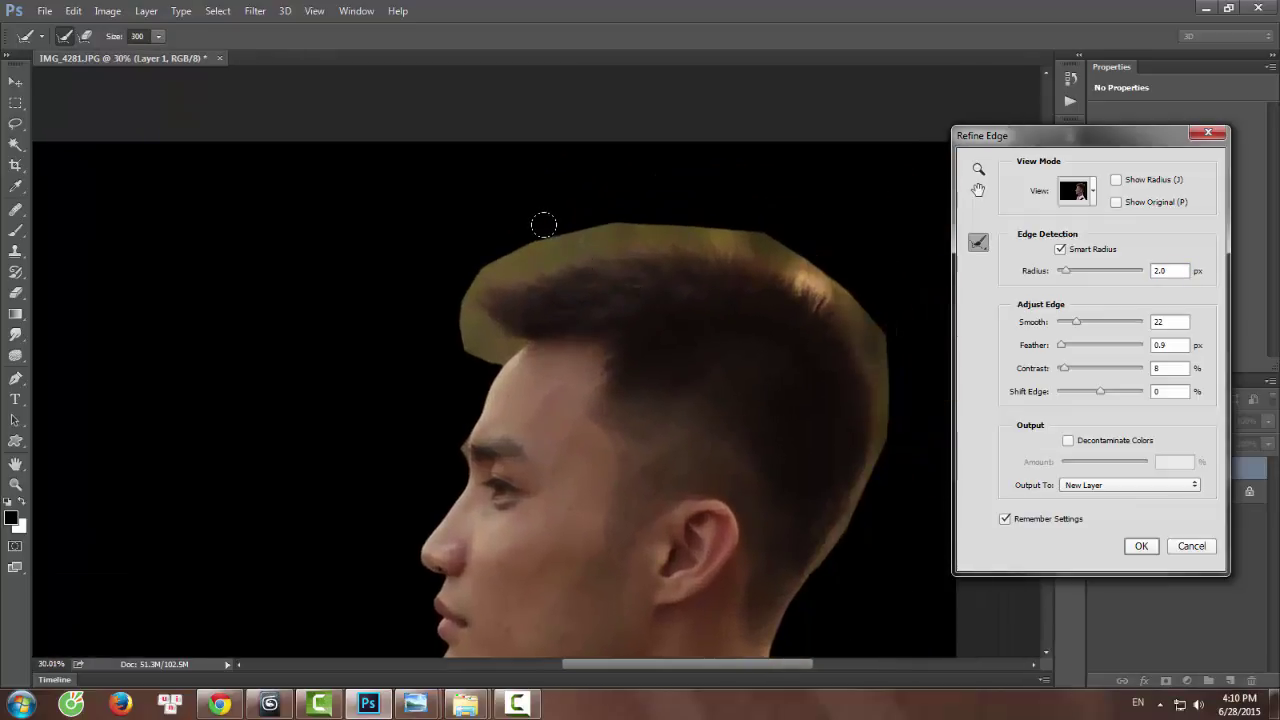
Brush the refine radius over the background fringe above the hair and down the back of the head.
{"action": "left_click_drag", "start_coordinate": [568, 208], "coordinate": [583, 208]}
{"action": "left_click_drag", "start_coordinate": [658, 186], "coordinate": [606, 197]}
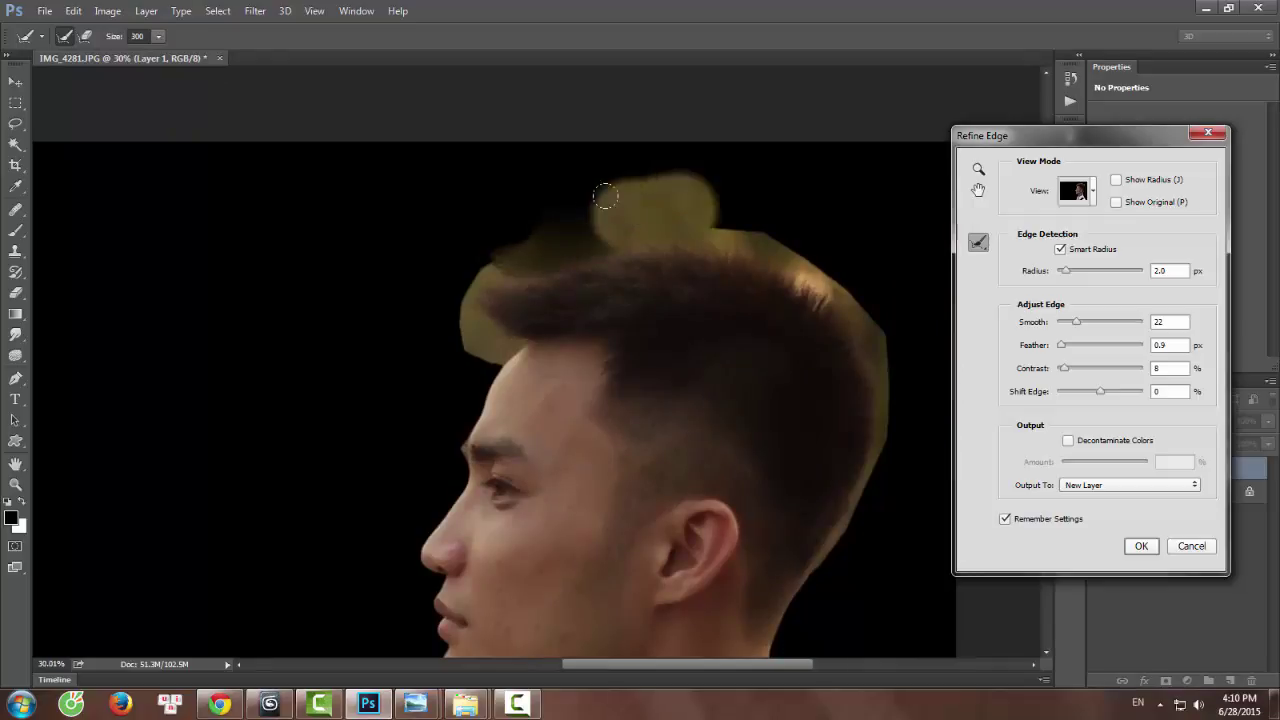
{"action": "mouse_move", "coordinate": [719, 198]}
{"action": "left_mouse_down"}
{"action": "mouse_move", "coordinate": [777, 218]}
{"action": "mouse_move", "coordinate": [730, 227]}
{"action": "mouse_move", "coordinate": [738, 210]}
{"action": "mouse_move", "coordinate": [825, 265]}
{"action": "mouse_move", "coordinate": [867, 342]}
{"action": "mouse_move", "coordinate": [872, 390]}
{"action": "mouse_move", "coordinate": [853, 459]}
{"action": "mouse_move", "coordinate": [878, 425]}
{"action": "mouse_move", "coordinate": [875, 442]}
{"action": "mouse_move", "coordinate": [839, 498]}
{"action": "mouse_move", "coordinate": [873, 477]}
{"action": "mouse_move", "coordinate": [808, 612]}
{"action": "left_mouse_up"}
{"action": "left_click_drag", "start_coordinate": [871, 486], "coordinate": [838, 552]}
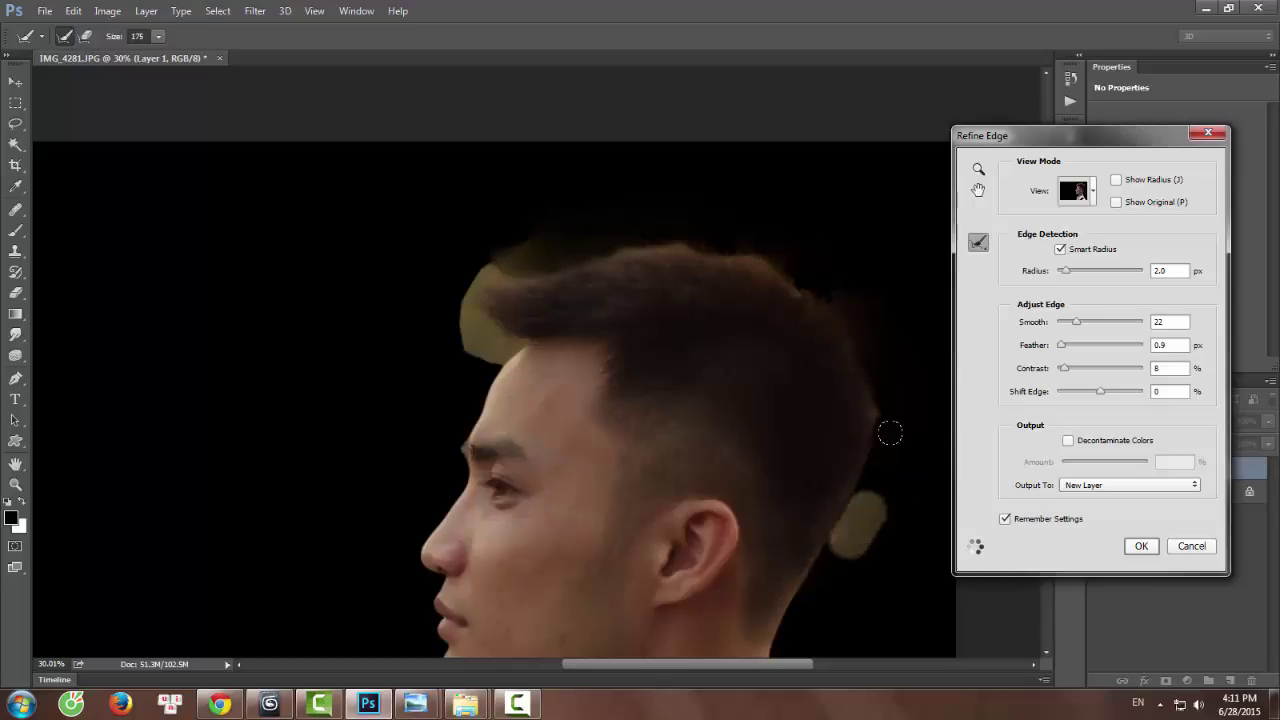
Refine the remaining fringe along the top and front of the hair and the brow with a size 175 brush.
{"action": "left_click", "coordinate": [886, 405]}
{"action": "mouse_move", "coordinate": [811, 280]}
{"action": "left_mouse_down"}
{"action": "mouse_move", "coordinate": [718, 234]}
{"action": "mouse_move", "coordinate": [609, 237]}
{"action": "left_mouse_up"}
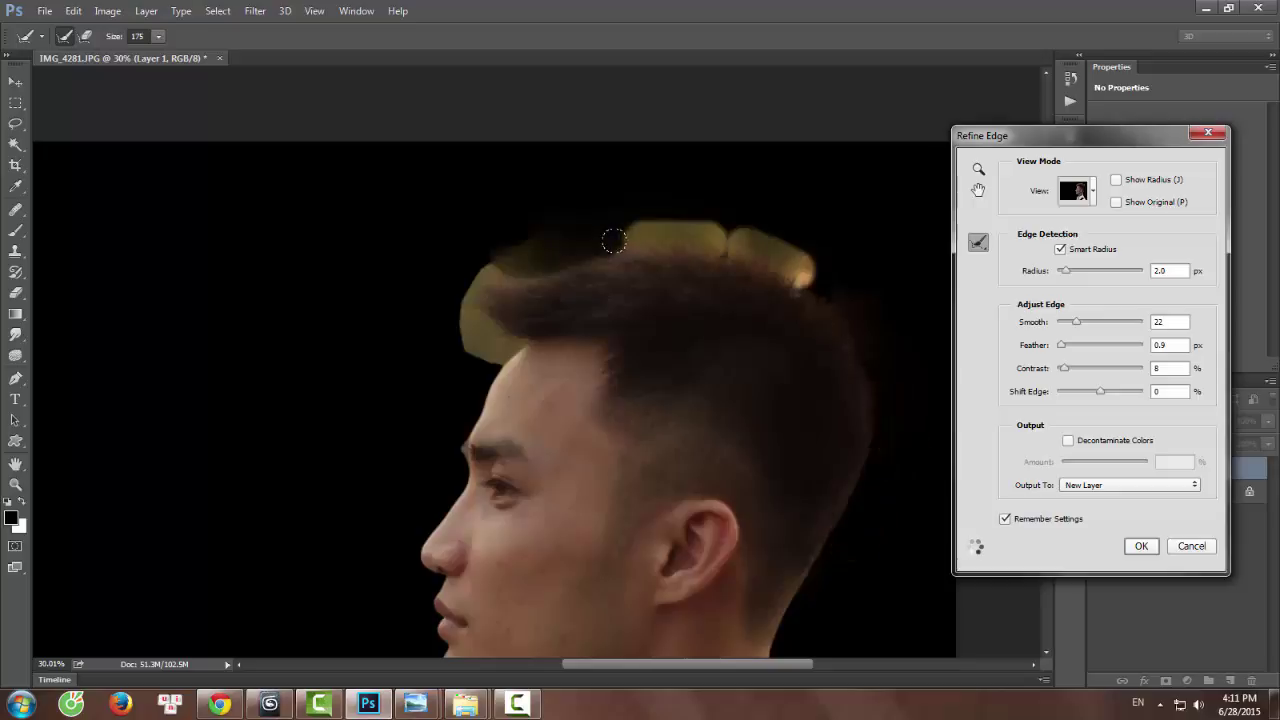
{"action": "mouse_move", "coordinate": [502, 265]}
{"action": "left_mouse_down"}
{"action": "mouse_move", "coordinate": [483, 337]}
{"action": "mouse_move", "coordinate": [525, 329]}
{"action": "mouse_move", "coordinate": [482, 343]}
{"action": "mouse_move", "coordinate": [499, 307]}
{"action": "mouse_move", "coordinate": [484, 268]}
{"action": "mouse_move", "coordinate": [685, 245]}
{"action": "mouse_move", "coordinate": [813, 293]}
{"action": "left_mouse_up"}
{"action": "left_click_drag", "start_coordinate": [478, 295], "coordinate": [471, 331]}
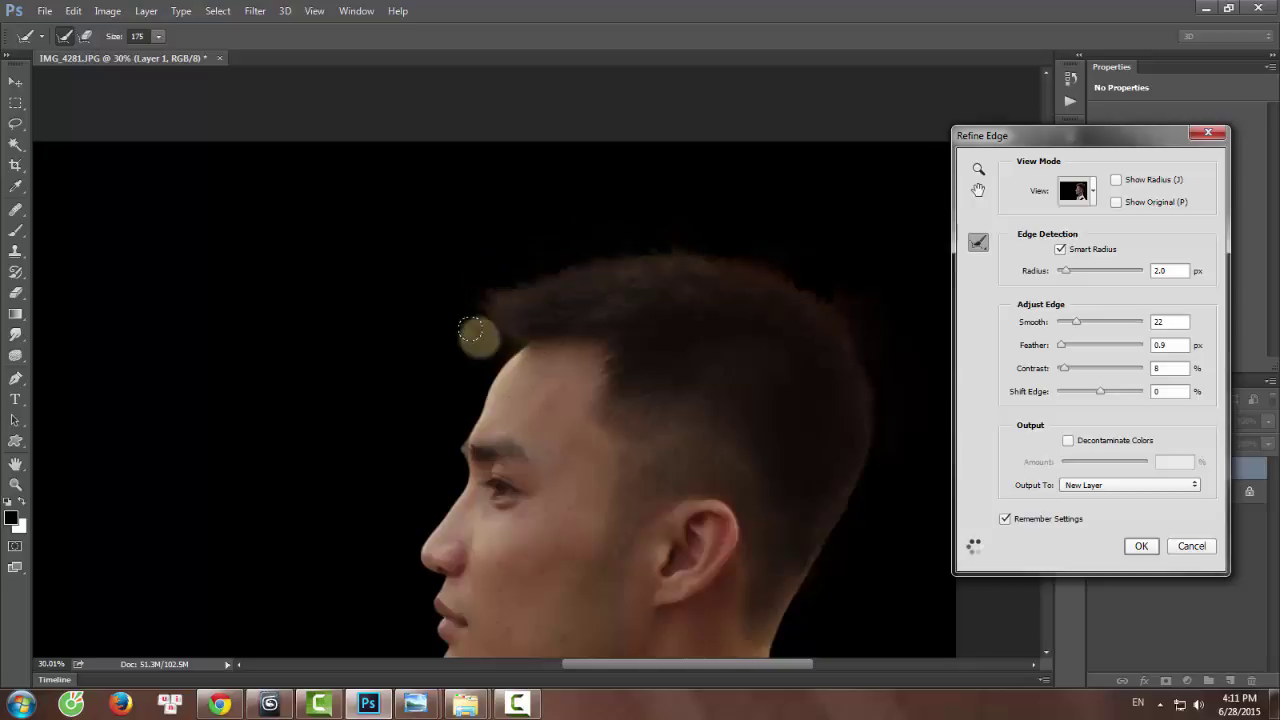
{"action": "left_click", "coordinate": [475, 363]}
{"action": "left_click", "coordinate": [453, 446]}
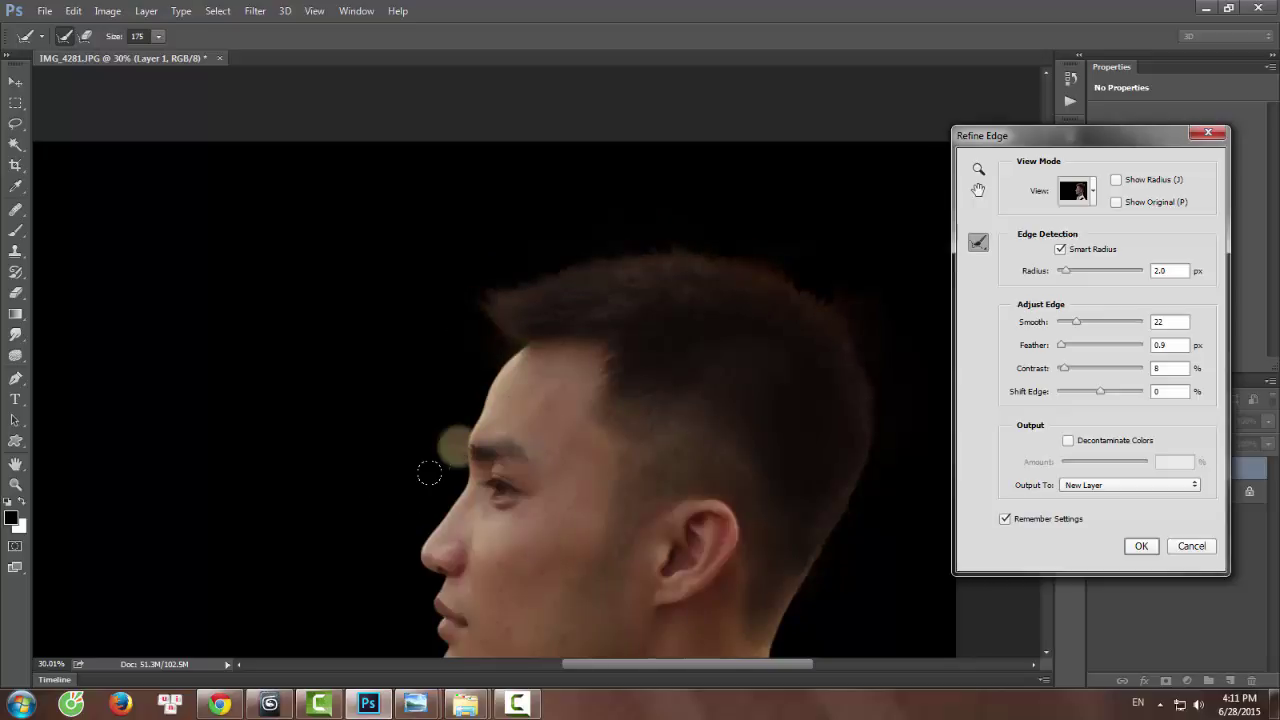
Try an edge detection radius of 88.6 px on the whole cutout.
{"action": "scroll", "coordinate": [426, 446], "scroll_direction": "down", "scroll_amount": 4}
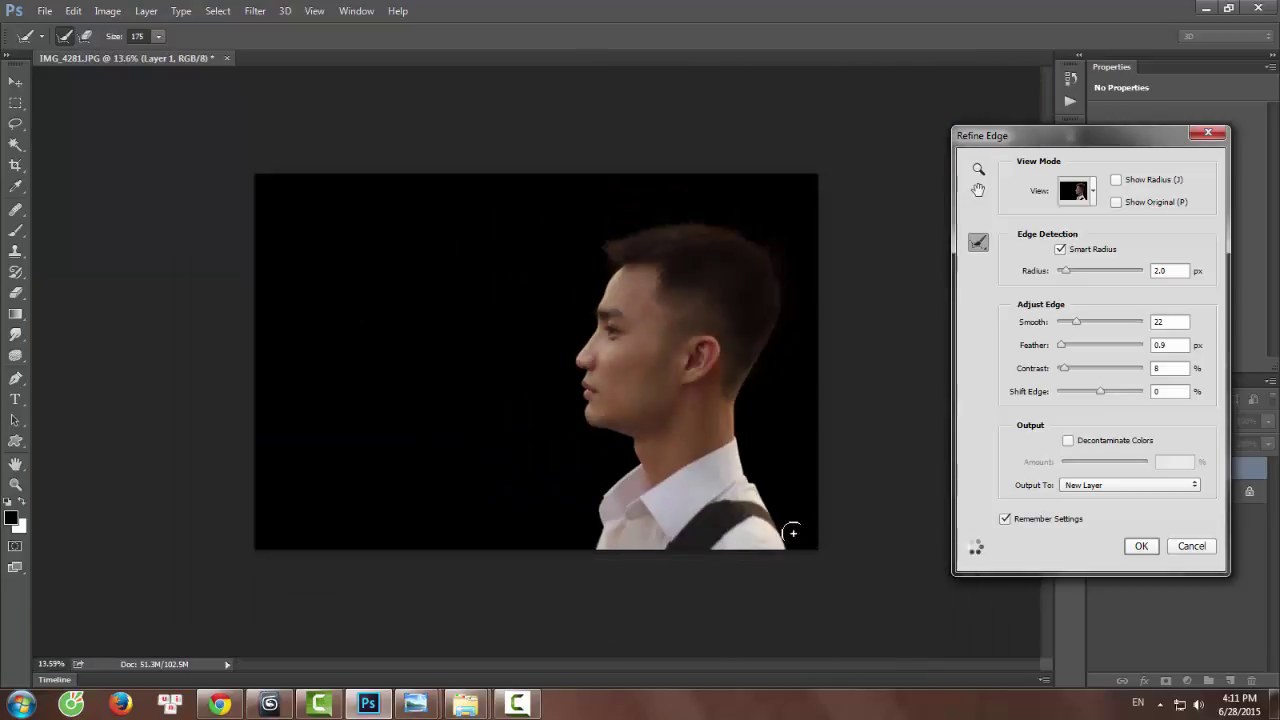
{"action": "scroll", "coordinate": [770, 410], "scroll_direction": "down", "scroll_amount": 1}
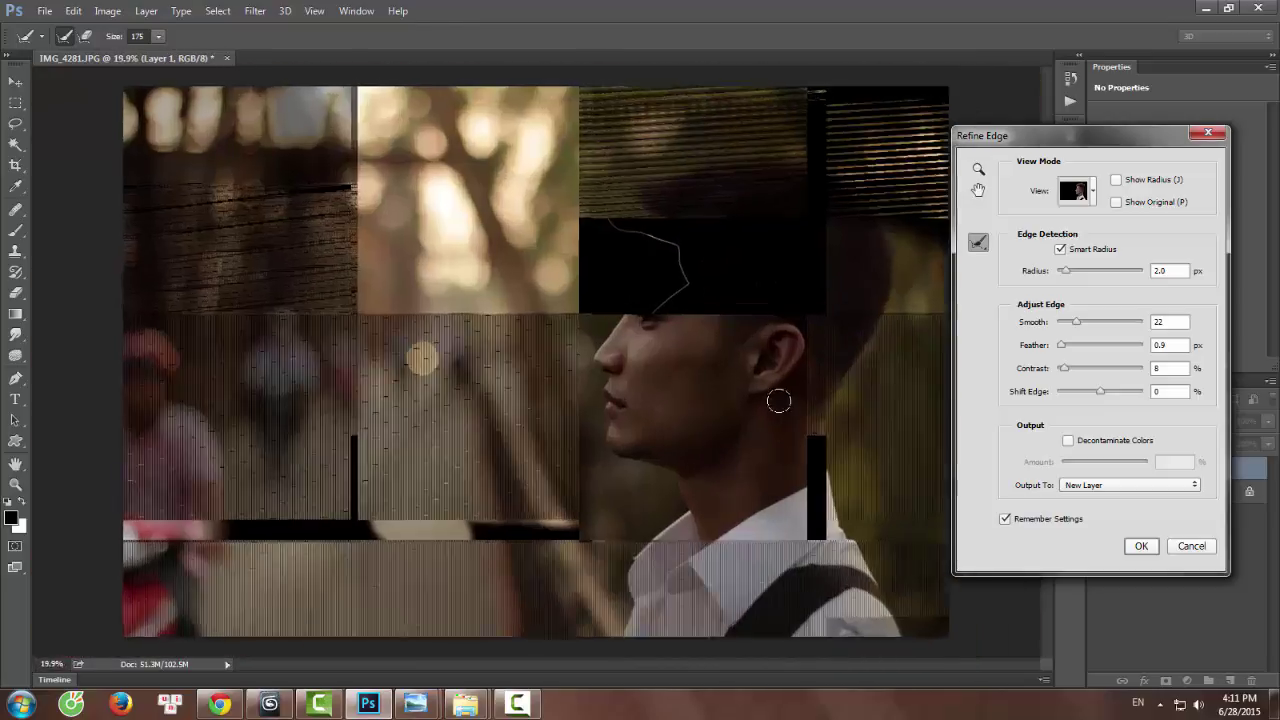
{"action": "scroll", "coordinate": [784, 413], "scroll_direction": "down", "scroll_amount": 1}
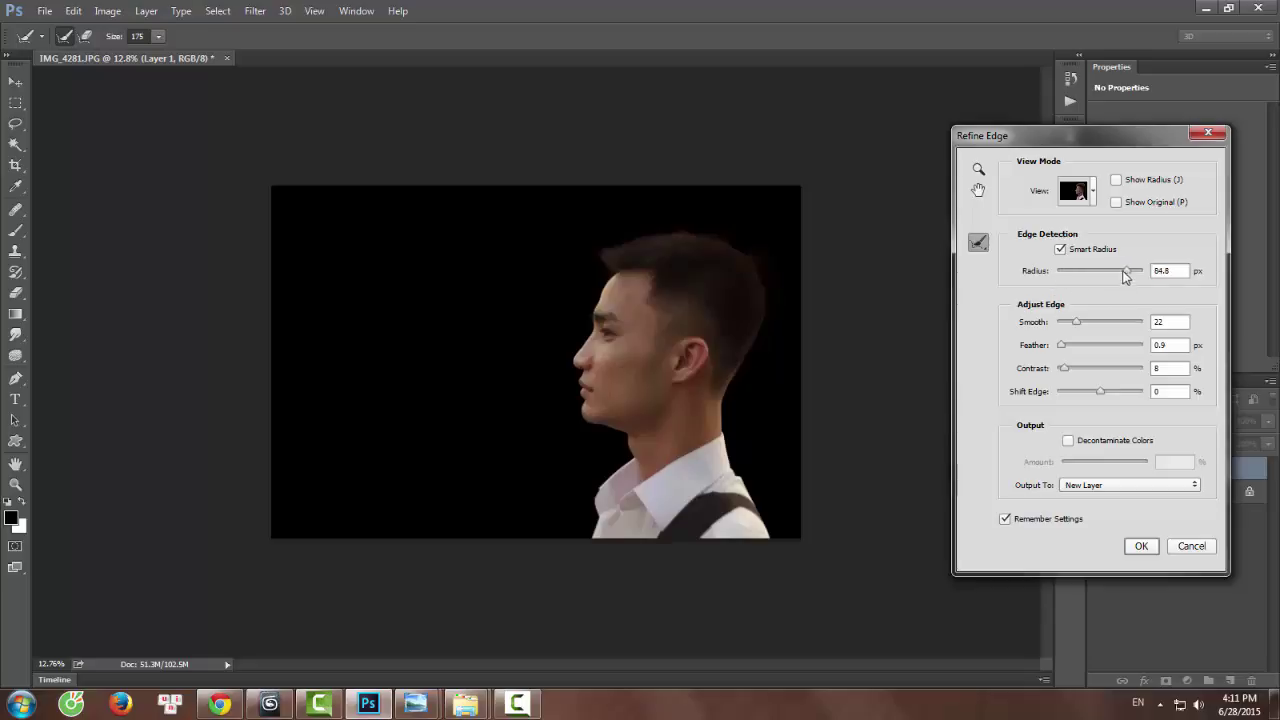
{"action": "mouse_move", "coordinate": [1126, 276]}
{"action": "left_mouse_down"}
{"action": "mouse_move", "coordinate": [1070, 288]}
{"action": "mouse_move", "coordinate": [1128, 274]}
{"action": "left_mouse_up"}
{"action": "left_click", "coordinate": [524, 470]}
{"action": "scroll", "coordinate": [595, 409], "scroll_direction": "up", "scroll_amount": 4}
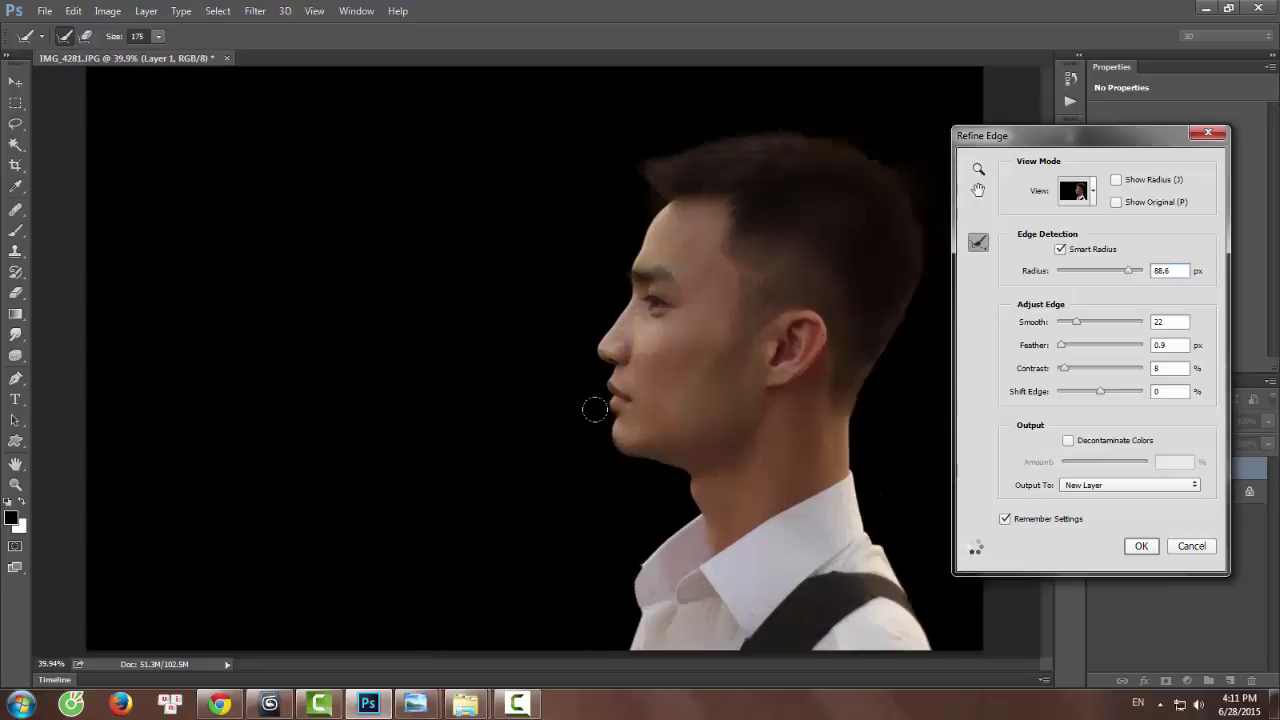
{"action": "scroll", "coordinate": [595, 410], "scroll_direction": "up", "scroll_amount": 2}
Set the edge detection radius to 1.7 px and output the refined cutout to a new layer.
{"action": "left_click_drag", "start_coordinate": [1129, 271], "coordinate": [1067, 277]}
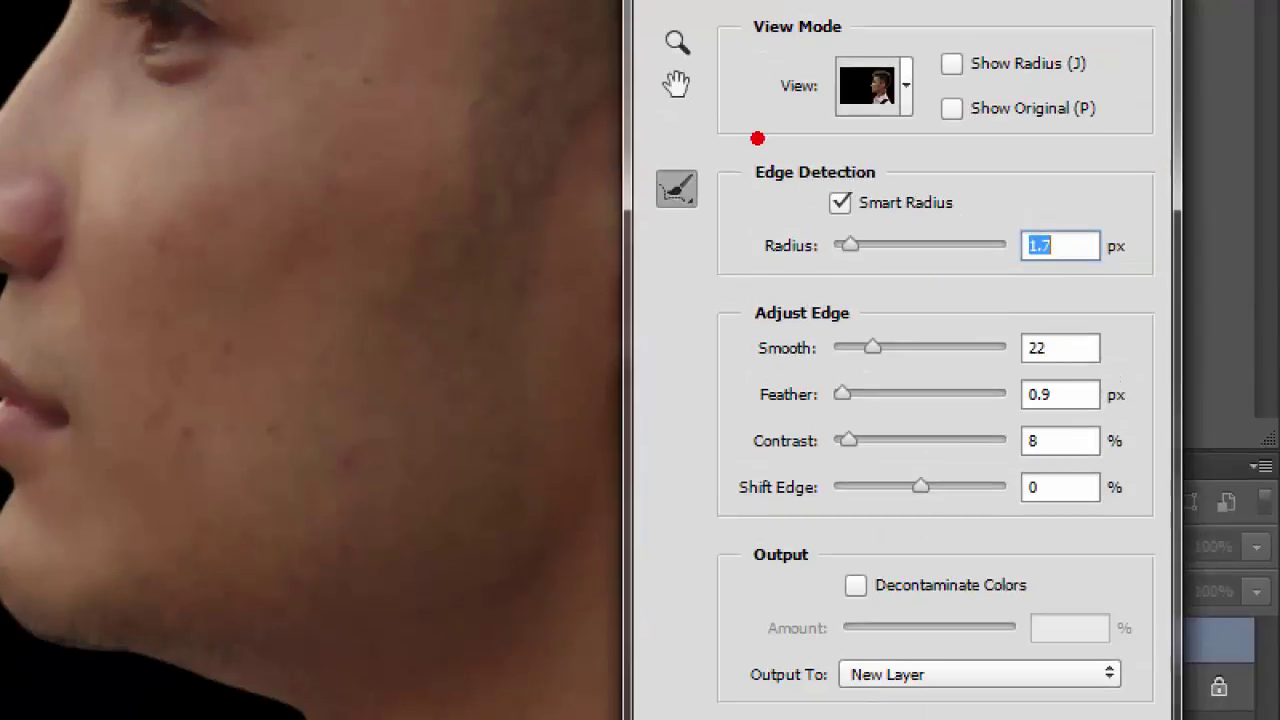
{"action": "mouse_move", "coordinate": [757, 137]}
{"action": "left_mouse_down"}
{"action": "mouse_move", "coordinate": [1151, 685]}
{"action": "mouse_move", "coordinate": [1151, 703]}
{"action": "left_mouse_up"}
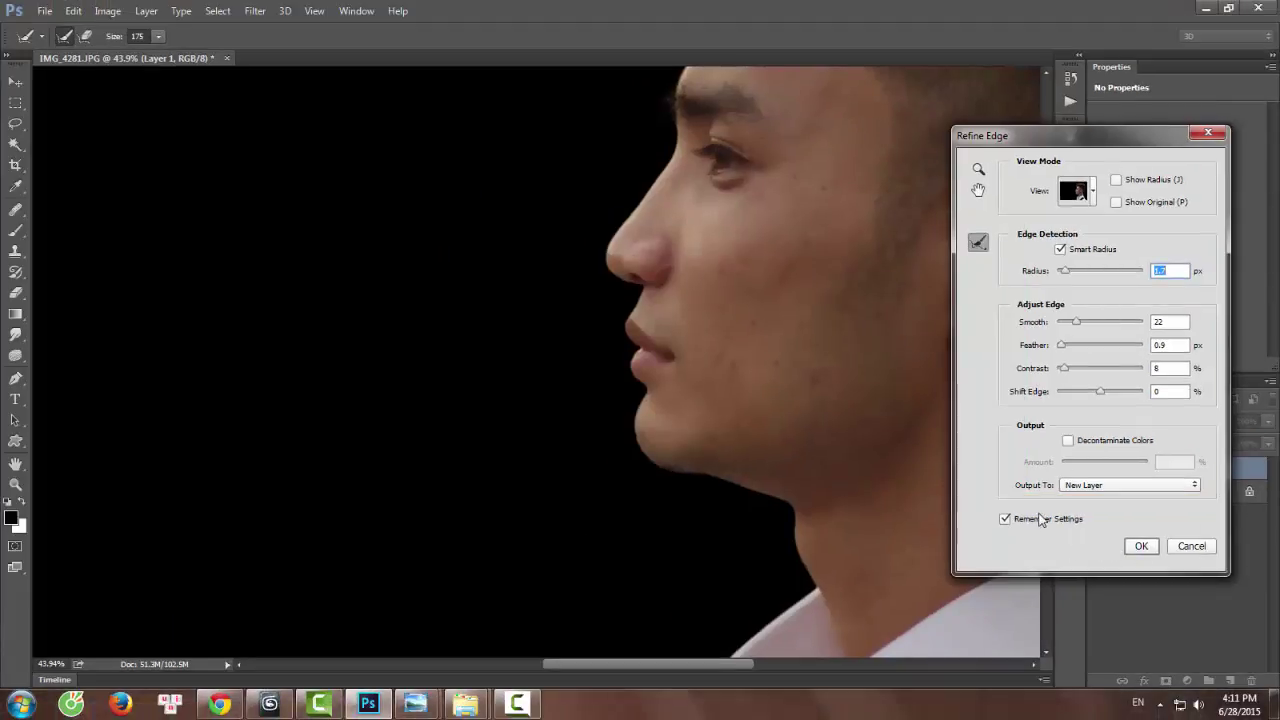
{"action": "left_click", "coordinate": [1152, 551]}
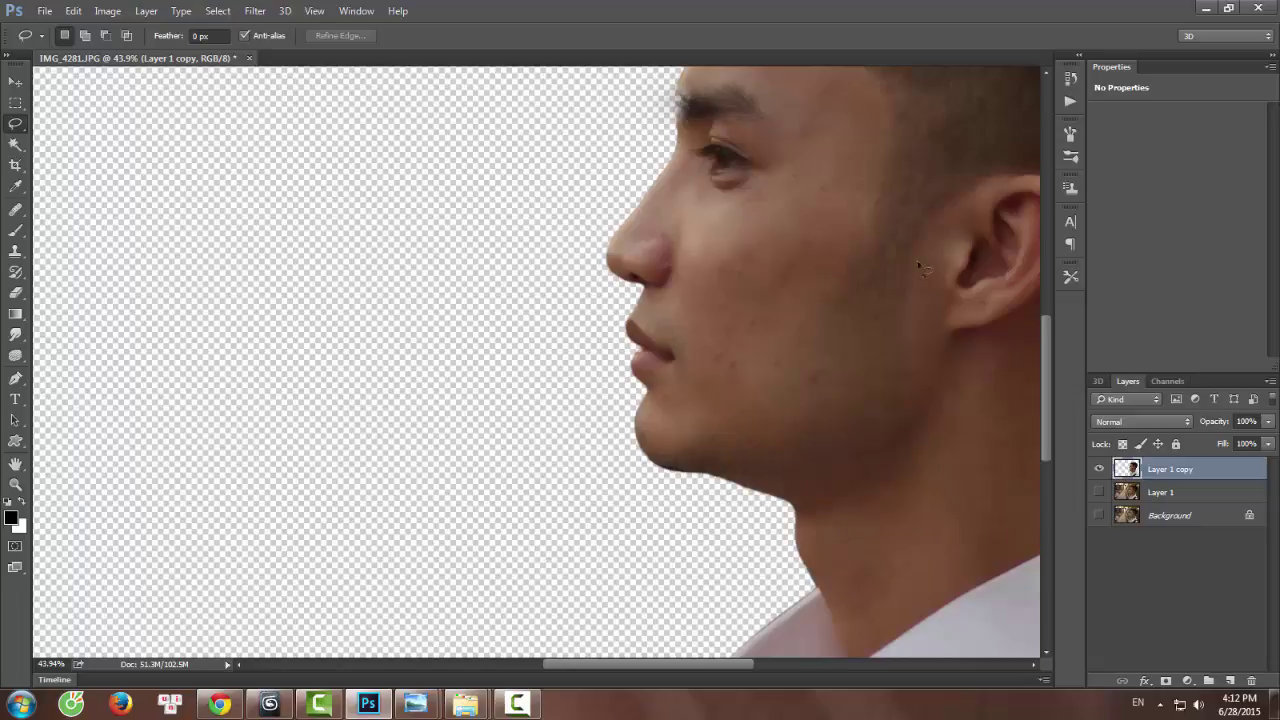
Switch to back group FB.jpg in Windows Photo Viewer and examine its hair dispersion, skin cracks, eye colour and shoulder splatter.
{"action": "mouse_move", "coordinate": [416, 705]}
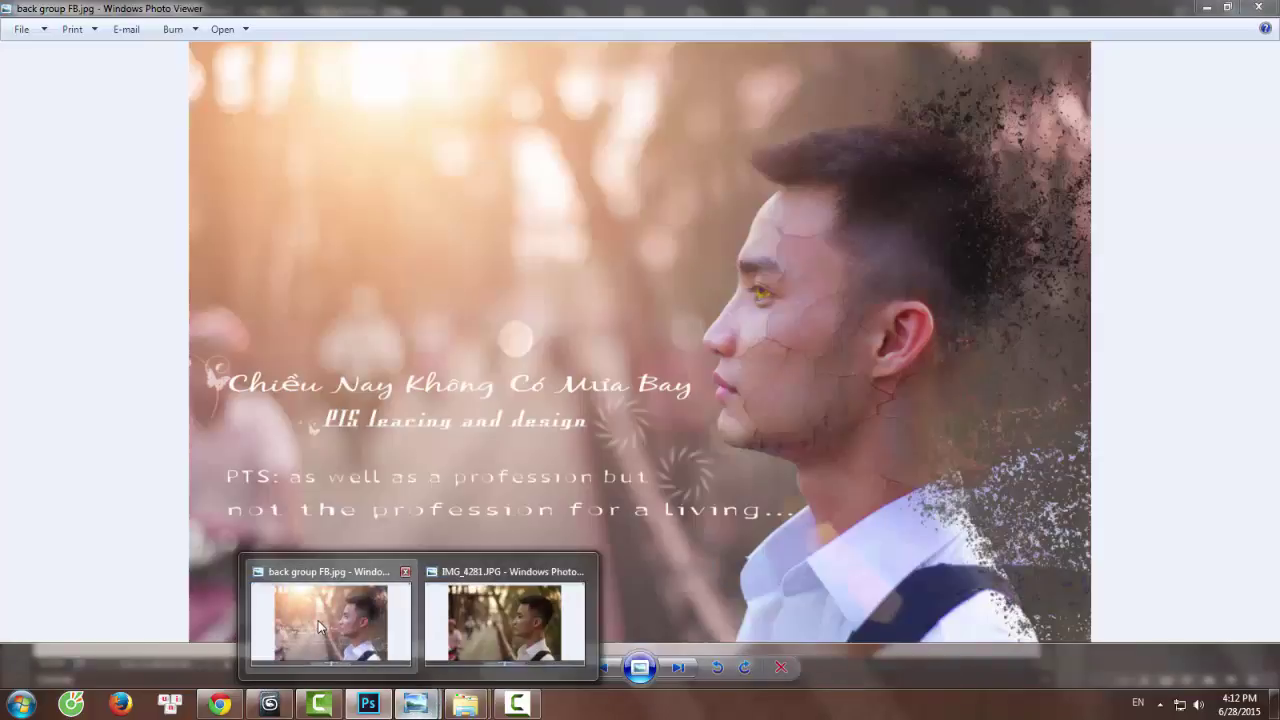
{"action": "left_click", "coordinate": [322, 600]}
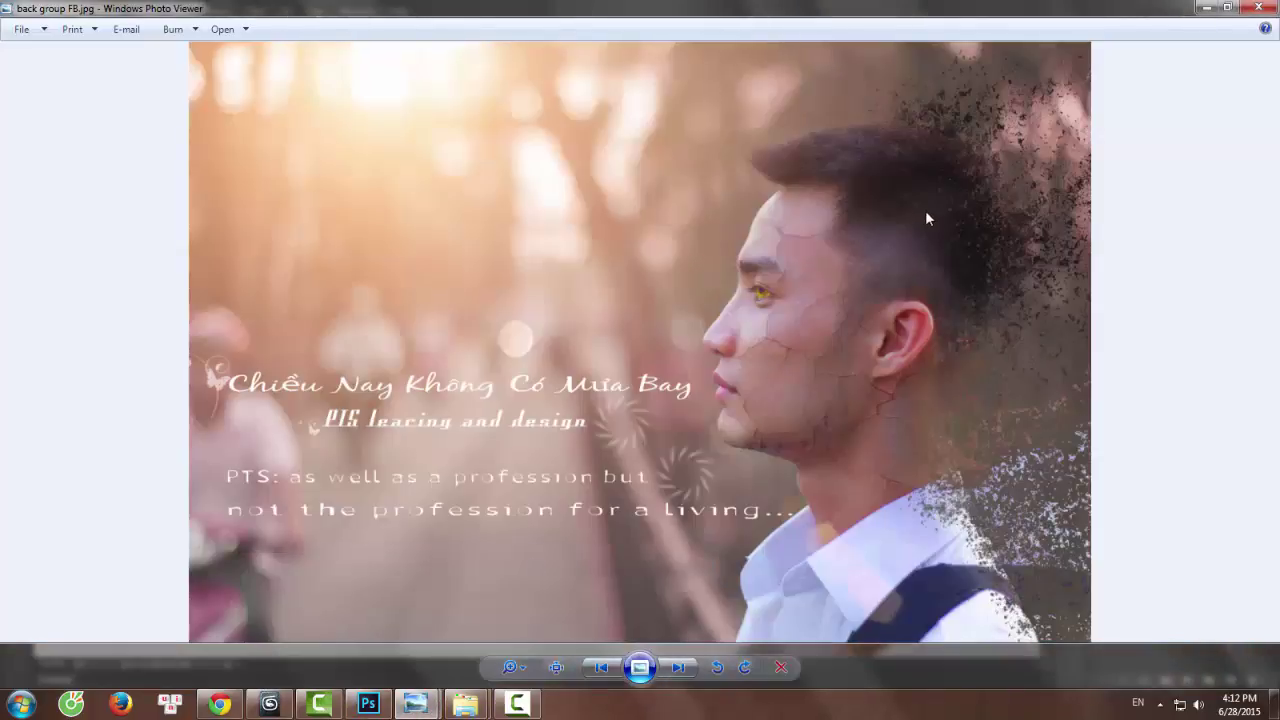
{"action": "scroll", "coordinate": [925, 210], "scroll_direction": "up", "scroll_amount": 3}
{"action": "left_click_drag", "start_coordinate": [906, 214], "coordinate": [847, 266]}
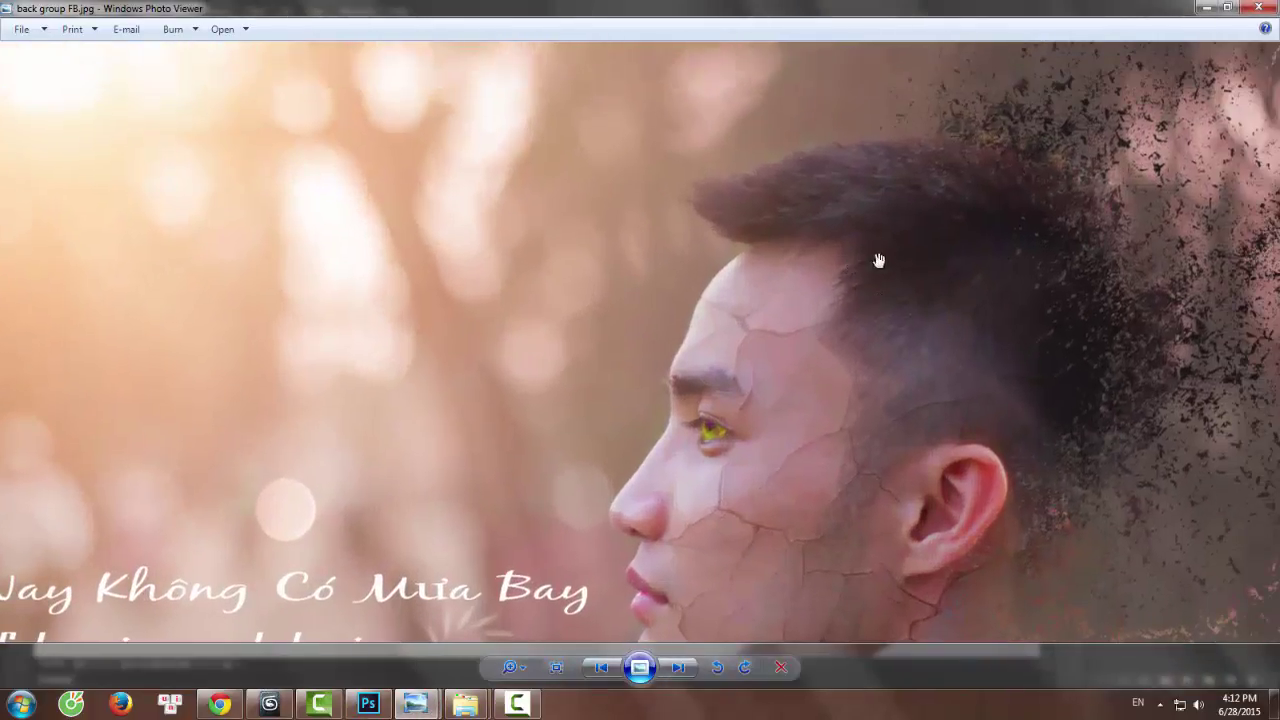
{"action": "scroll", "coordinate": [925, 258], "scroll_direction": "down", "scroll_amount": 3}
{"action": "scroll", "coordinate": [970, 257], "scroll_direction": "up", "scroll_amount": 3}
{"action": "left_click_drag", "start_coordinate": [1036, 235], "coordinate": [811, 393]}
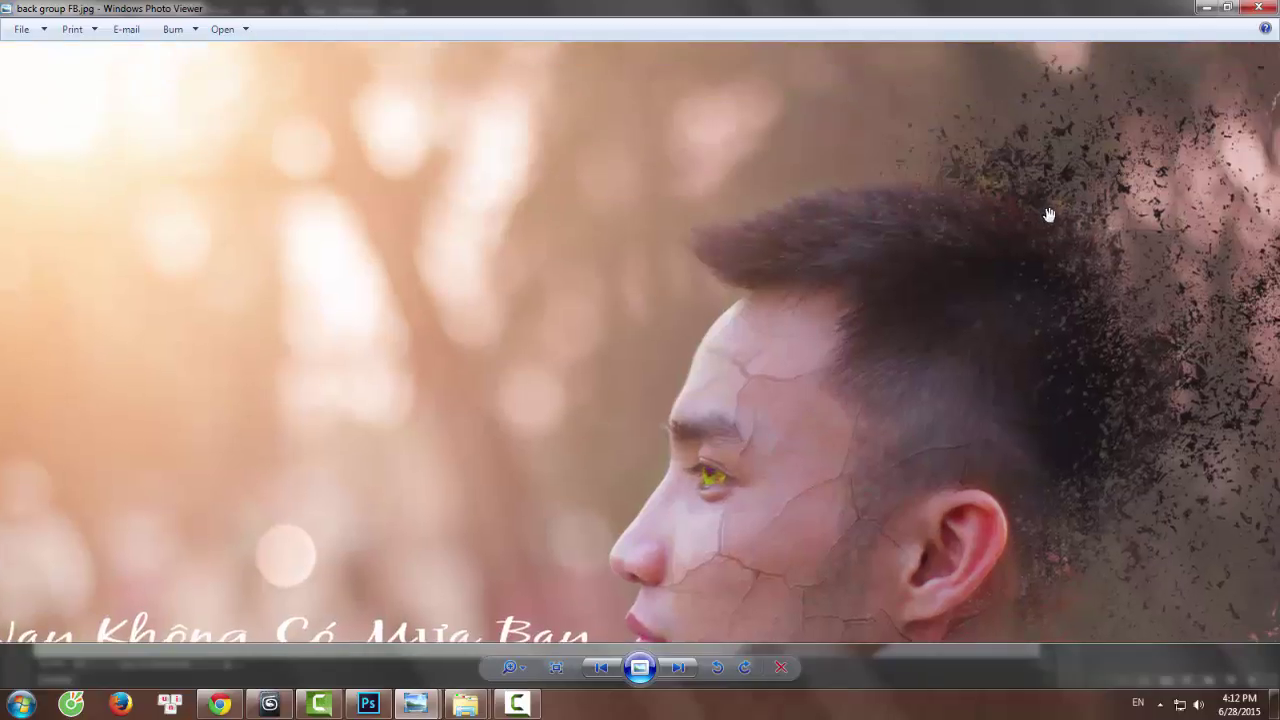
{"action": "scroll", "coordinate": [1047, 218], "scroll_direction": "up", "scroll_amount": 1}
{"action": "left_click_drag", "start_coordinate": [1046, 222], "coordinate": [1037, 157]}
{"action": "left_click_drag", "start_coordinate": [1036, 335], "coordinate": [1010, 96]}
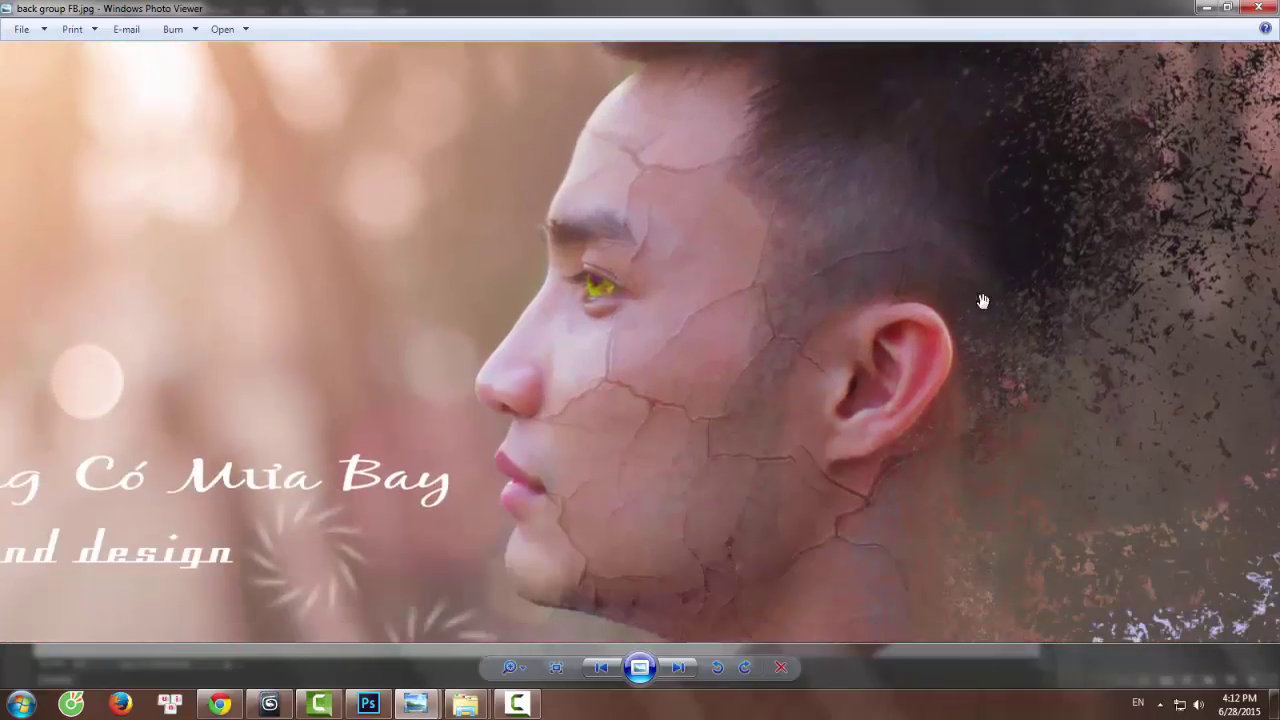
{"action": "left_click_drag", "start_coordinate": [960, 400], "coordinate": [930, 305]}
{"action": "left_click_drag", "start_coordinate": [895, 467], "coordinate": [893, 381]}
{"action": "left_click_drag", "start_coordinate": [832, 317], "coordinate": [854, 397]}
{"action": "scroll", "coordinate": [714, 304], "scroll_direction": "up", "scroll_amount": 2}
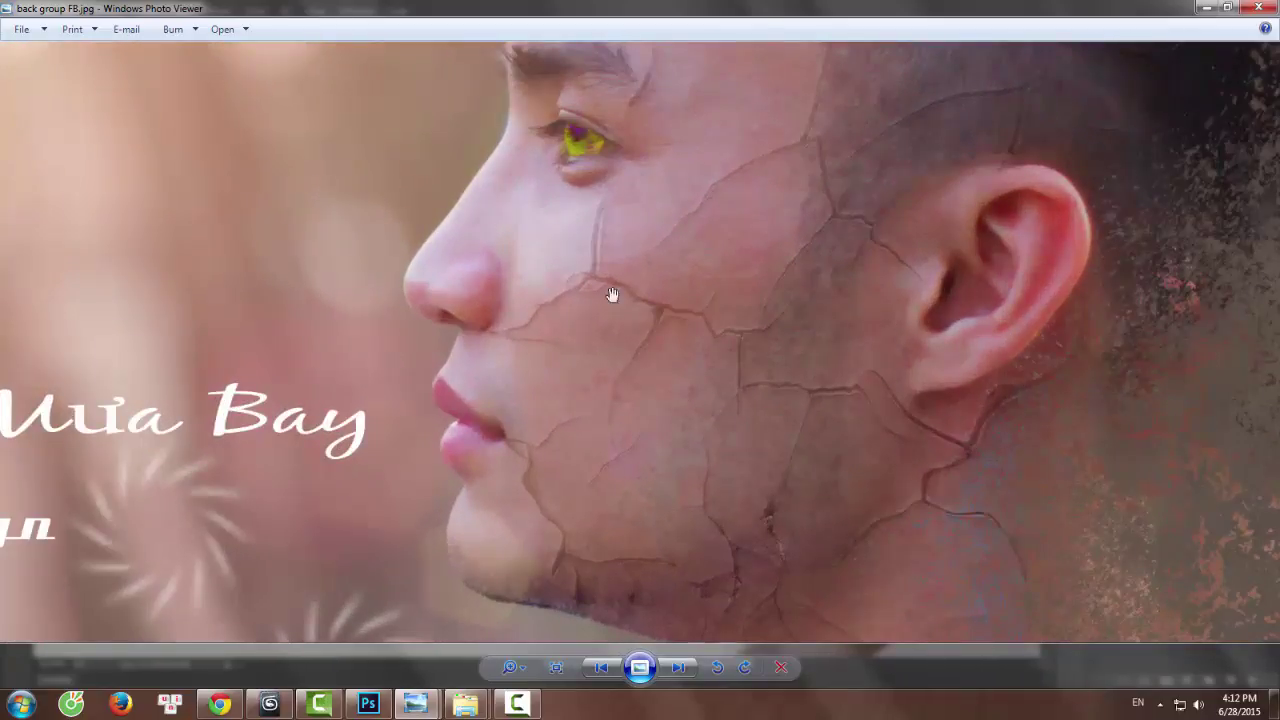
{"action": "left_click_drag", "start_coordinate": [749, 529], "coordinate": [659, 345]}
{"action": "scroll", "coordinate": [651, 429], "scroll_direction": "down", "scroll_amount": 3}
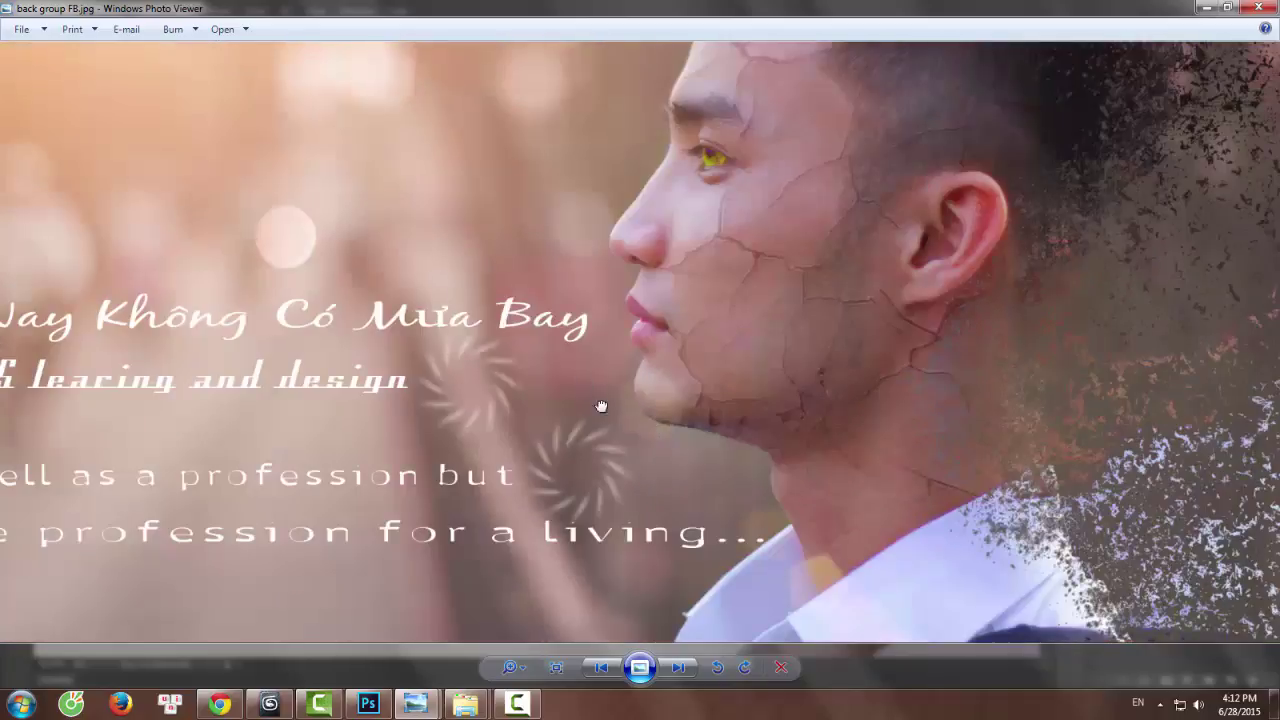
Inspect the cracked face up close and the overall composition of the reference image.
{"action": "left_click_drag", "start_coordinate": [583, 392], "coordinate": [690, 501]}
{"action": "scroll", "coordinate": [800, 430], "scroll_direction": "down", "scroll_amount": 3}
{"action": "scroll", "coordinate": [851, 420], "scroll_direction": "up", "scroll_amount": 4}
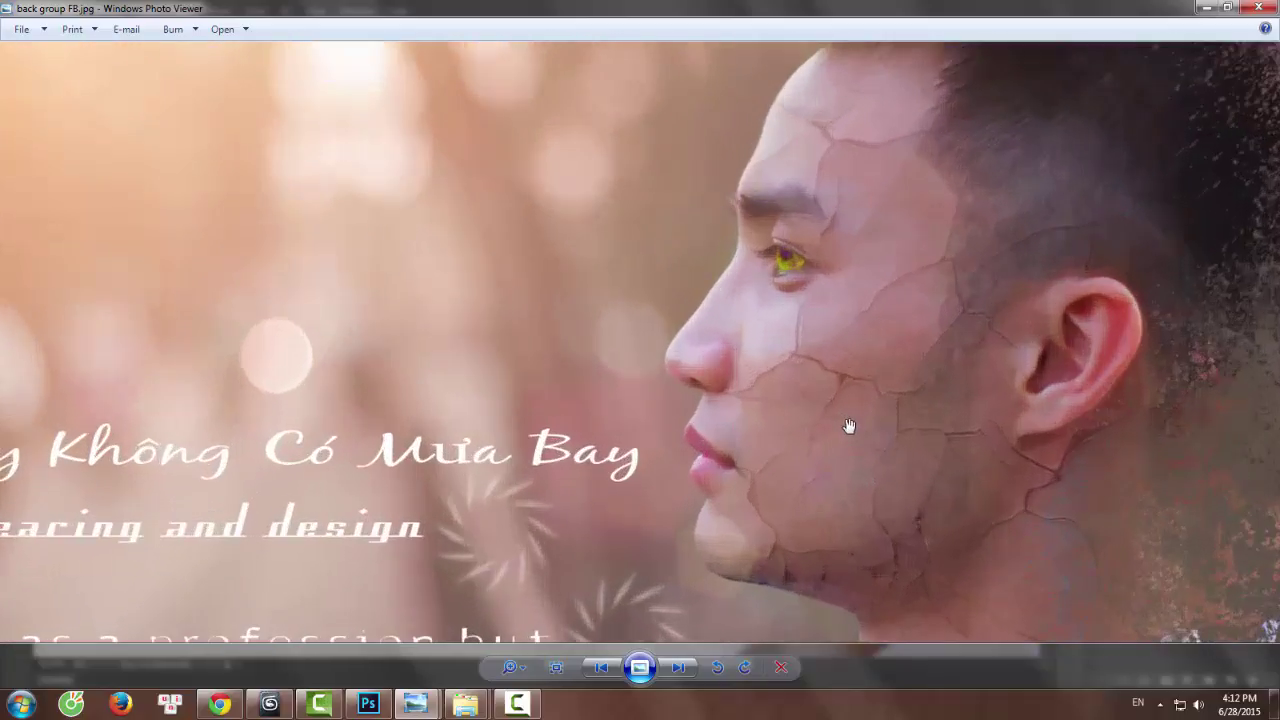
{"action": "scroll", "coordinate": [755, 427], "scroll_direction": "down", "scroll_amount": 3}
{"action": "scroll", "coordinate": [763, 420], "scroll_direction": "up", "scroll_amount": 2}
{"action": "scroll", "coordinate": [838, 446], "scroll_direction": "down", "scroll_amount": 3}
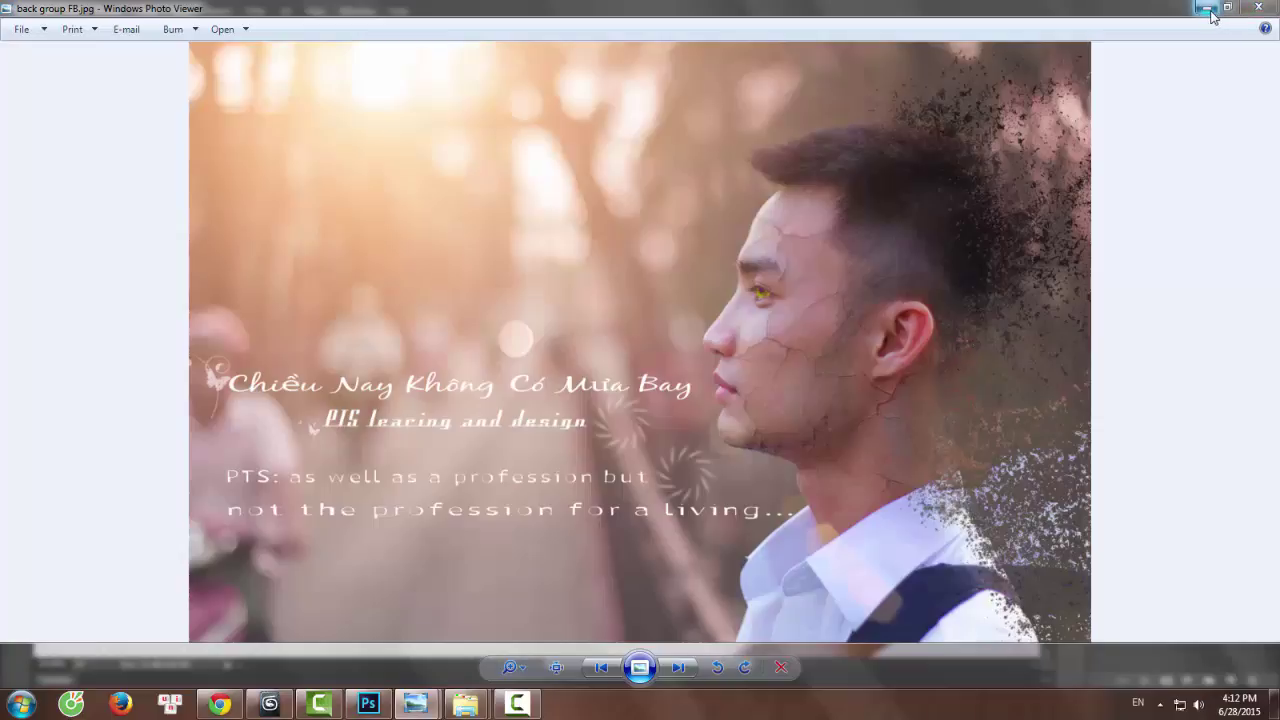
{"action": "left_click", "coordinate": [520, 704]}
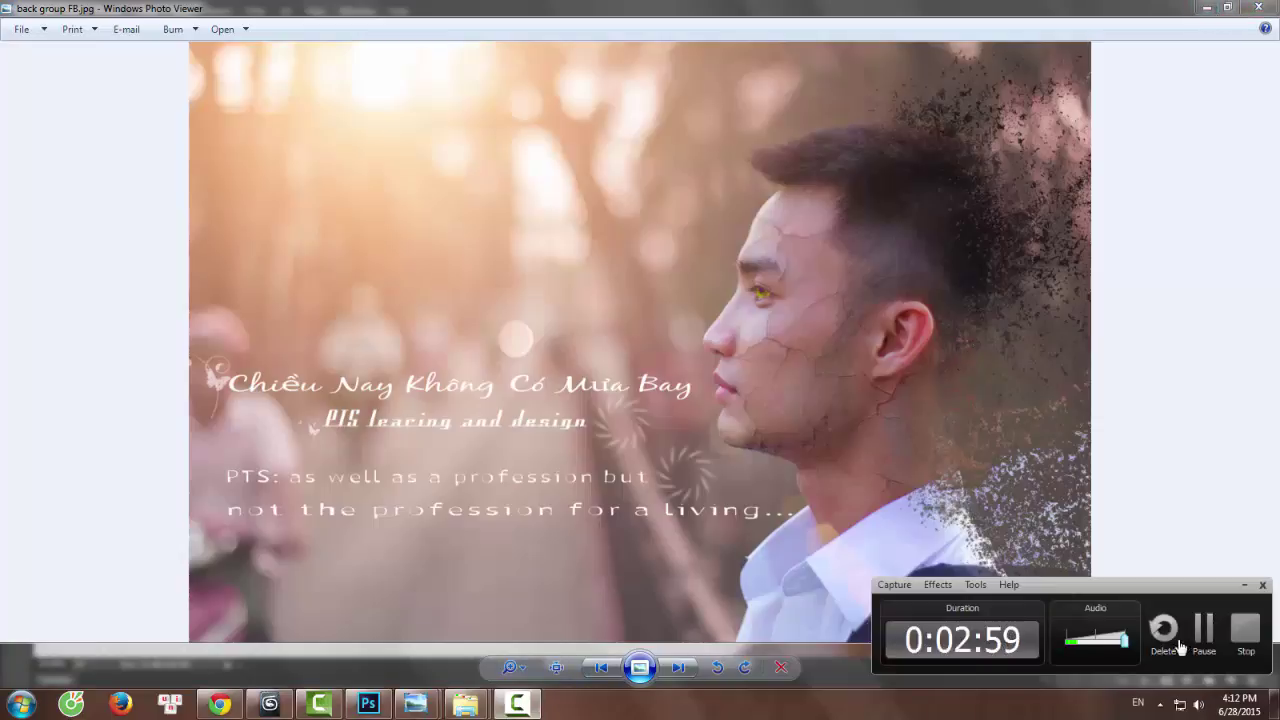
{"action": "left_click", "coordinate": [1205, 632]}
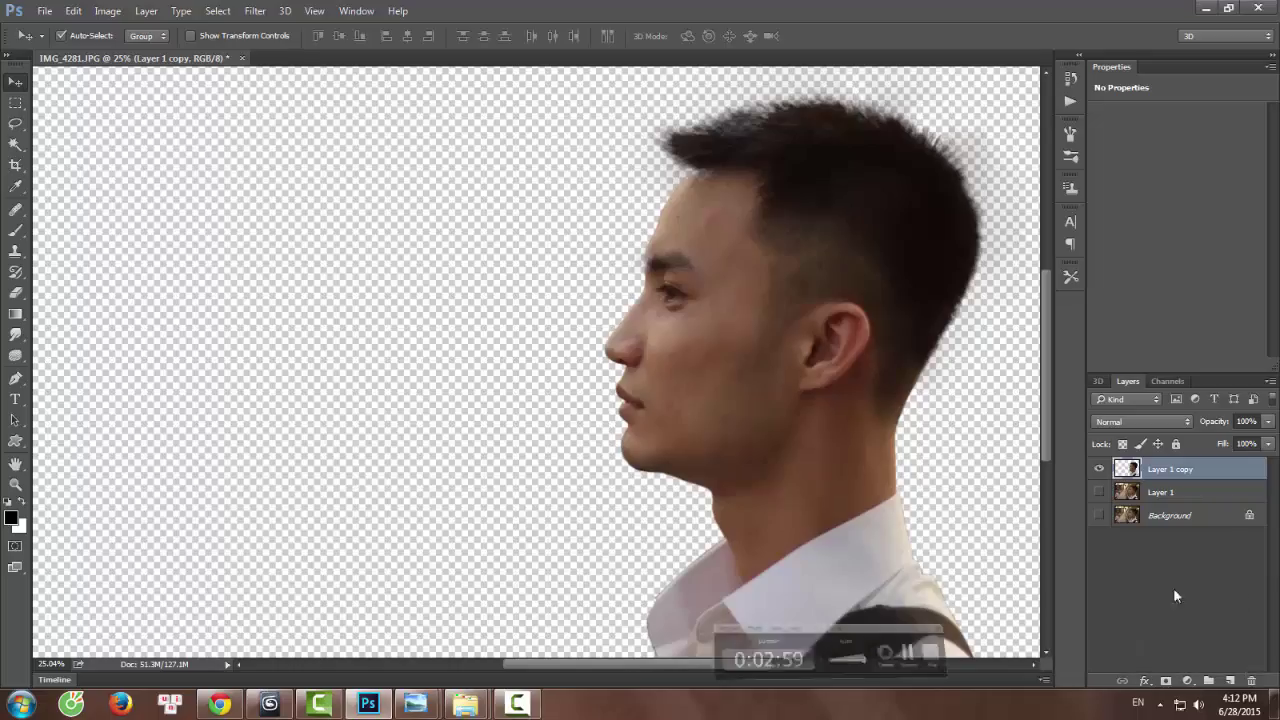
Examine the cutout's hair fringe, brow, ear and face edges up close against the transparent background in Photoshop.
{"action": "scroll", "coordinate": [870, 425], "scroll_direction": "down", "scroll_amount": 3}
{"action": "scroll", "coordinate": [880, 391], "scroll_direction": "up", "scroll_amount": 4}
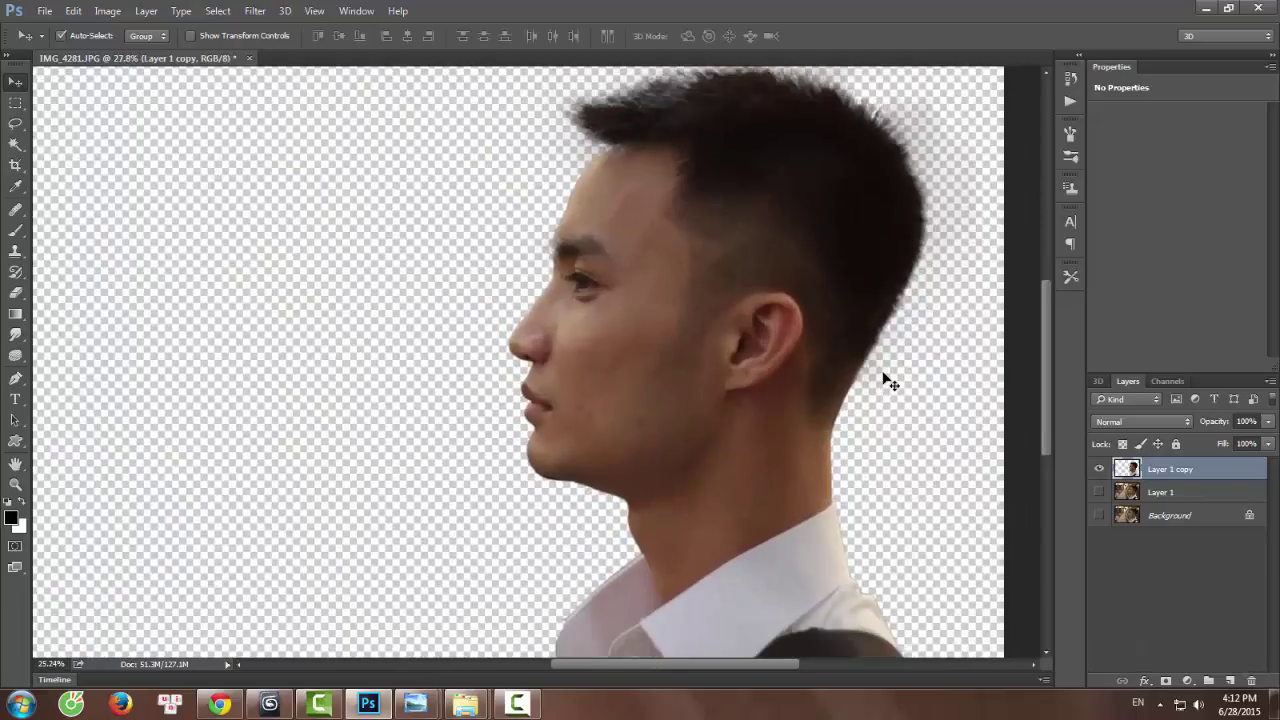
{"action": "scroll", "coordinate": [888, 381], "scroll_direction": "up", "scroll_amount": 1}
{"action": "scroll", "coordinate": [740, 273], "scroll_direction": "up", "scroll_amount": 3}
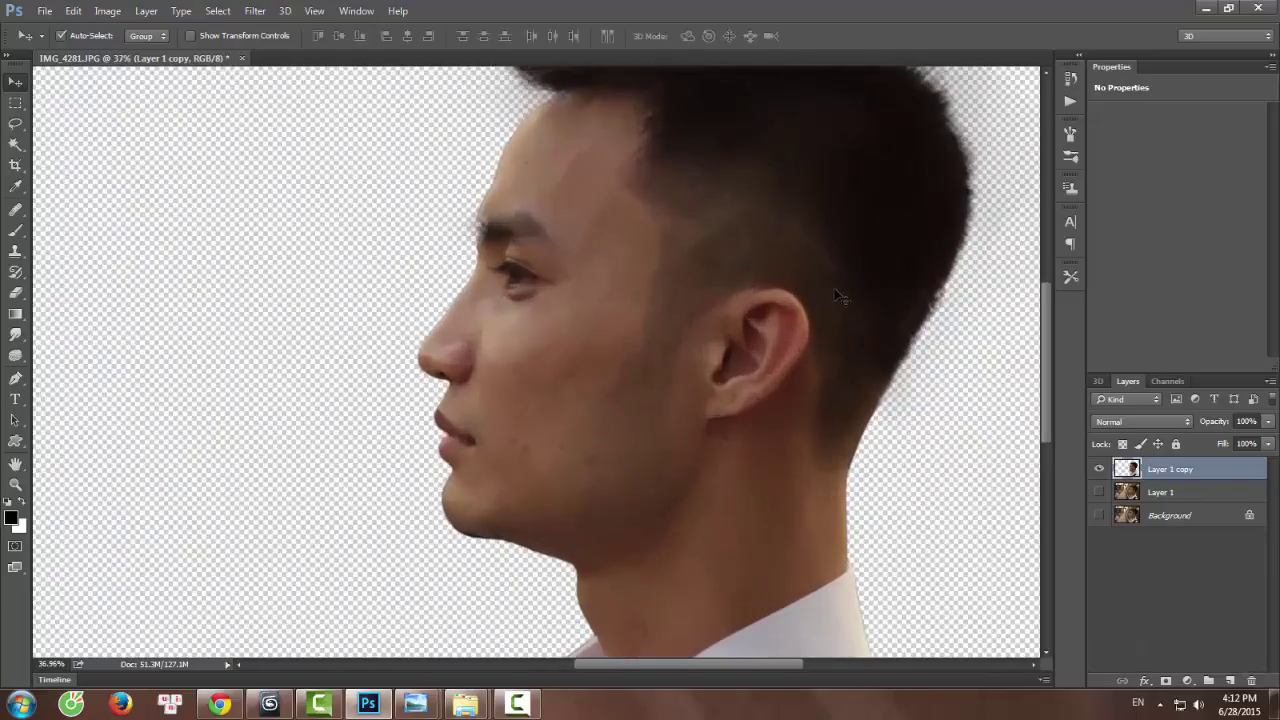
{"action": "scroll", "coordinate": [706, 300], "scroll_direction": "up", "scroll_amount": 3}
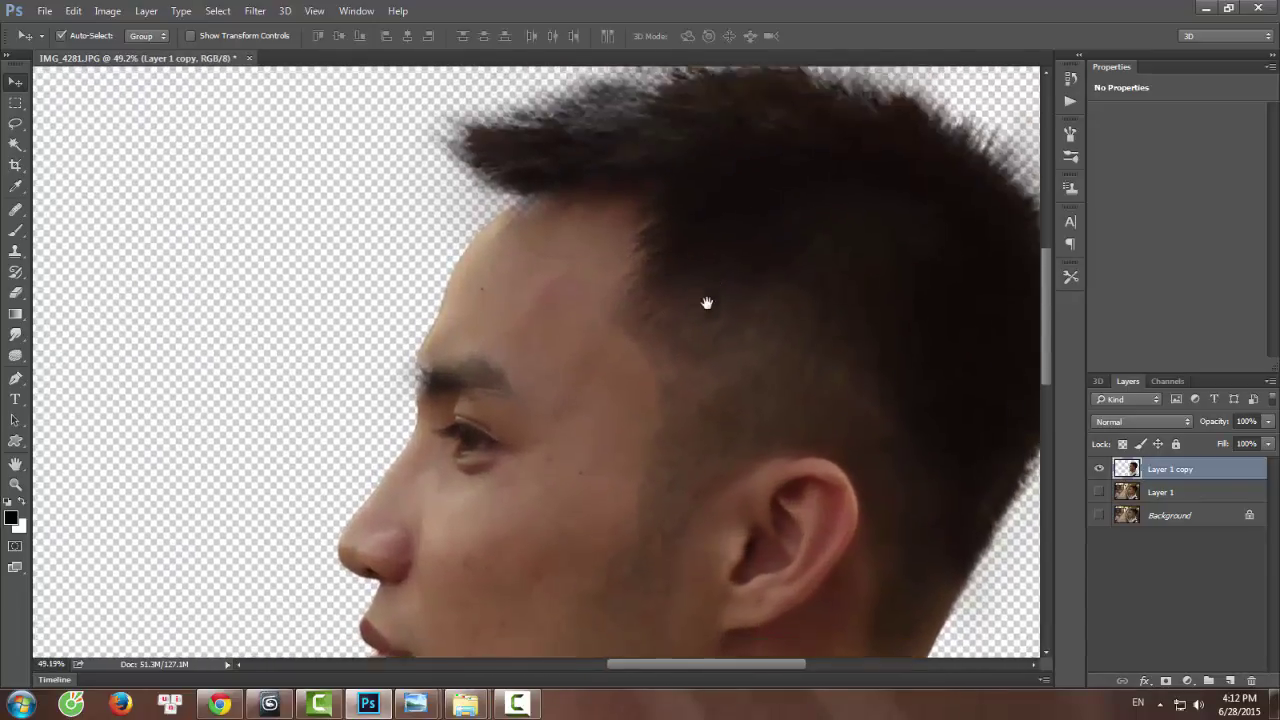
{"action": "scroll", "coordinate": [847, 382], "scroll_direction": "down", "scroll_amount": 3}
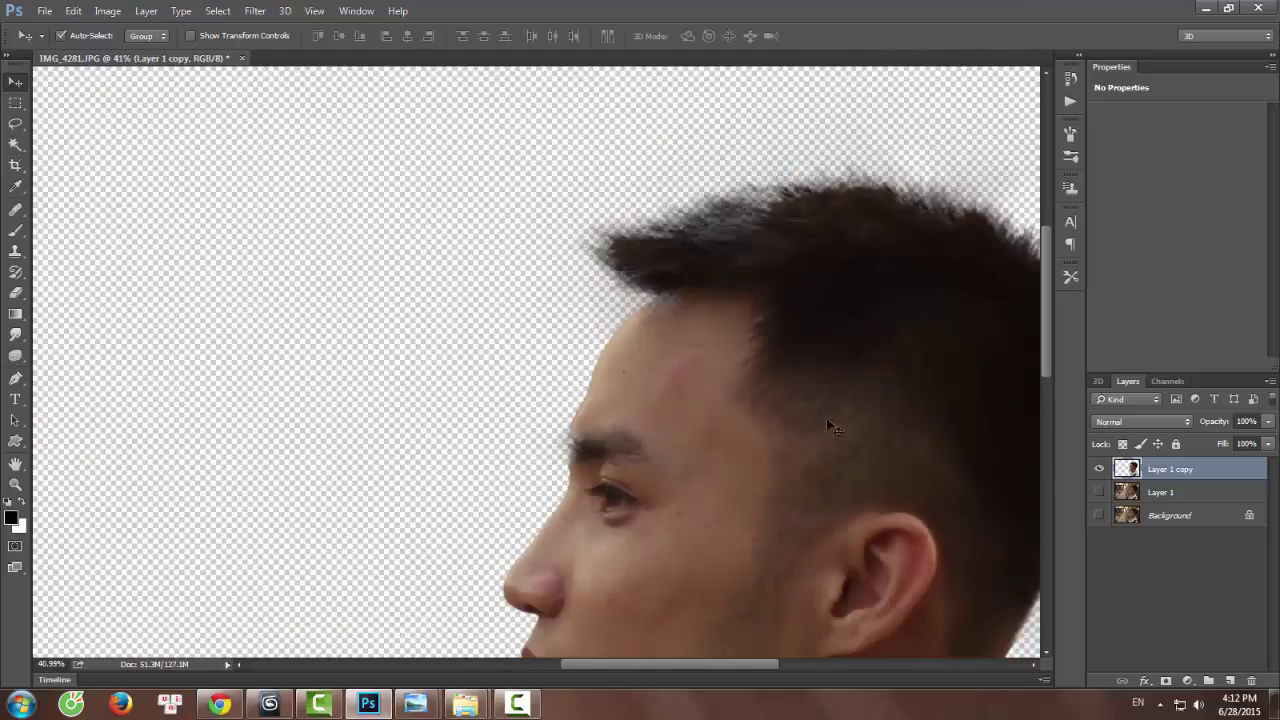
{"action": "scroll", "coordinate": [827, 420], "scroll_direction": "up", "scroll_amount": 3}
{"action": "left_click_drag", "start_coordinate": [845, 490], "coordinate": [806, 403]}
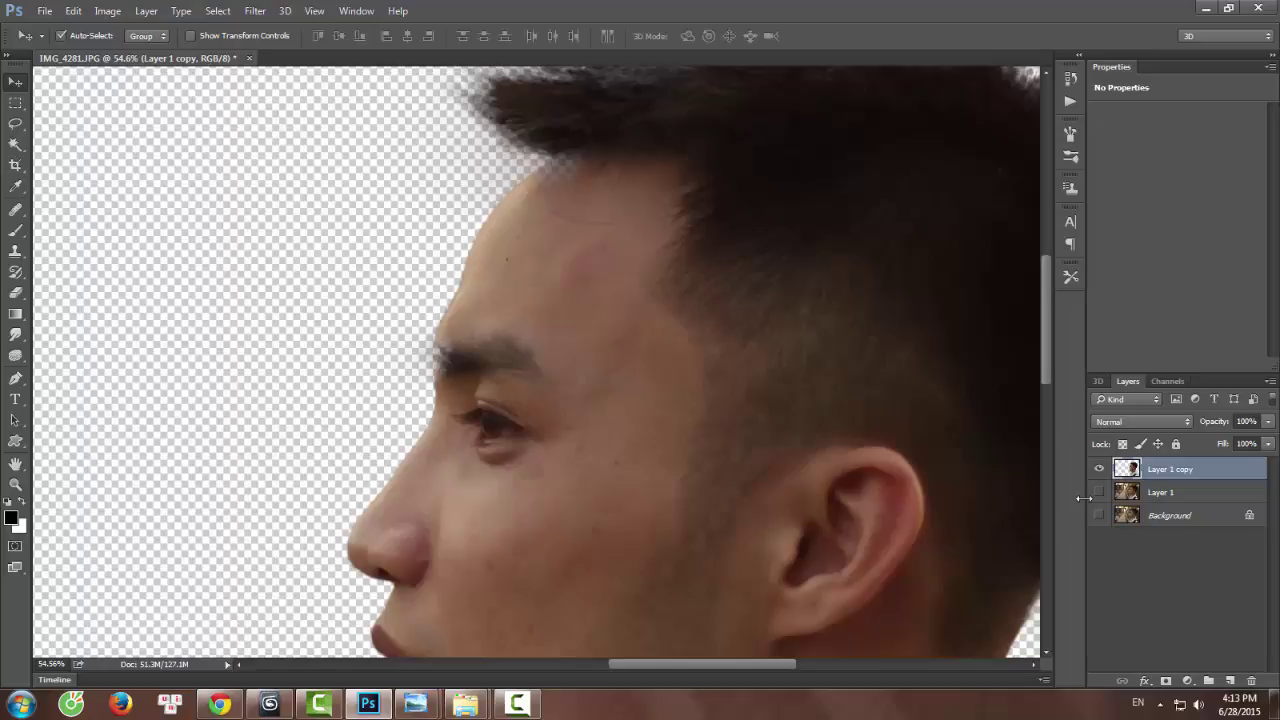
{"action": "scroll", "coordinate": [614, 371], "scroll_direction": "down", "scroll_amount": 3}
{"action": "scroll", "coordinate": [586, 391], "scroll_direction": "up", "scroll_amount": 2}
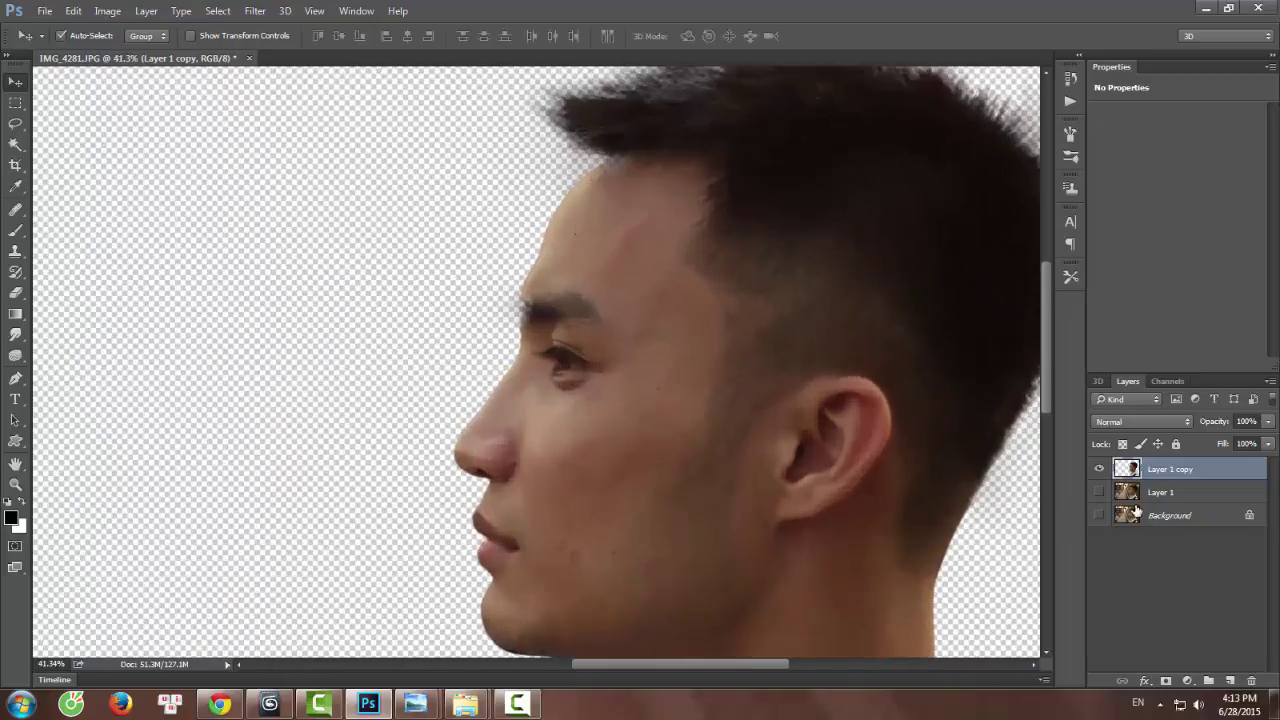
Show Layer 1 and undo the refined cutout layer to restore the selection around the man.
{"action": "left_click", "coordinate": [1099, 492]}
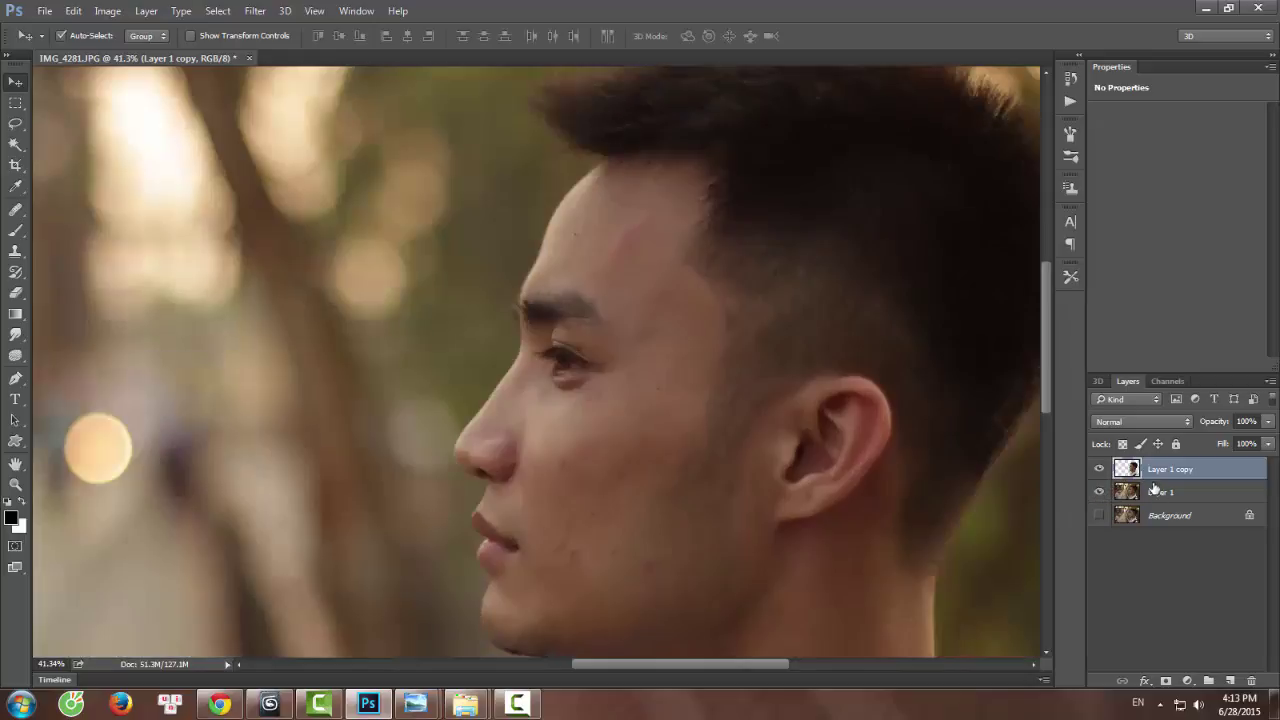
{"action": "key", "text": "ctrl+z"}
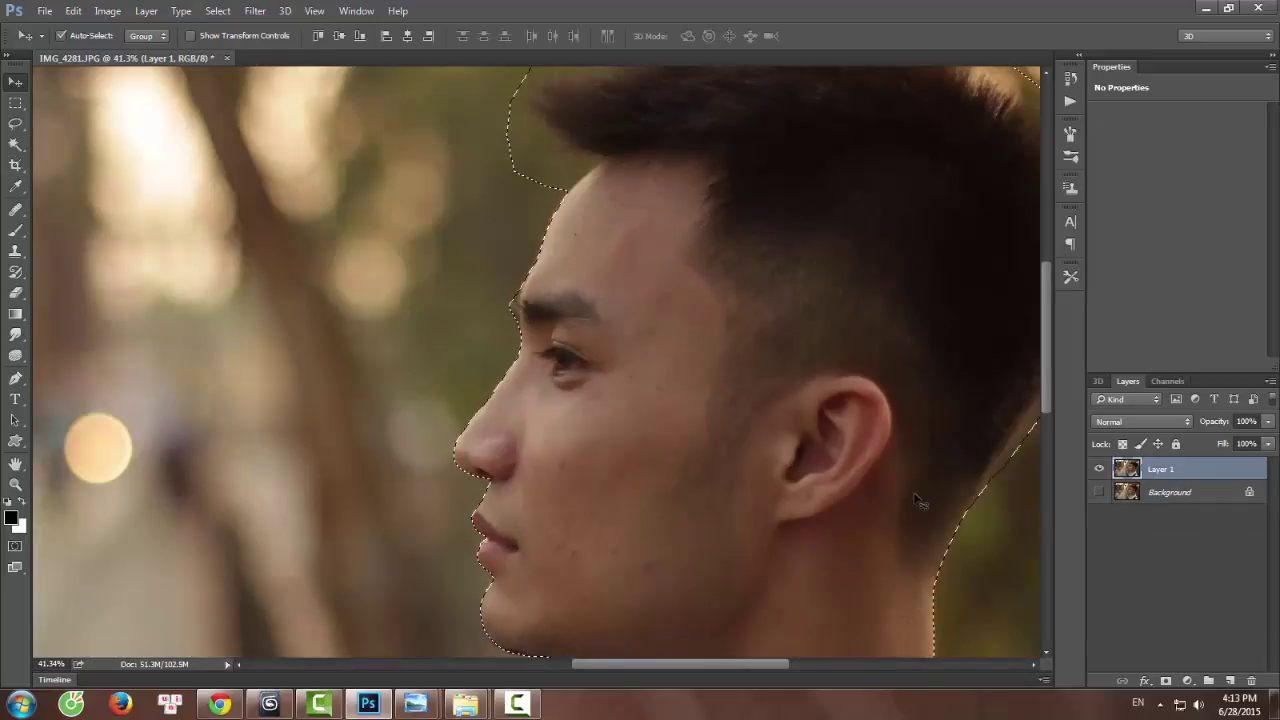
{"action": "key", "text": "ctrl+z"}
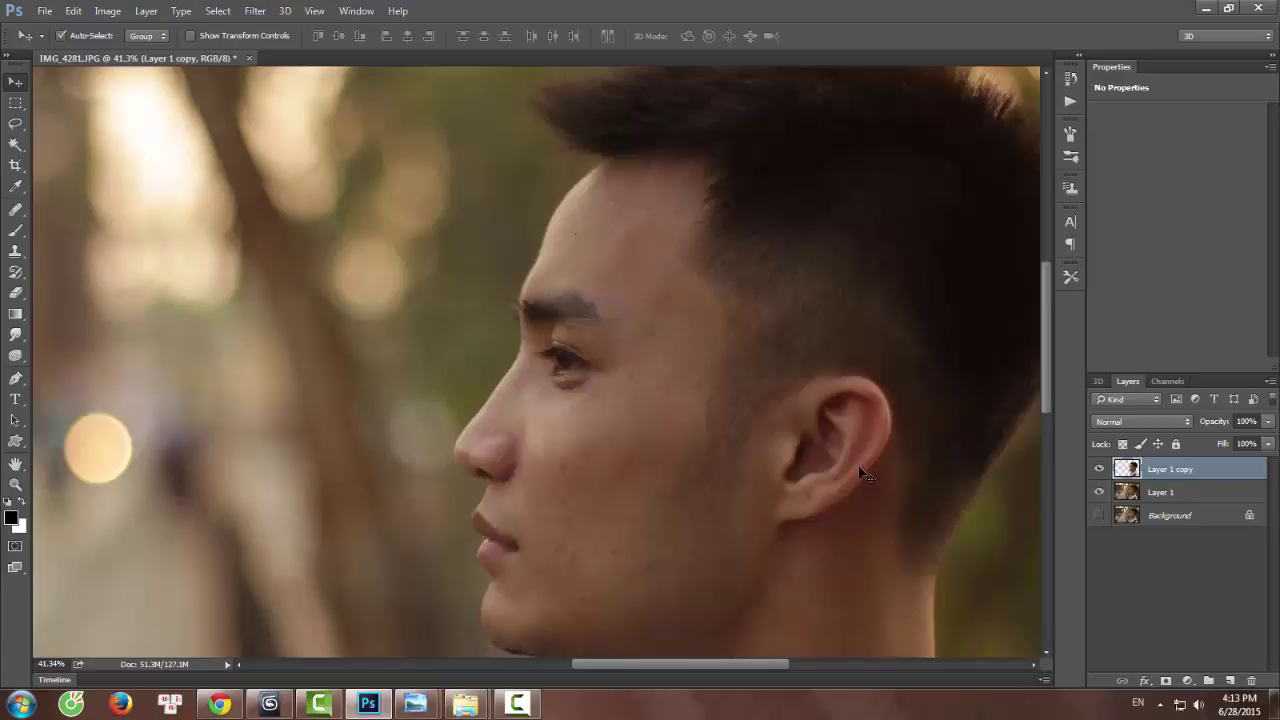
{"action": "key", "text": "ctrl+z"}
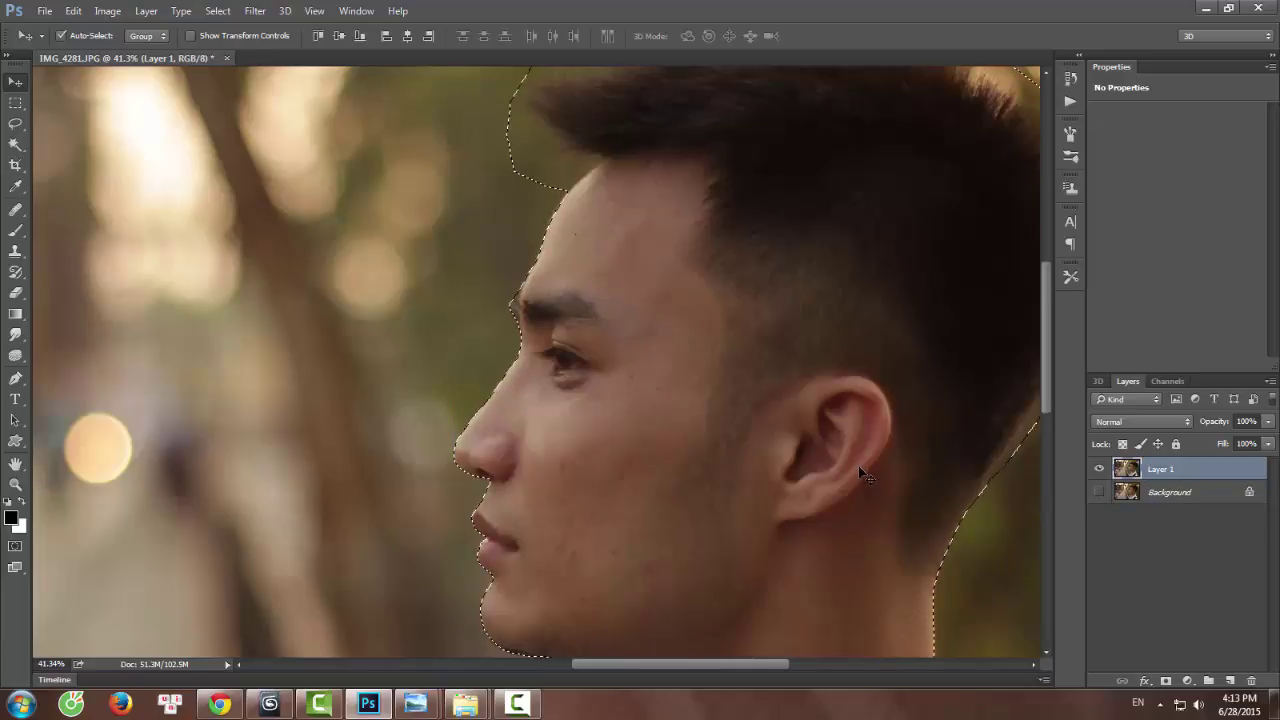
Open Refine Edge on the restored selection and brush the fringe along the top of the hair at size 175.
{"action": "scroll", "coordinate": [853, 441], "scroll_direction": "down", "scroll_amount": 2}
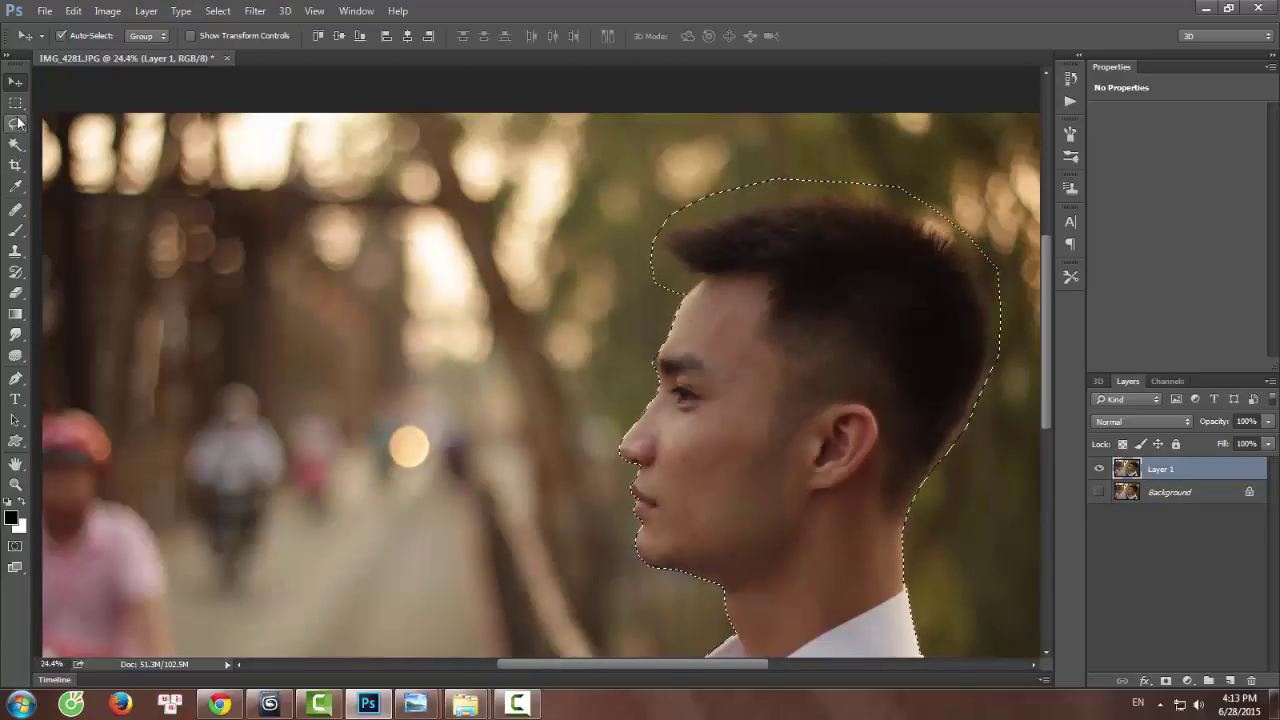
{"action": "key", "text": "l"}
{"action": "key", "text": "ctrl+alt+r"}
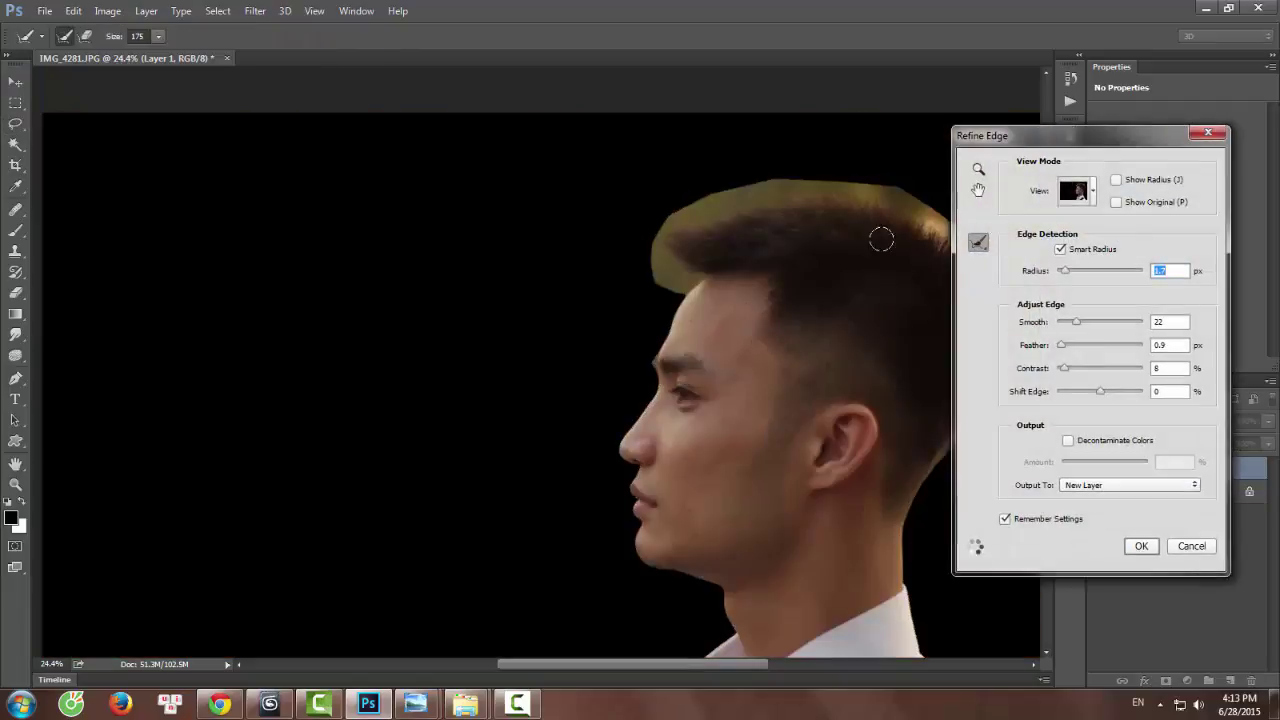
{"action": "key", "text": "b"}
{"action": "left_click_drag", "start_coordinate": [887, 190], "coordinate": [897, 202]}
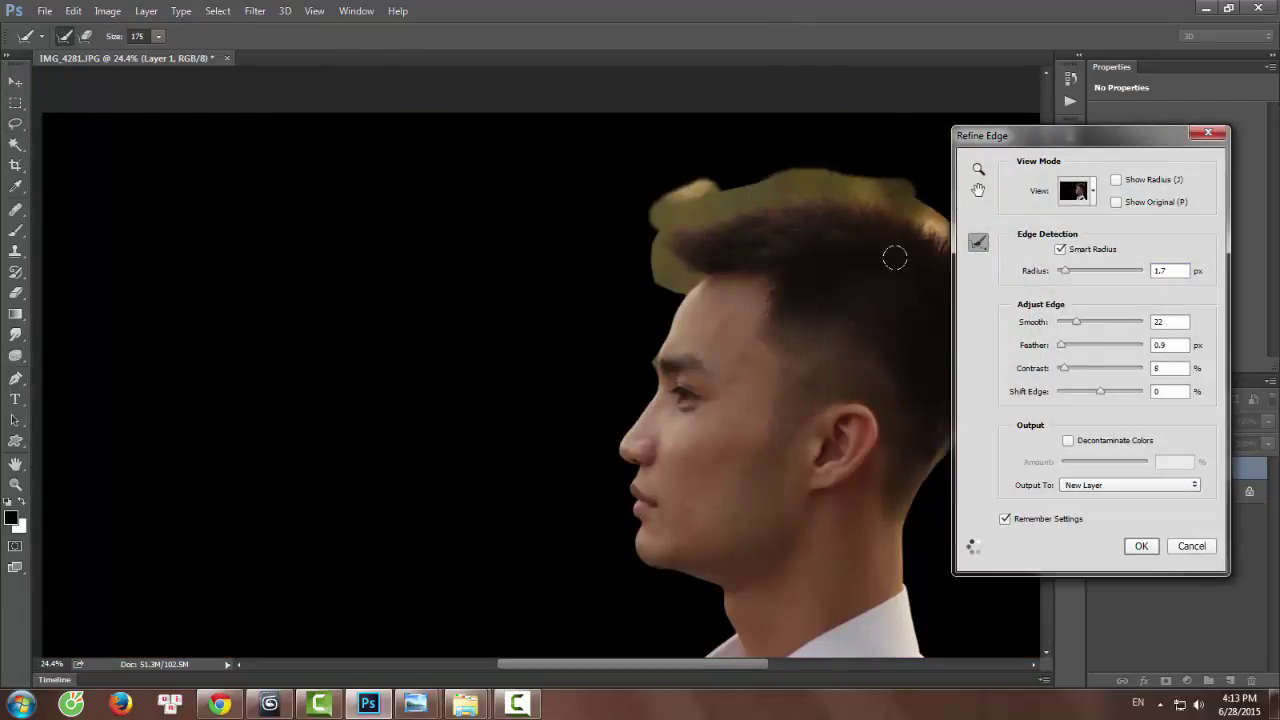
{"action": "key", "text": "space"}
{"action": "left_click_drag", "start_coordinate": [898, 263], "coordinate": [749, 269]}
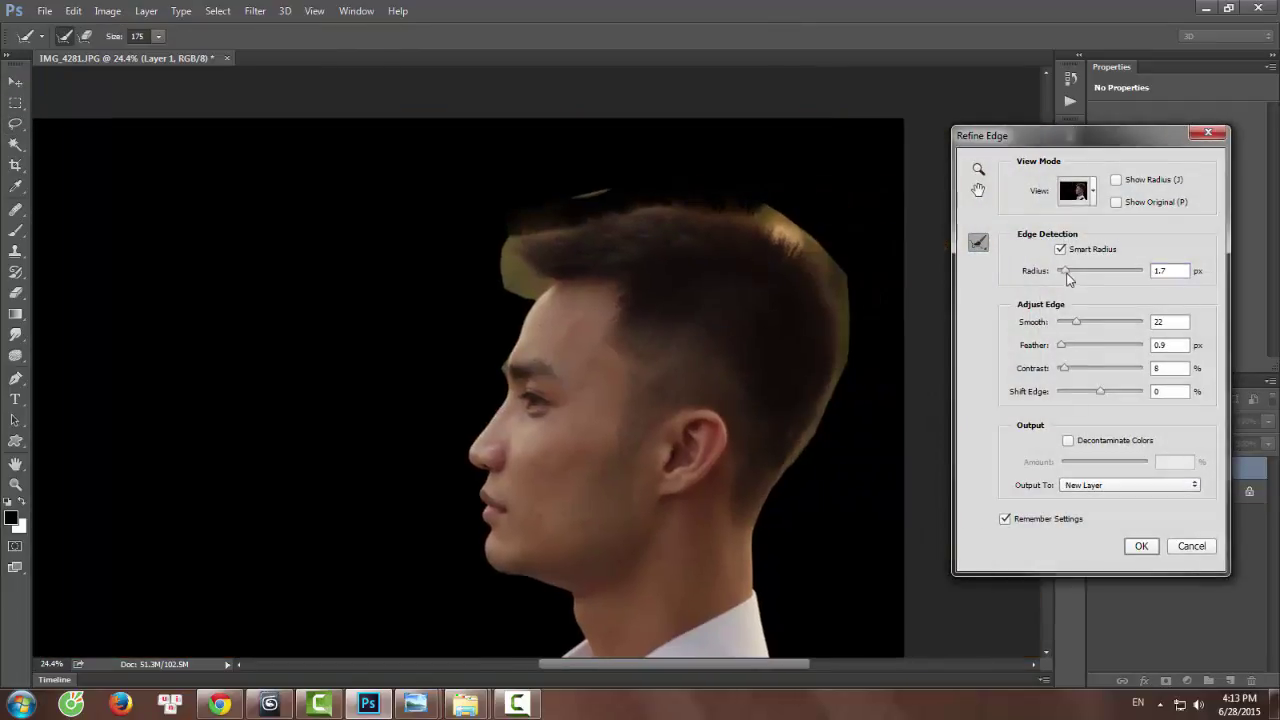
Refine the fringe down the back of the head to the nape and around the front of the hair.
{"action": "mouse_move", "coordinate": [740, 196]}
{"action": "left_mouse_down"}
{"action": "mouse_move", "coordinate": [805, 222]}
{"action": "mouse_move", "coordinate": [829, 277]}
{"action": "mouse_move", "coordinate": [833, 362]}
{"action": "mouse_move", "coordinate": [800, 490]}
{"action": "left_mouse_up"}
{"action": "mouse_move", "coordinate": [786, 194]}
{"action": "left_mouse_down"}
{"action": "mouse_move", "coordinate": [745, 202]}
{"action": "mouse_move", "coordinate": [824, 257]}
{"action": "left_mouse_up"}
{"action": "left_click_drag", "start_coordinate": [819, 416], "coordinate": [777, 460]}
{"action": "mouse_move", "coordinate": [598, 173]}
{"action": "left_mouse_down"}
{"action": "mouse_move", "coordinate": [560, 177]}
{"action": "mouse_move", "coordinate": [620, 178]}
{"action": "mouse_move", "coordinate": [505, 255]}
{"action": "mouse_move", "coordinate": [533, 270]}
{"action": "left_mouse_up"}
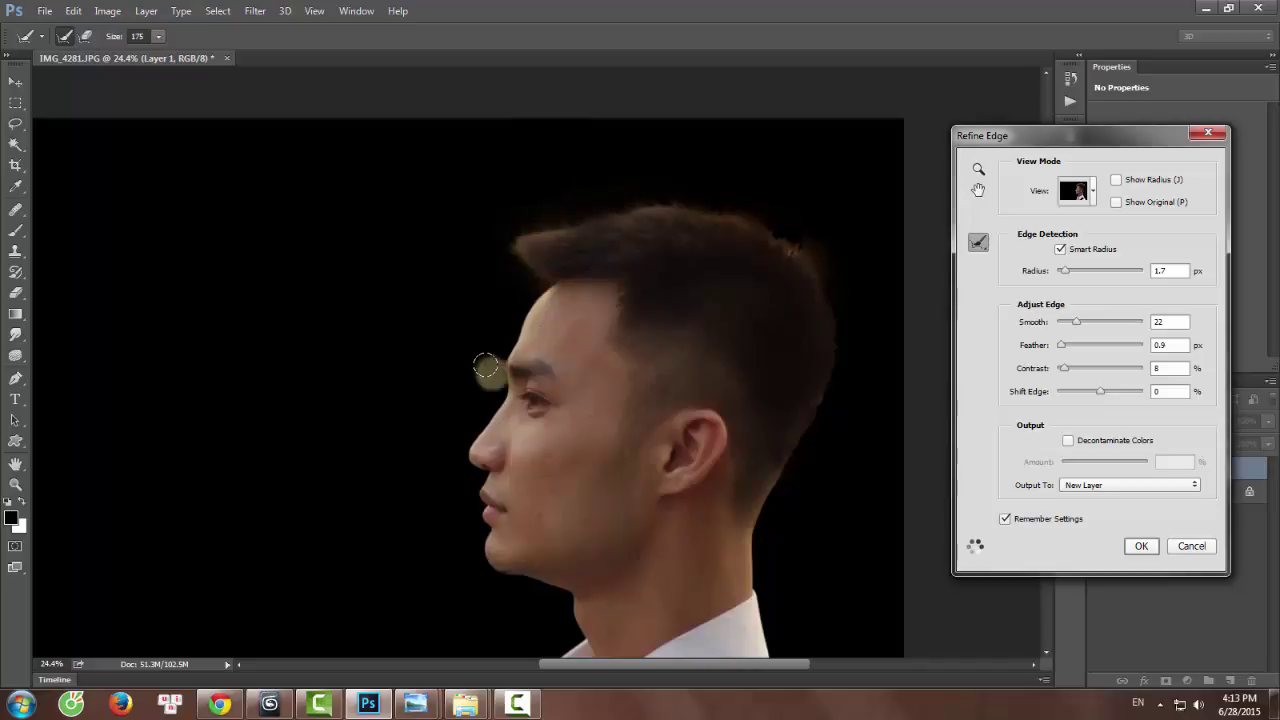
Set the edge detection radius to 0.9 px, Smooth to 41 and Shift Edge to +3%.
{"action": "left_click", "coordinate": [1062, 271]}
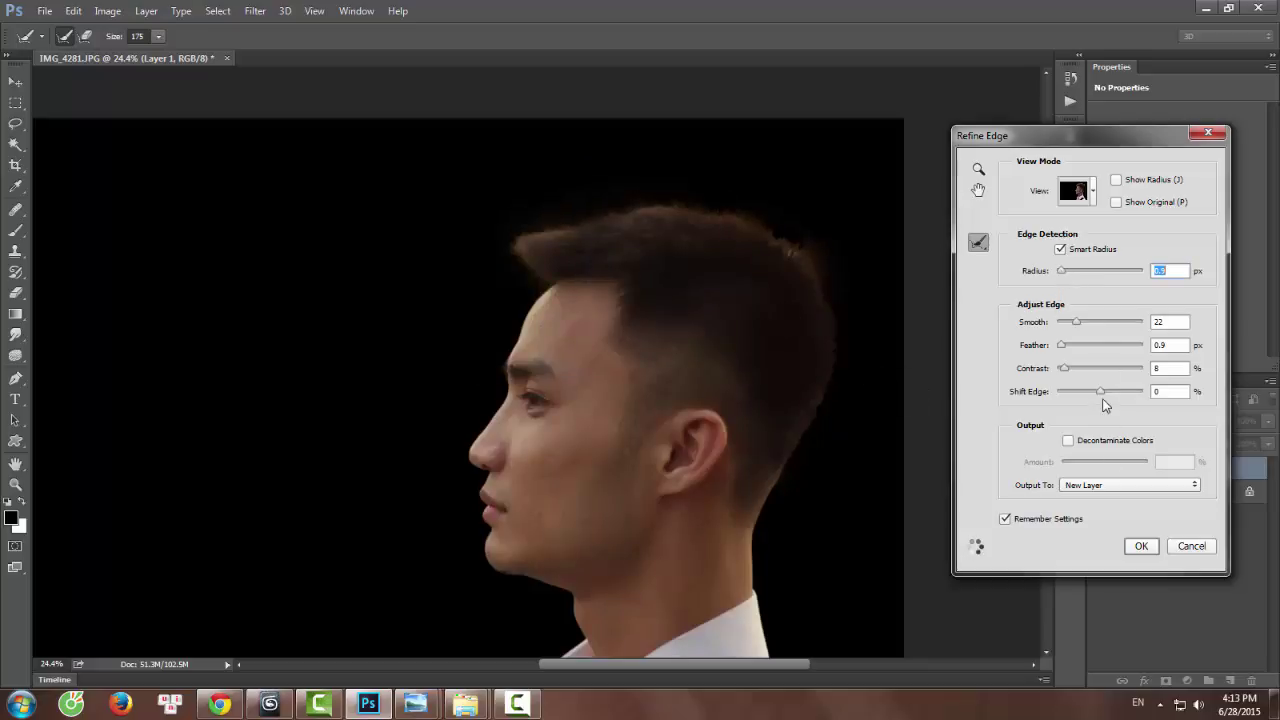
{"action": "left_click_drag", "start_coordinate": [1100, 391], "coordinate": [1091, 392]}
{"action": "left_click_drag", "start_coordinate": [1078, 322], "coordinate": [1093, 325]}
{"action": "left_click_drag", "start_coordinate": [1090, 392], "coordinate": [1101, 390]}
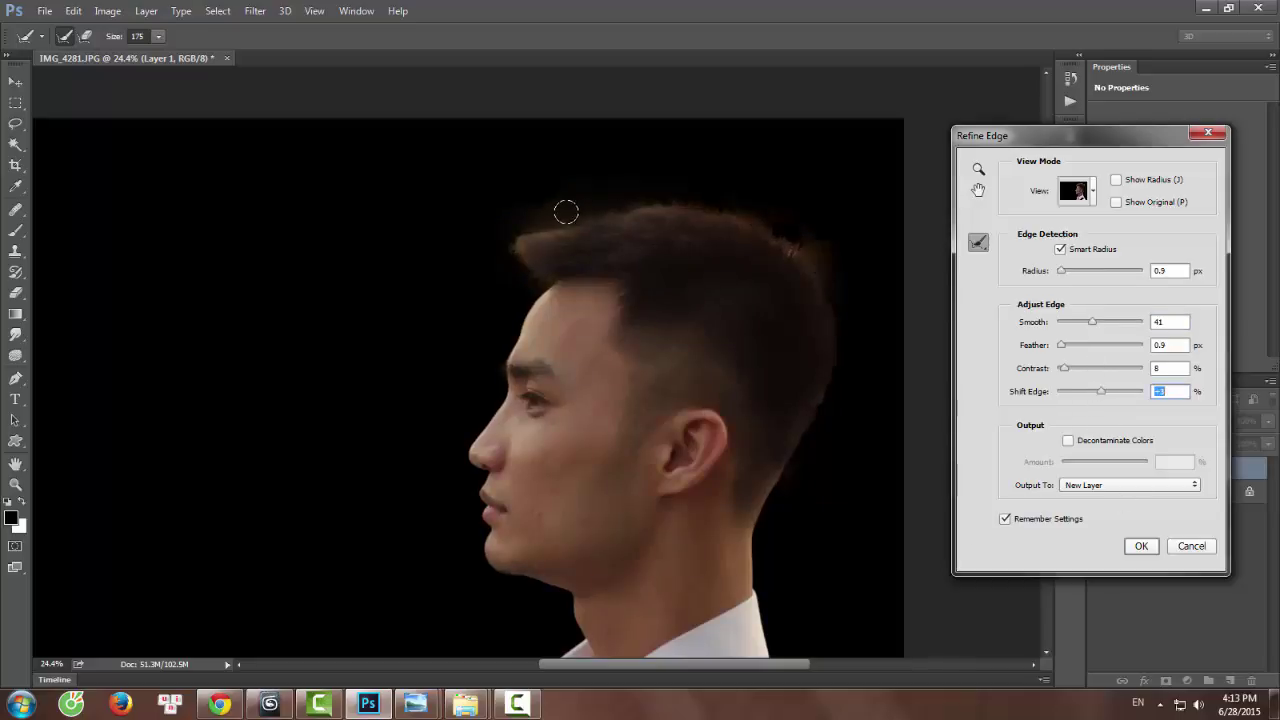
Brush away the leftover halo at the front of the hair, the back of the crown and the nape.
{"action": "mouse_move", "coordinate": [566, 212]}
{"action": "left_mouse_down"}
{"action": "mouse_move", "coordinate": [503, 227]}
{"action": "mouse_move", "coordinate": [515, 280]}
{"action": "left_mouse_up"}
{"action": "left_click_drag", "start_coordinate": [800, 234], "coordinate": [822, 262]}
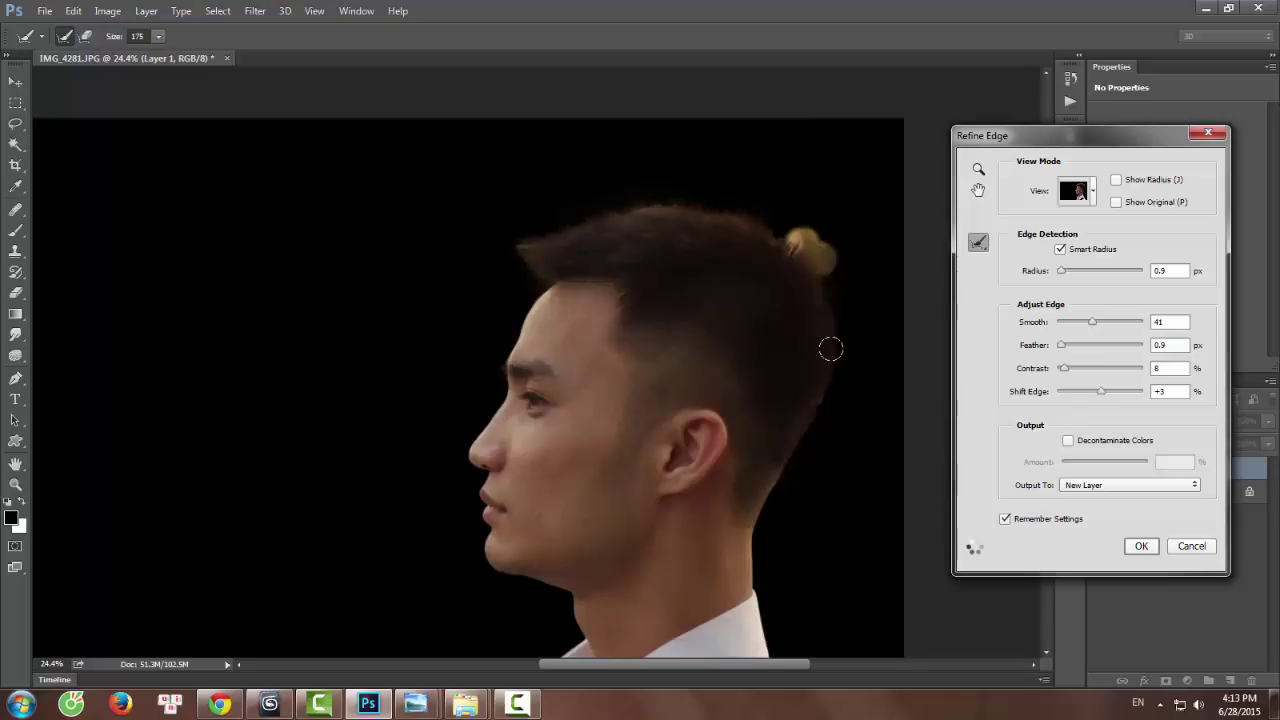
{"action": "left_click", "coordinate": [828, 412]}
{"action": "left_click", "coordinate": [789, 485]}
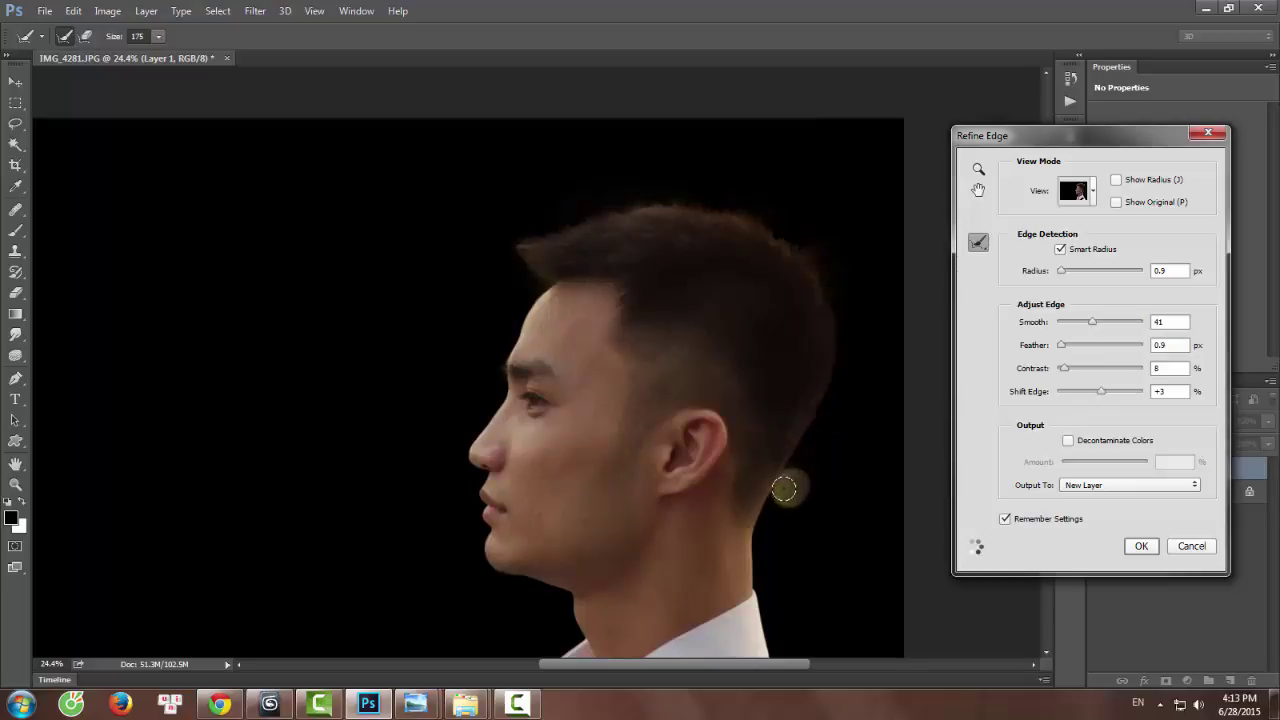
Output the refined cutout to a new layer with a layer mask.
{"action": "left_click", "coordinate": [1140, 485]}
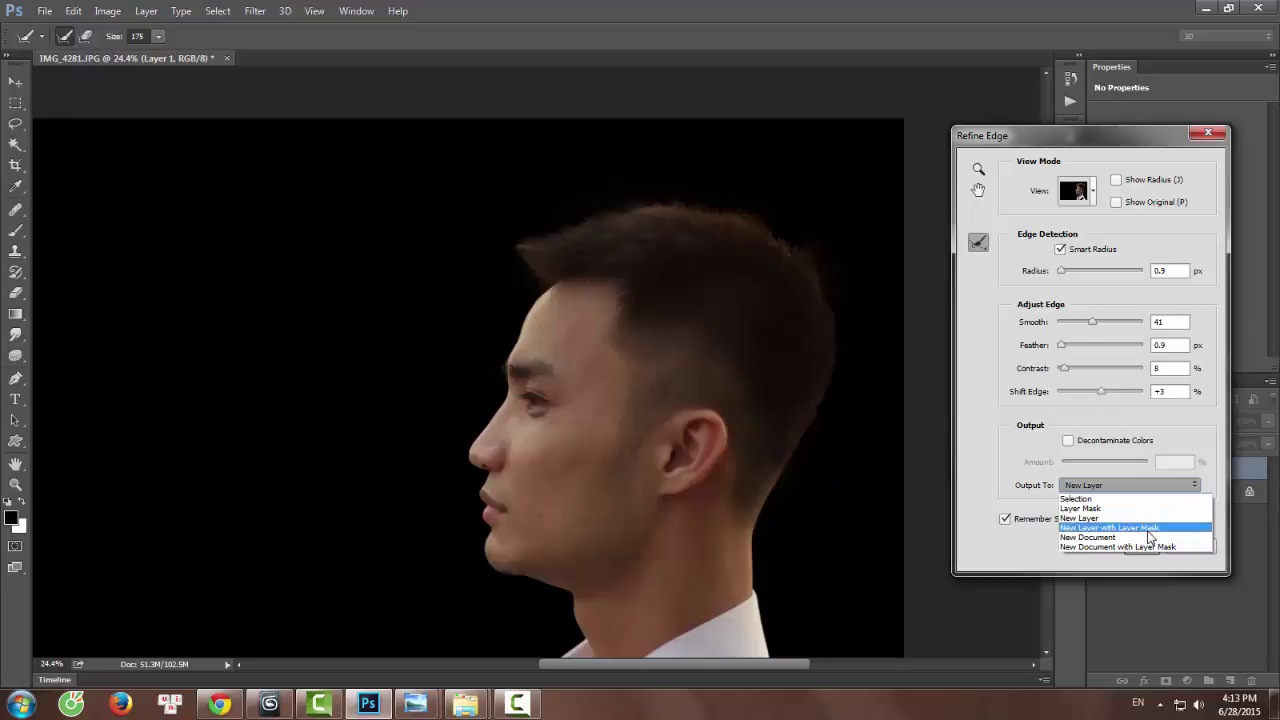
{"action": "left_click", "coordinate": [1148, 530]}
{"action": "left_click", "coordinate": [1143, 547]}
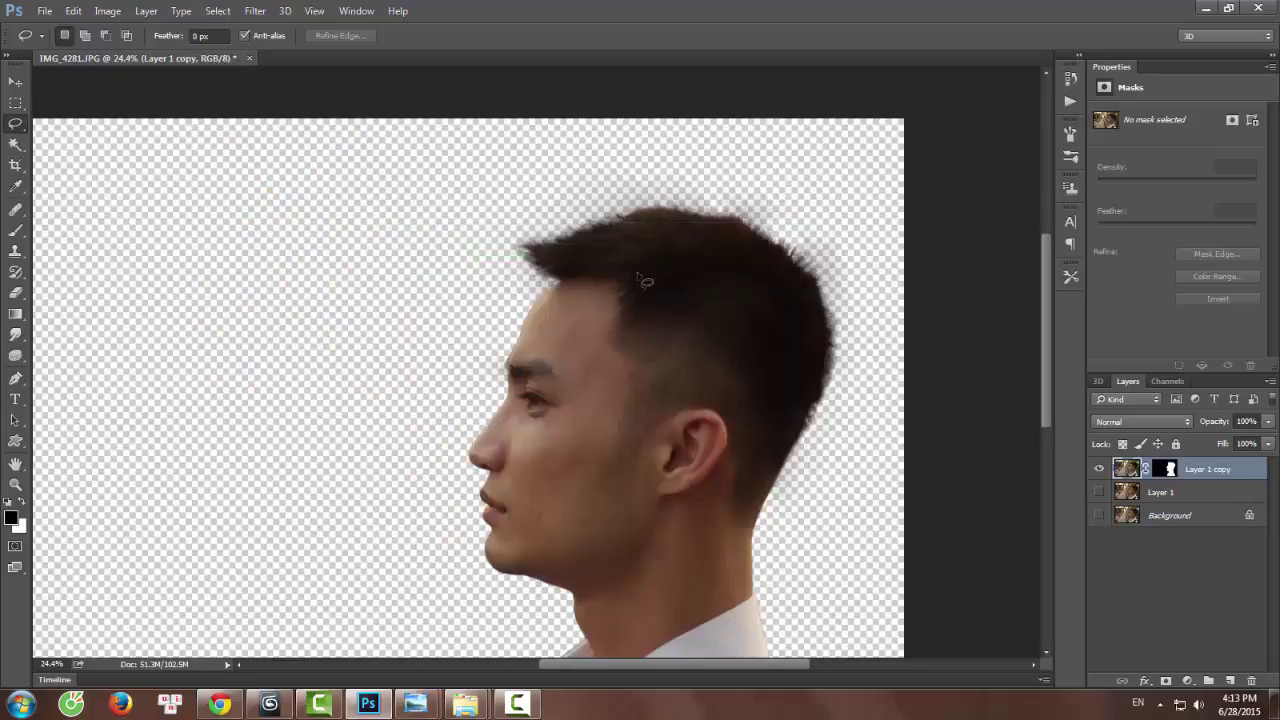
Mask out the dark halo in front of the eyebrow with a black size 35 brush at 55% opacity on the layer mask.
{"action": "left_click_drag", "start_coordinate": [572, 490], "coordinate": [683, 390]}
{"action": "scroll", "coordinate": [767, 311], "scroll_direction": "up", "scroll_amount": 8}
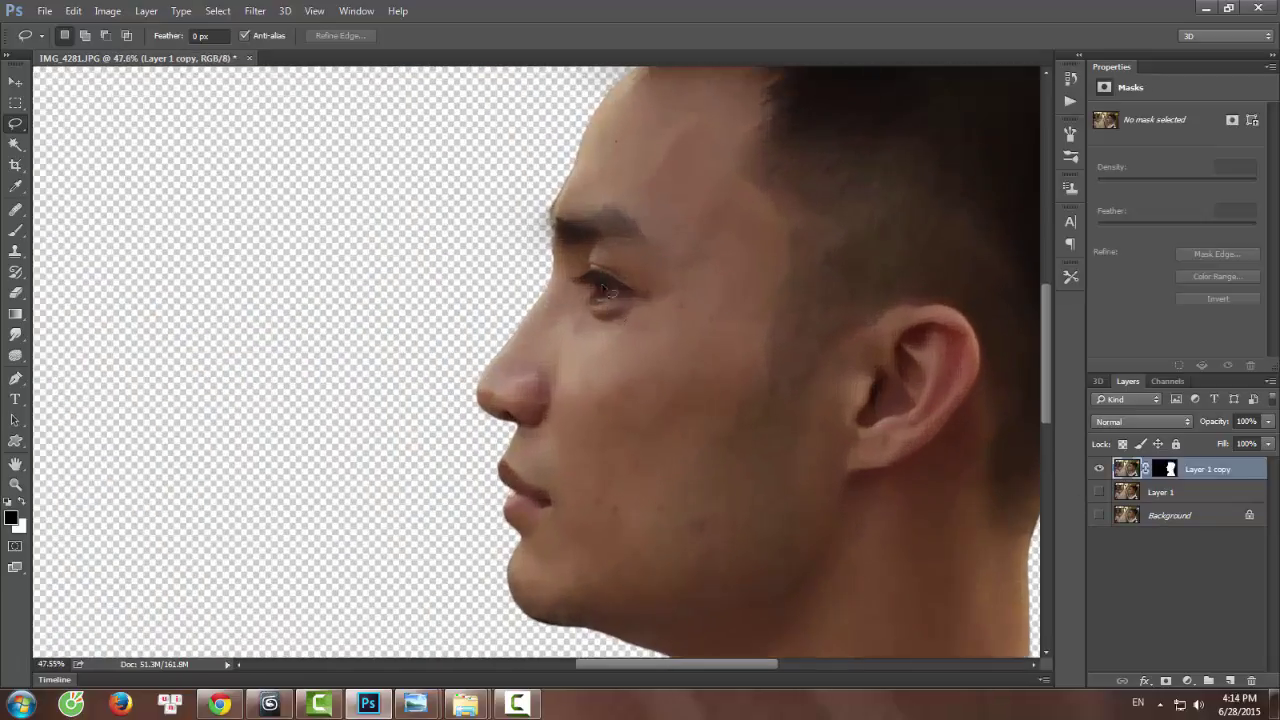
{"action": "scroll", "coordinate": [543, 224], "scroll_direction": "up", "scroll_amount": 3}
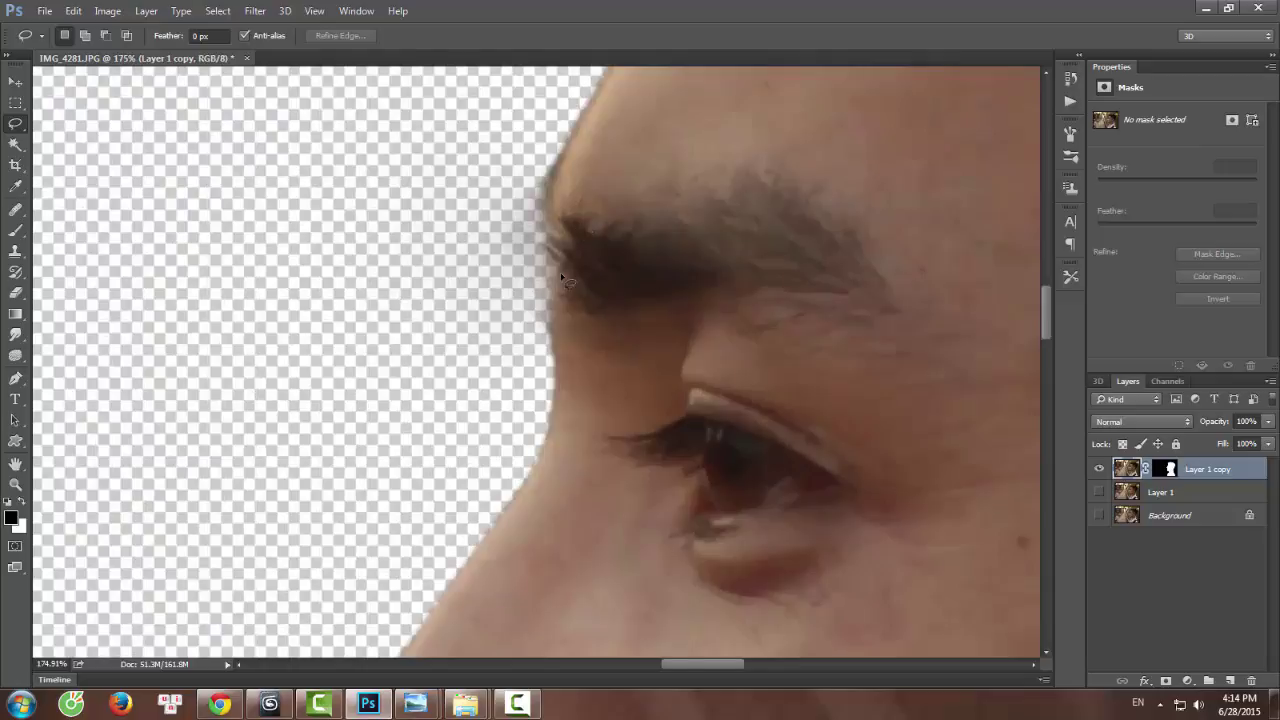
{"action": "scroll", "coordinate": [569, 284], "scroll_direction": "down", "scroll_amount": 4}
{"action": "left_click", "coordinate": [1166, 469]}
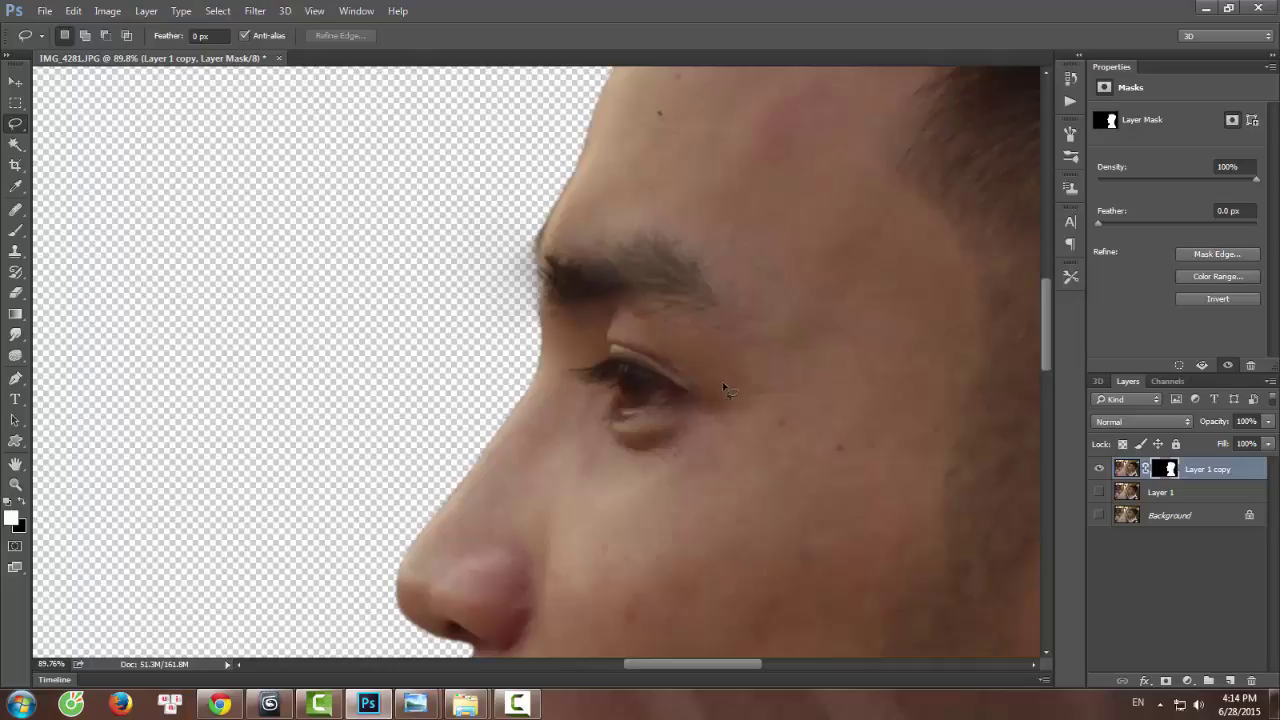
{"action": "key", "text": "b"}
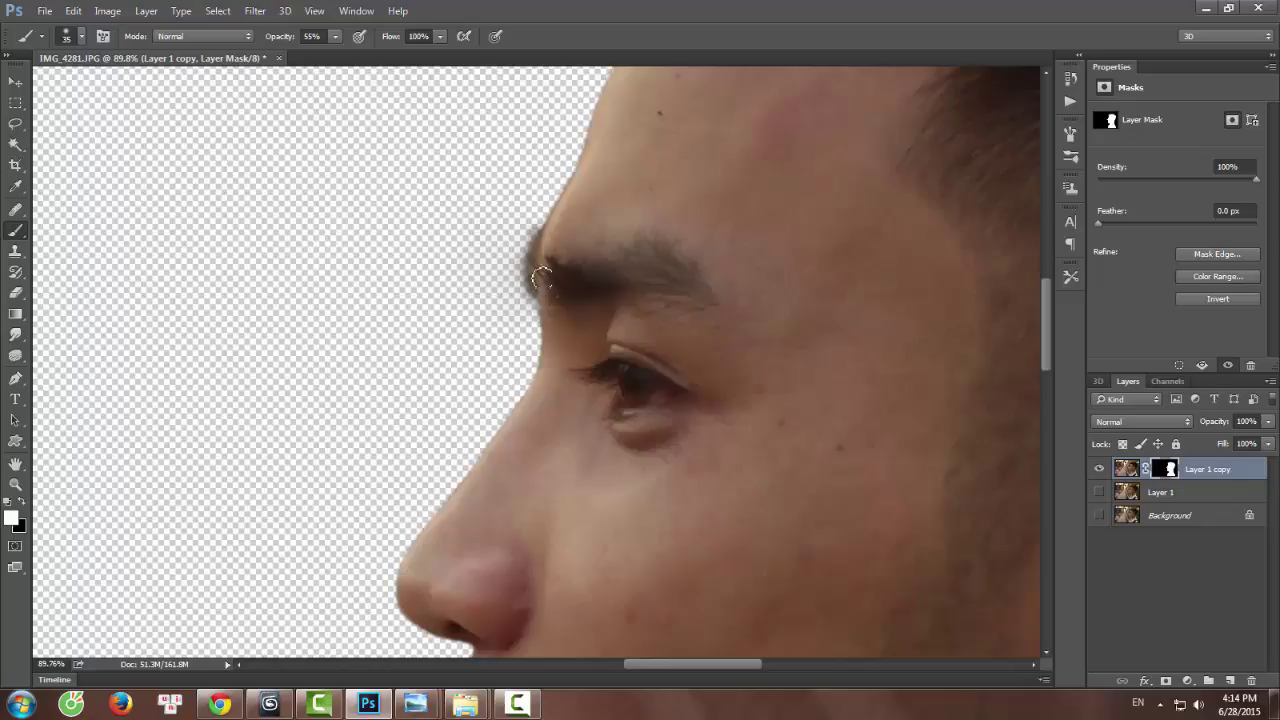
{"action": "left_click", "coordinate": [21, 502]}
{"action": "left_click_drag", "start_coordinate": [520, 289], "coordinate": [517, 280]}
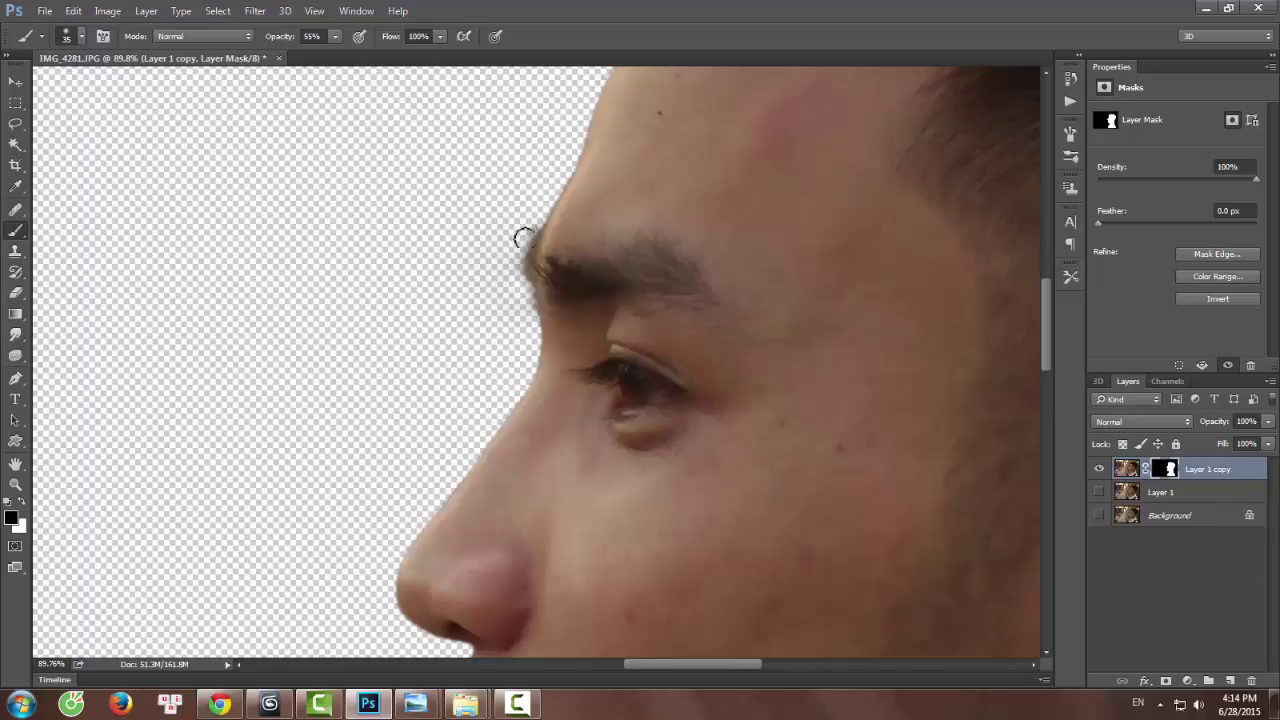
{"action": "mouse_move", "coordinate": [528, 234]}
{"action": "left_mouse_down"}
{"action": "mouse_move", "coordinate": [528, 248]}
{"action": "mouse_move", "coordinate": [547, 217]}
{"action": "left_mouse_up"}
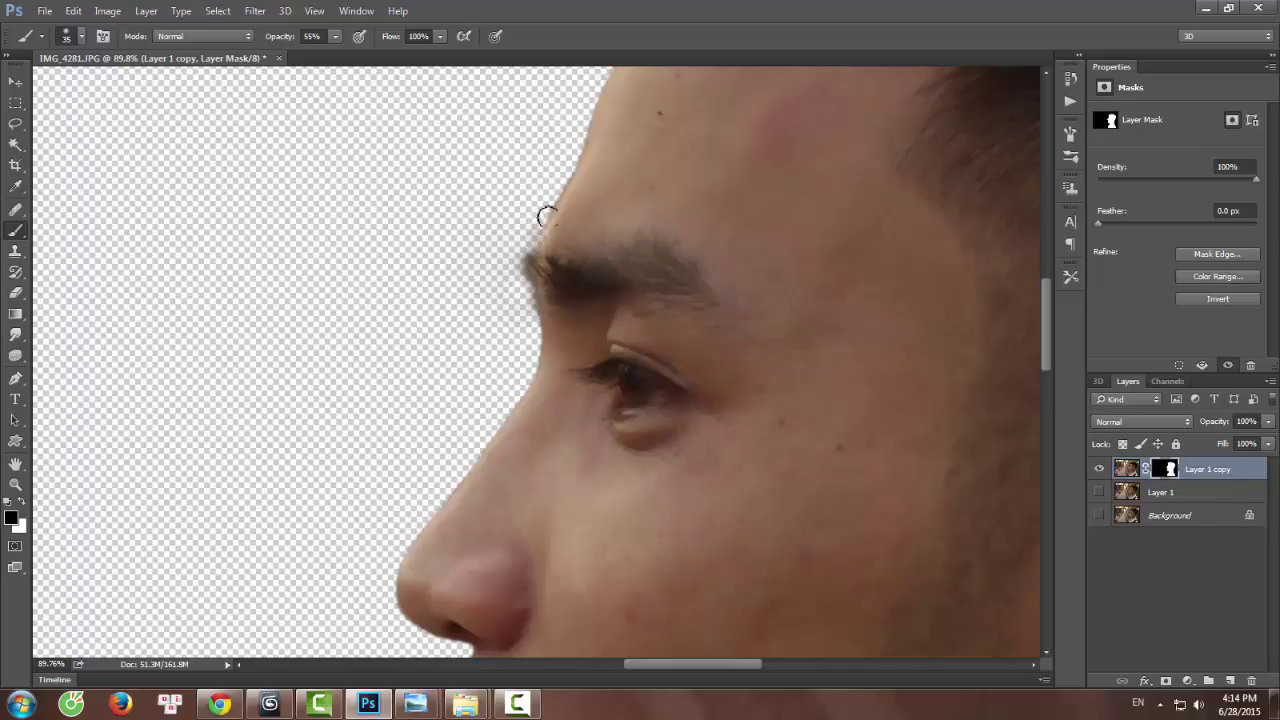
Check the whole masked cutout and make the image of Layer 1 copy active instead of its mask.
{"action": "key", "text": "ctrl+0"}
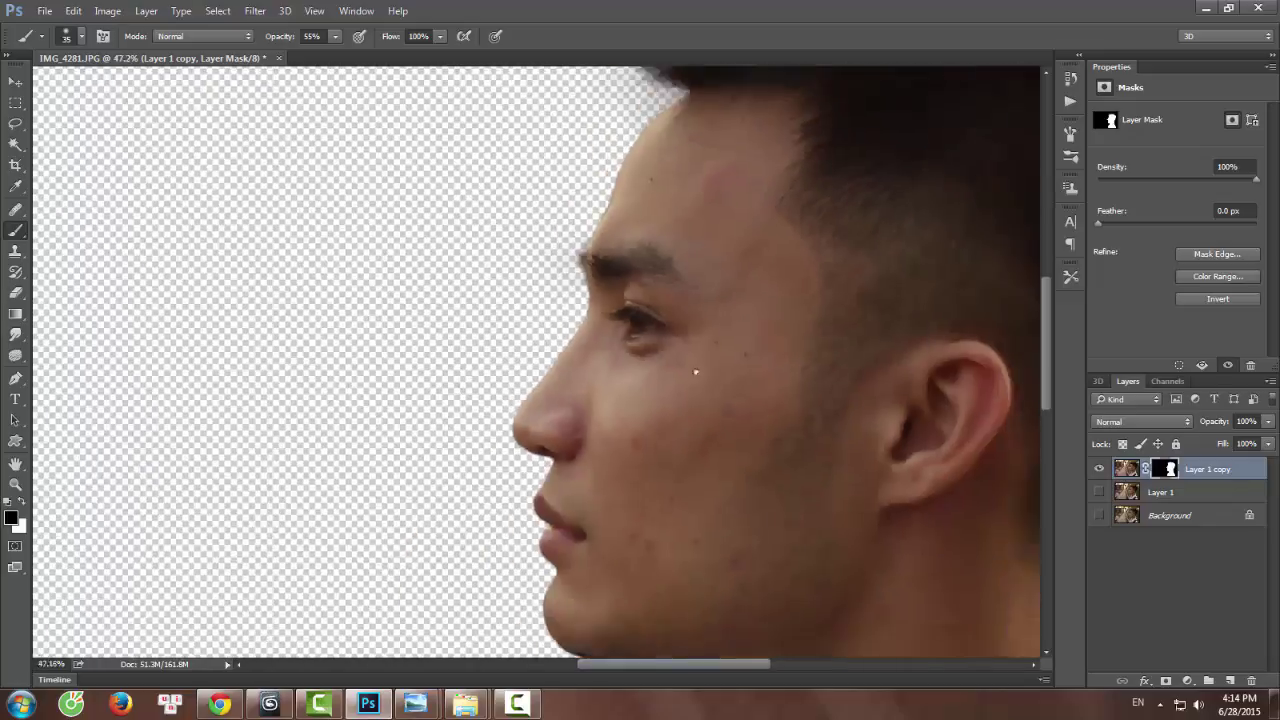
{"action": "scroll", "coordinate": [760, 340], "scroll_direction": "up", "scroll_amount": 5}
{"action": "scroll", "coordinate": [930, 318], "scroll_direction": "down", "scroll_amount": 2}
{"action": "left_click_drag", "start_coordinate": [936, 317], "coordinate": [810, 371]}
{"action": "scroll", "coordinate": [634, 373], "scroll_direction": "down", "scroll_amount": 2}
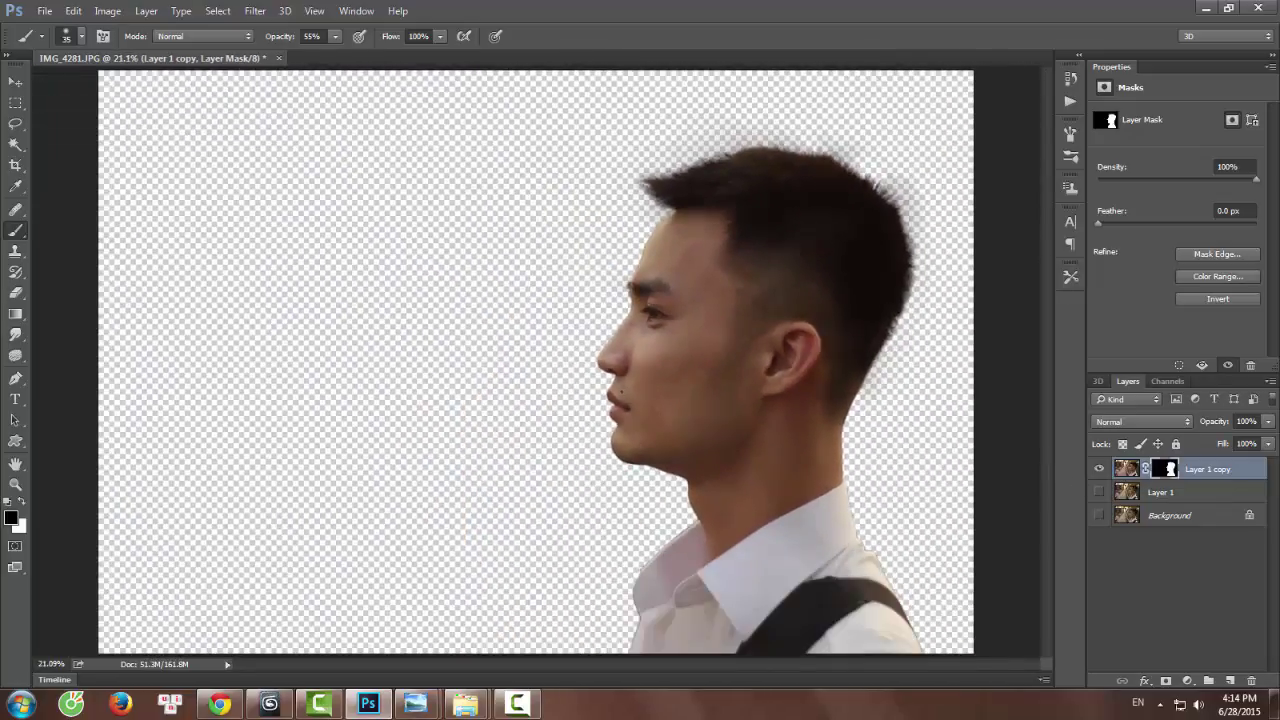
{"action": "key", "text": "ctrl+0"}
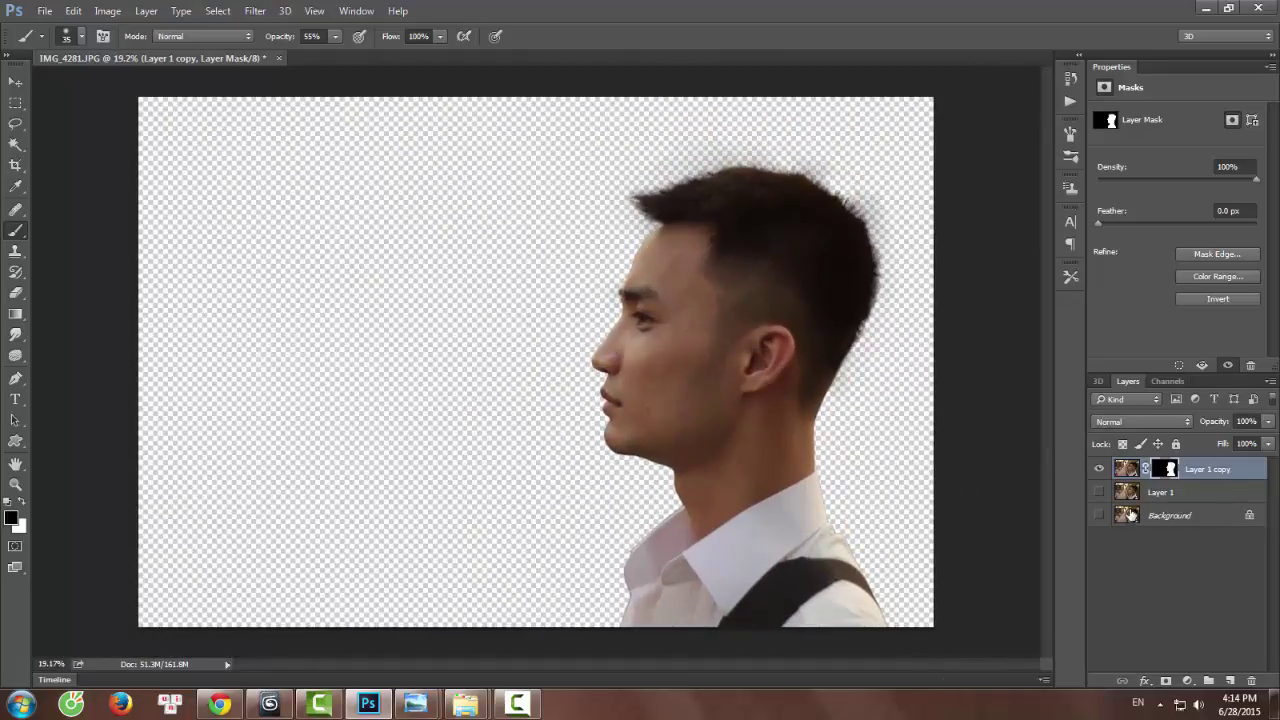
{"action": "key", "text": "ctrl+j"}
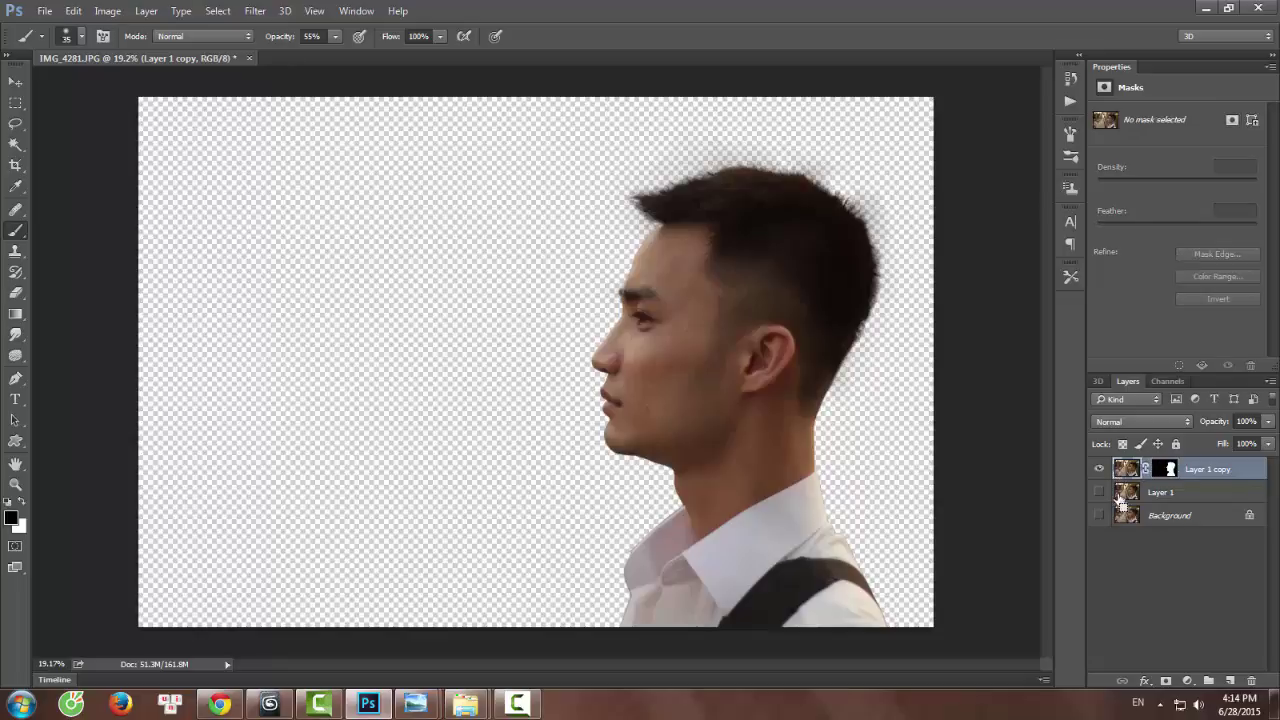
Duplicate the masked Layer 1 copy, hide that layer and make the new duplicate active.
{"action": "left_click", "coordinate": [1127, 496]}
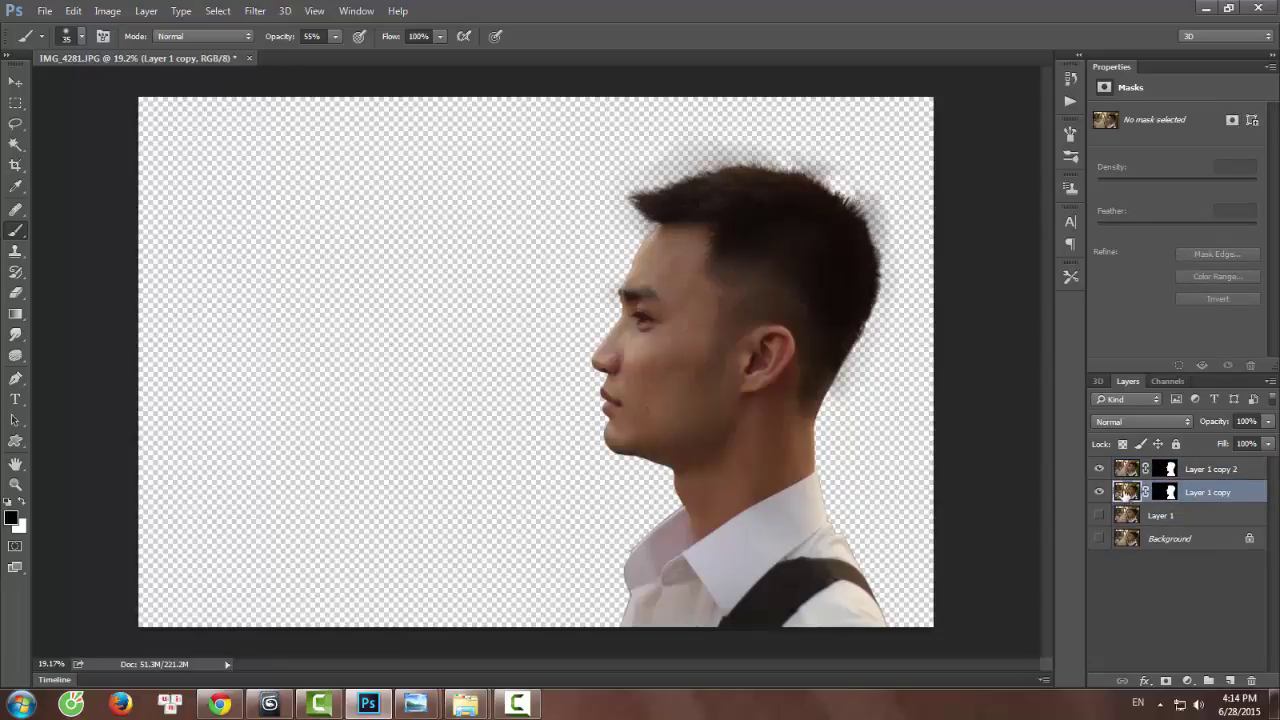
{"action": "left_click", "coordinate": [1099, 494]}
{"action": "left_click", "coordinate": [1120, 471]}
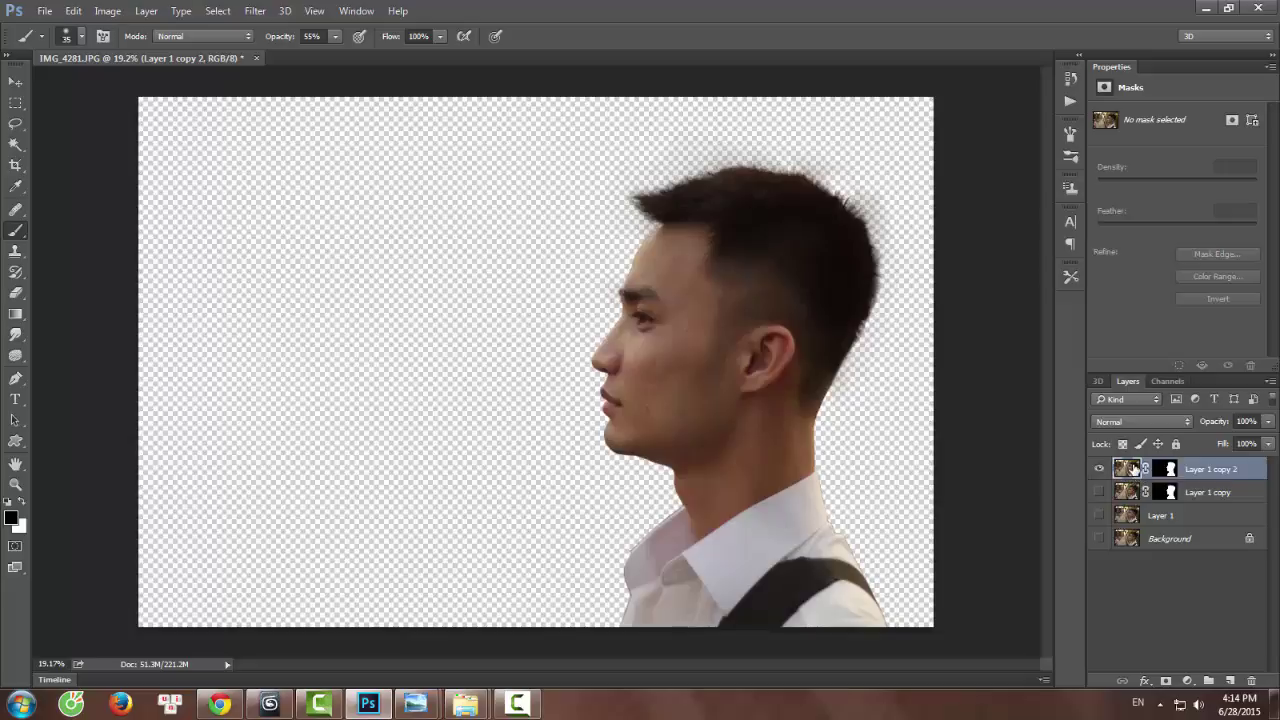
Convert the duplicated cutout layer to a smart object and rasterize it so its mask is baked in.
{"action": "right_click", "coordinate": [1138, 470]}
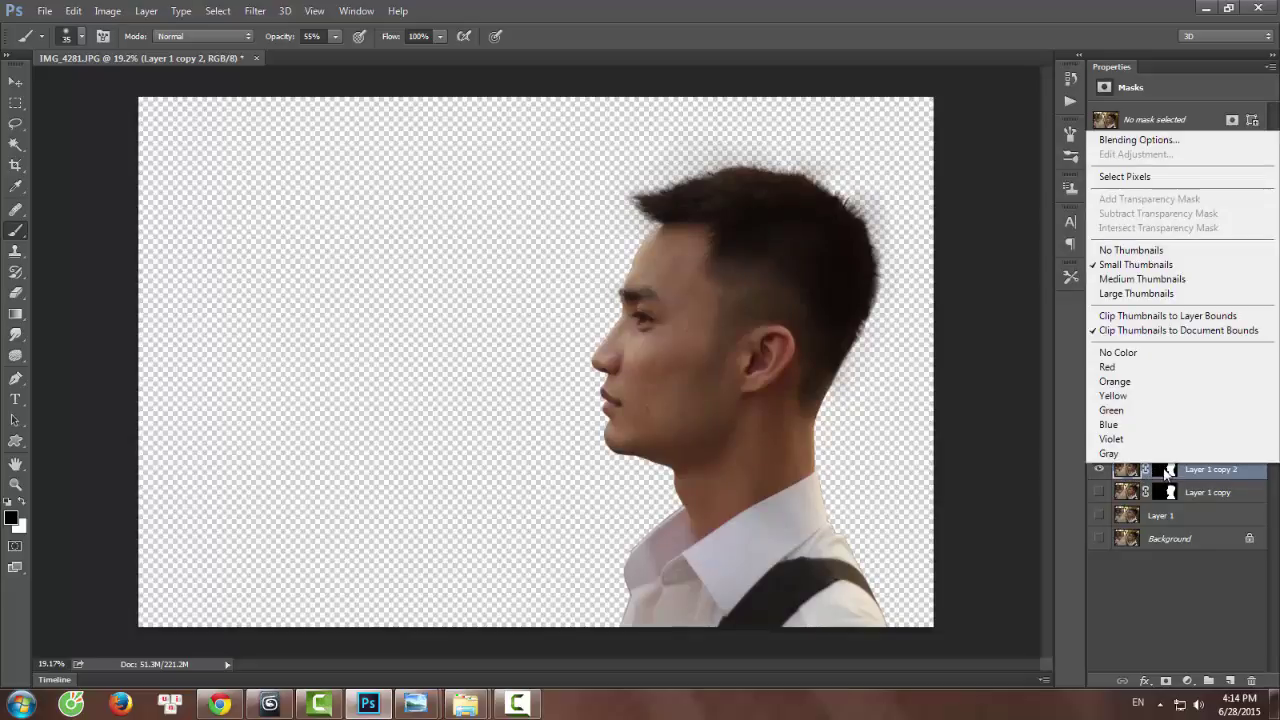
{"action": "left_click", "coordinate": [1238, 477]}
{"action": "right_click", "coordinate": [1243, 471]}
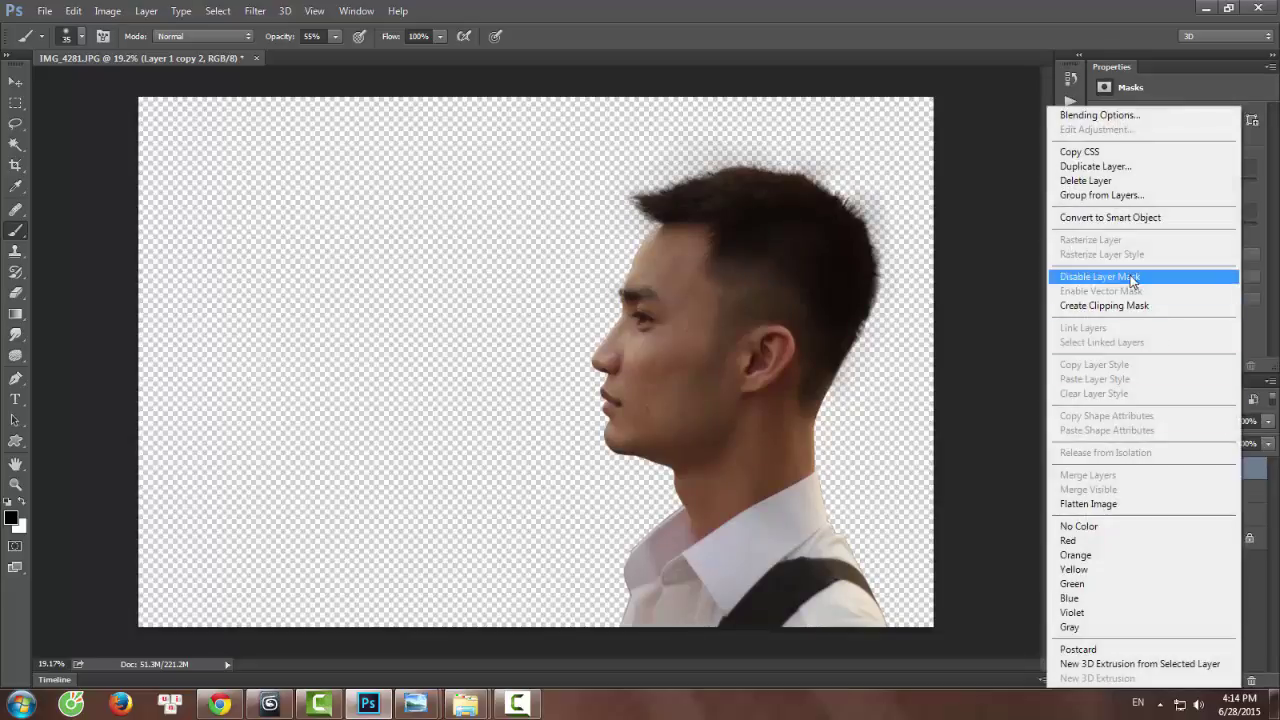
{"action": "left_click", "coordinate": [1147, 217]}
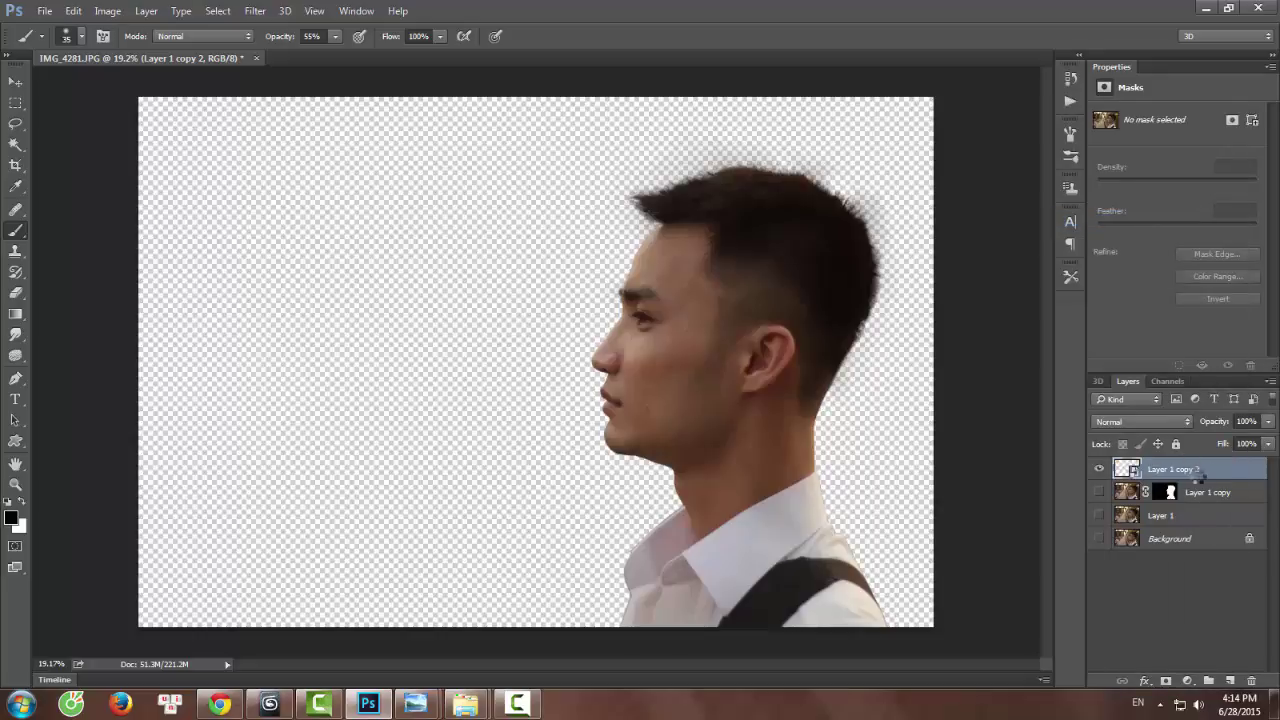
{"action": "right_click", "coordinate": [1200, 470]}
{"action": "left_click", "coordinate": [1105, 276]}
Remove the blemishes on the cheek and jaw of the cutout with a small Spot Healing Brush.
{"action": "scroll", "coordinate": [740, 358], "scroll_direction": "down", "scroll_amount": 5}
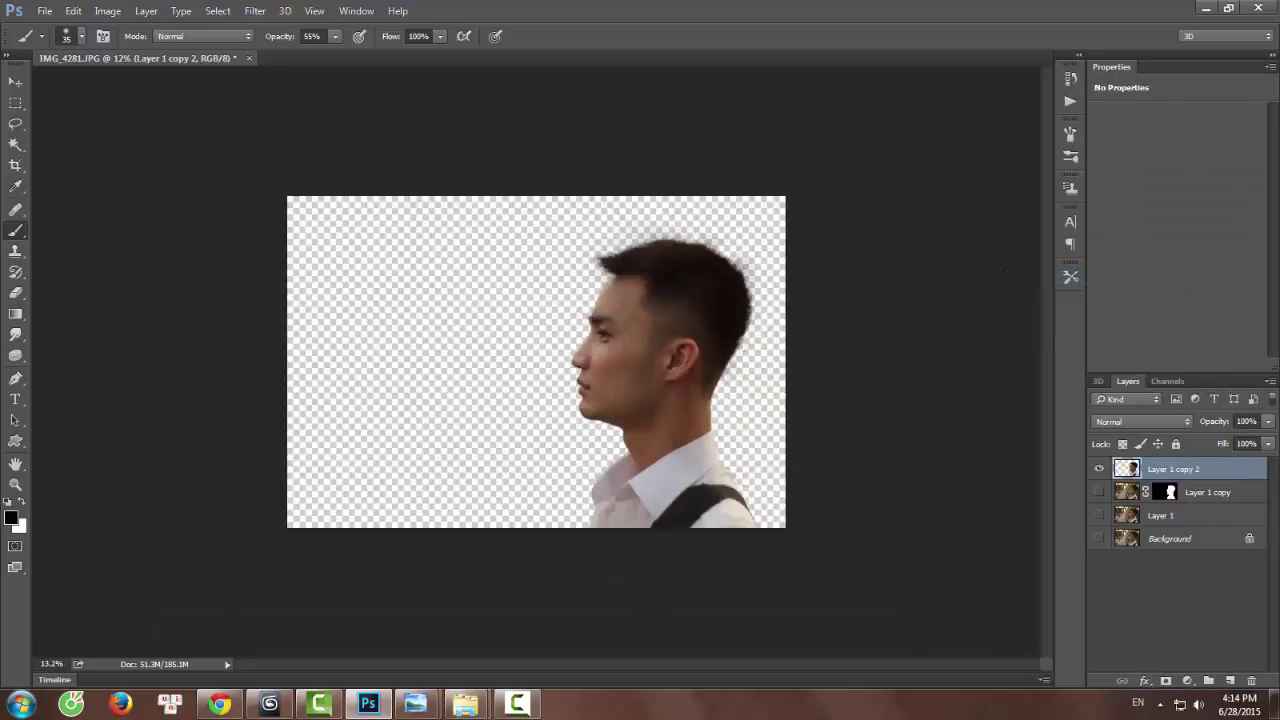
{"action": "scroll", "coordinate": [740, 358], "scroll_direction": "up", "scroll_amount": 11}
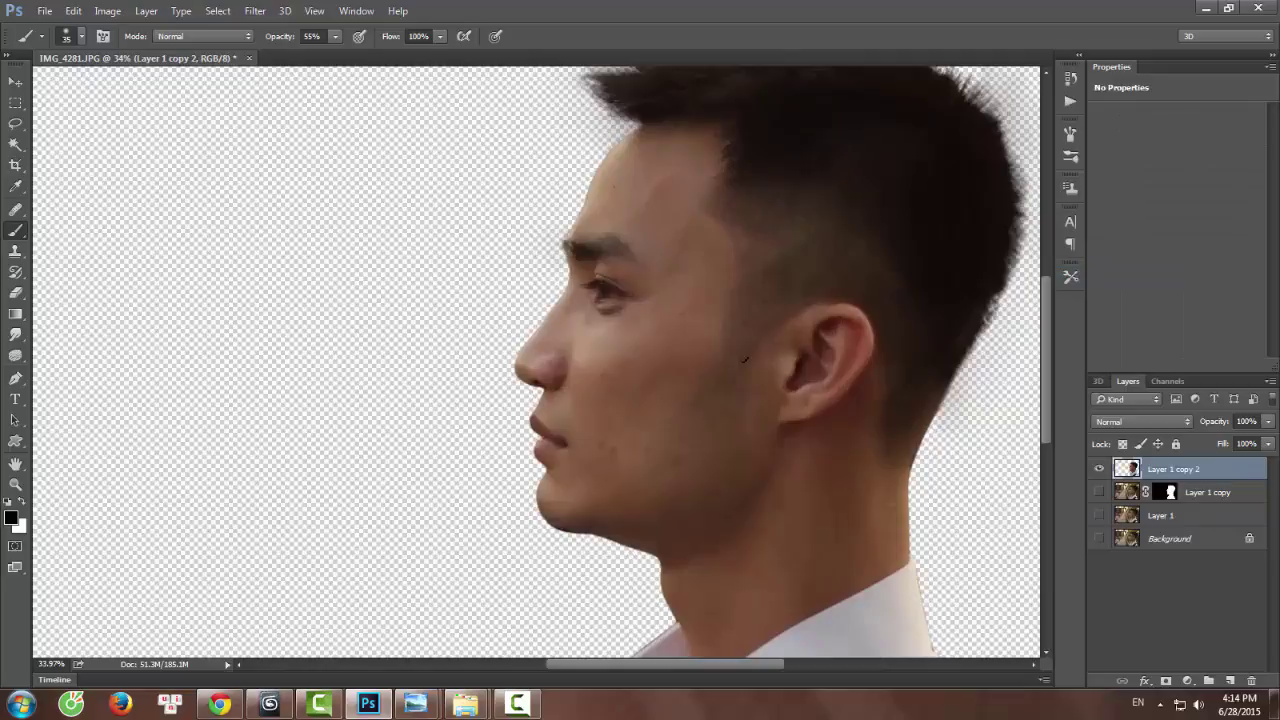
{"action": "scroll", "coordinate": [745, 360], "scroll_direction": "up", "scroll_amount": 2}
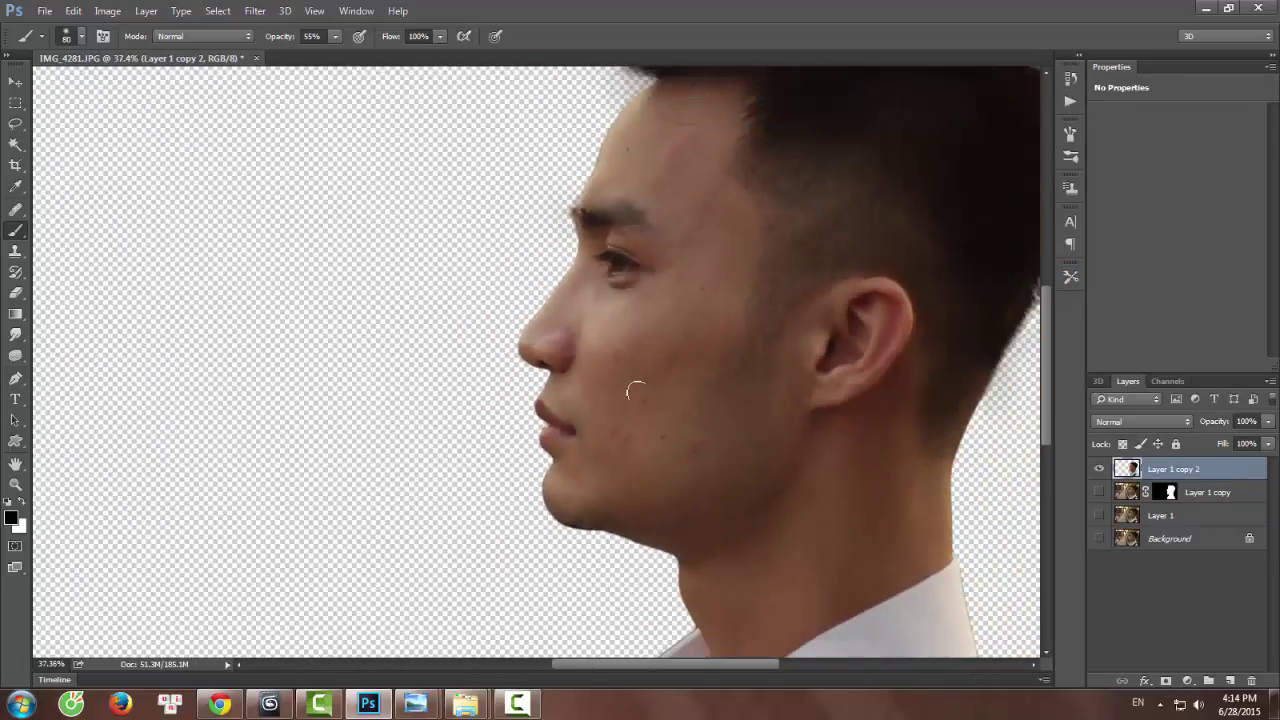
{"action": "scroll", "coordinate": [634, 405], "scroll_direction": "up", "scroll_amount": 2}
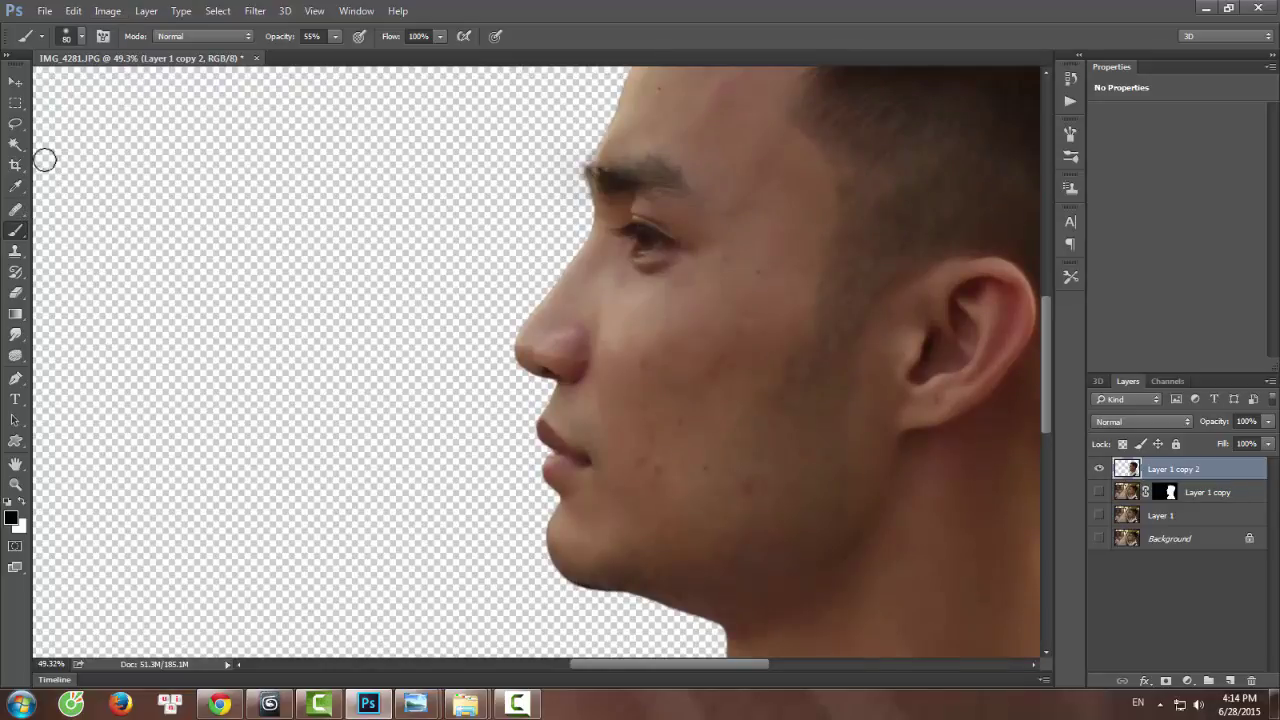
{"action": "left_click", "coordinate": [16, 209]}
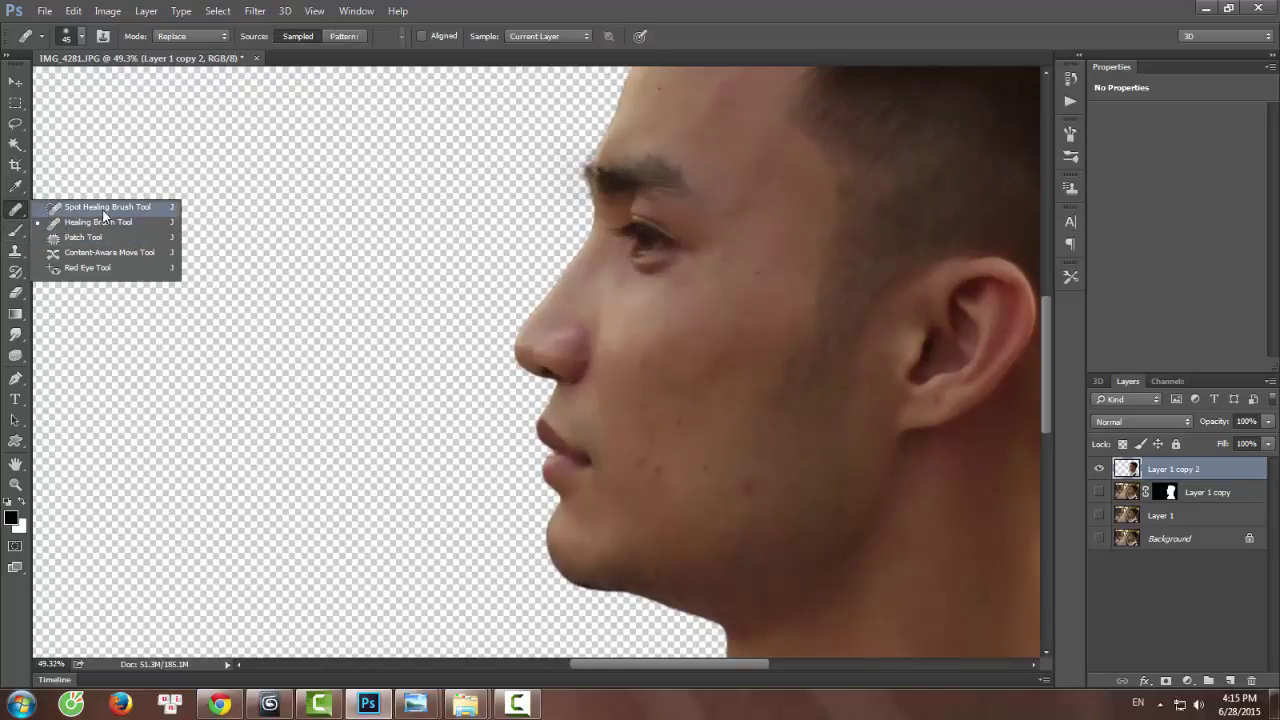
{"action": "left_click", "coordinate": [104, 208]}
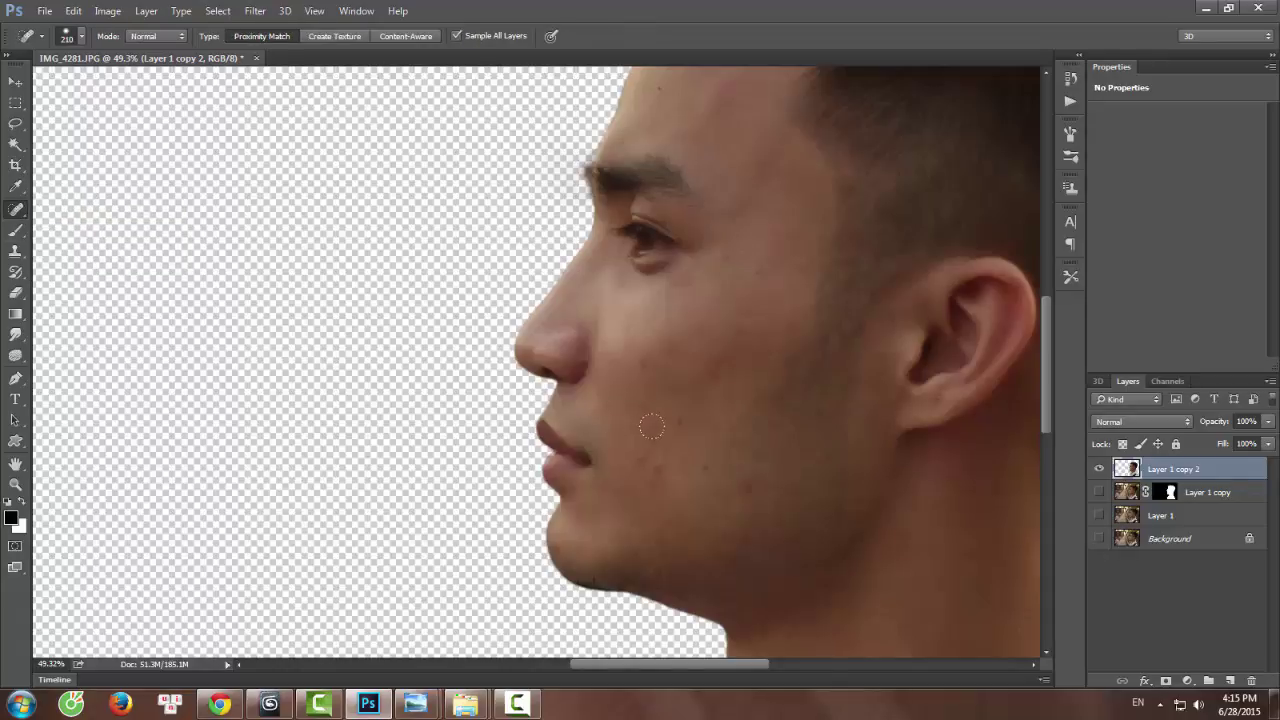
{"action": "key", "text": "bracketleft"}
{"action": "key", "text": "bracketleft"}
{"action": "key", "text": "bracketleft"}
{"action": "key", "text": "bracketleft"}
{"action": "key", "text": "bracketleft"}
{"action": "left_click", "coordinate": [646, 354]}
{"action": "left_click", "coordinate": [749, 329]}
{"action": "left_click", "coordinate": [759, 273]}
{"action": "left_click", "coordinate": [748, 484]}
{"action": "left_click", "coordinate": [750, 539]}
Heal the remaining spots beside the sideburn, on the cheek and on the chin with a size 60 brush.
{"action": "key", "text": "bracketleft"}
{"action": "left_click", "coordinate": [815, 414]}
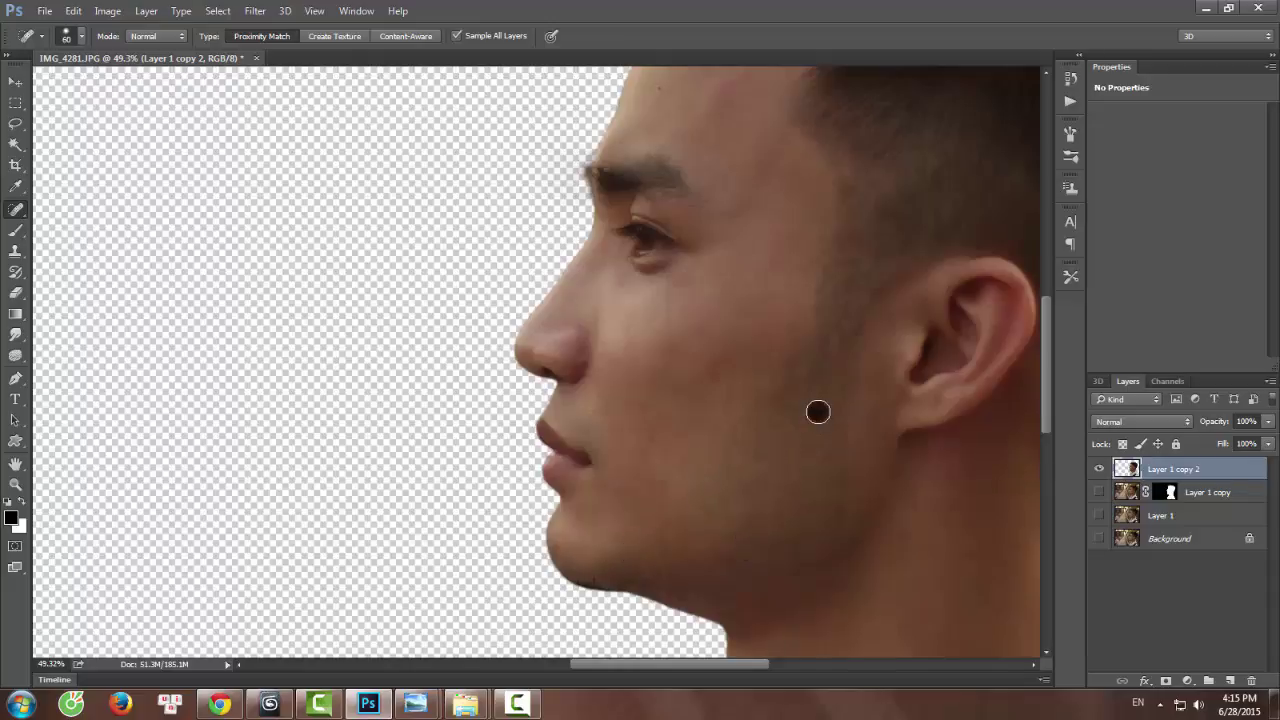
{"action": "left_click", "coordinate": [791, 364]}
{"action": "left_click", "coordinate": [776, 274]}
{"action": "left_click", "coordinate": [710, 377]}
{"action": "left_click", "coordinate": [580, 506]}
Heal the dark spots and marks on the forehead with the Spot Healing Brush.
{"action": "scroll", "coordinate": [820, 240], "scroll_direction": "down", "scroll_amount": 3}
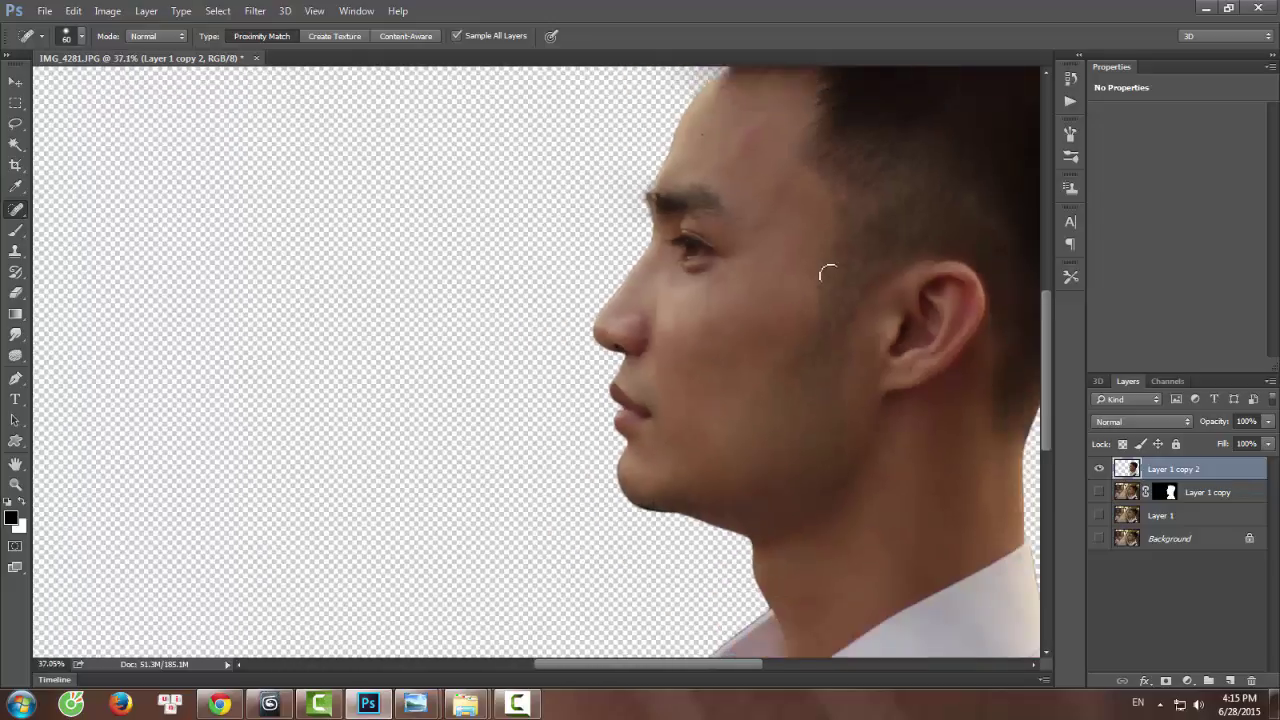
{"action": "scroll", "coordinate": [818, 257], "scroll_direction": "up", "scroll_amount": 3}
{"action": "left_click_drag", "start_coordinate": [800, 289], "coordinate": [777, 363]}
{"action": "scroll", "coordinate": [671, 253], "scroll_direction": "up", "scroll_amount": 3}
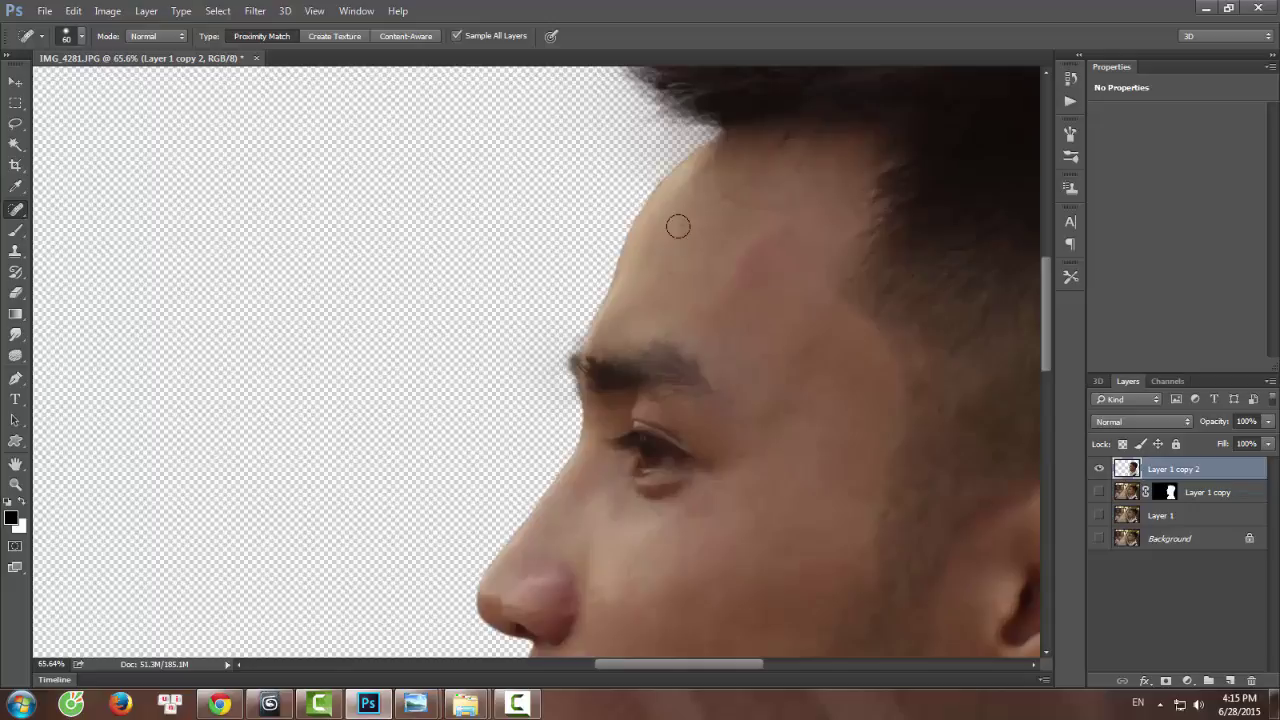
{"action": "left_click", "coordinate": [681, 240]}
{"action": "left_click", "coordinate": [680, 231]}
{"action": "left_click", "coordinate": [755, 256]}
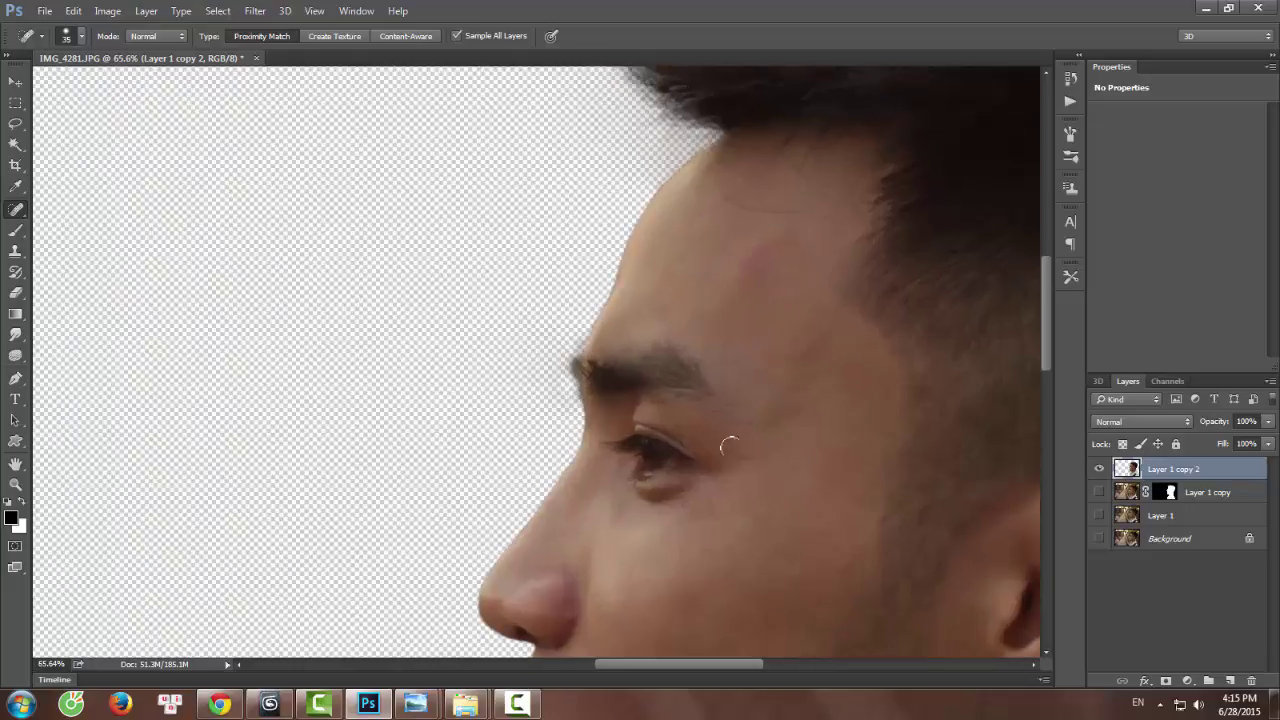
Heal the last uneven spot on the lower cheek with the size 35 Spot Healing Brush and check the whole head.
{"action": "scroll", "coordinate": [730, 447], "scroll_direction": "up", "scroll_amount": 1}
{"action": "left_click_drag", "start_coordinate": [750, 546], "coordinate": [746, 397]}
{"action": "left_click_drag", "start_coordinate": [737, 504], "coordinate": [789, 361]}
{"action": "left_click_drag", "start_coordinate": [763, 415], "coordinate": [750, 362]}
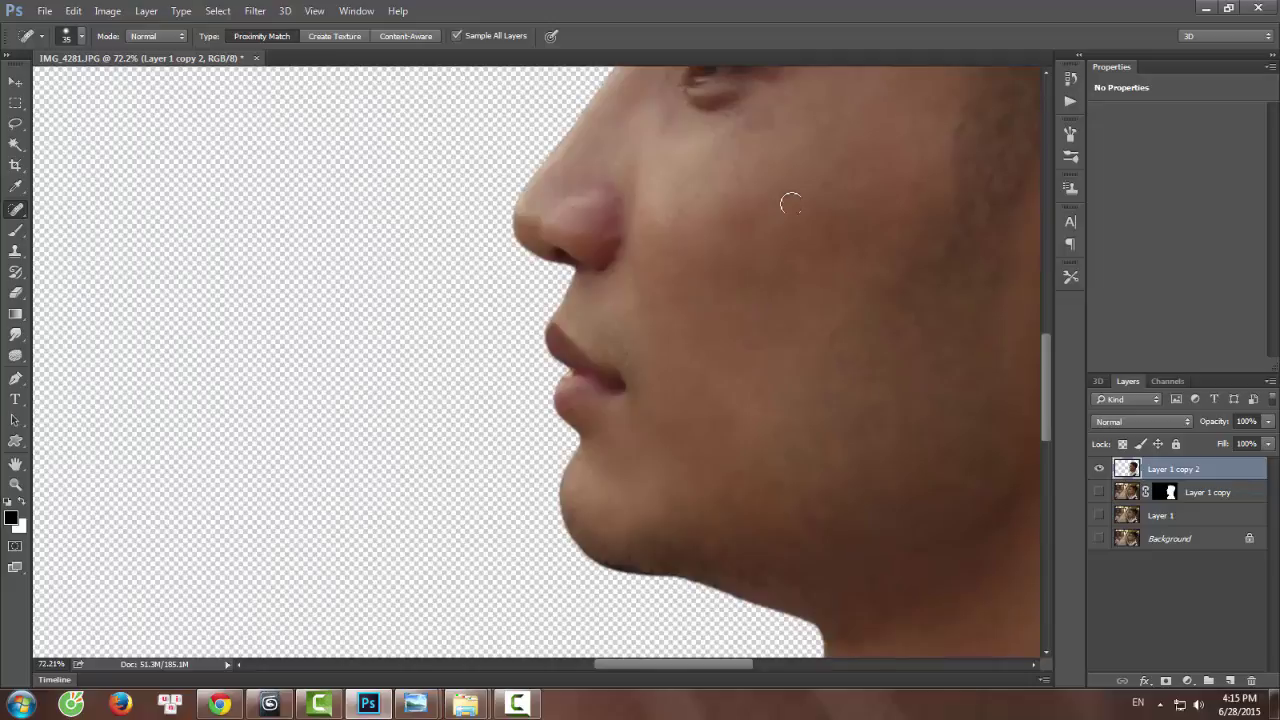
{"action": "left_click", "coordinate": [761, 390]}
{"action": "scroll", "coordinate": [830, 495], "scroll_direction": "down", "scroll_amount": 7}
{"action": "left_click_drag", "start_coordinate": [926, 524], "coordinate": [806, 492]}
{"action": "scroll", "coordinate": [806, 495], "scroll_direction": "down", "scroll_amount": 3}
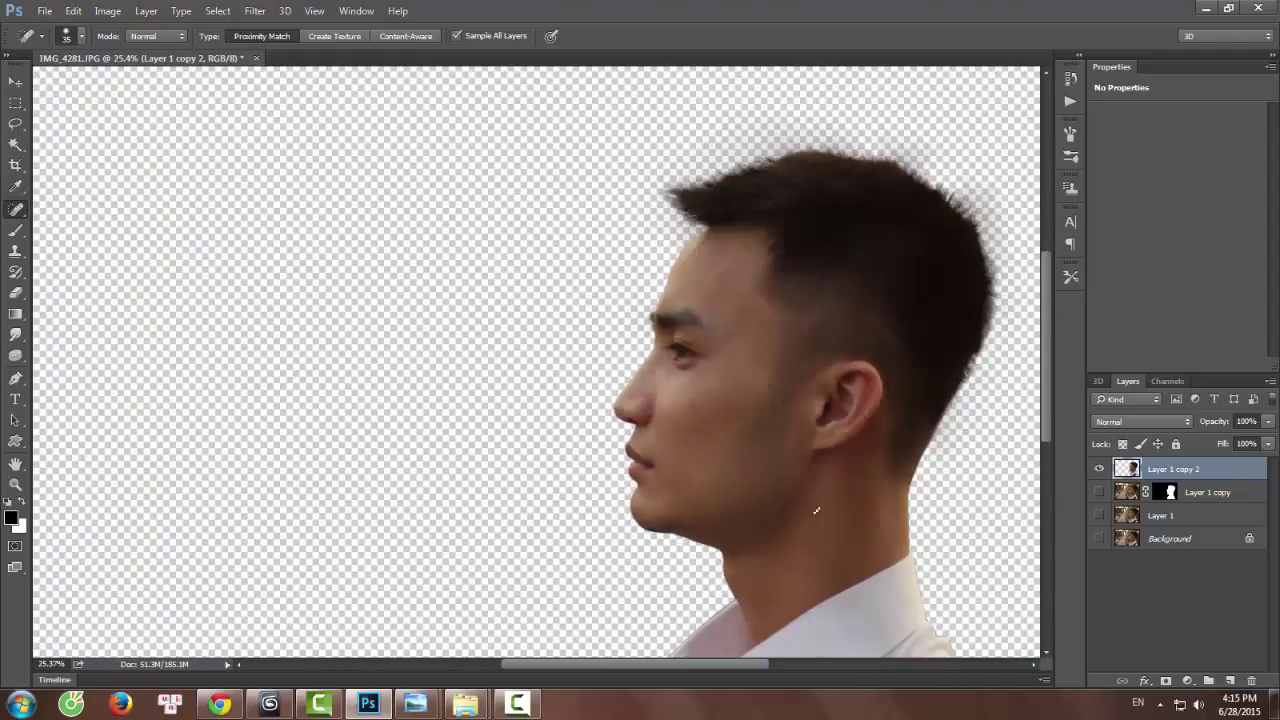
{"action": "scroll", "coordinate": [815, 490], "scroll_direction": "up", "scroll_amount": 2}
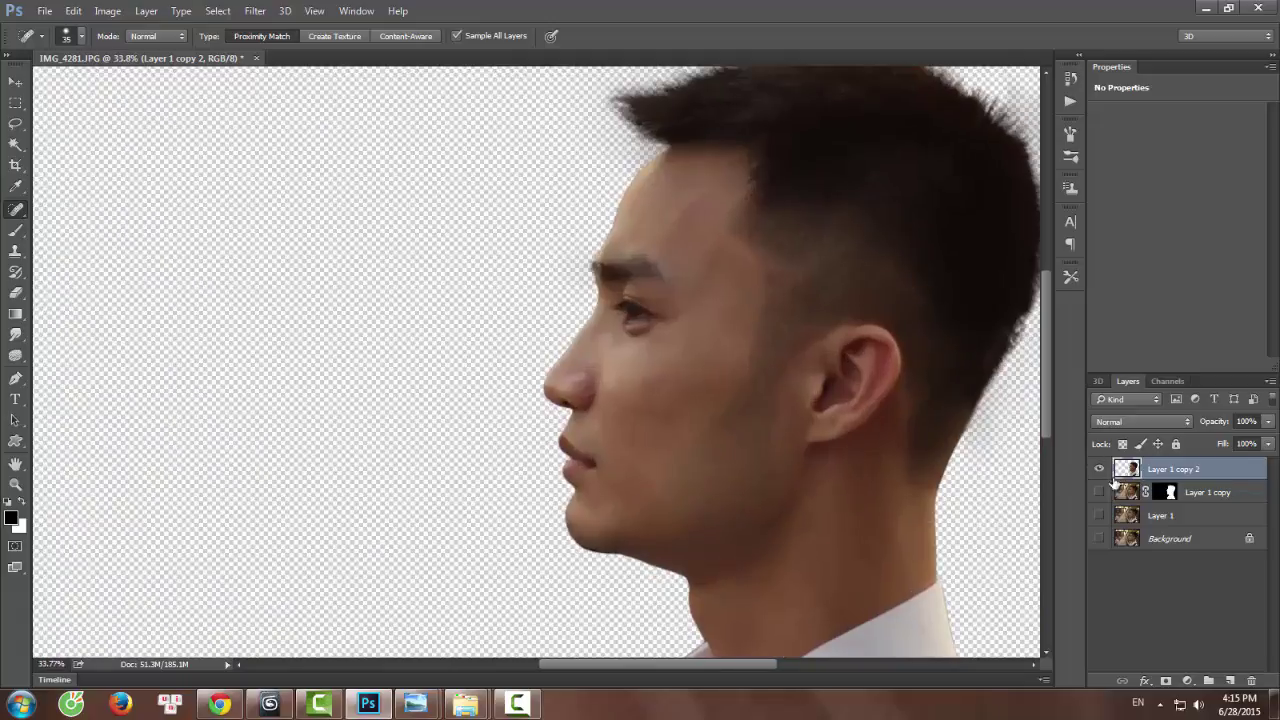
Duplicate the retouched cutout layer and compare the result with the layer beneath hidden and shown.
{"action": "key", "text": "ctrl+j"}
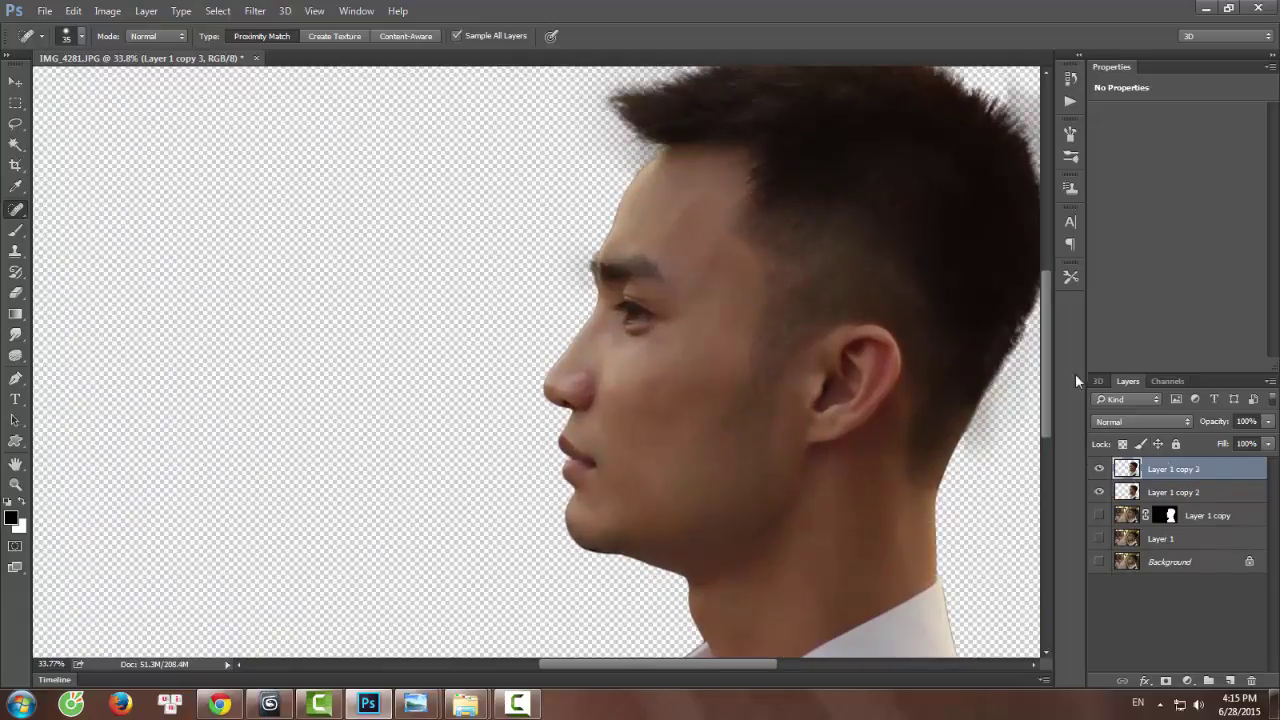
{"action": "scroll", "coordinate": [743, 223], "scroll_direction": "down", "scroll_amount": 2}
{"action": "scroll", "coordinate": [753, 271], "scroll_direction": "up", "scroll_amount": 1}
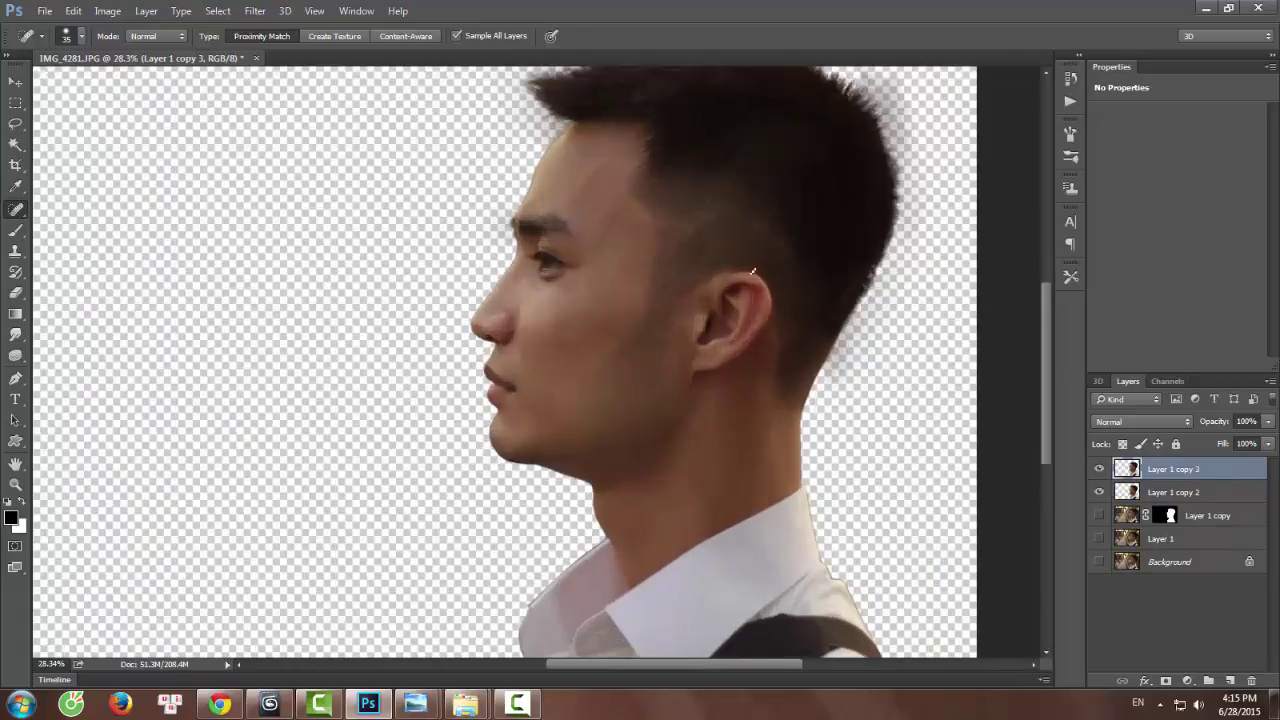
{"action": "left_click", "coordinate": [1101, 486]}
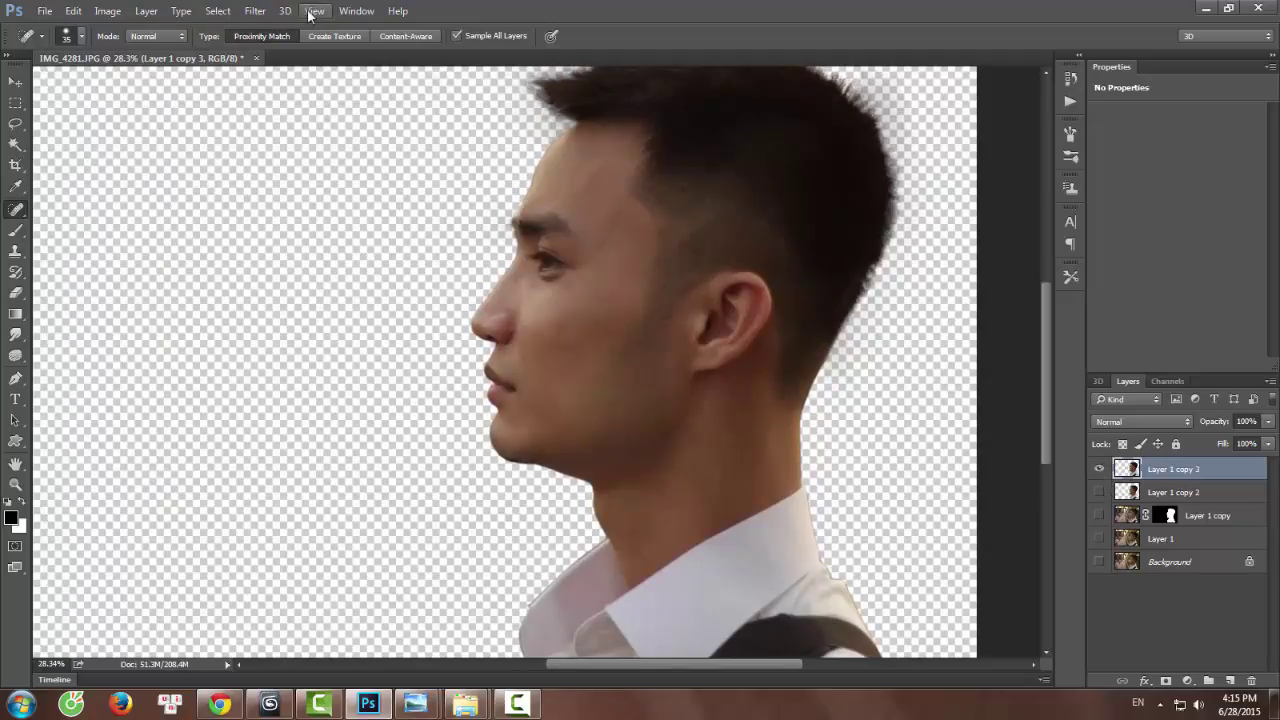
{"action": "left_click", "coordinate": [1100, 491]}
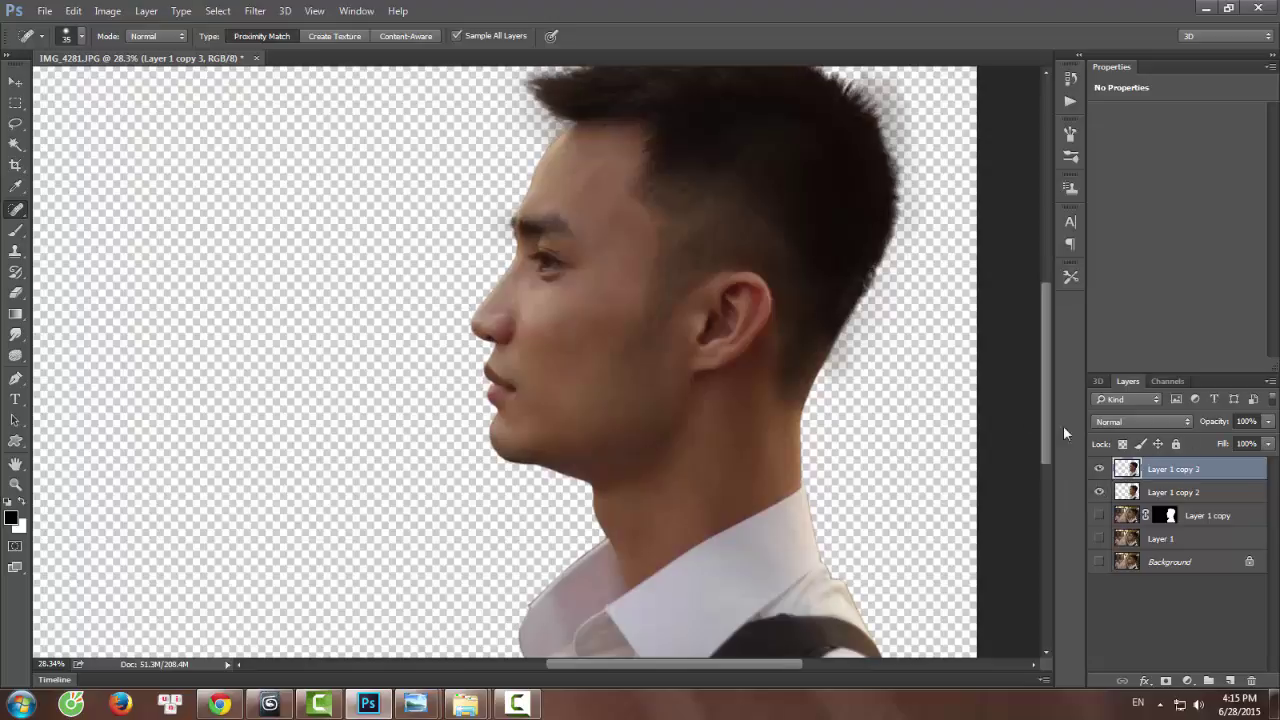
{"action": "left_click", "coordinate": [255, 11]}
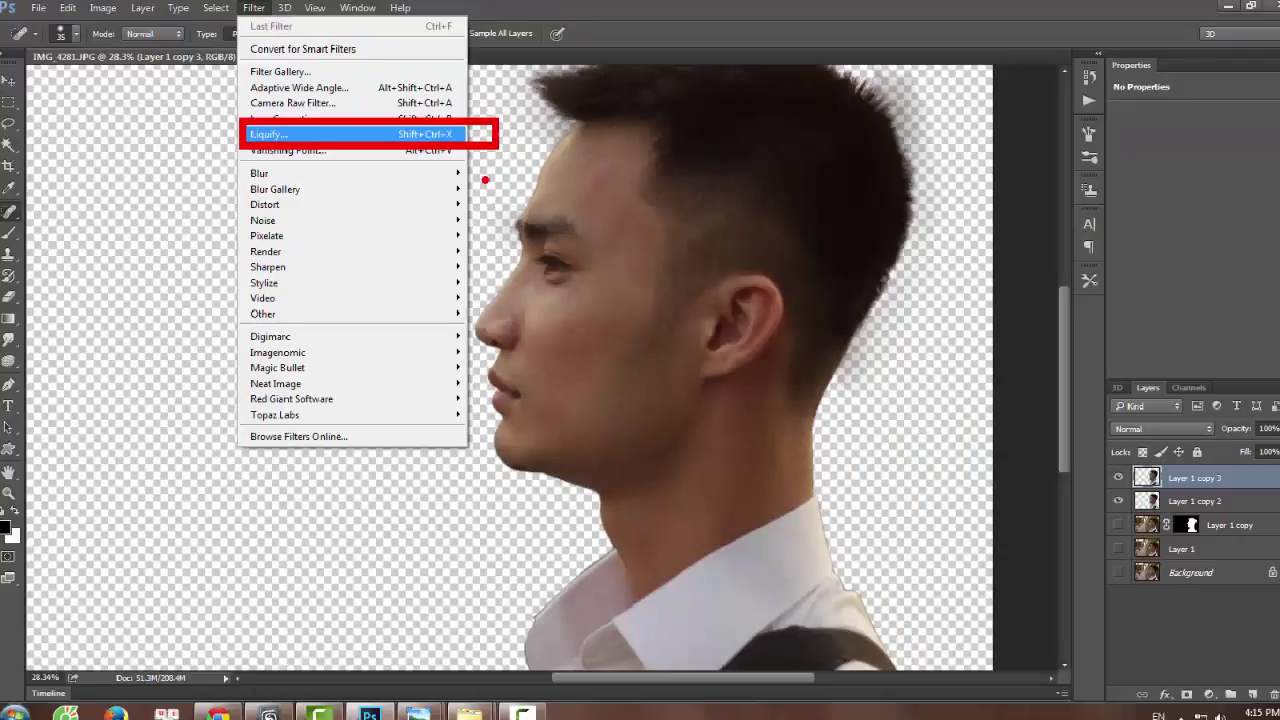
{"action": "left_click", "coordinate": [260, 135]}
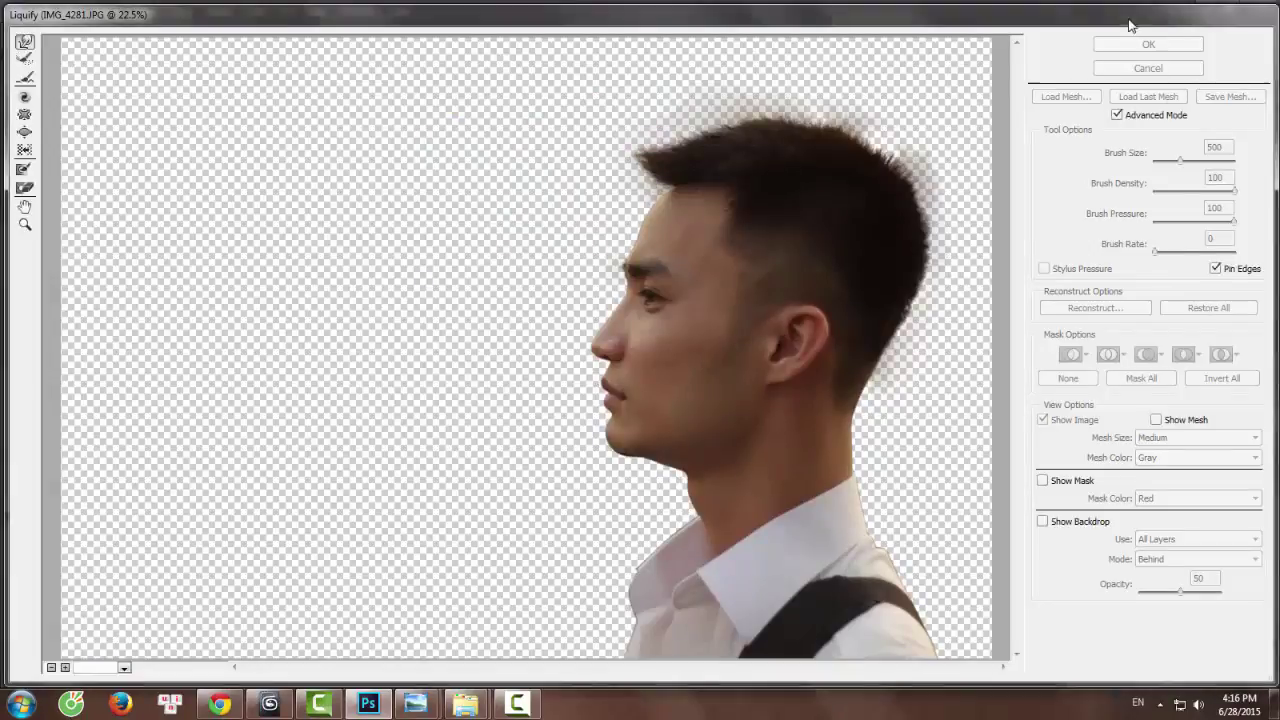
{"action": "mouse_move", "coordinate": [1132, 19]}
{"action": "left_mouse_down"}
{"action": "mouse_move", "coordinate": [1109, 26]}
{"action": "mouse_move", "coordinate": [1206, 44]}
{"action": "mouse_move", "coordinate": [1075, 88]}
{"action": "left_mouse_up"}
{"action": "left_click", "coordinate": [1065, 130]}
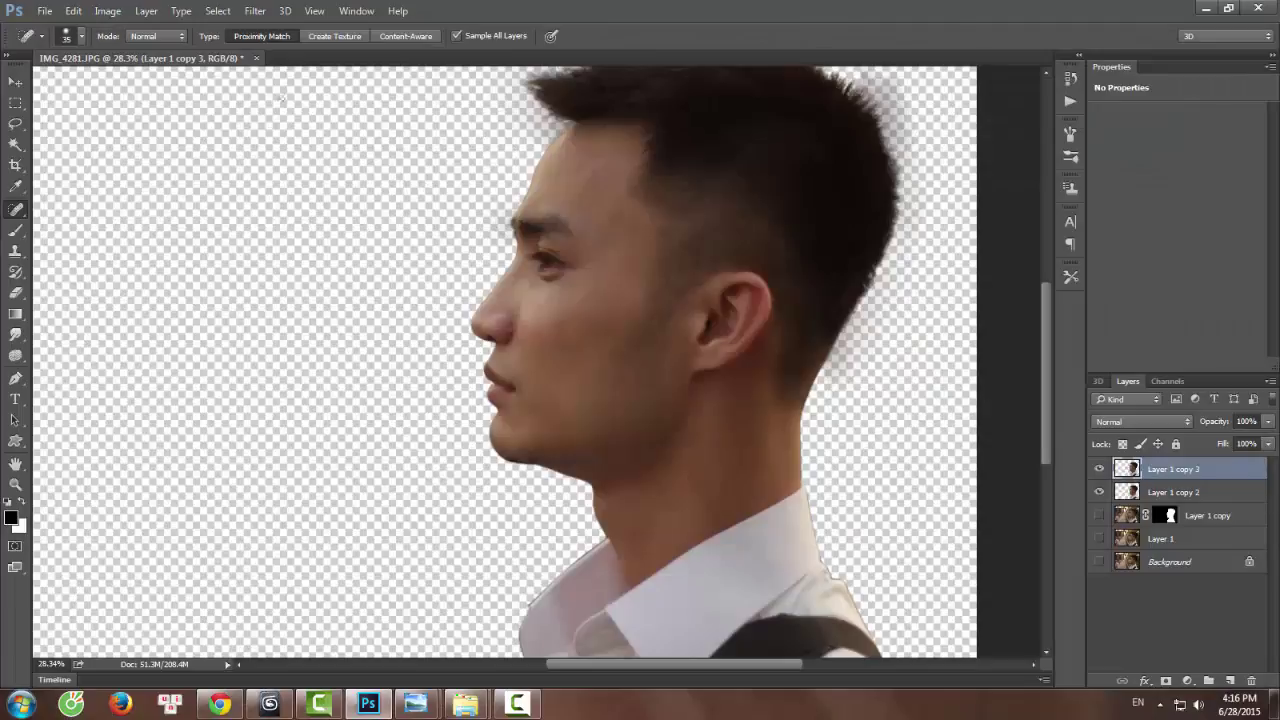
Open the Liquify filter on the top cutout layer and show all layers as a backdrop behind it at 50 opacity.
{"action": "left_click", "coordinate": [254, 11]}
{"action": "left_click", "coordinate": [270, 136]}
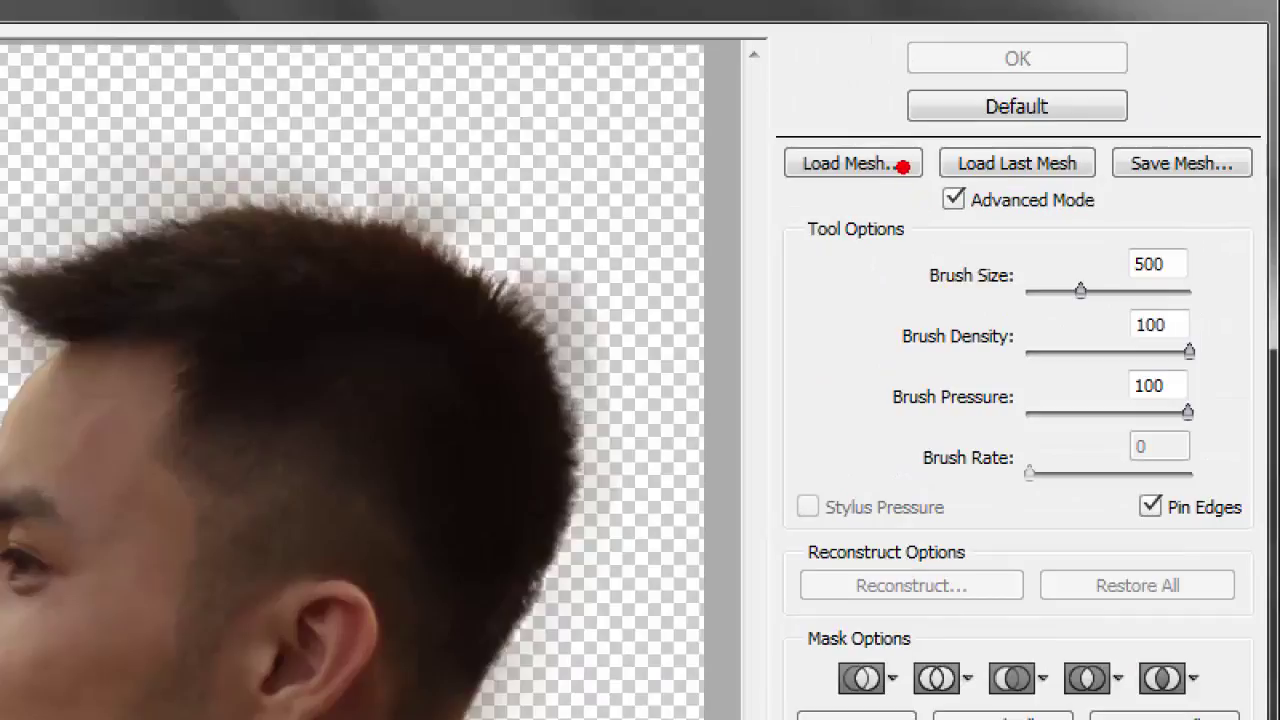
{"action": "left_click_drag", "start_coordinate": [1090, 90], "coordinate": [1186, 139]}
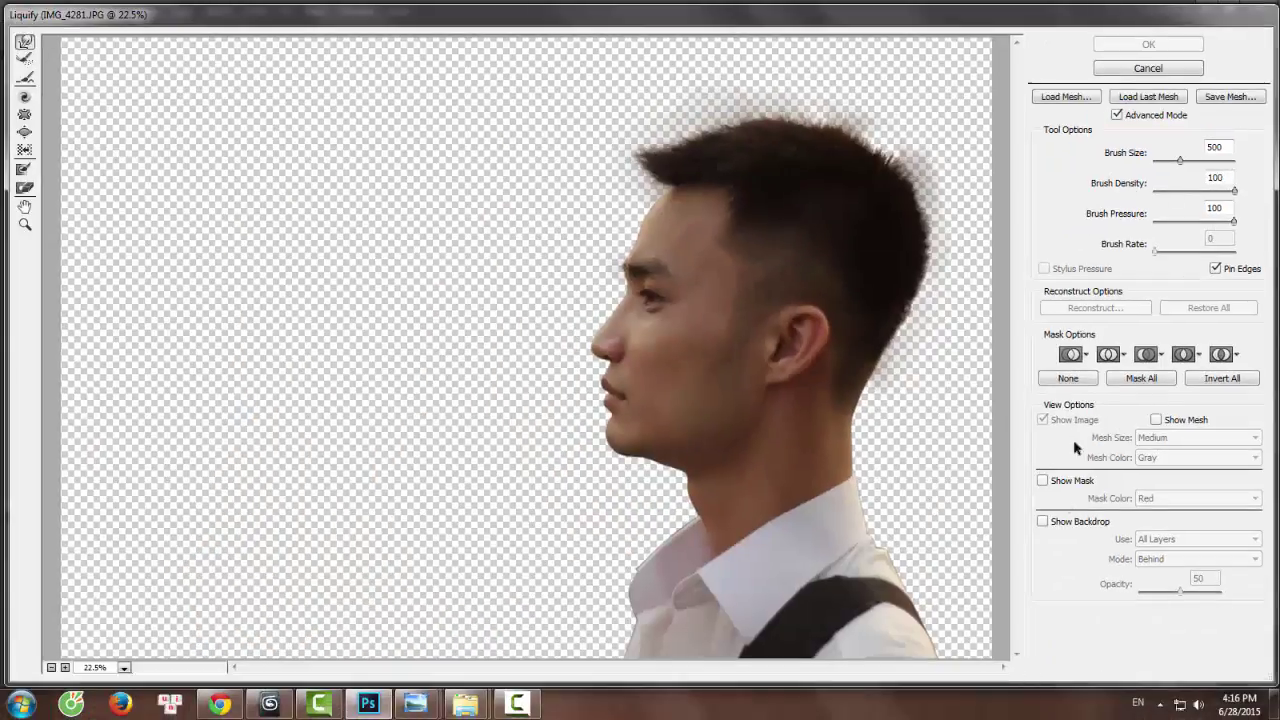
{"action": "left_click", "coordinate": [1041, 483]}
{"action": "left_click", "coordinate": [1041, 483]}
{"action": "left_click", "coordinate": [1043, 522]}
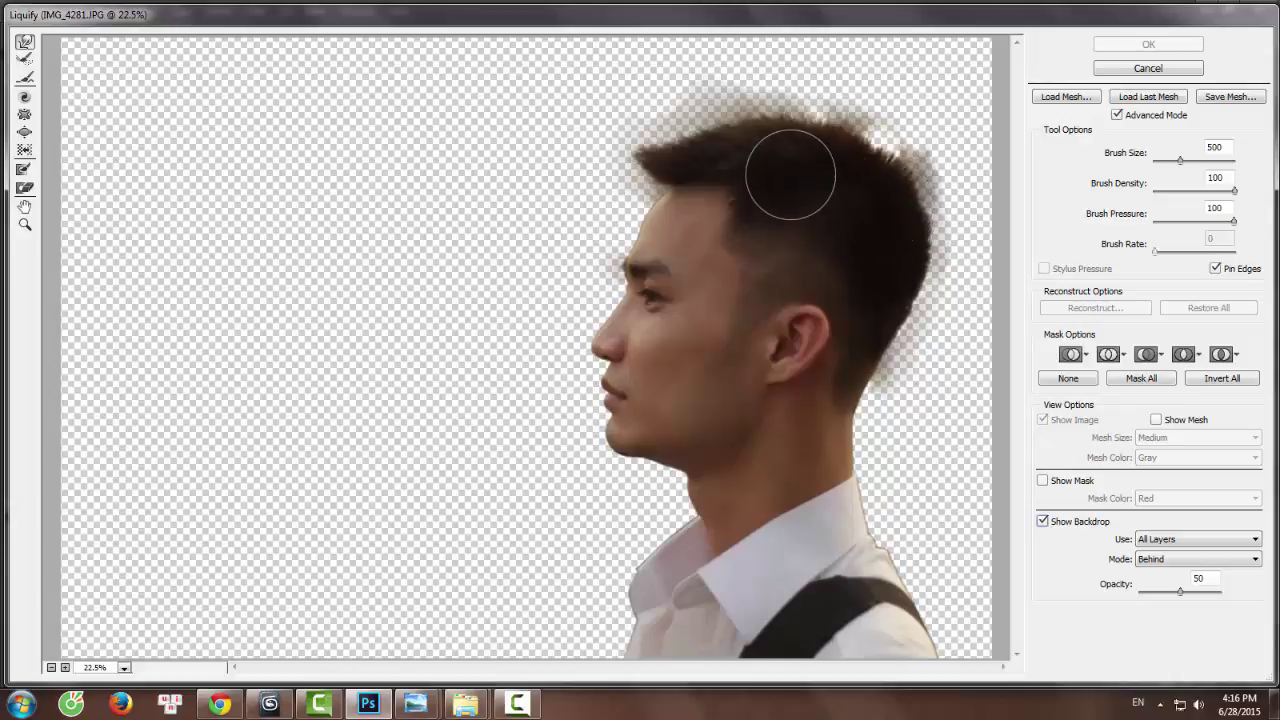
Try to push the hair at the back of the crown outward with a size 500 Forward Warp brush, and undo it.
{"action": "mouse_move", "coordinate": [812, 155]}
{"action": "left_mouse_down"}
{"action": "mouse_move", "coordinate": [879, 100]}
{"action": "mouse_move", "coordinate": [874, 170]}
{"action": "mouse_move", "coordinate": [909, 163]}
{"action": "left_mouse_up"}
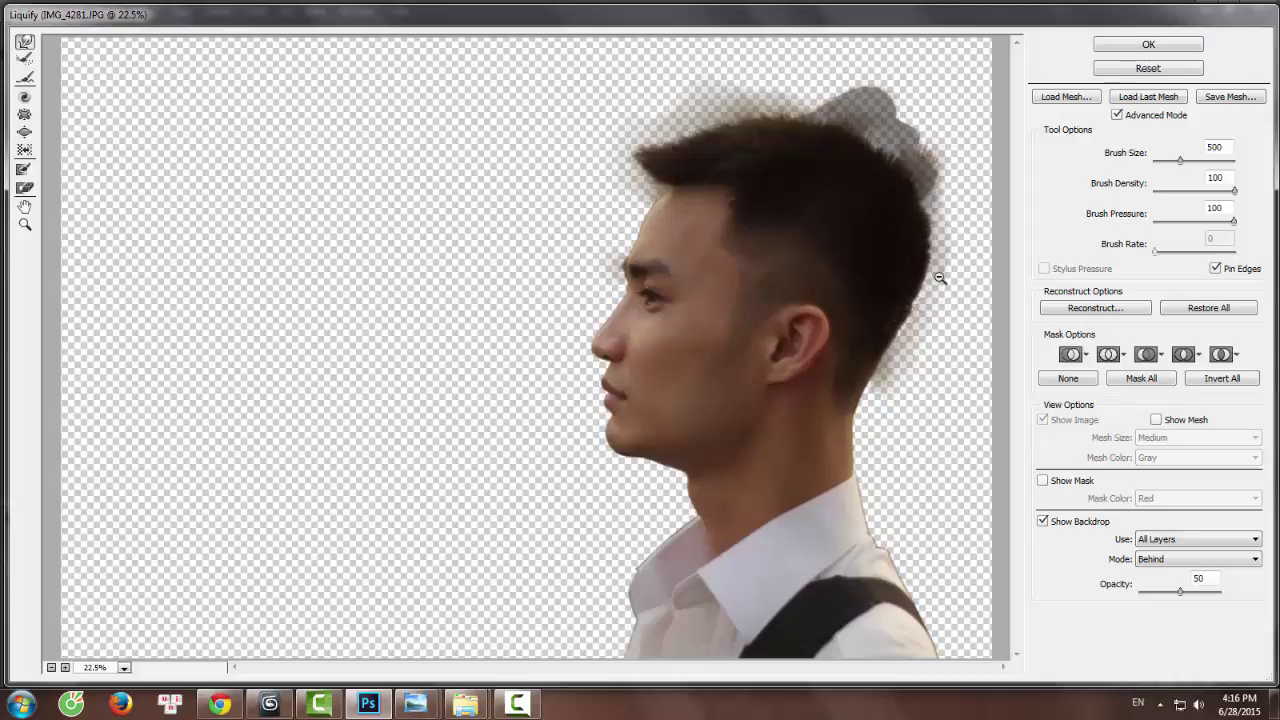
{"action": "key", "text": "ctrl+alt+z"}
{"action": "key", "text": "ctrl+alt+z"}
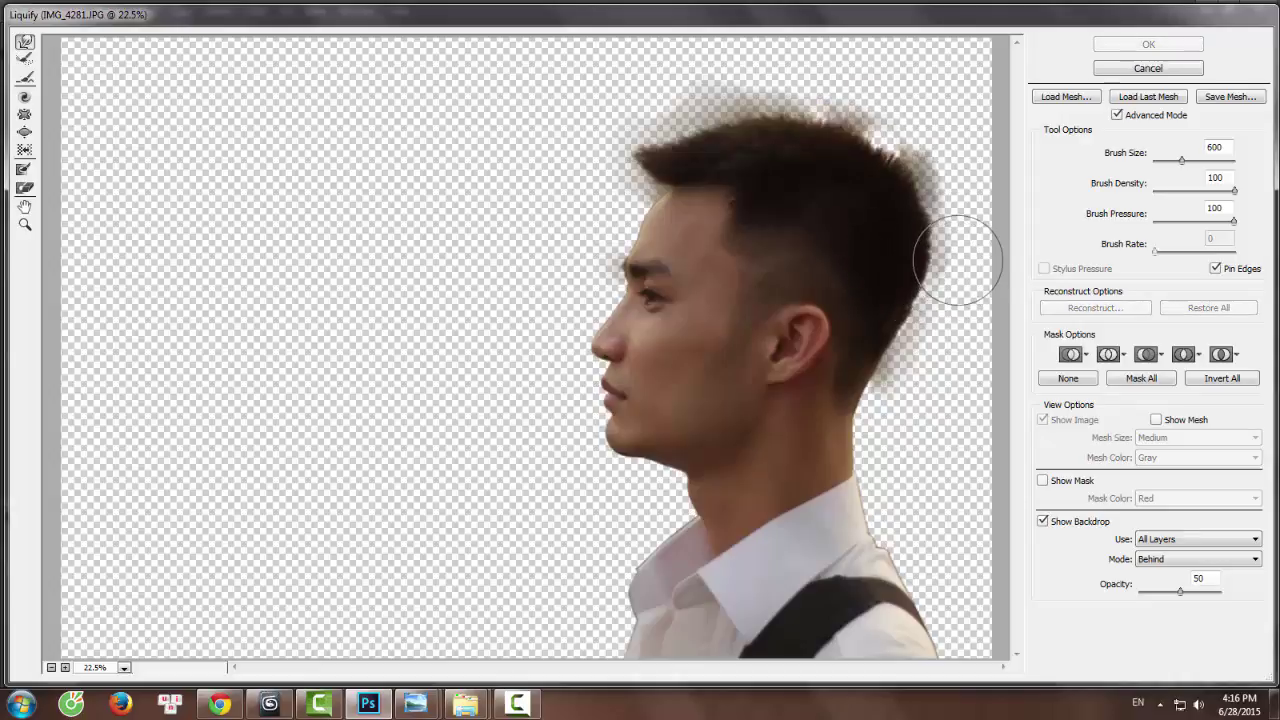
Push the back of the hair, the nape and the rear shoulder outward using a Forward Warp brush of size 1100.
{"action": "key", "text": "bracketright"}
{"action": "key", "text": "bracketright"}
{"action": "key", "text": "bracketright"}
{"action": "key", "text": "bracketright"}
{"action": "mouse_move", "coordinate": [760, 147]}
{"action": "left_mouse_down"}
{"action": "mouse_move", "coordinate": [802, 124]}
{"action": "mouse_move", "coordinate": [808, 145]}
{"action": "mouse_move", "coordinate": [865, 171]}
{"action": "mouse_move", "coordinate": [887, 163]}
{"action": "mouse_move", "coordinate": [924, 236]}
{"action": "left_mouse_up"}
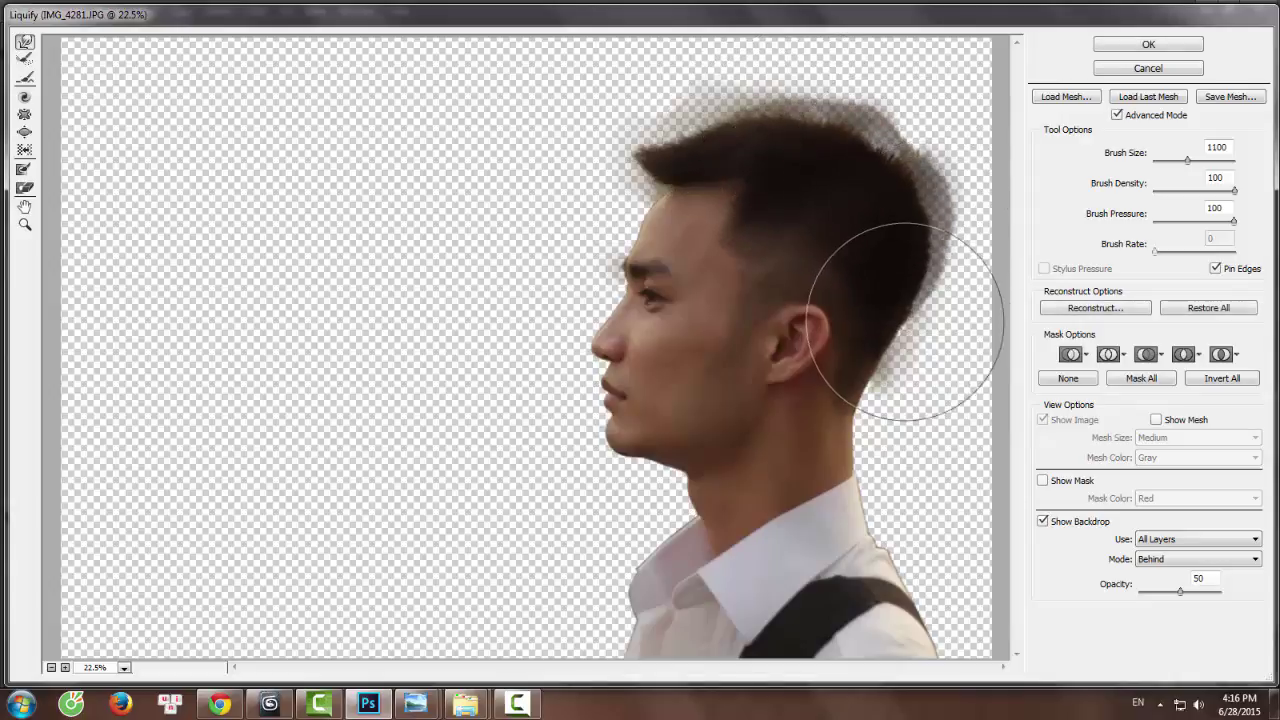
{"action": "left_click_drag", "start_coordinate": [906, 322], "coordinate": [922, 328]}
{"action": "left_click_drag", "start_coordinate": [903, 382], "coordinate": [917, 403]}
{"action": "mouse_move", "coordinate": [891, 467]}
{"action": "left_mouse_down"}
{"action": "mouse_move", "coordinate": [895, 510]}
{"action": "mouse_move", "coordinate": [911, 512]}
{"action": "mouse_move", "coordinate": [920, 619]}
{"action": "mouse_move", "coordinate": [934, 614]}
{"action": "mouse_move", "coordinate": [938, 640]}
{"action": "mouse_move", "coordinate": [973, 642]}
{"action": "mouse_move", "coordinate": [903, 524]}
{"action": "mouse_move", "coordinate": [920, 505]}
{"action": "mouse_move", "coordinate": [900, 445]}
{"action": "mouse_move", "coordinate": [955, 410]}
{"action": "left_mouse_up"}
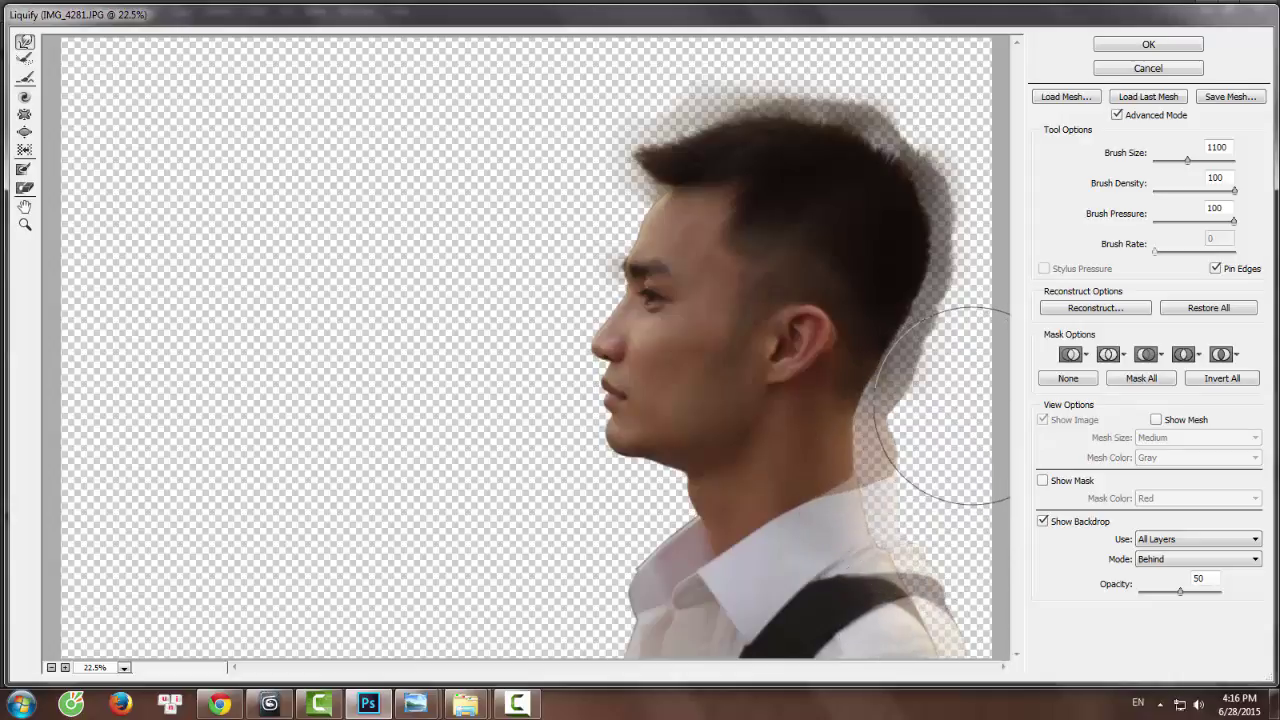
Stretch the top and back of the hair further up and outward, reducing the Forward Warp brush to size 800.
{"action": "mouse_move", "coordinate": [711, 95]}
{"action": "left_mouse_down"}
{"action": "mouse_move", "coordinate": [728, 71]}
{"action": "mouse_move", "coordinate": [634, 50]}
{"action": "mouse_move", "coordinate": [855, 45]}
{"action": "mouse_move", "coordinate": [960, 60]}
{"action": "mouse_move", "coordinate": [840, 30]}
{"action": "left_mouse_up"}
{"action": "key", "text": "bracketright"}
{"action": "key", "text": "bracketright"}
{"action": "key", "text": "bracketright"}
{"action": "key", "text": "bracketright"}
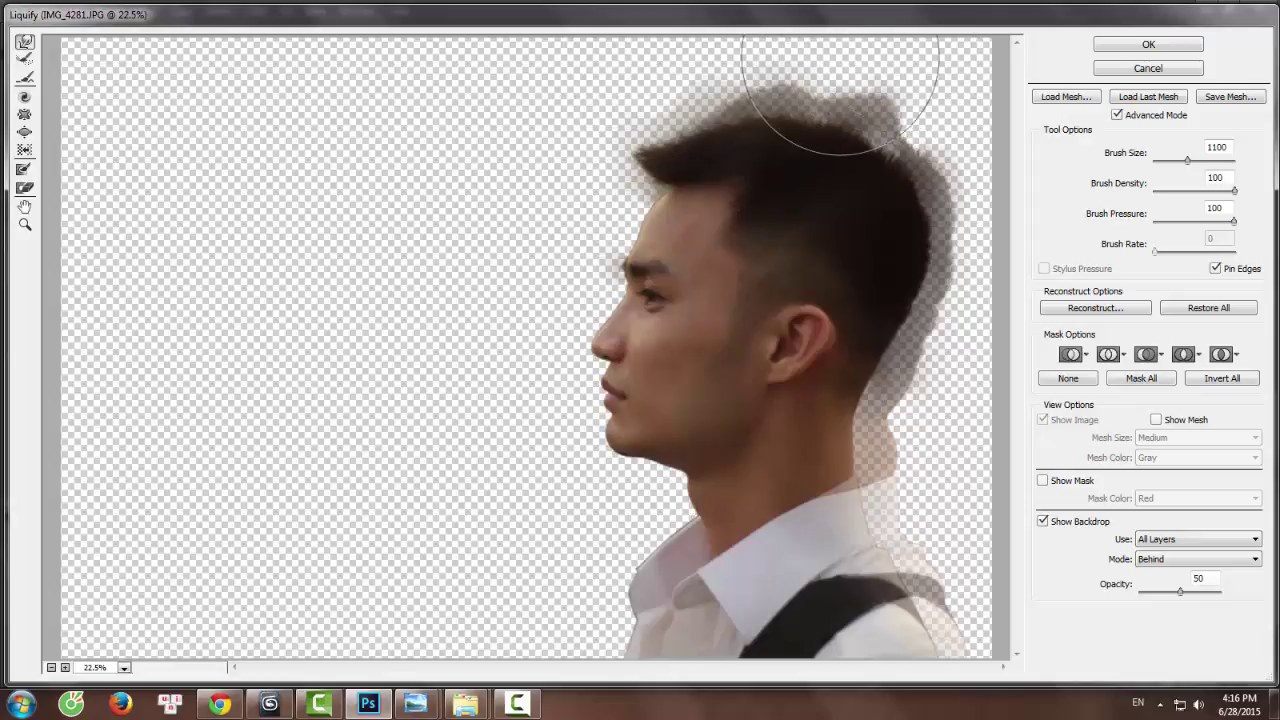
{"action": "key", "text": "bracketleft"}
{"action": "key", "text": "bracketleft"}
{"action": "key", "text": "bracketleft"}
{"action": "key", "text": "bracketleft"}
{"action": "key", "text": "bracketleft"}
{"action": "key", "text": "bracketleft"}
{"action": "key", "text": "bracketleft"}
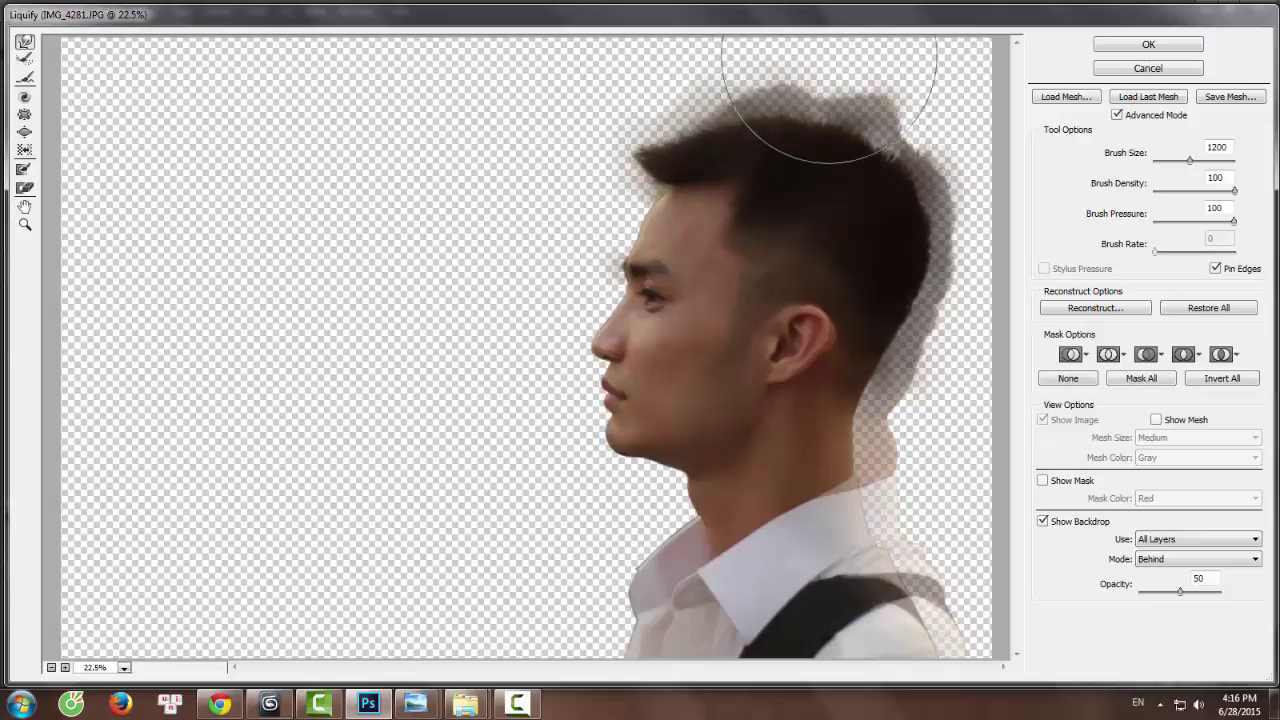
{"action": "mouse_move", "coordinate": [933, 172]}
{"action": "left_mouse_down"}
{"action": "mouse_move", "coordinate": [974, 158]}
{"action": "mouse_move", "coordinate": [963, 206]}
{"action": "mouse_move", "coordinate": [987, 220]}
{"action": "mouse_move", "coordinate": [996, 277]}
{"action": "mouse_move", "coordinate": [1019, 277]}
{"action": "mouse_move", "coordinate": [951, 300]}
{"action": "mouse_move", "coordinate": [885, 290]}
{"action": "mouse_move", "coordinate": [932, 270]}
{"action": "mouse_move", "coordinate": [851, 254]}
{"action": "mouse_move", "coordinate": [826, 223]}
{"action": "mouse_move", "coordinate": [895, 184]}
{"action": "mouse_move", "coordinate": [889, 161]}
{"action": "mouse_move", "coordinate": [928, 119]}
{"action": "mouse_move", "coordinate": [813, 191]}
{"action": "mouse_move", "coordinate": [859, 164]}
{"action": "mouse_move", "coordinate": [778, 153]}
{"action": "mouse_move", "coordinate": [833, 116]}
{"action": "mouse_move", "coordinate": [853, 228]}
{"action": "mouse_move", "coordinate": [918, 132]}
{"action": "mouse_move", "coordinate": [900, 97]}
{"action": "mouse_move", "coordinate": [940, 61]}
{"action": "left_mouse_up"}
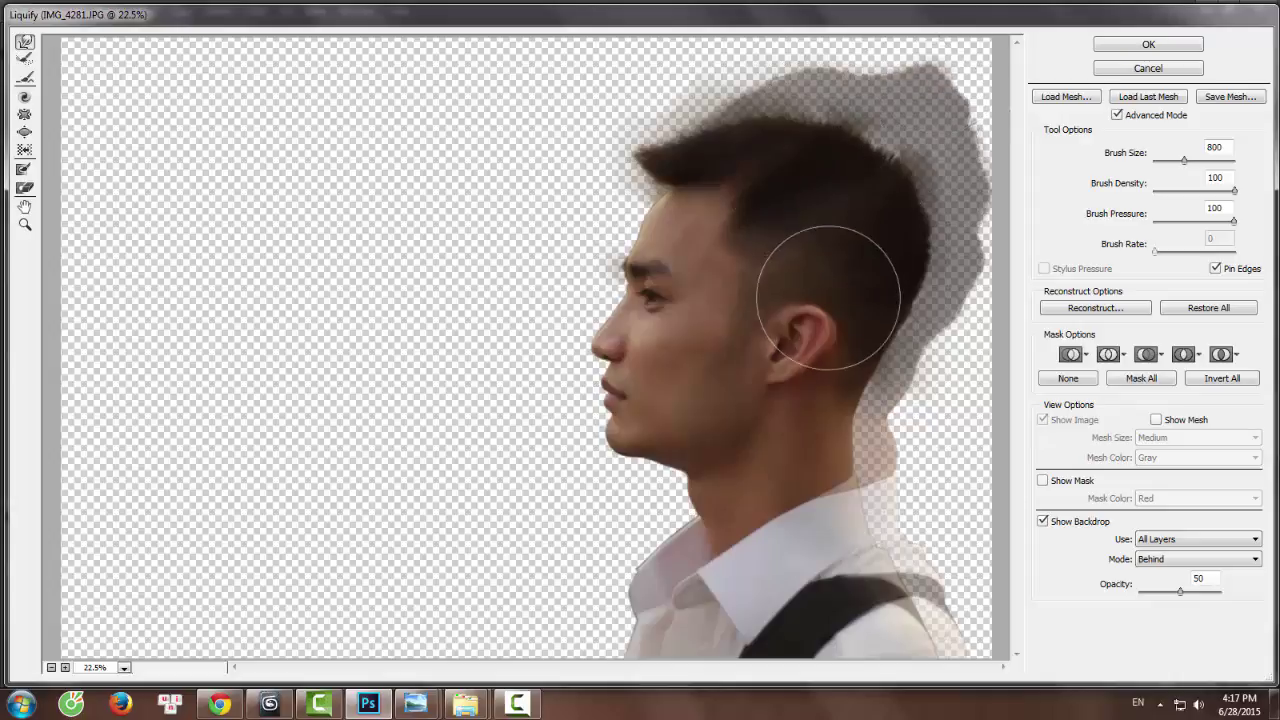
Stretch the ear, back of the head and nape further outward with the size 800 Forward Warp brush, and apply the Liquify filter.
{"action": "left_click_drag", "start_coordinate": [829, 298], "coordinate": [922, 266]}
{"action": "left_click_drag", "start_coordinate": [898, 352], "coordinate": [916, 394]}
{"action": "mouse_move", "coordinate": [822, 436]}
{"action": "left_mouse_down"}
{"action": "mouse_move", "coordinate": [859, 408]}
{"action": "mouse_move", "coordinate": [832, 468]}
{"action": "mouse_move", "coordinate": [861, 458]}
{"action": "mouse_move", "coordinate": [835, 525]}
{"action": "mouse_move", "coordinate": [893, 520]}
{"action": "mouse_move", "coordinate": [859, 573]}
{"action": "mouse_move", "coordinate": [939, 564]}
{"action": "mouse_move", "coordinate": [887, 628]}
{"action": "mouse_move", "coordinate": [979, 612]}
{"action": "mouse_move", "coordinate": [941, 645]}
{"action": "mouse_move", "coordinate": [951, 630]}
{"action": "mouse_move", "coordinate": [937, 550]}
{"action": "mouse_move", "coordinate": [962, 521]}
{"action": "mouse_move", "coordinate": [912, 468]}
{"action": "mouse_move", "coordinate": [954, 432]}
{"action": "mouse_move", "coordinate": [937, 406]}
{"action": "mouse_move", "coordinate": [991, 385]}
{"action": "mouse_move", "coordinate": [972, 342]}
{"action": "mouse_move", "coordinate": [1017, 304]}
{"action": "mouse_move", "coordinate": [997, 220]}
{"action": "mouse_move", "coordinate": [1012, 125]}
{"action": "mouse_move", "coordinate": [954, 96]}
{"action": "mouse_move", "coordinate": [964, 58]}
{"action": "left_mouse_up"}
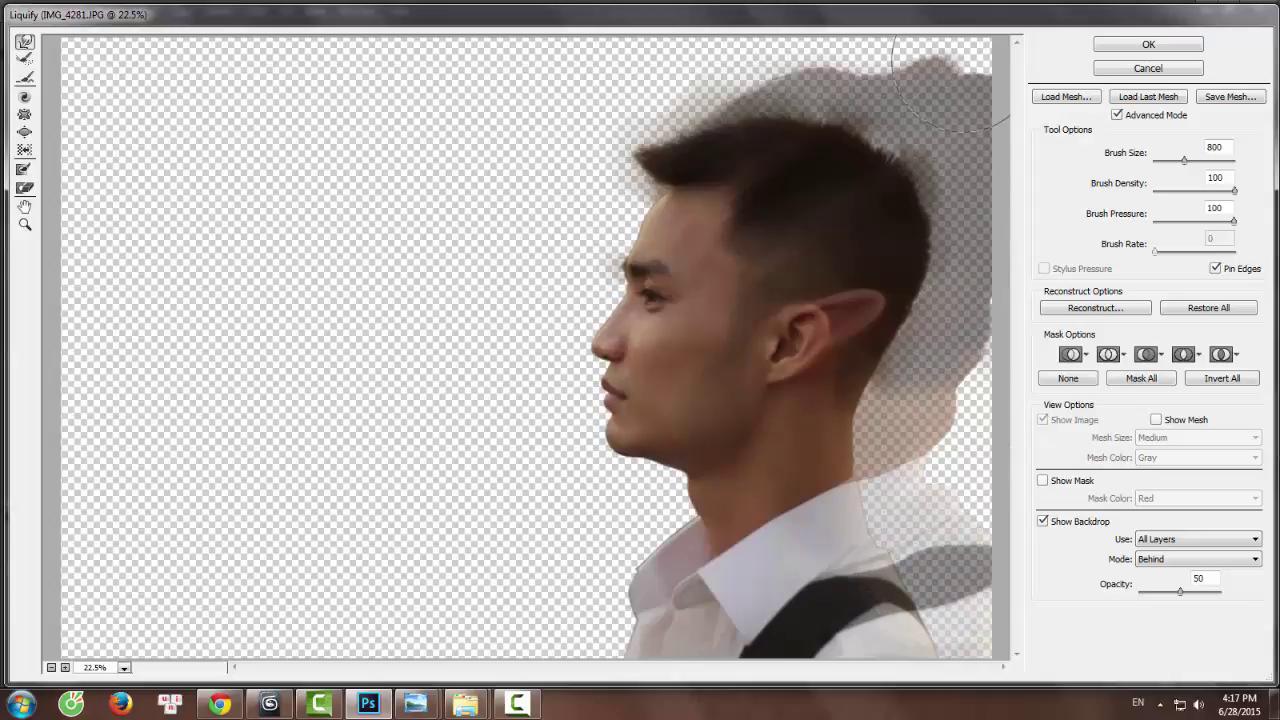
{"action": "left_click_drag", "start_coordinate": [921, 18], "coordinate": [943, 15]}
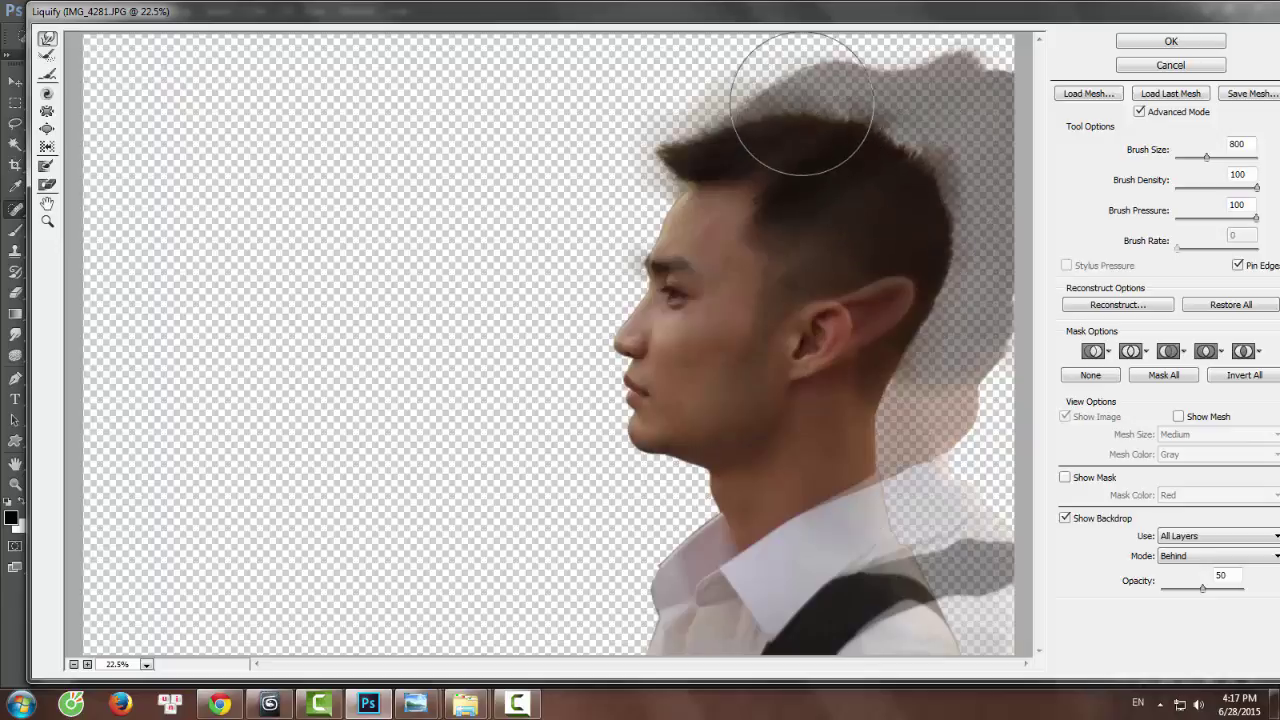
{"action": "key", "text": "ctrl+minus"}
{"action": "key", "text": "ctrl+plus"}
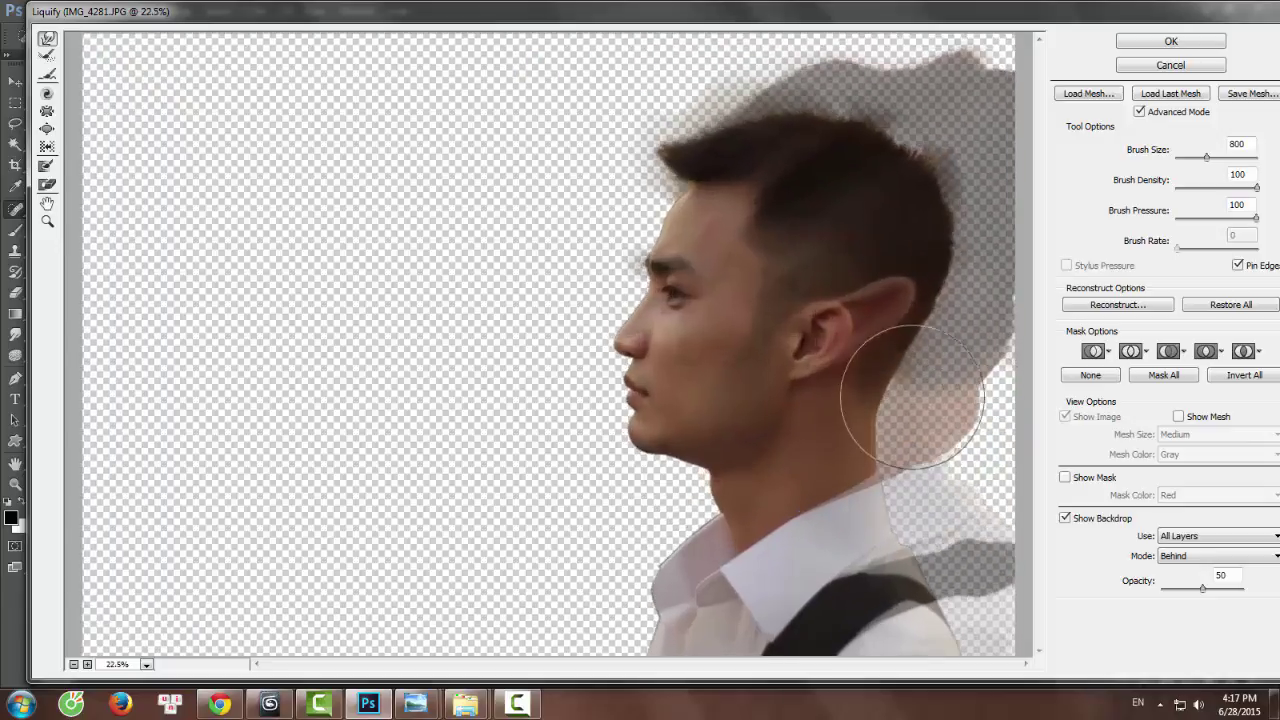
{"action": "left_click", "coordinate": [1180, 41]}
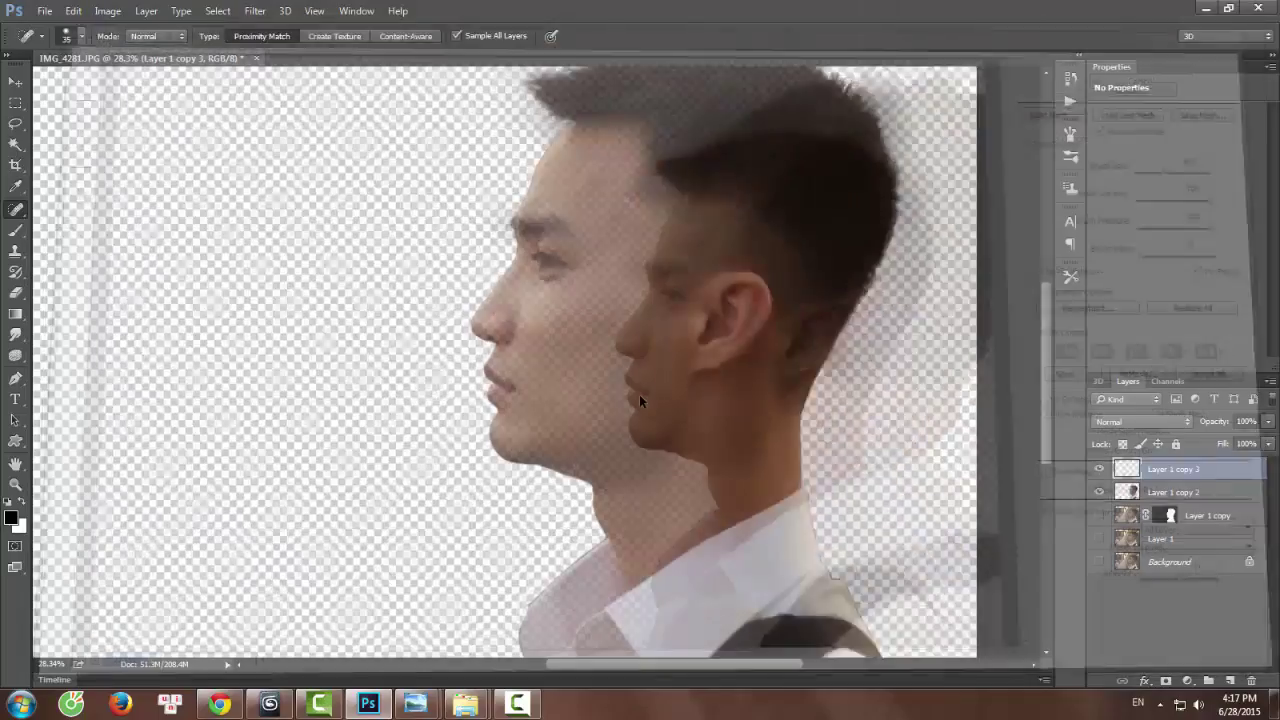
Examine the stretched head on the top layer at different magnifications.
{"action": "scroll", "coordinate": [826, 318], "scroll_direction": "down", "scroll_amount": 3}
{"action": "scroll", "coordinate": [714, 349], "scroll_direction": "up", "scroll_amount": 3}
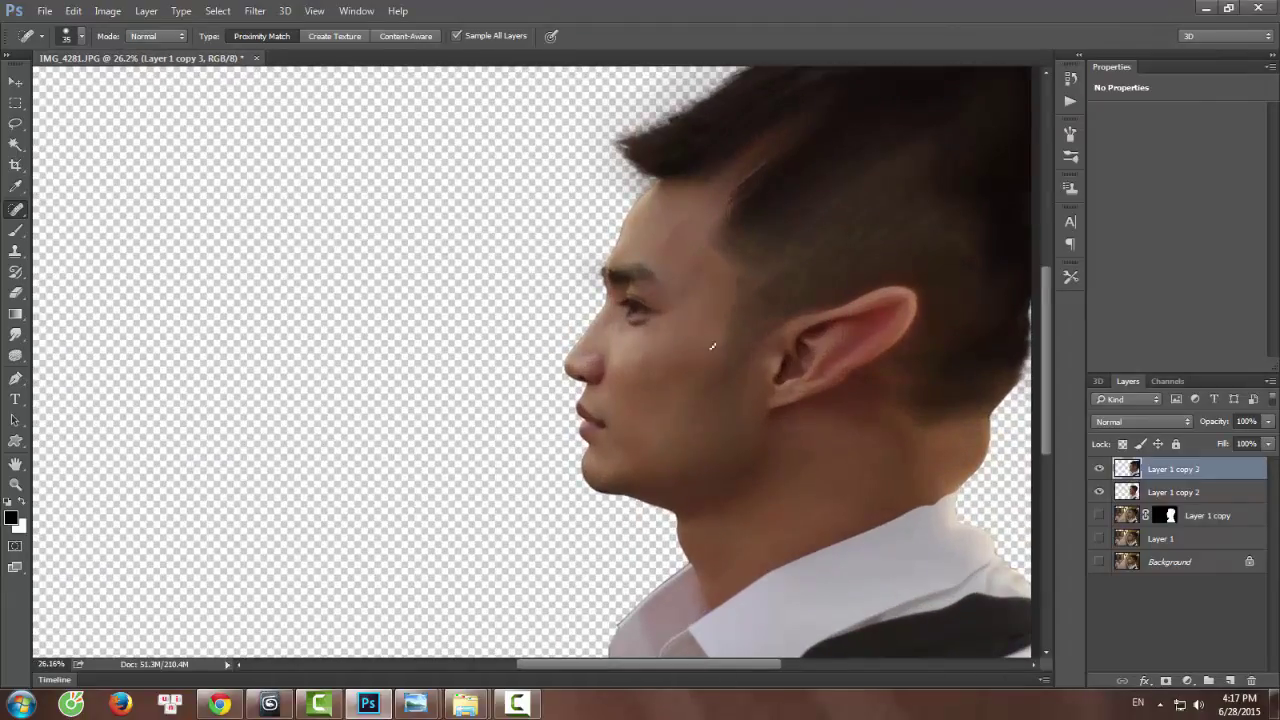
{"action": "scroll", "coordinate": [714, 349], "scroll_direction": "down", "scroll_amount": 1}
{"action": "scroll", "coordinate": [786, 397], "scroll_direction": "up", "scroll_amount": 1}
{"action": "scroll", "coordinate": [786, 397], "scroll_direction": "down", "scroll_amount": 3}
{"action": "scroll", "coordinate": [916, 469], "scroll_direction": "up", "scroll_amount": 5}
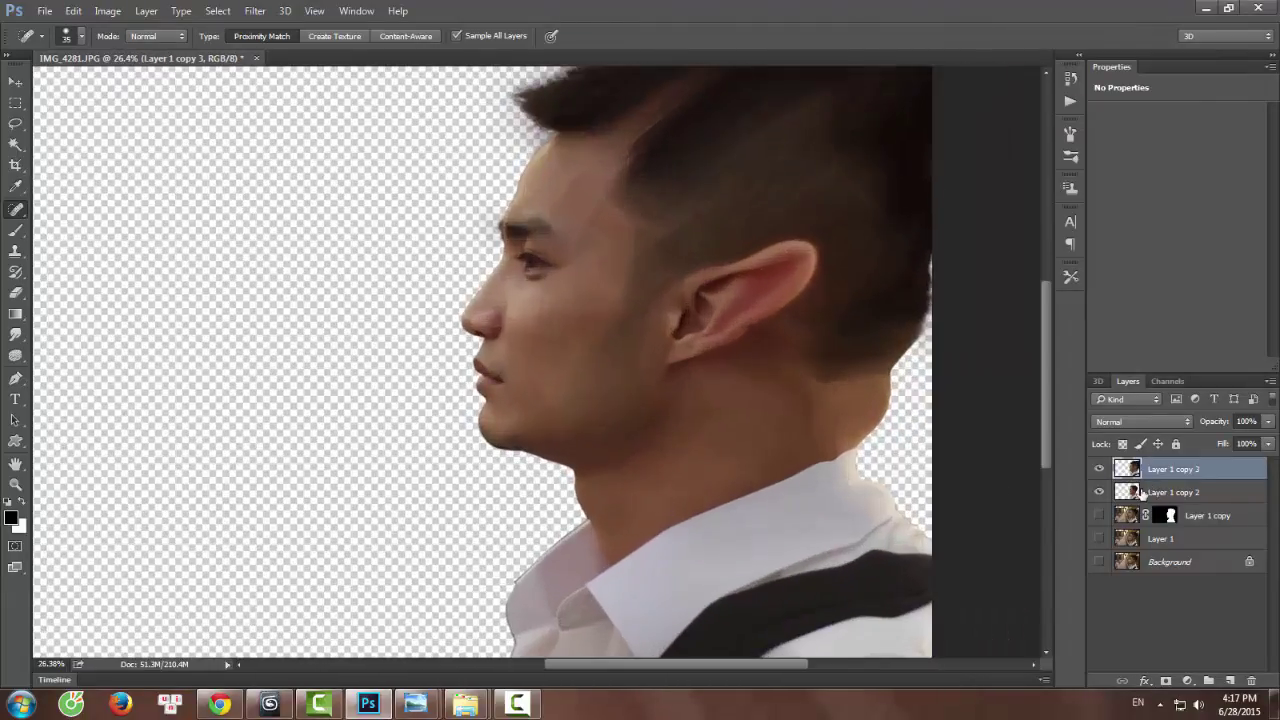
{"action": "scroll", "coordinate": [785, 430], "scroll_direction": "down", "scroll_amount": 5}
{"action": "scroll", "coordinate": [709, 337], "scroll_direction": "up", "scroll_amount": 5}
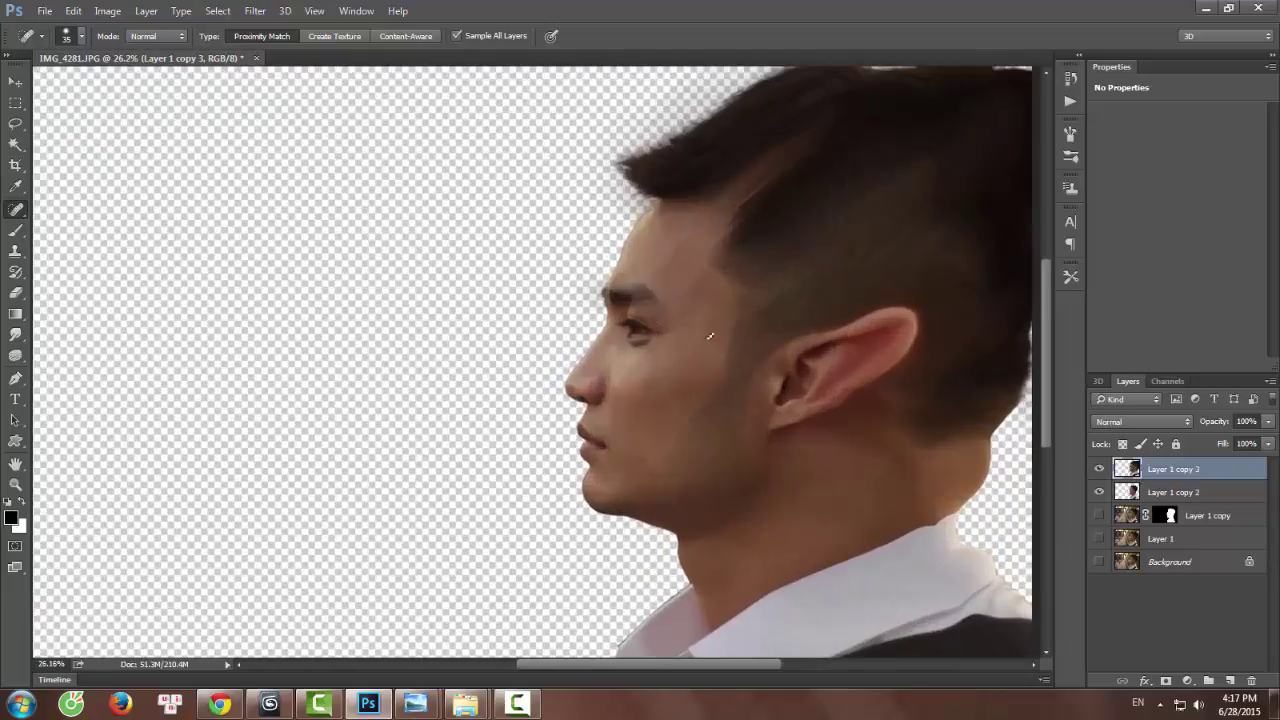
{"action": "scroll", "coordinate": [709, 337], "scroll_direction": "down", "scroll_amount": 3}
{"action": "scroll", "coordinate": [745, 361], "scroll_direction": "up", "scroll_amount": 4}
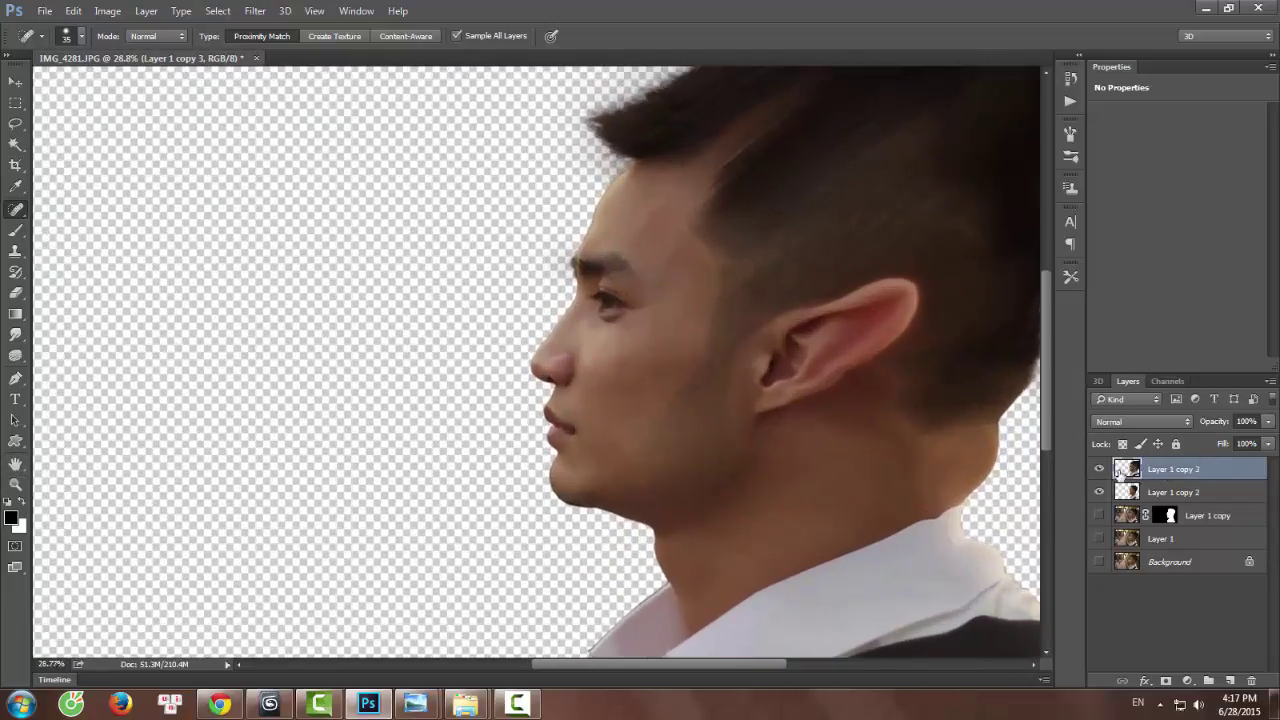
Add a Reveal All layer mask to the stretched top layer, Layer 1 copy 3.
{"action": "left_click_drag", "start_coordinate": [1155, 472], "coordinate": [1145, 482]}
{"action": "left_click", "coordinate": [146, 11]}
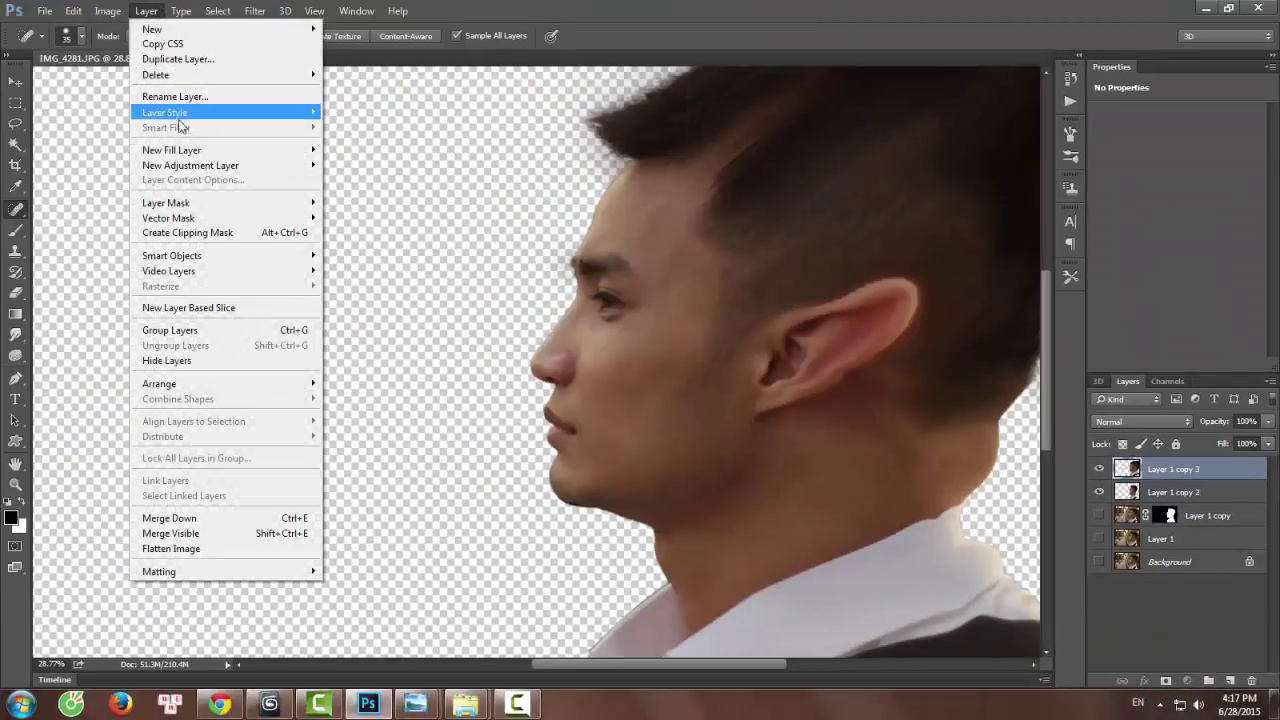
{"action": "mouse_move", "coordinate": [200, 205]}
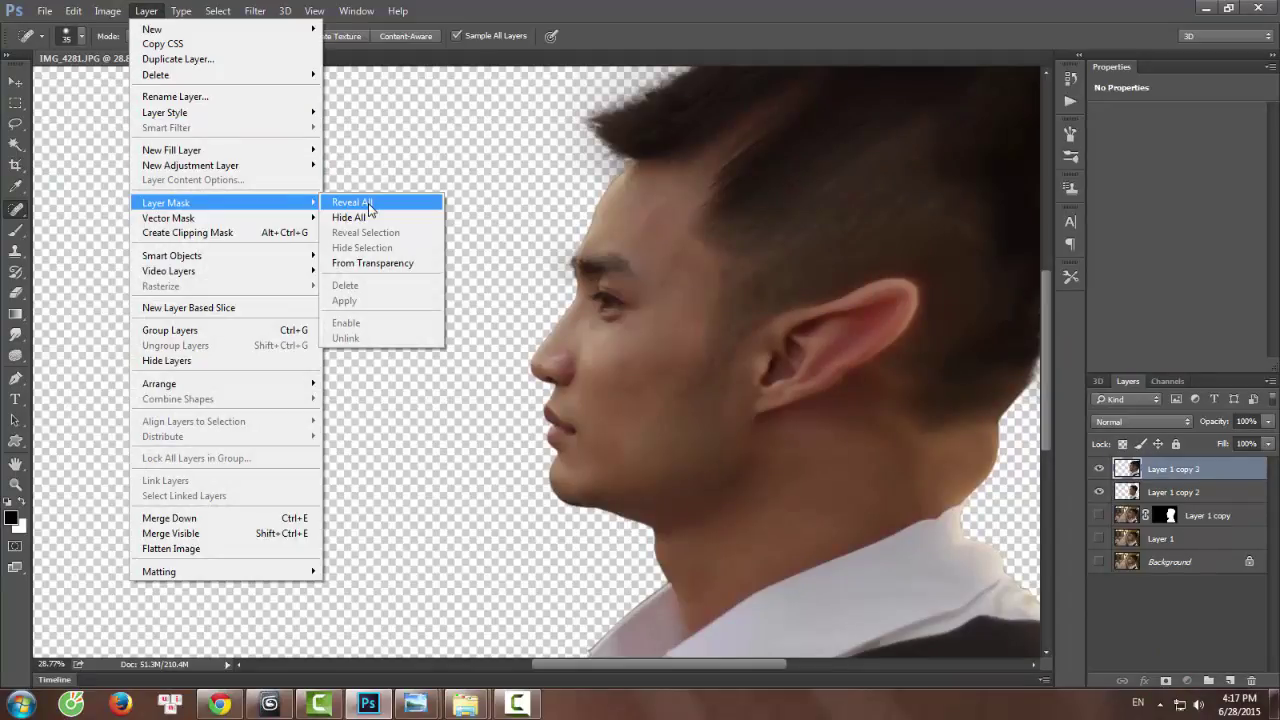
{"action": "left_click", "coordinate": [368, 204]}
{"action": "scroll", "coordinate": [1053, 485], "scroll_direction": "down", "scroll_amount": 2}
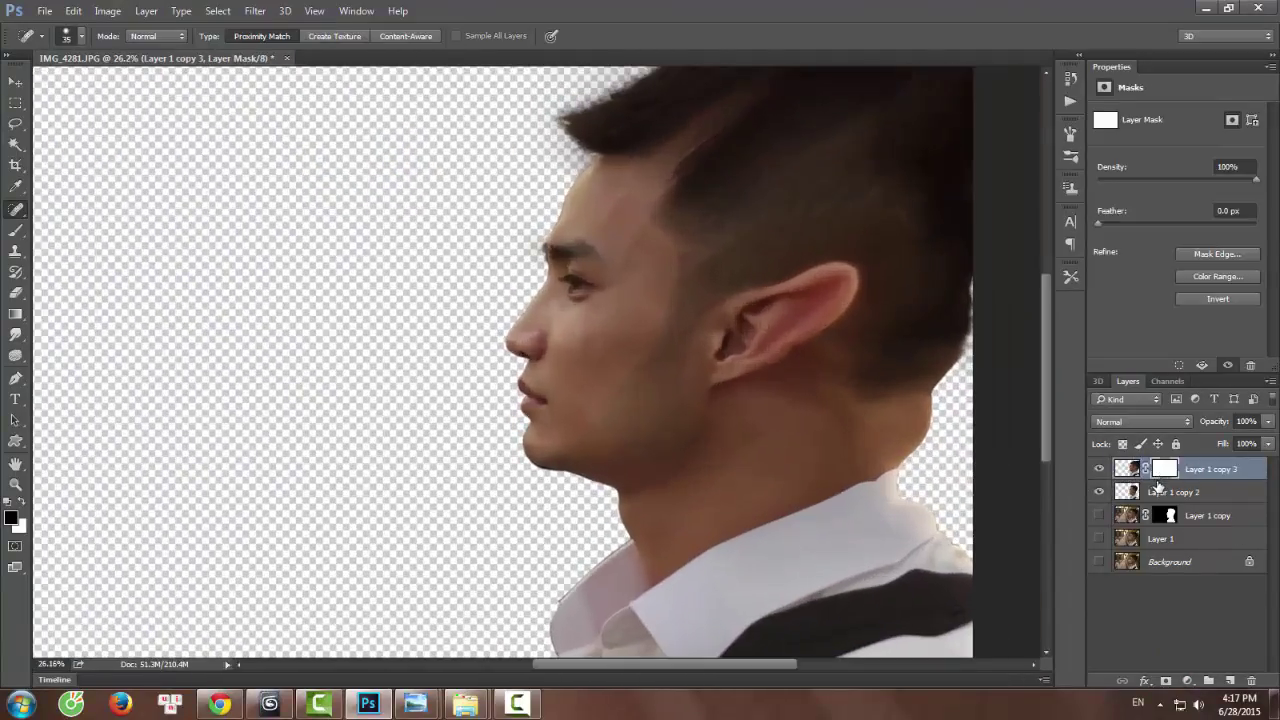
Fill the top layer's mask with black in Normal mode at 100% opacity to hide the stretched head.
{"action": "key", "text": "i"}
{"action": "key", "text": "shift+F5"}
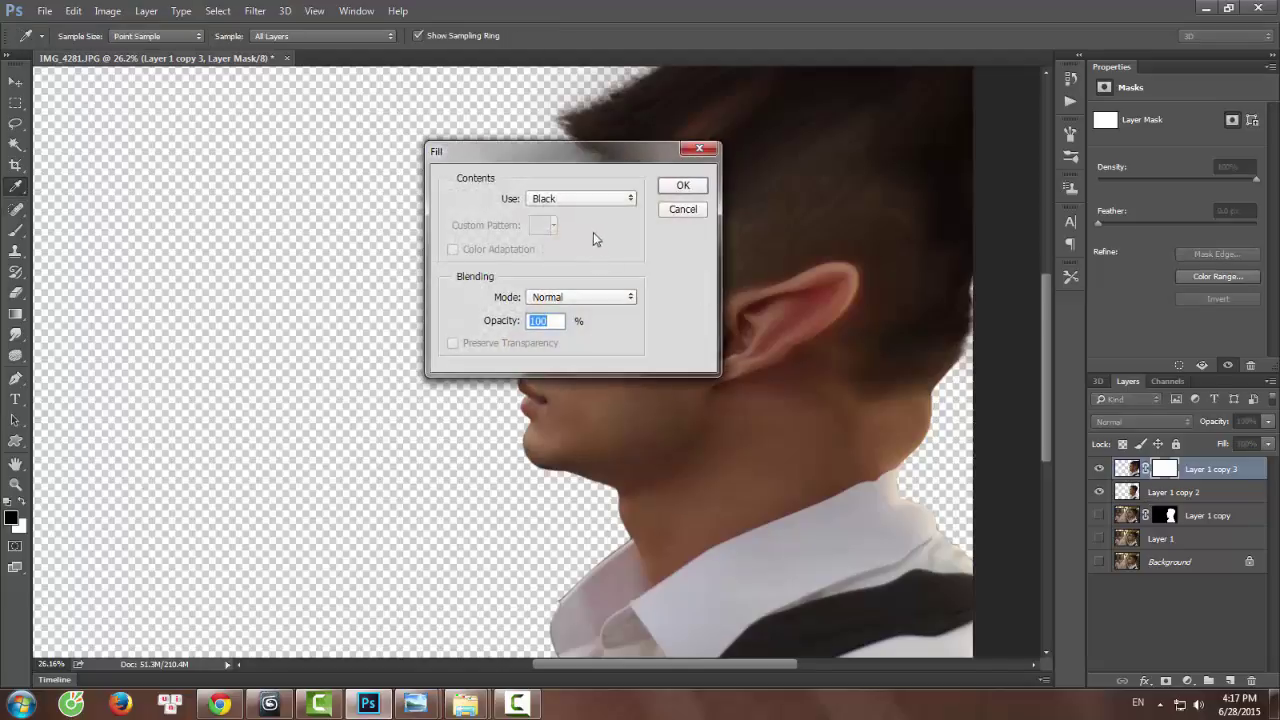
{"action": "left_click", "coordinate": [583, 199]}
{"action": "left_click", "coordinate": [562, 296]}
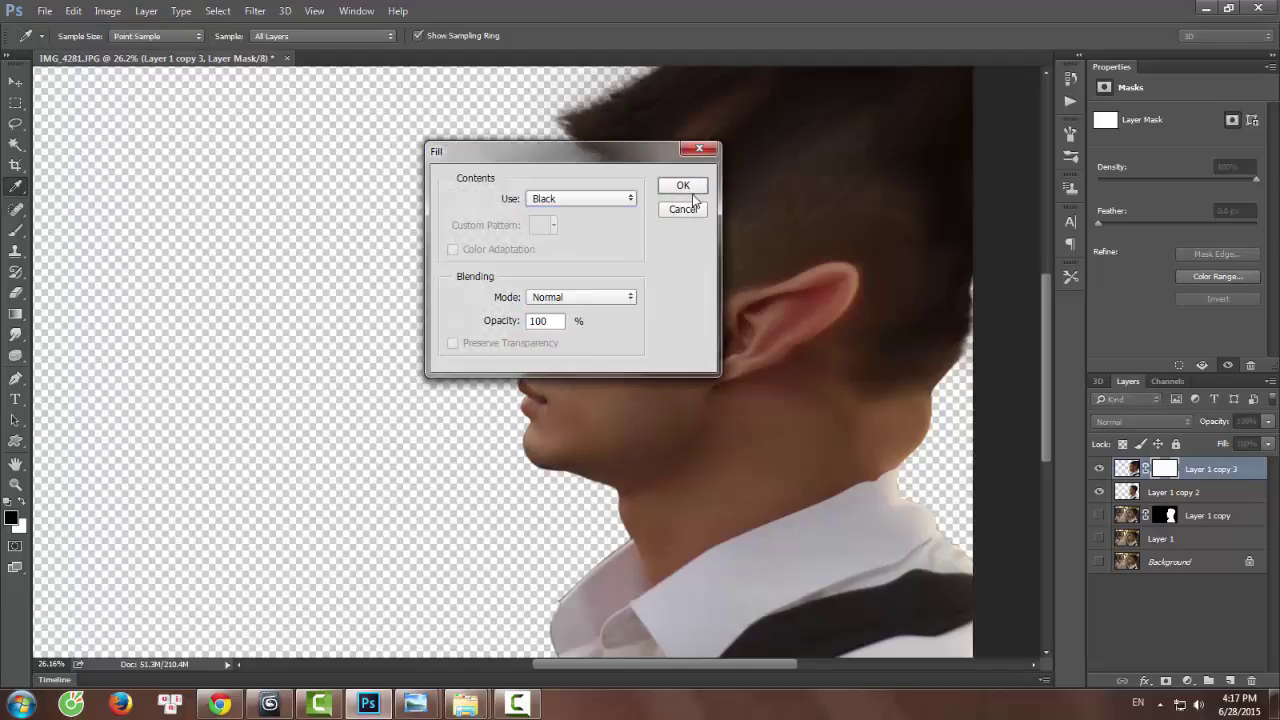
{"action": "left_click", "coordinate": [683, 186]}
{"action": "key", "text": "j"}
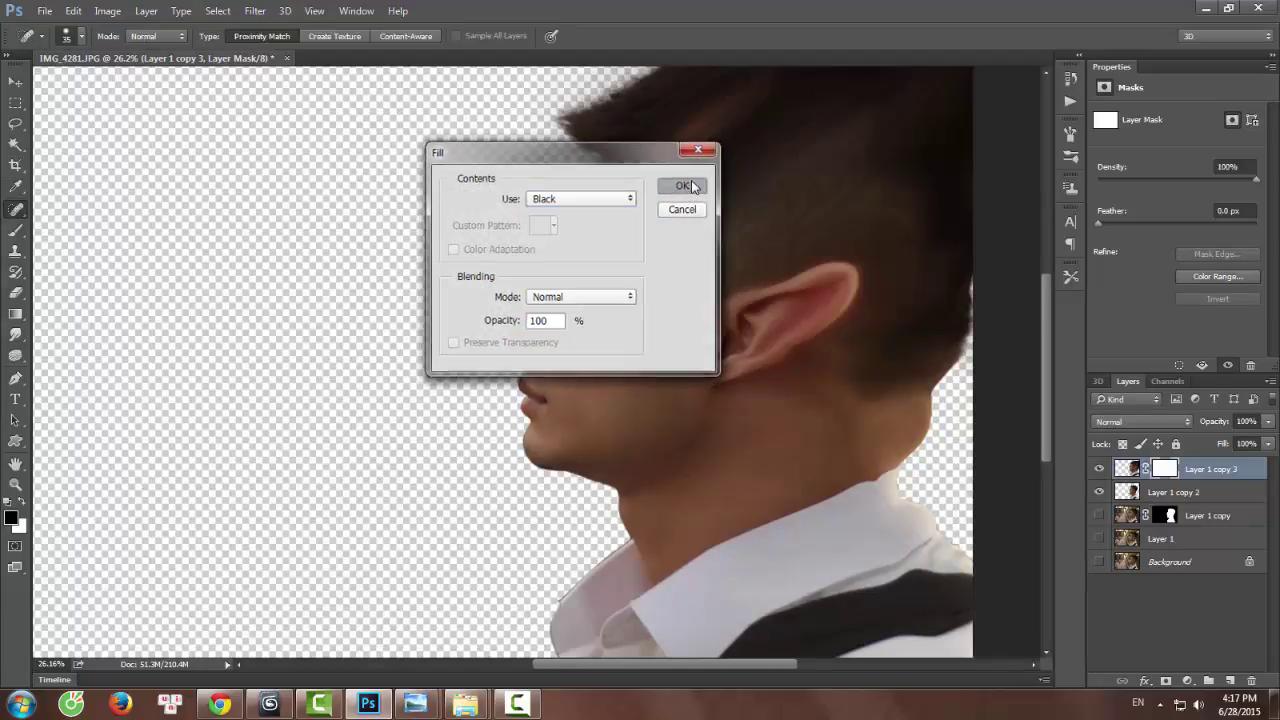
{"action": "scroll", "coordinate": [600, 360], "scroll_direction": "down", "scroll_amount": 3}
{"action": "scroll", "coordinate": [708, 358], "scroll_direction": "up", "scroll_amount": 3}
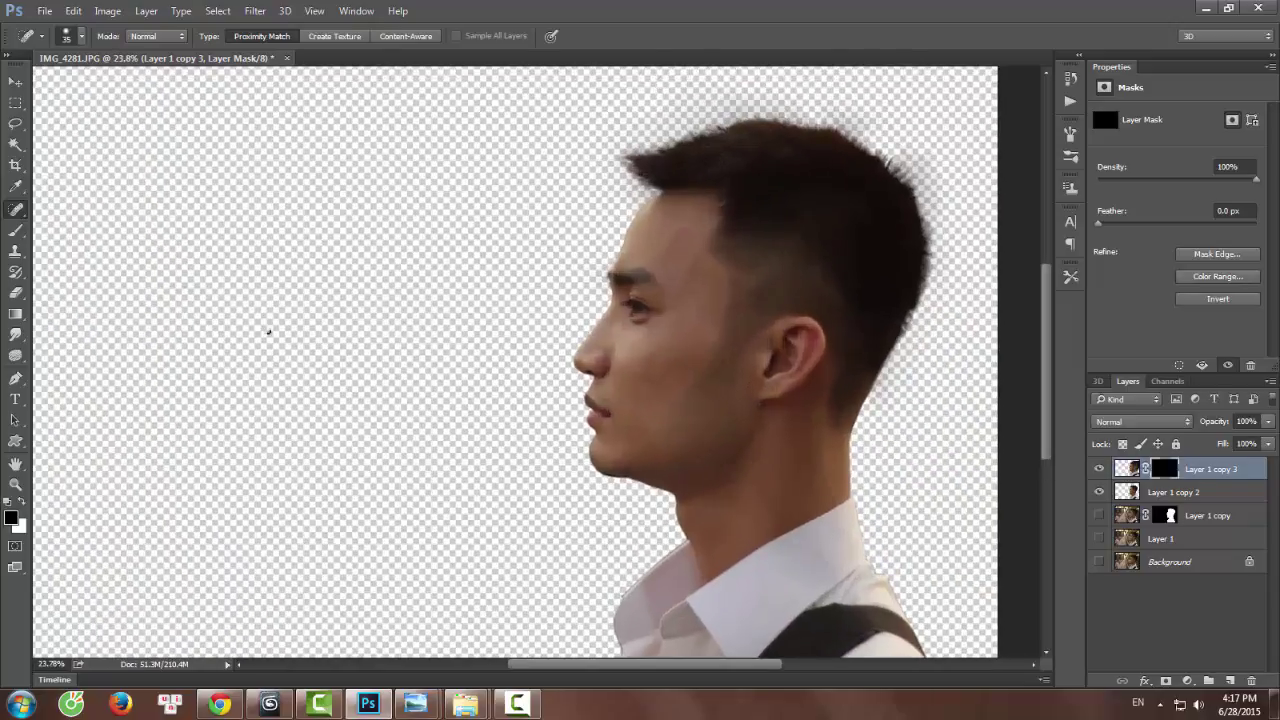
Switch to the Brush tool for painting on the top layer's mask.
{"action": "key", "text": "b"}
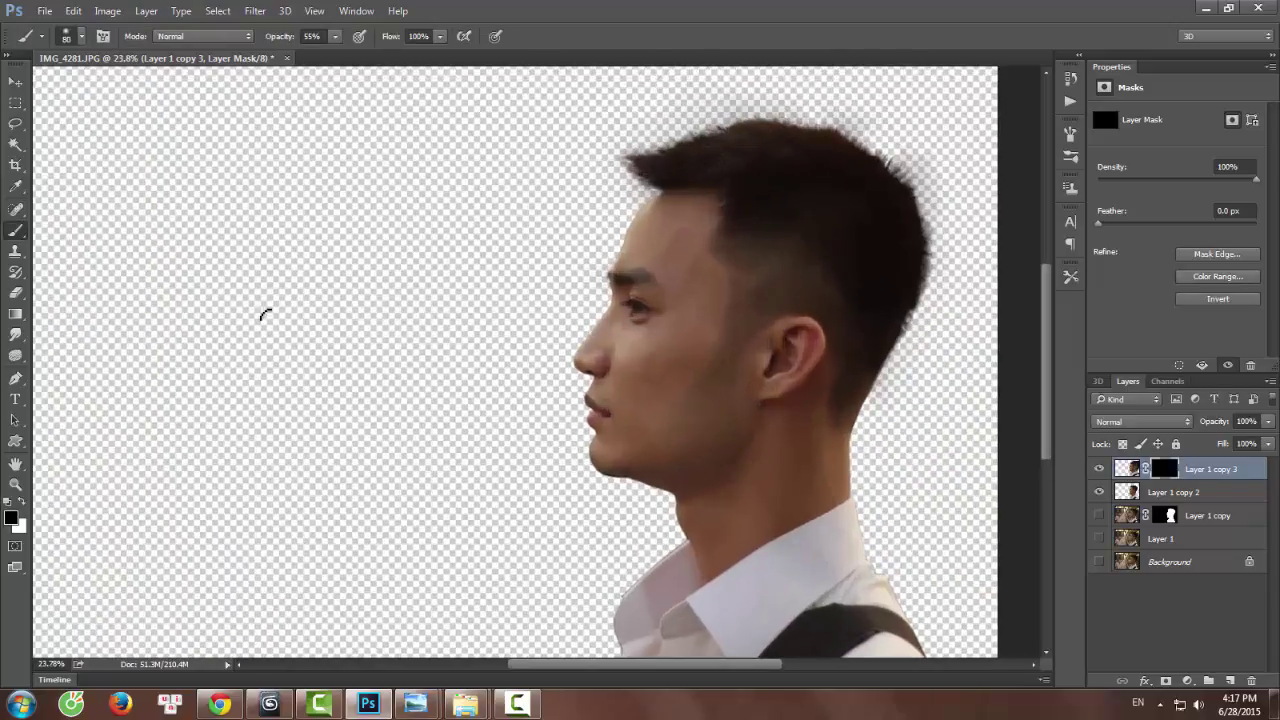
{"action": "scroll", "coordinate": [750, 277], "scroll_direction": "down", "scroll_amount": 2}
{"action": "scroll", "coordinate": [750, 277], "scroll_direction": "up", "scroll_amount": 2}
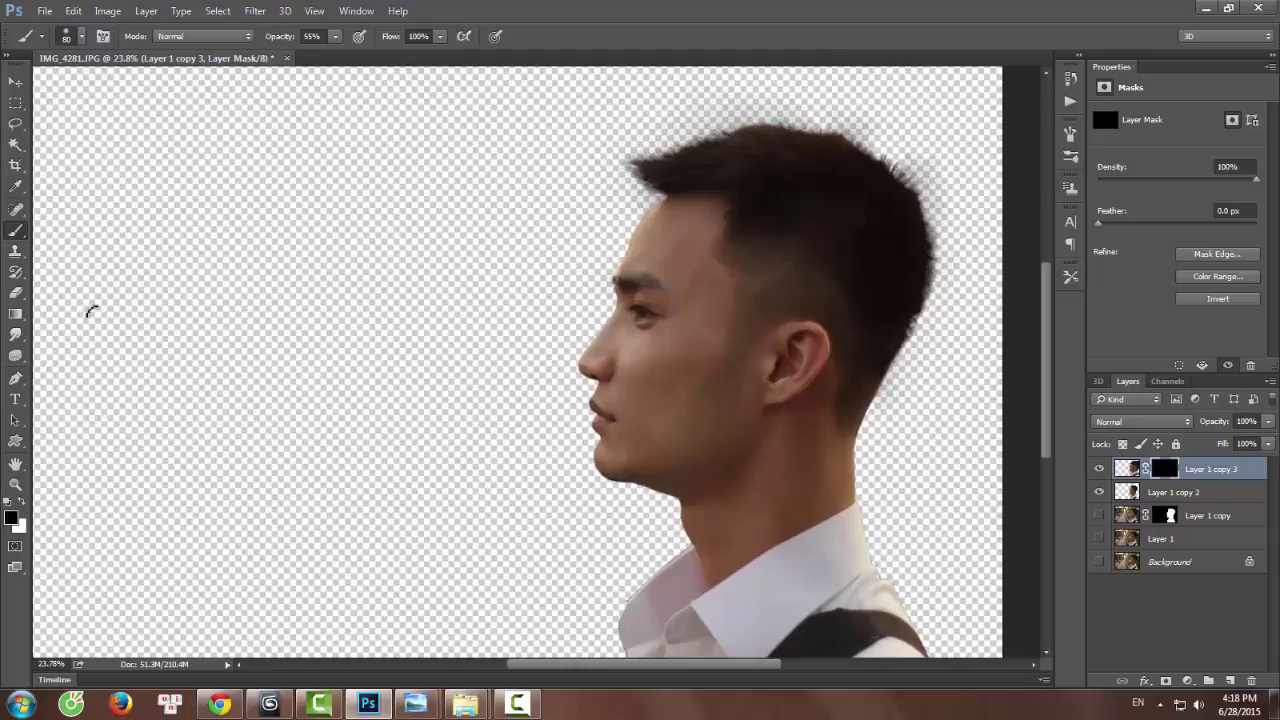
{"action": "right_click", "coordinate": [16, 231]}
{"action": "left_click", "coordinate": [66, 36]}
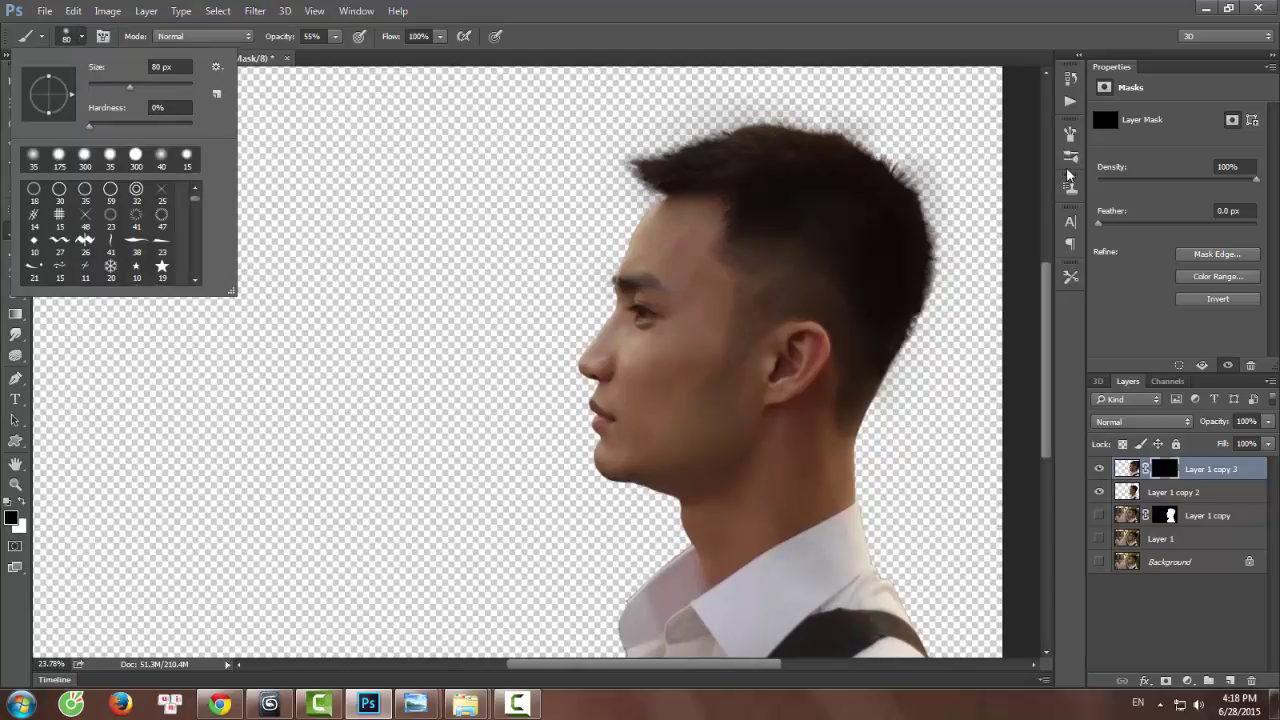
{"action": "left_click", "coordinate": [1070, 224]}
{"action": "left_click", "coordinate": [1071, 224]}
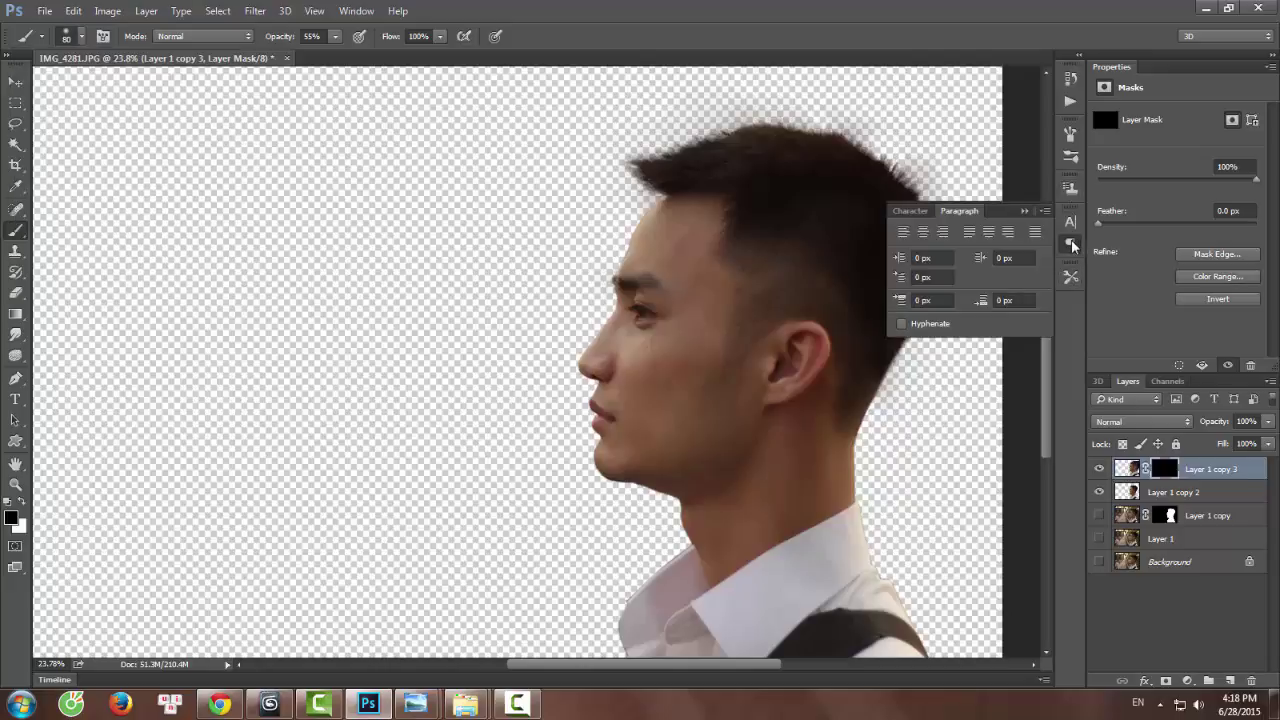
{"action": "left_click", "coordinate": [1073, 225]}
{"action": "left_click", "coordinate": [1070, 187]}
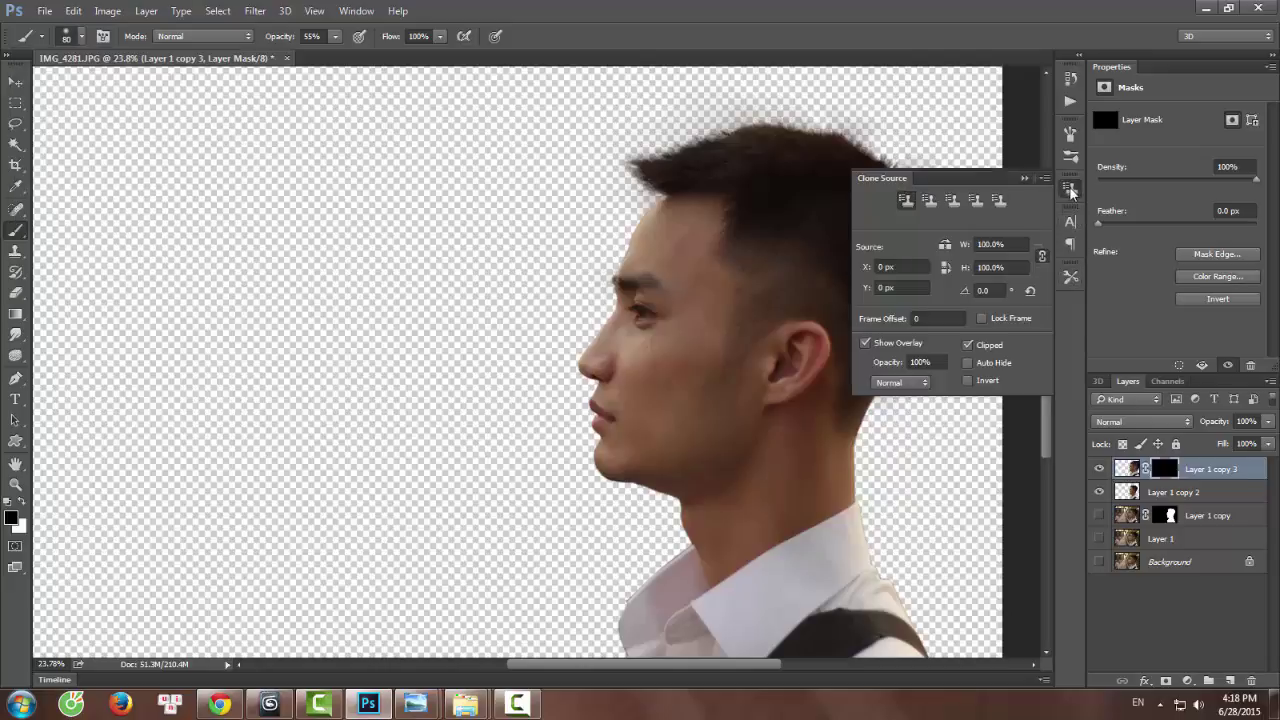
{"action": "left_click", "coordinate": [1070, 187]}
{"action": "left_click", "coordinate": [1070, 158]}
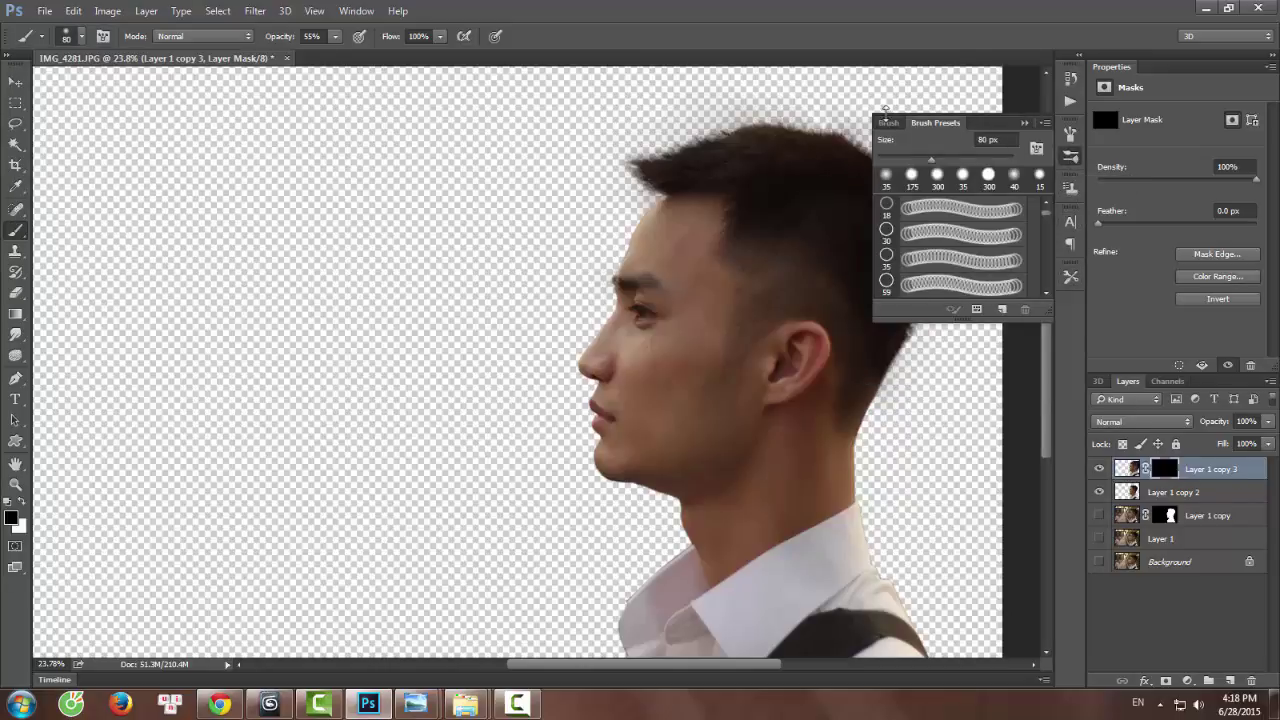
{"action": "left_click", "coordinate": [886, 118]}
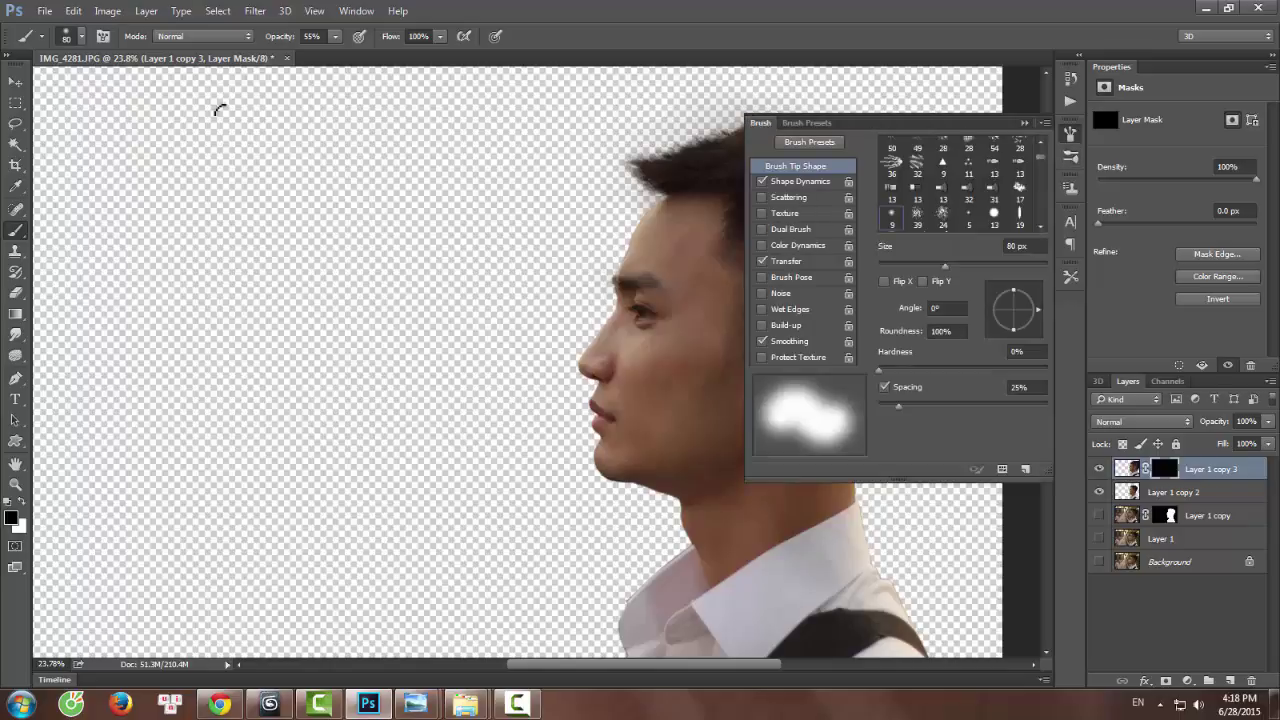
{"action": "left_click", "coordinate": [66, 36]}
{"action": "left_click", "coordinate": [1024, 122]}
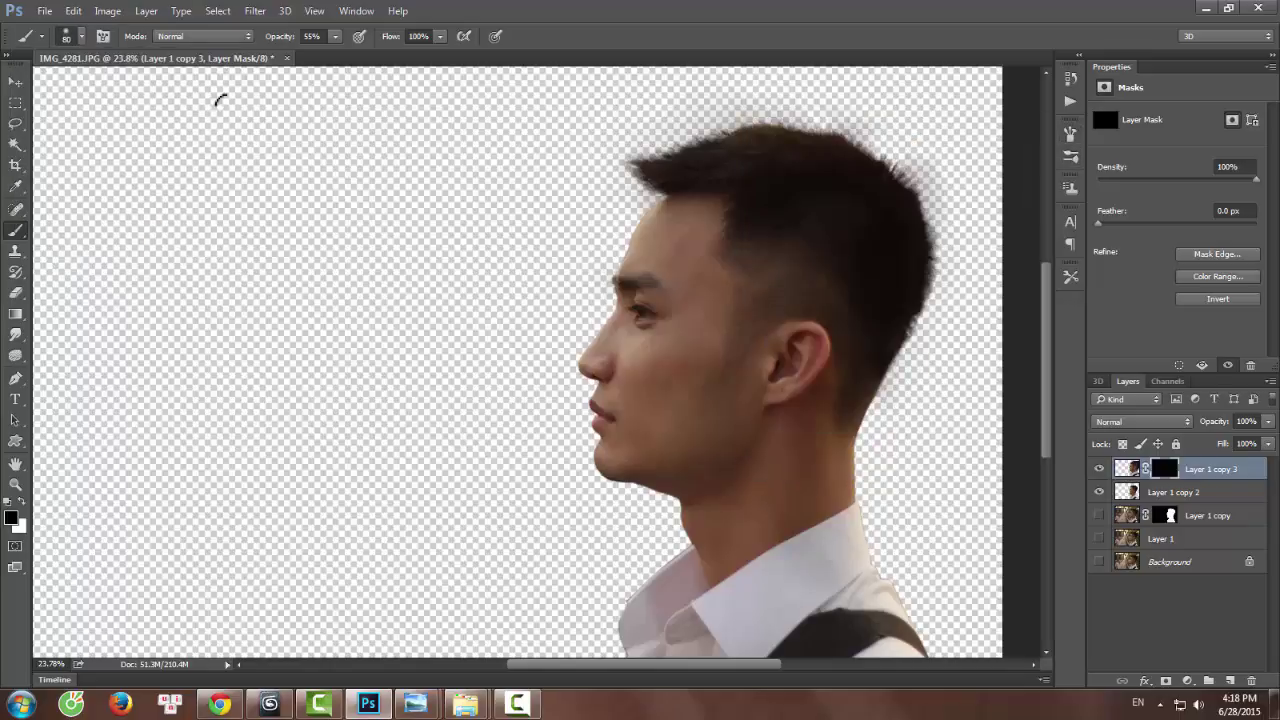
Look through the brush presets for the large splatter and particle brushes.
{"action": "left_click", "coordinate": [75, 40]}
{"action": "scroll", "coordinate": [108, 200], "scroll_direction": "down", "scroll_amount": 5}
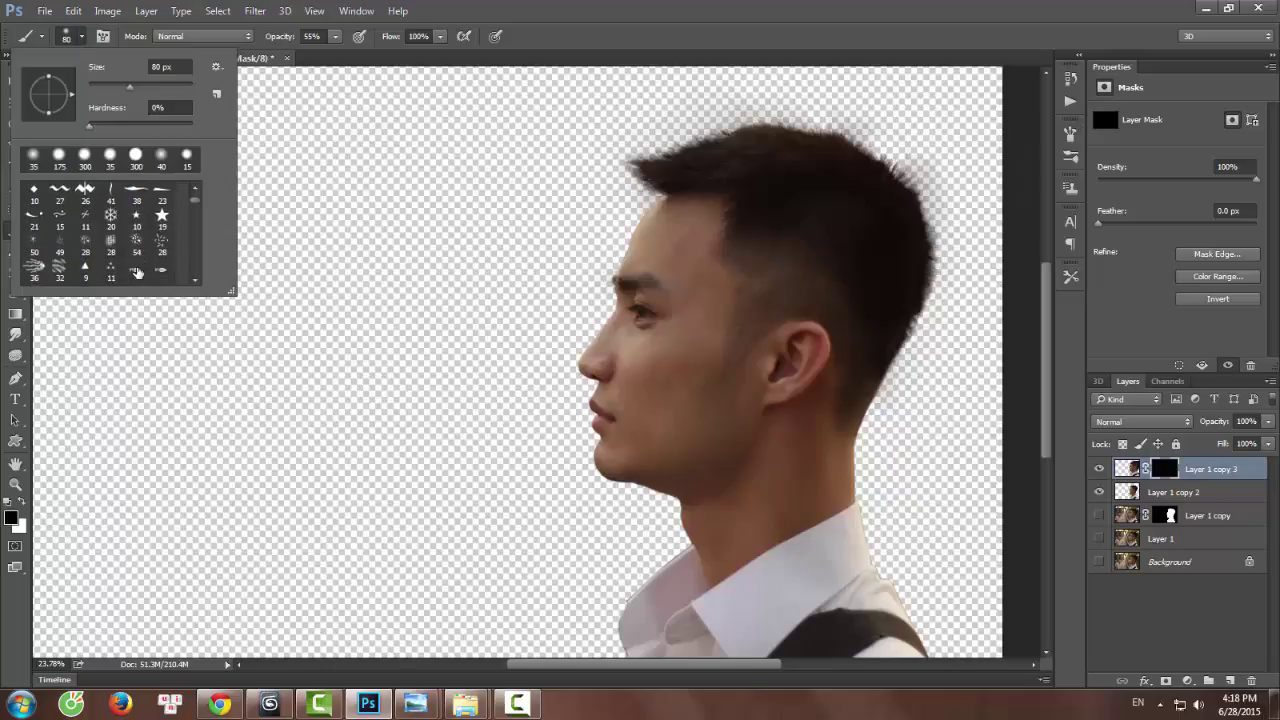
{"action": "scroll", "coordinate": [137, 272], "scroll_direction": "down", "scroll_amount": 8}
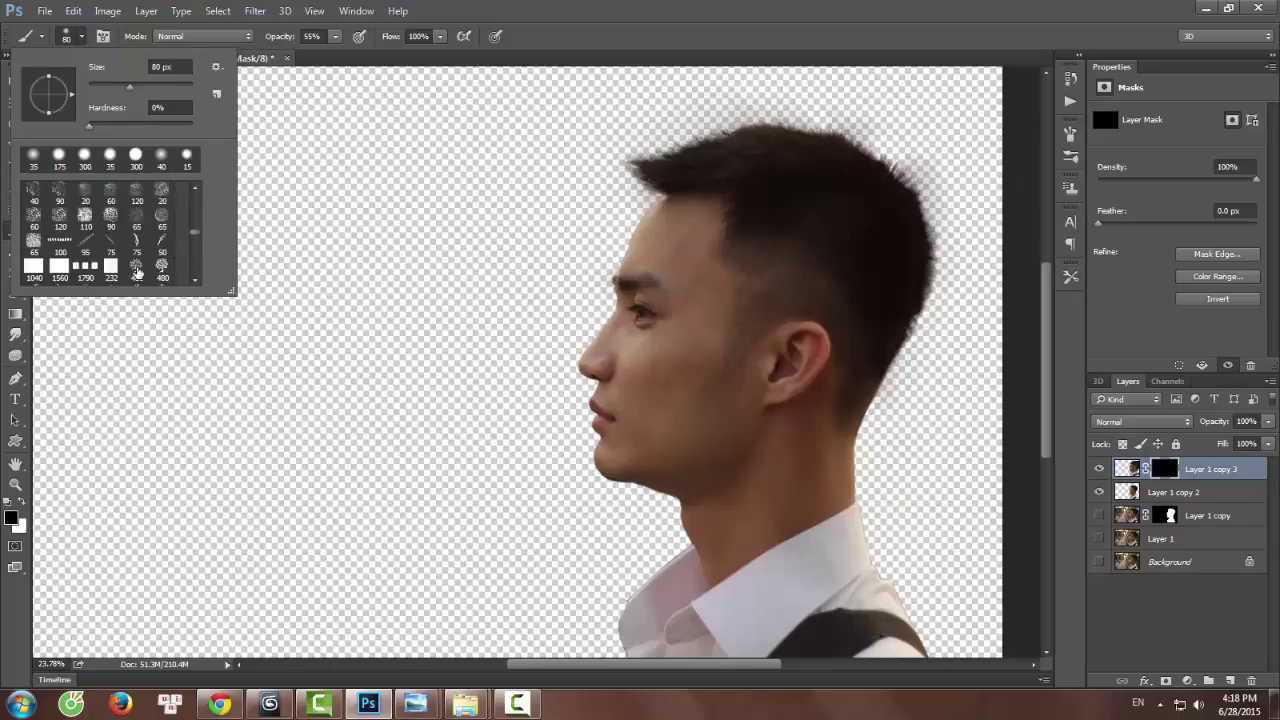
{"action": "scroll", "coordinate": [137, 272], "scroll_direction": "down", "scroll_amount": 6}
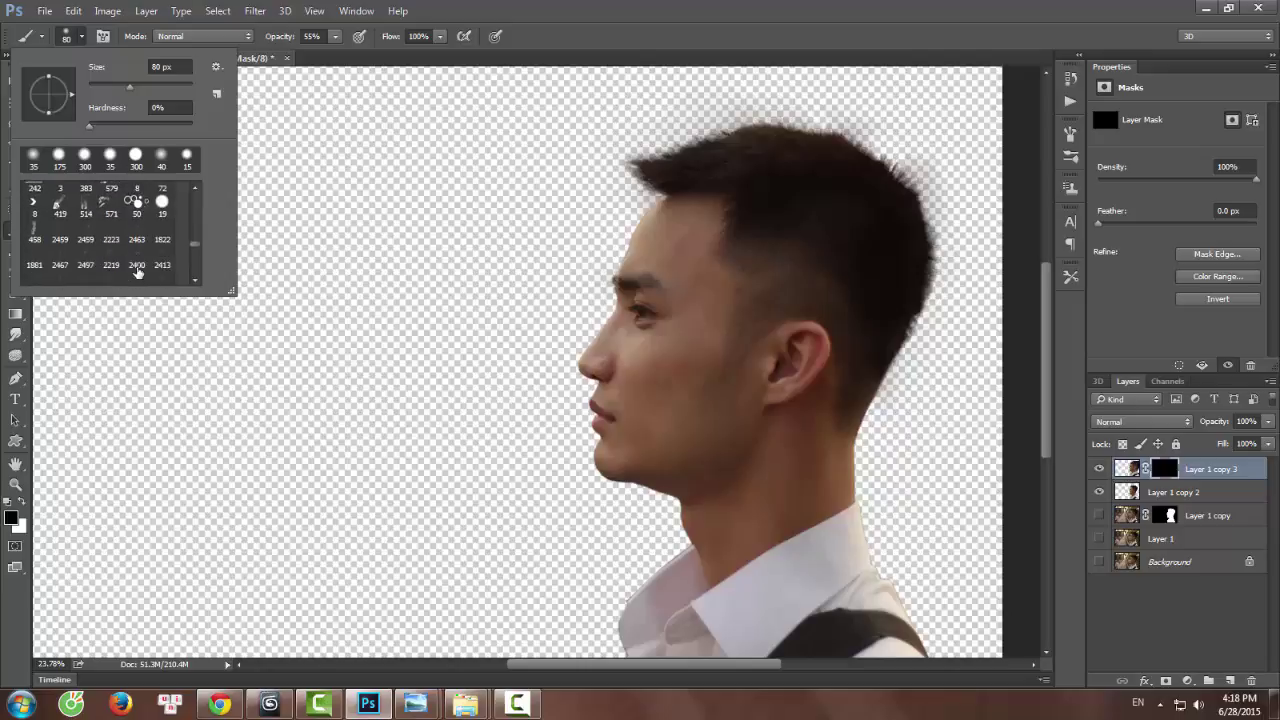
{"action": "scroll", "coordinate": [137, 272], "scroll_direction": "down", "scroll_amount": 2}
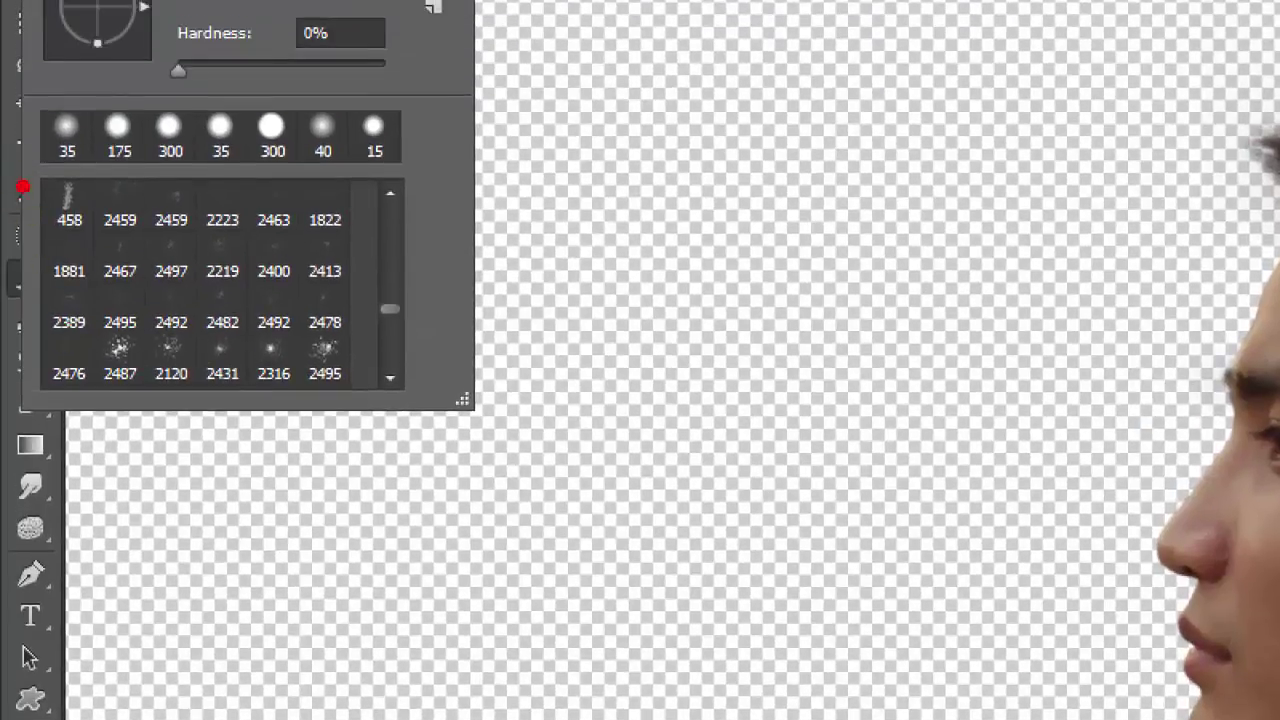
{"action": "mouse_move", "coordinate": [25, 160]}
{"action": "left_mouse_down"}
{"action": "mouse_move", "coordinate": [313, 385]}
{"action": "mouse_move", "coordinate": [383, 388]}
{"action": "left_mouse_up"}
{"action": "key", "text": "Escape"}
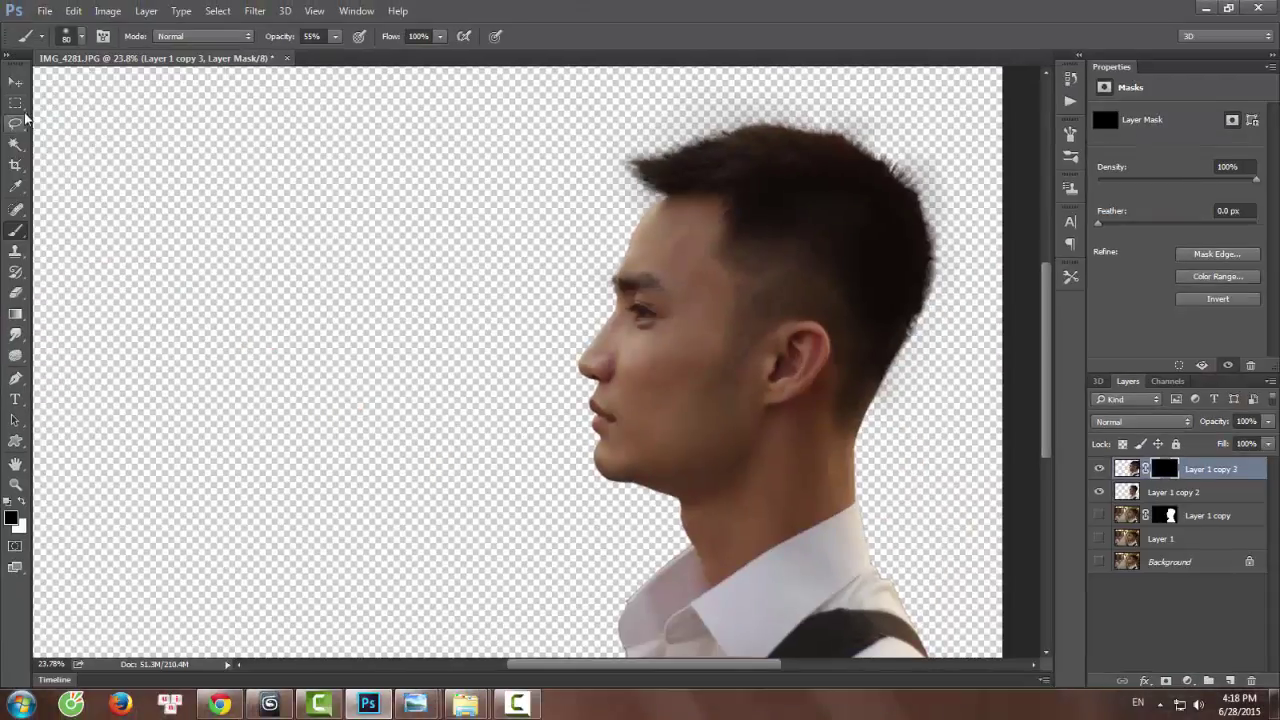
Try several large particle brush presets and choose the 2479 px one.
{"action": "left_click", "coordinate": [66, 36]}
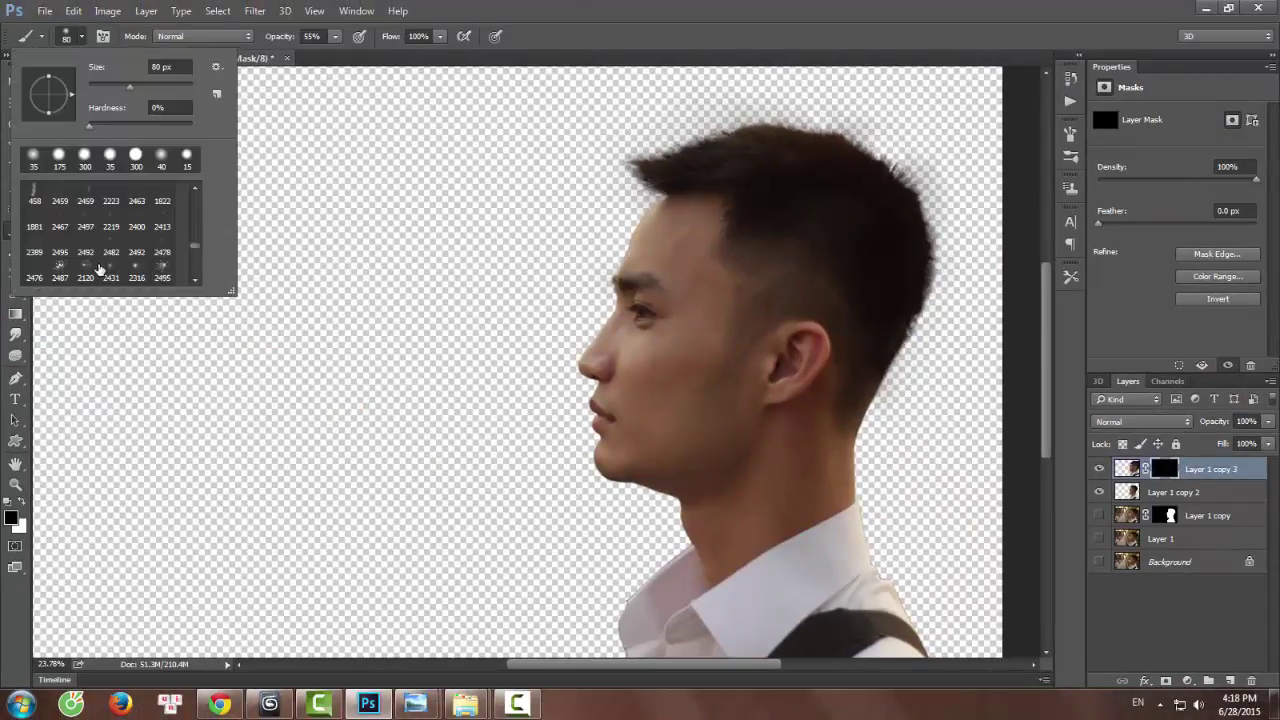
{"action": "left_click", "coordinate": [61, 204]}
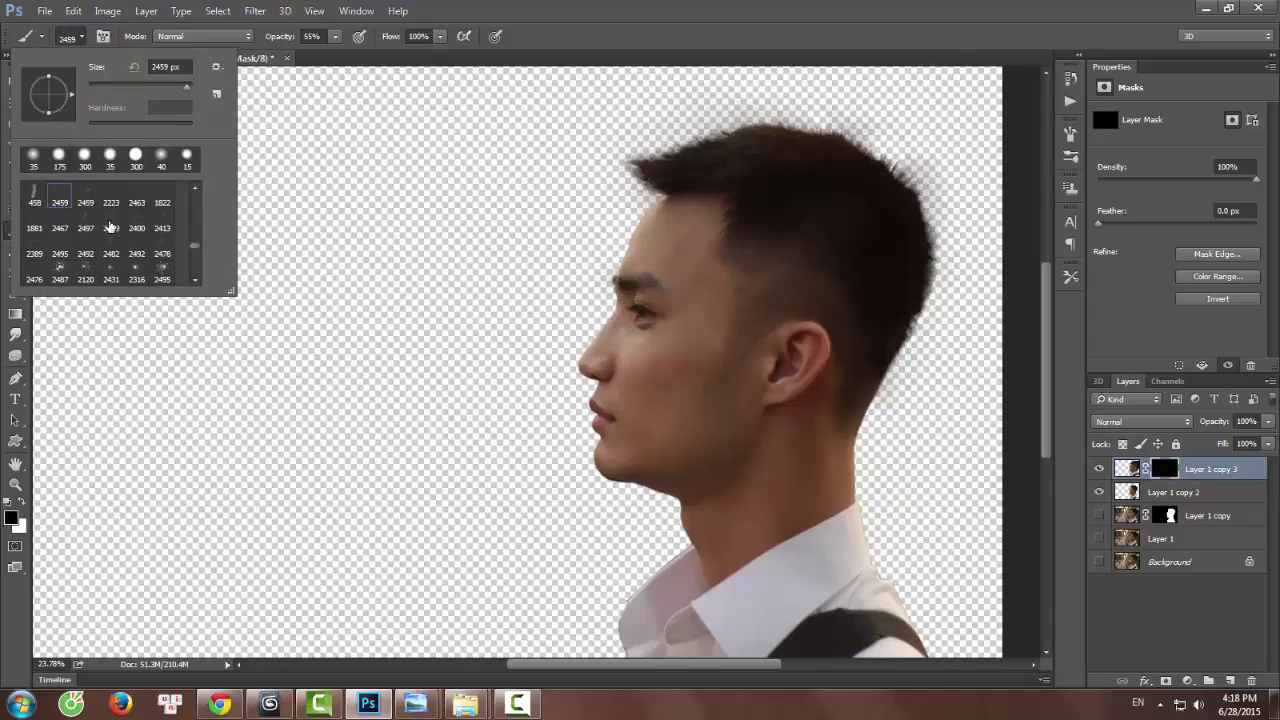
{"action": "left_click", "coordinate": [110, 228]}
{"action": "left_click", "coordinate": [85, 277]}
{"action": "left_click", "coordinate": [165, 270]}
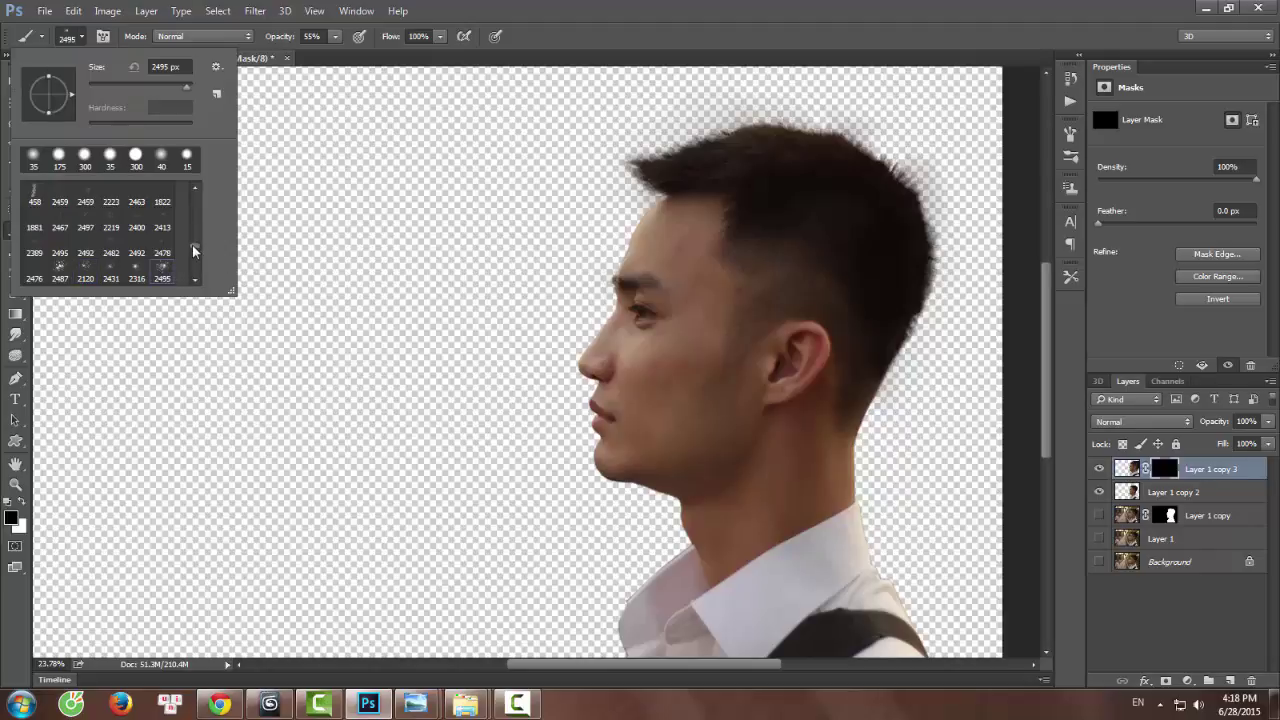
{"action": "left_click_drag", "start_coordinate": [194, 251], "coordinate": [196, 256]}
{"action": "left_click", "coordinate": [139, 218]}
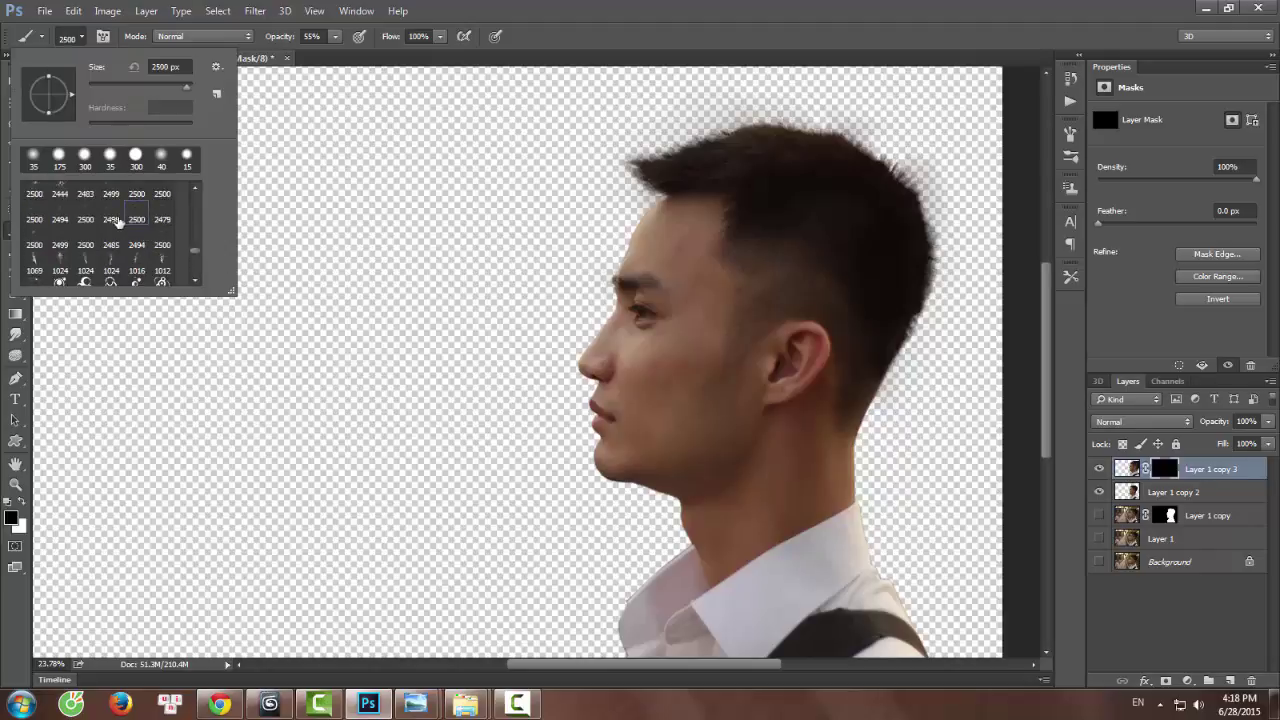
{"action": "left_click", "coordinate": [121, 214]}
{"action": "left_click", "coordinate": [158, 224]}
Set the foreground color to white and paint scattered particles behind the head on the top layer's mask at 55% opacity.
{"action": "scroll", "coordinate": [668, 245], "scroll_direction": "down", "scroll_amount": 3}
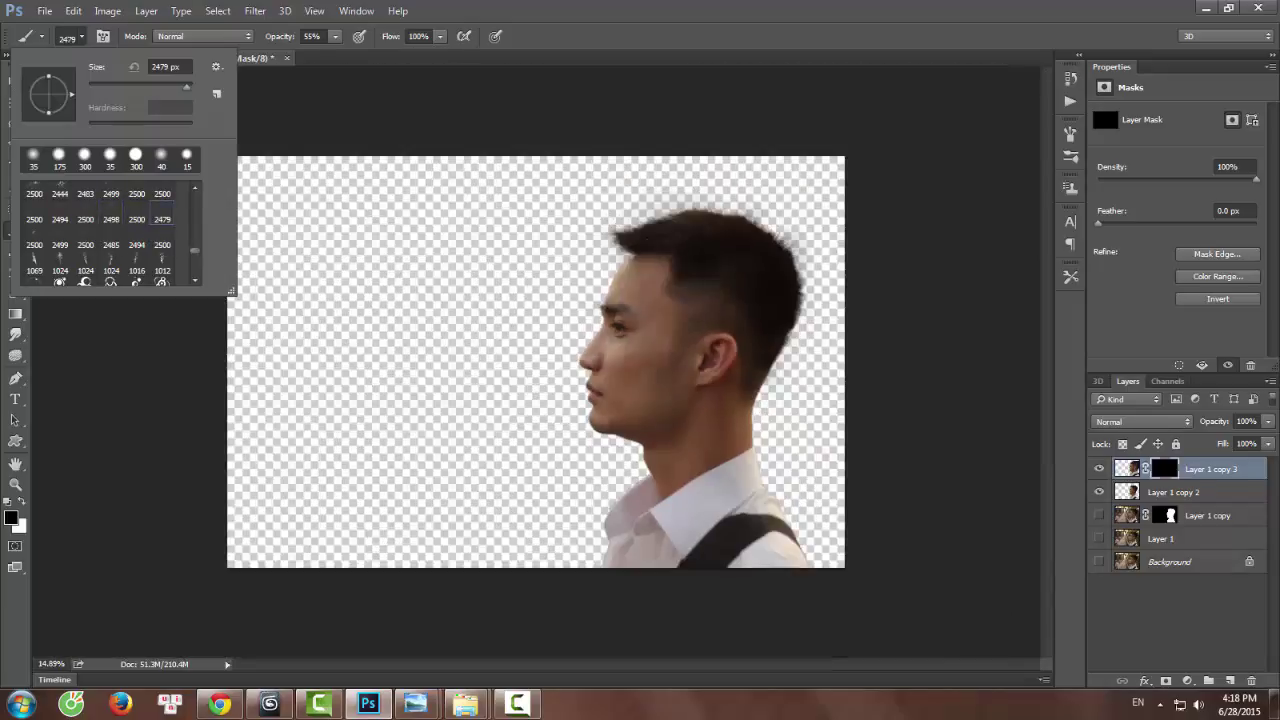
{"action": "left_click", "coordinate": [822, 286]}
{"action": "scroll", "coordinate": [822, 286], "scroll_direction": "up", "scroll_amount": 5}
{"action": "left_click_drag", "start_coordinate": [824, 282], "coordinate": [697, 319]}
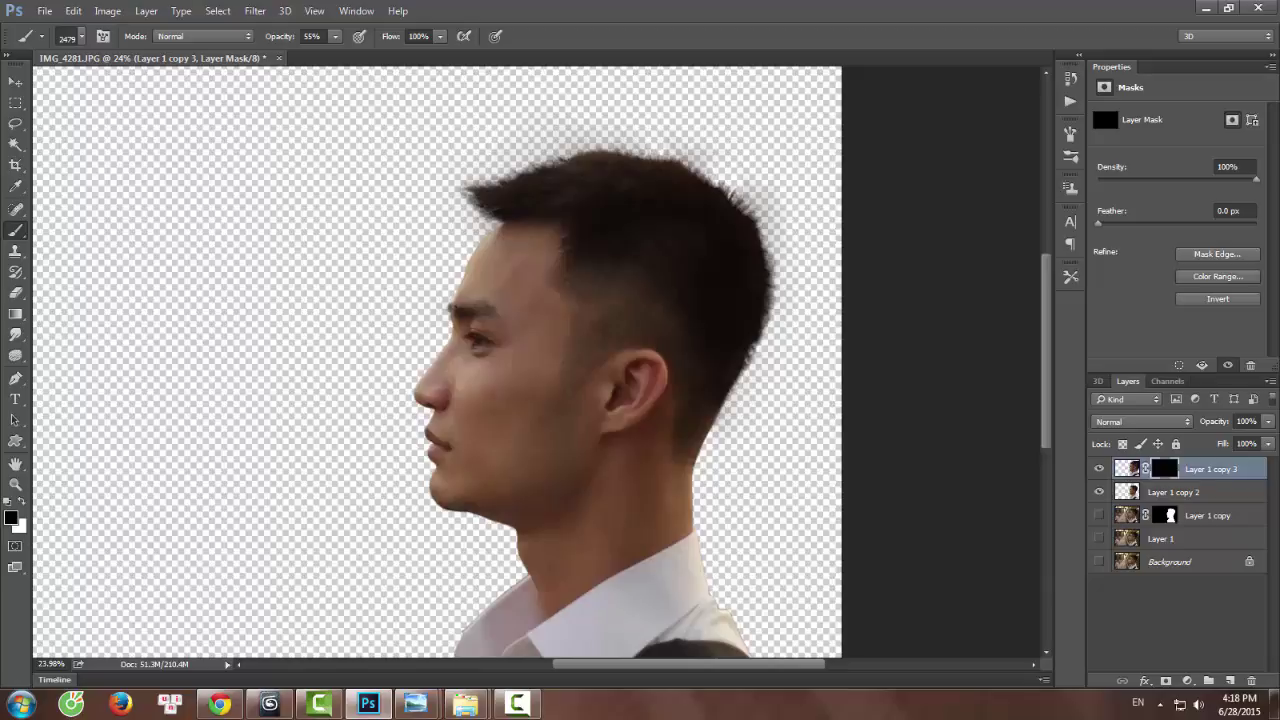
{"action": "left_click", "coordinate": [23, 504]}
{"action": "left_click", "coordinate": [23, 504]}
{"action": "left_click", "coordinate": [23, 504]}
{"action": "left_click", "coordinate": [23, 504]}
{"action": "left_click", "coordinate": [23, 504]}
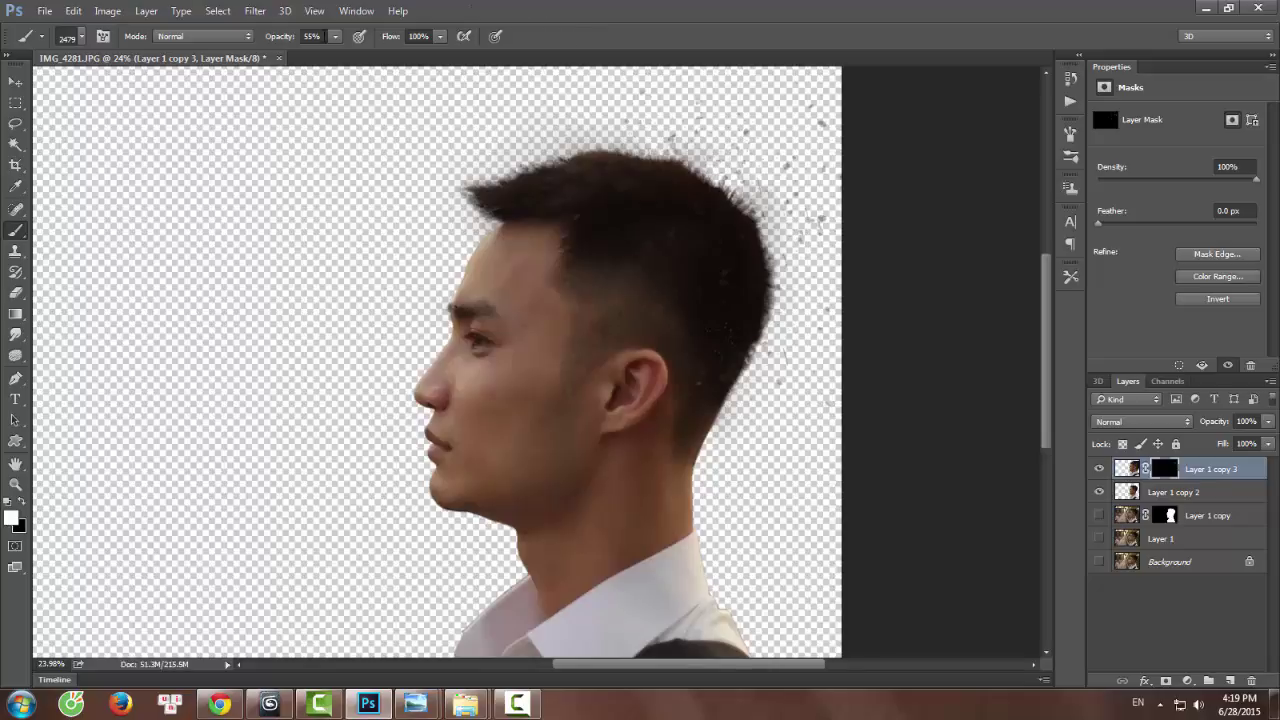
Set the brush opacity to 100%, stamp particles behind the head on the top layer's mask, and close the crashed Garena Total program.
{"action": "left_click", "coordinate": [337, 38]}
{"action": "left_click_drag", "start_coordinate": [334, 56], "coordinate": [413, 68]}
{"action": "left_click", "coordinate": [825, 226]}
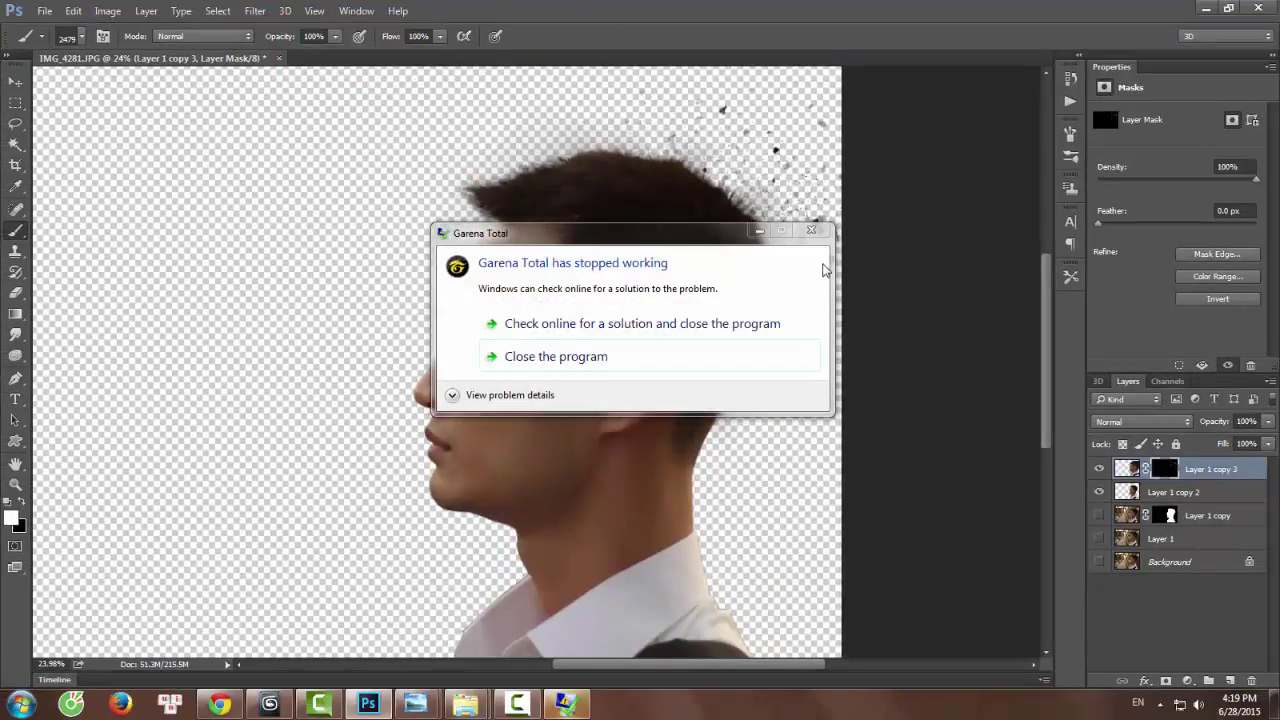
{"action": "left_click", "coordinate": [597, 362]}
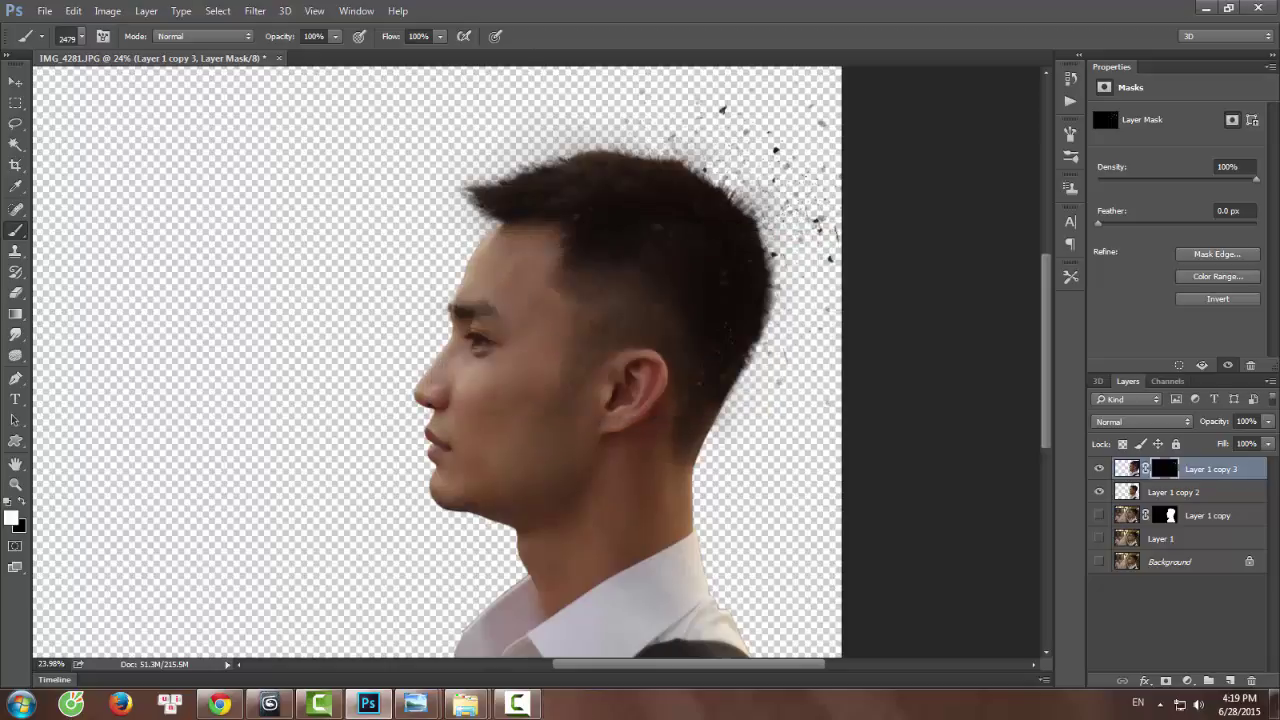
Stamp more white particles on the top layer's mask, from behind the crown down past the nape to the collar.
{"action": "left_click", "coordinate": [760, 190]}
{"action": "left_click", "coordinate": [745, 180]}
{"action": "left_click", "coordinate": [725, 170]}
{"action": "left_click", "coordinate": [725, 172]}
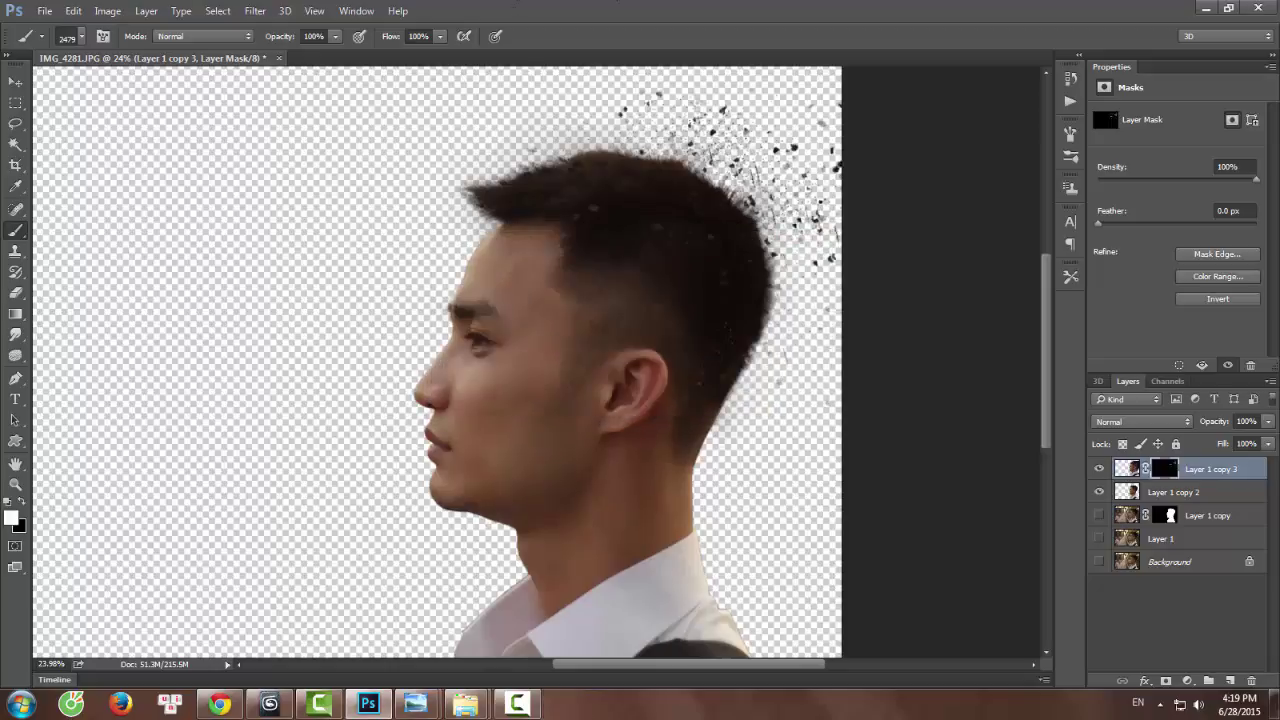
{"action": "left_click", "coordinate": [722, 172]}
{"action": "left_click", "coordinate": [724, 245]}
{"action": "left_click", "coordinate": [724, 305]}
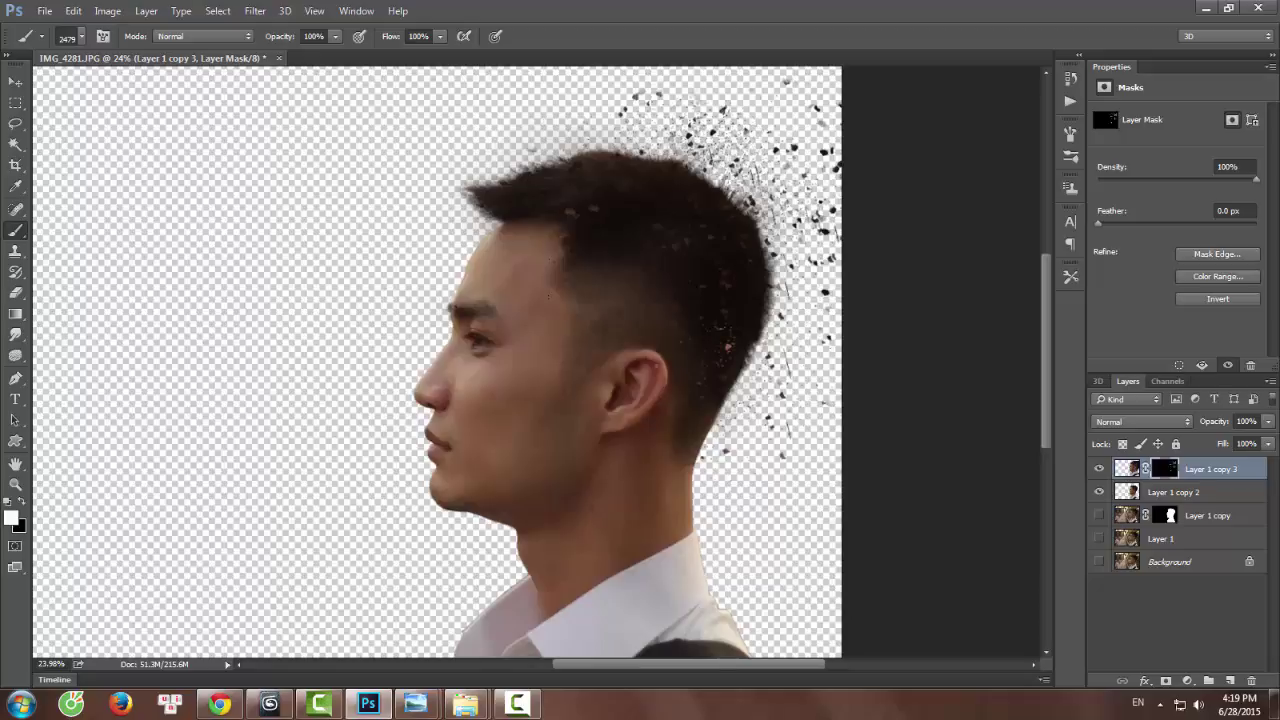
{"action": "left_click", "coordinate": [702, 356]}
{"action": "left_click", "coordinate": [690, 382]}
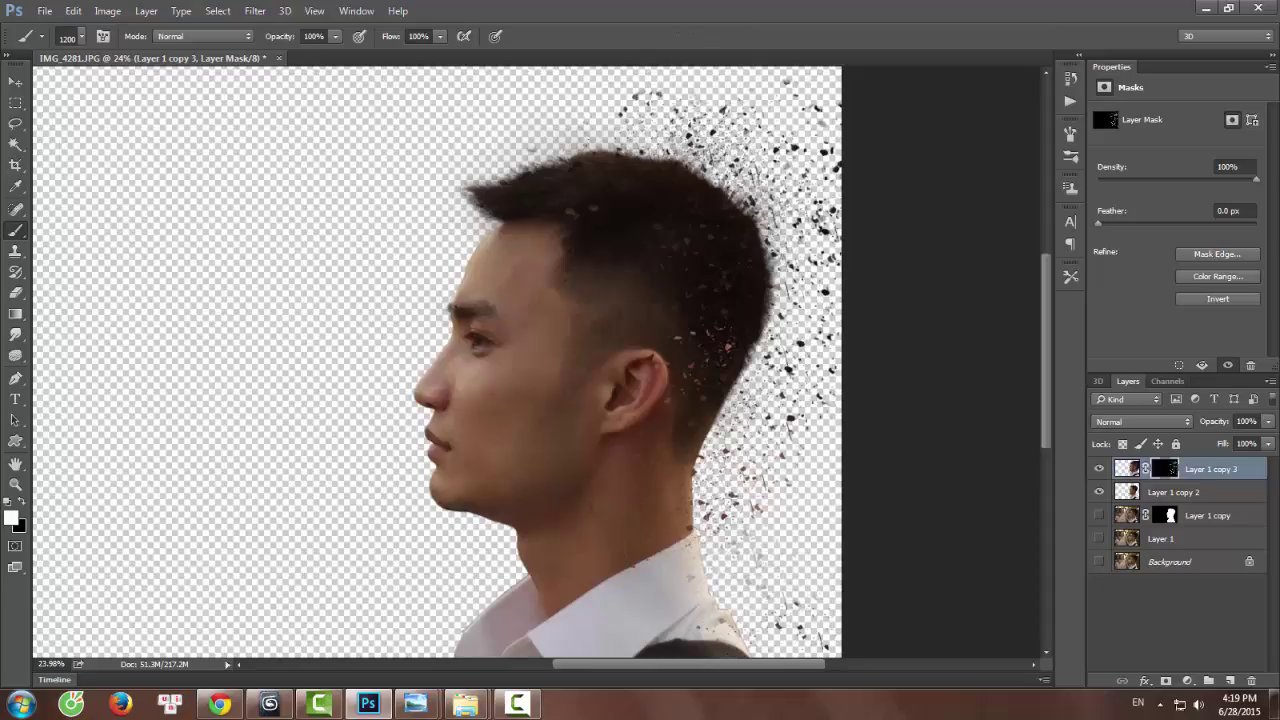
Choose the 2444 px particle preset, reduce it to 1100 px, and stamp denser particles behind the upper back of the head.
{"action": "left_click", "coordinate": [70, 37]}
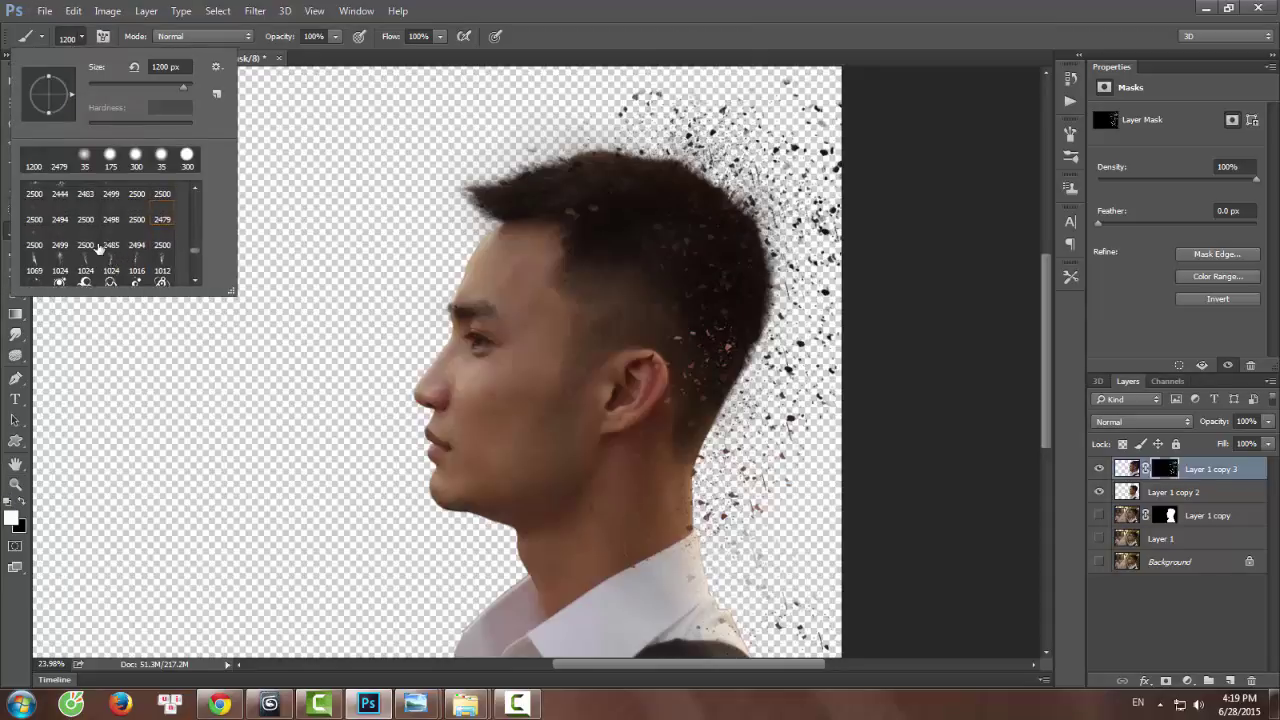
{"action": "scroll", "coordinate": [98, 248], "scroll_direction": "up", "scroll_amount": 1}
{"action": "left_click", "coordinate": [60, 218]}
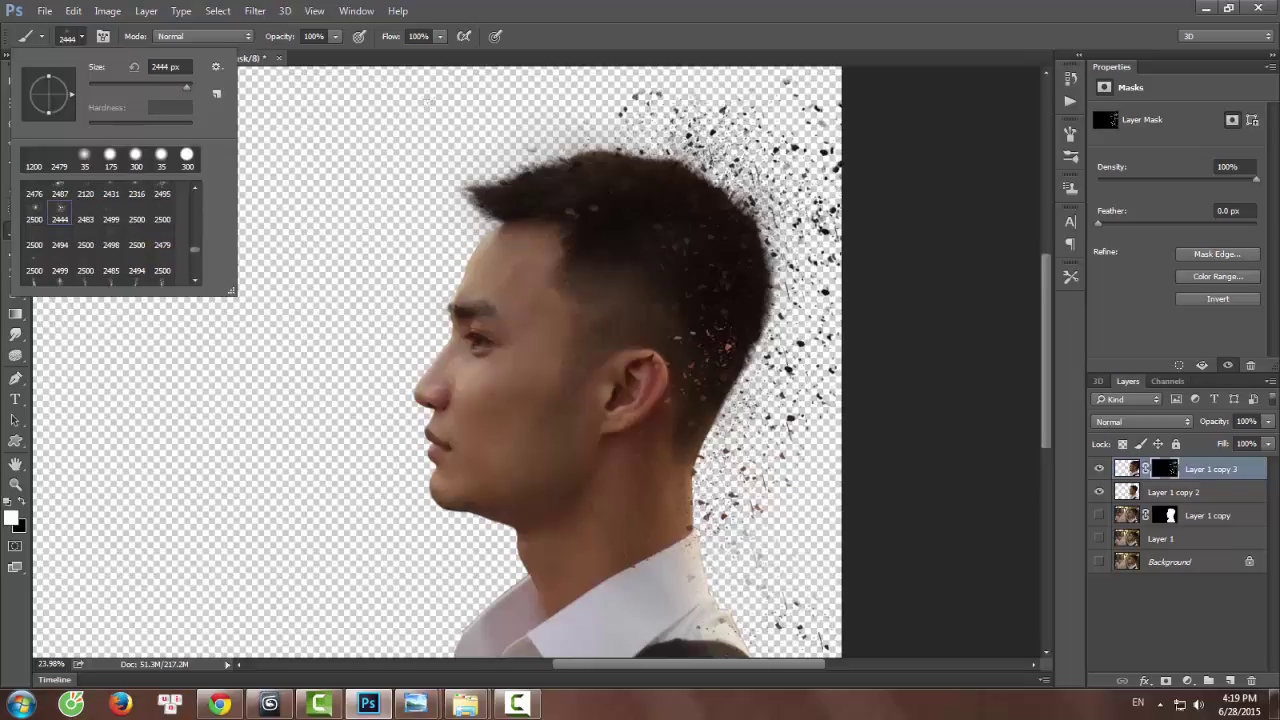
{"action": "key", "text": "Return"}
{"action": "left_click", "coordinate": [716, 226]}
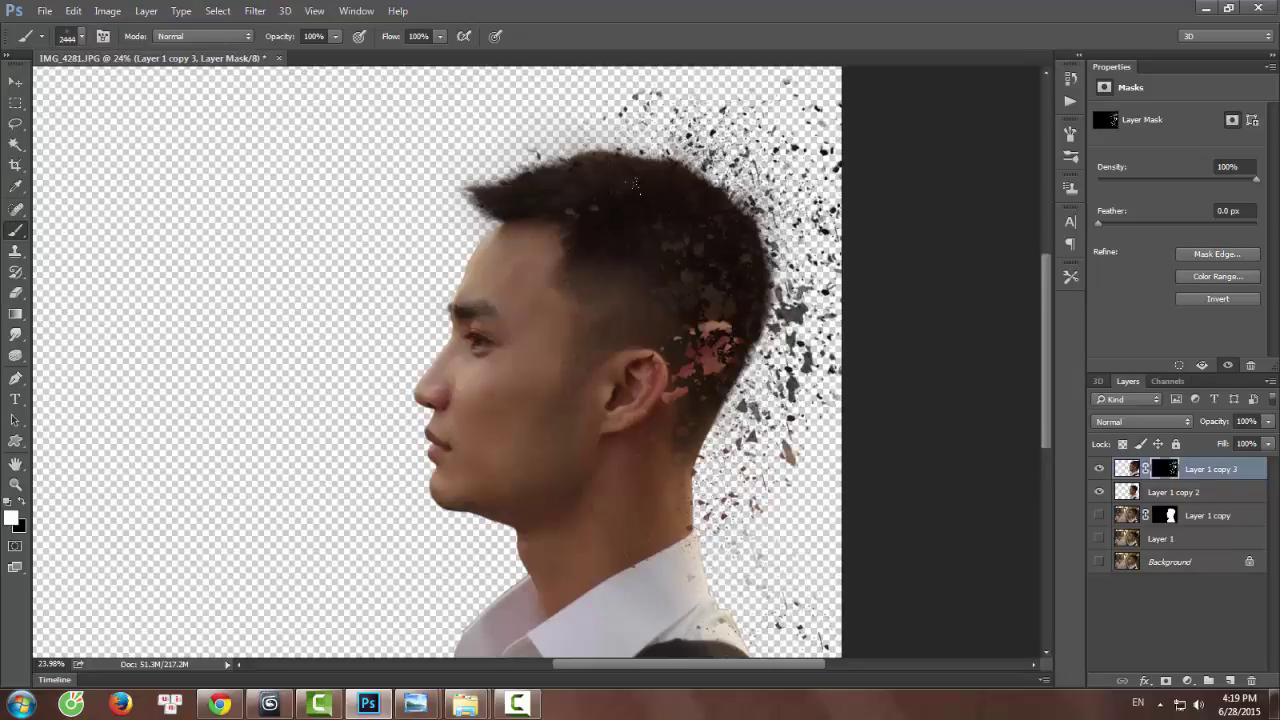
{"action": "key", "text": "ctrl+z"}
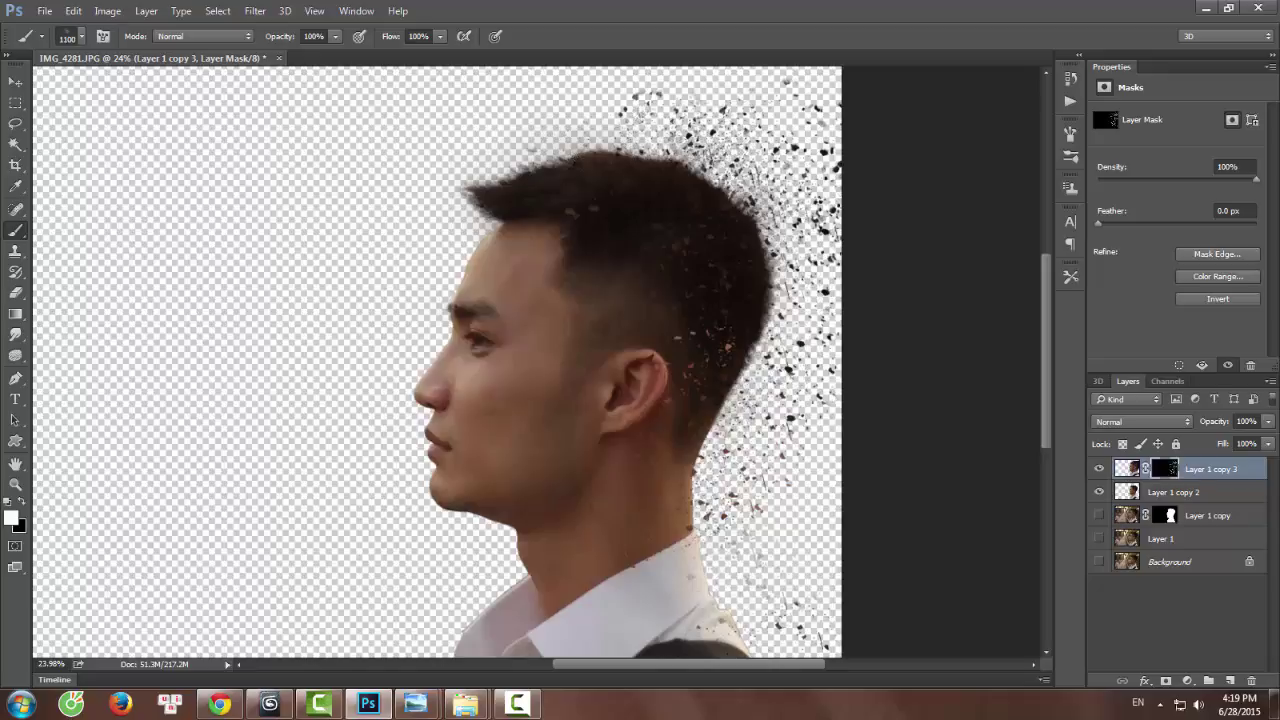
{"action": "left_click", "coordinate": [748, 194]}
{"action": "left_click", "coordinate": [714, 168]}
{"action": "left_click", "coordinate": [784, 260]}
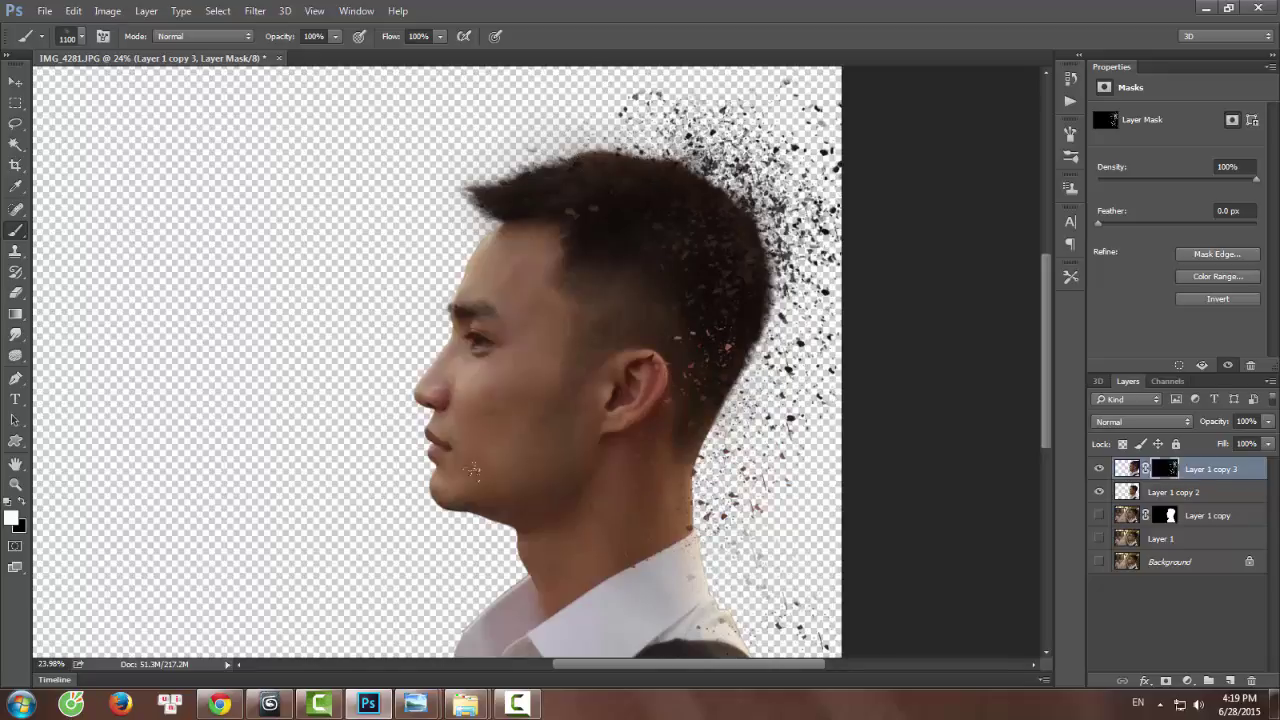
Rotate the 1100 px brush tip and stamp denser particles behind the lower head, neck and shirt collar on the mask.
{"action": "left_click", "coordinate": [62, 39]}
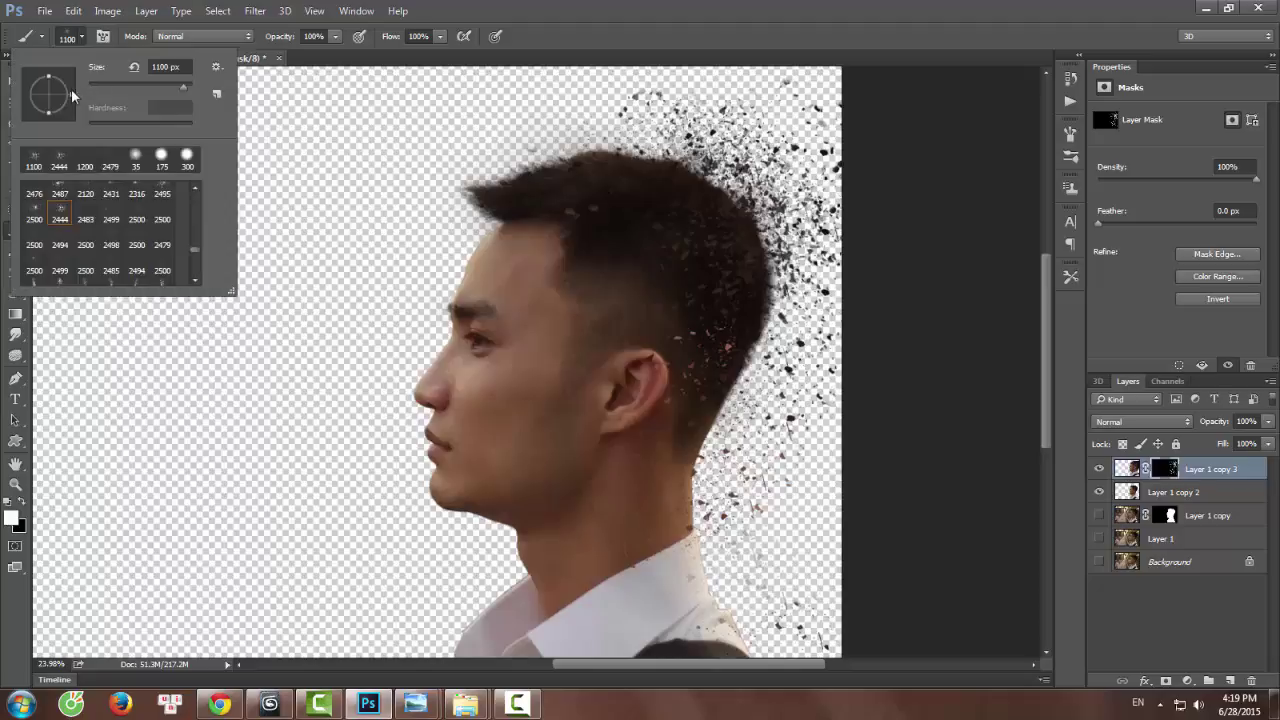
{"action": "left_click_drag", "start_coordinate": [71, 97], "coordinate": [103, 117]}
{"action": "left_click", "coordinate": [772, 362]}
{"action": "left_click", "coordinate": [78, 37]}
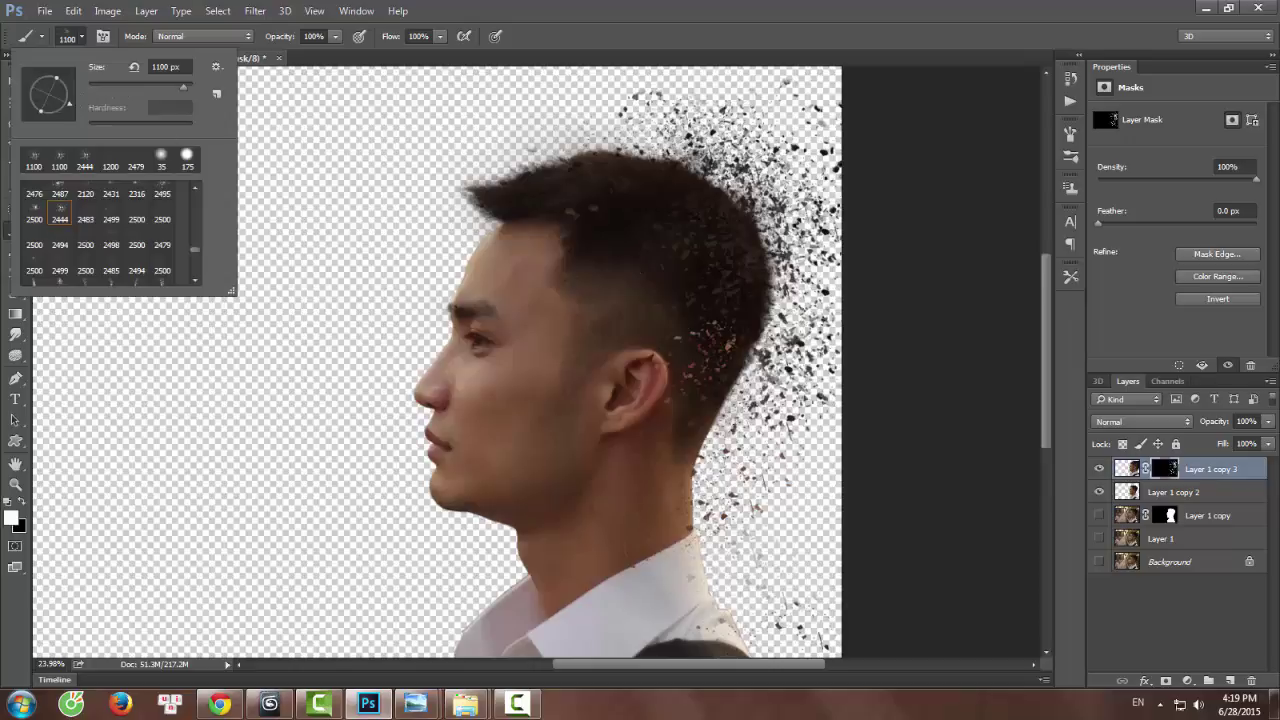
{"action": "left_click", "coordinate": [766, 222]}
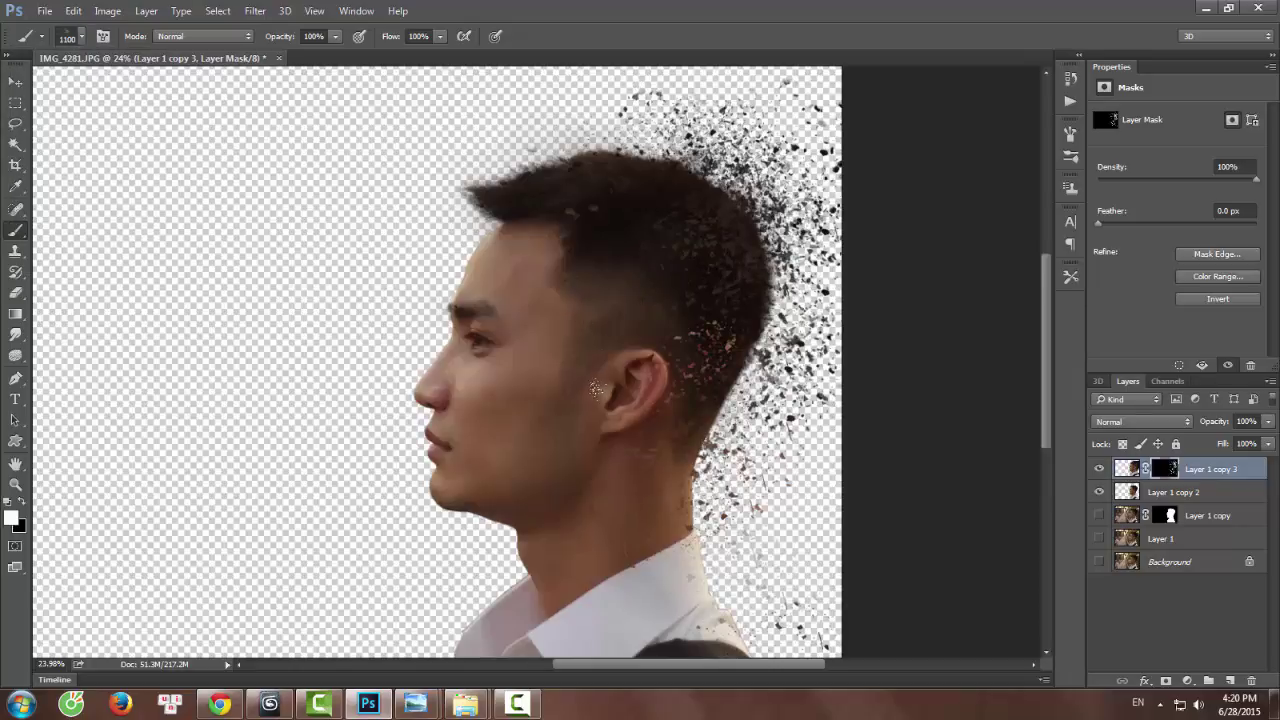
{"action": "left_click", "coordinate": [600, 388]}
{"action": "left_click", "coordinate": [600, 388]}
{"action": "left_click_drag", "start_coordinate": [630, 351], "coordinate": [648, 298]}
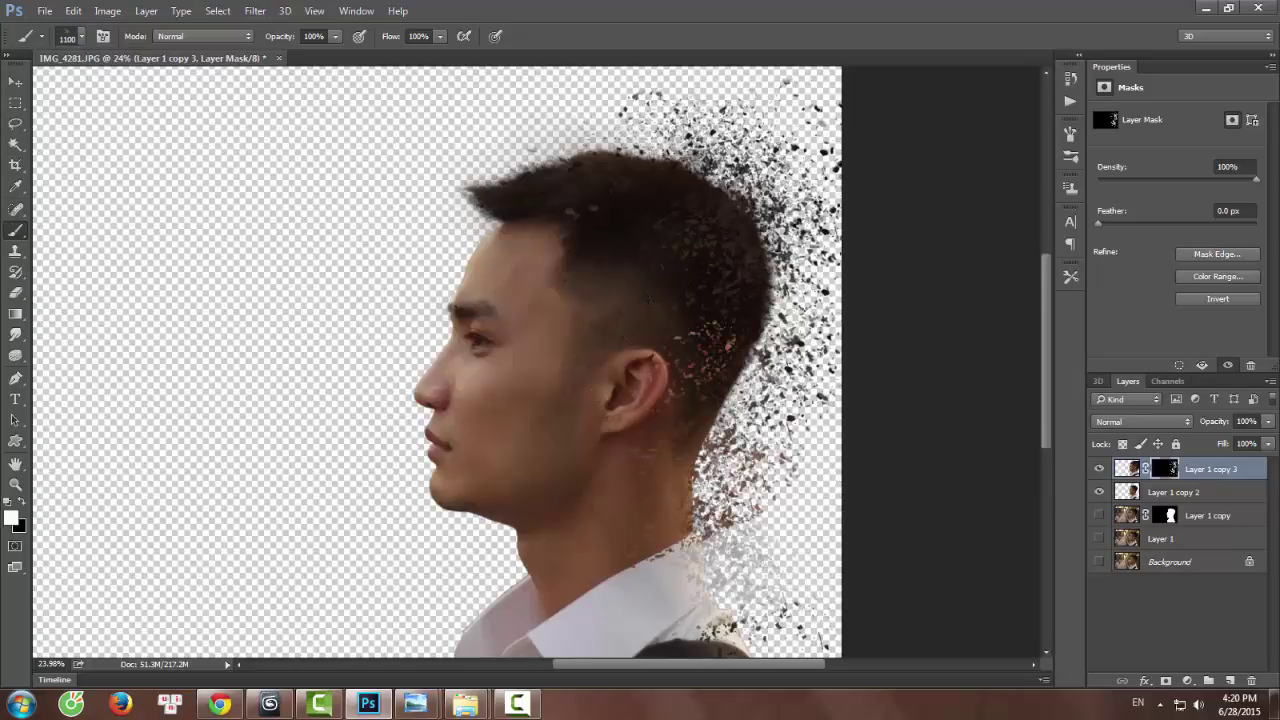
{"action": "scroll", "coordinate": [676, 436], "scroll_direction": "down", "scroll_amount": 1}
{"action": "left_click", "coordinate": [684, 517]}
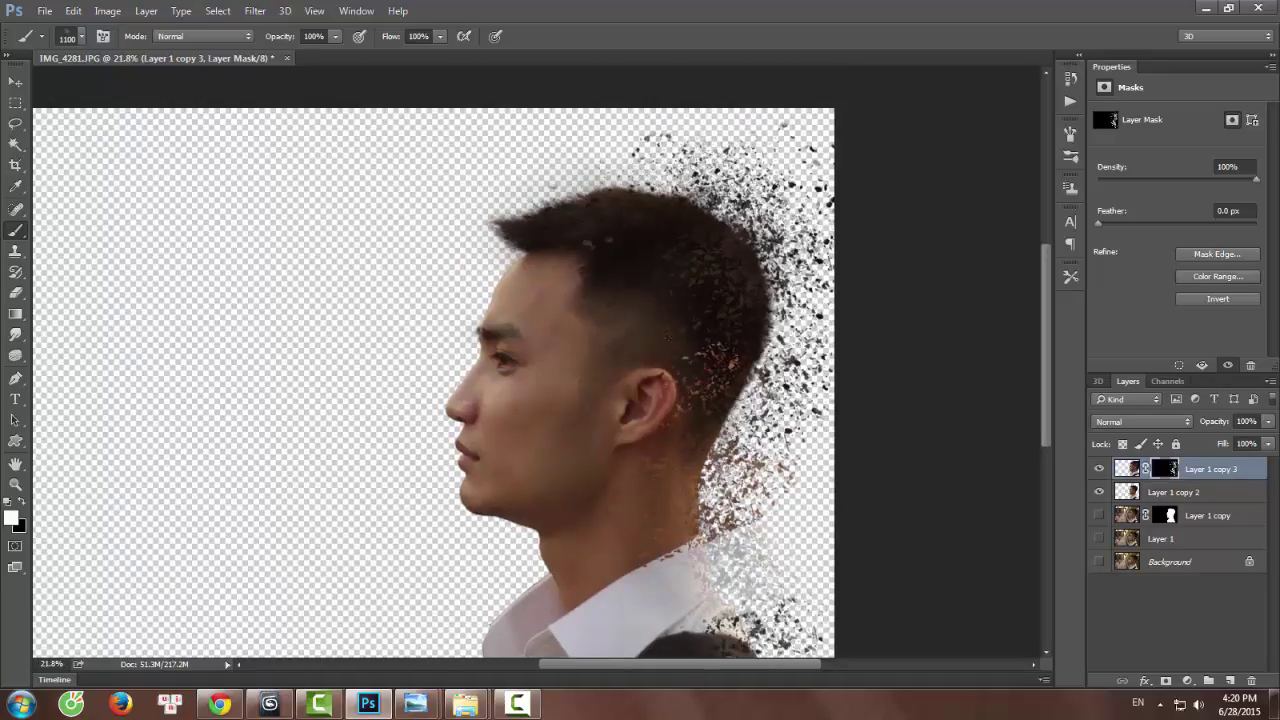
{"action": "scroll", "coordinate": [754, 448], "scroll_direction": "up", "scroll_amount": 1}
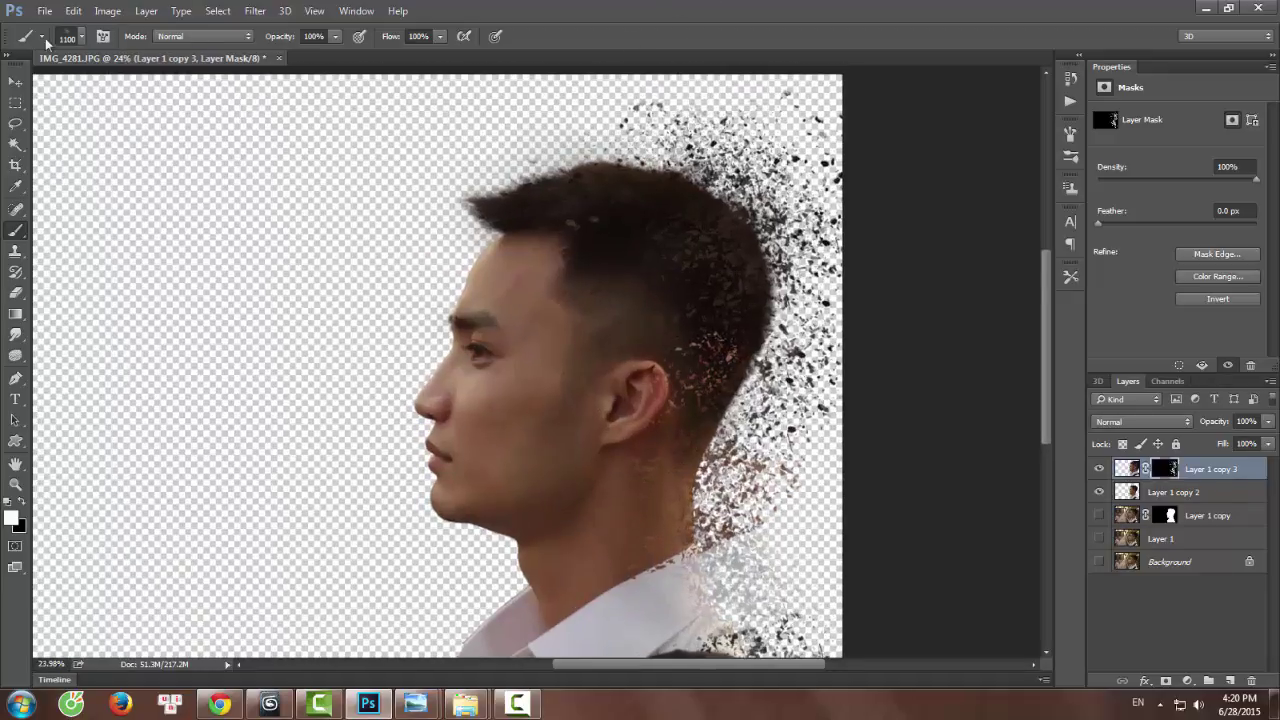
Choose the 2499 px particle preset, reduce it to 1200 px, and stamp fine particles above the top of the hair.
{"action": "left_click", "coordinate": [80, 38]}
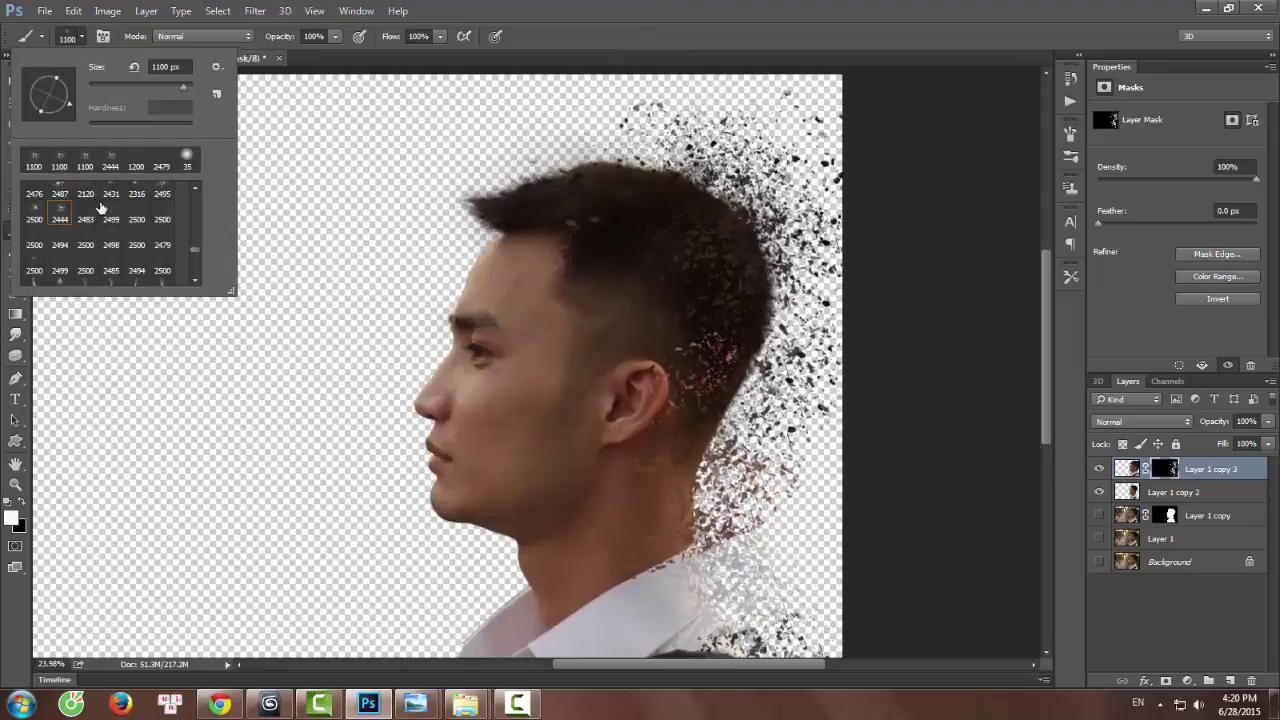
{"action": "left_click", "coordinate": [110, 212]}
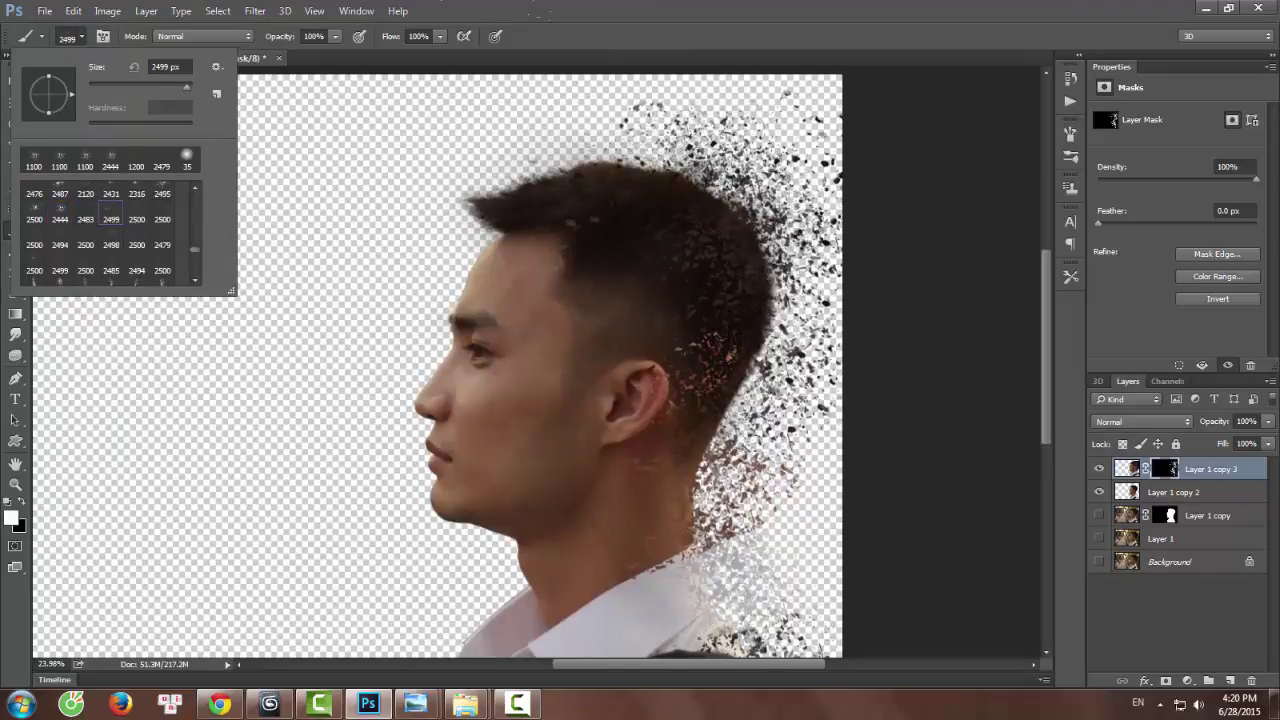
{"action": "key", "text": "Return"}
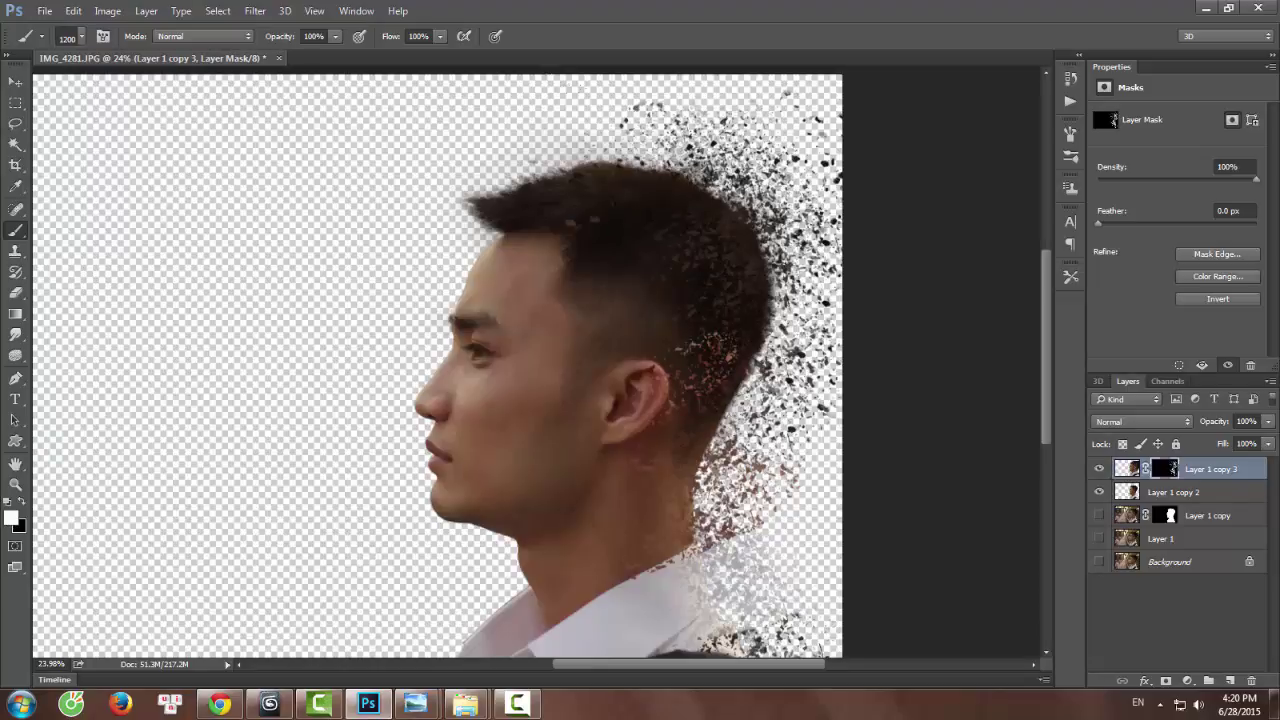
{"action": "left_click", "coordinate": [603, 140]}
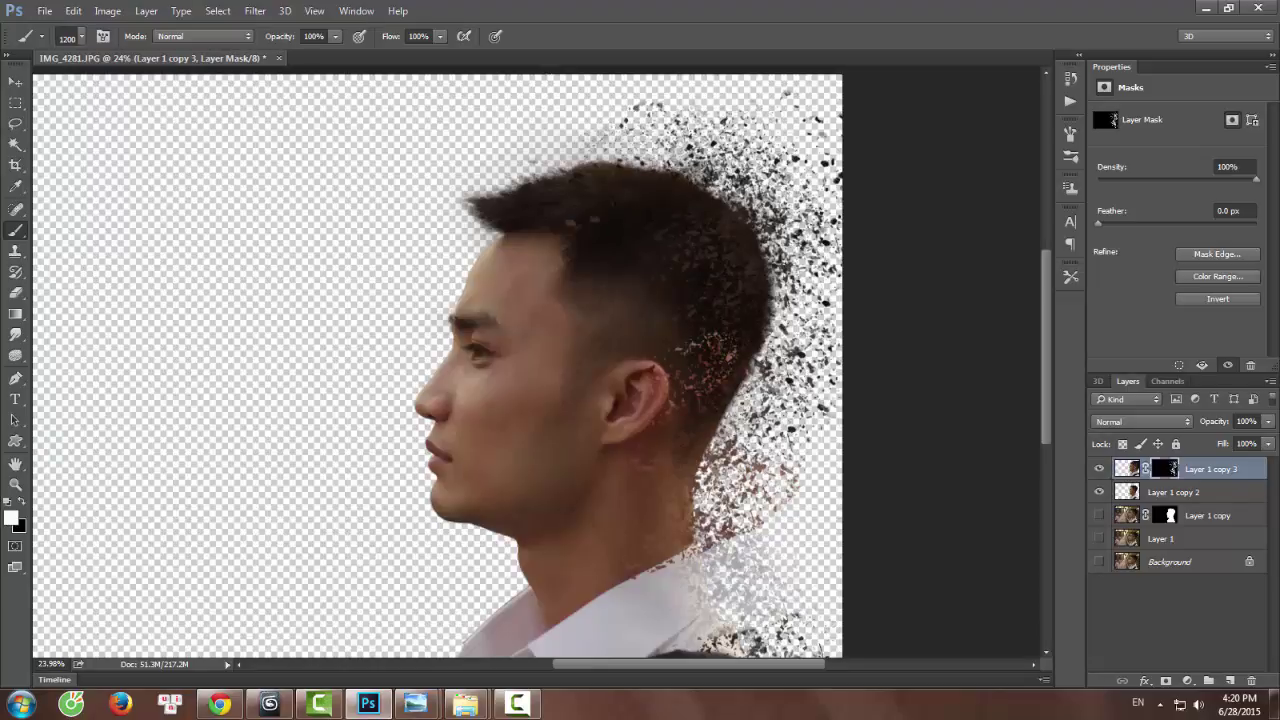
Show Layer 1 as the background behind the dispersed cutout and inspect the particles around the ear.
{"action": "left_click", "coordinate": [1100, 538]}
{"action": "key", "text": "ctrl+0"}
{"action": "scroll", "coordinate": [908, 413], "scroll_direction": "up", "scroll_amount": 8}
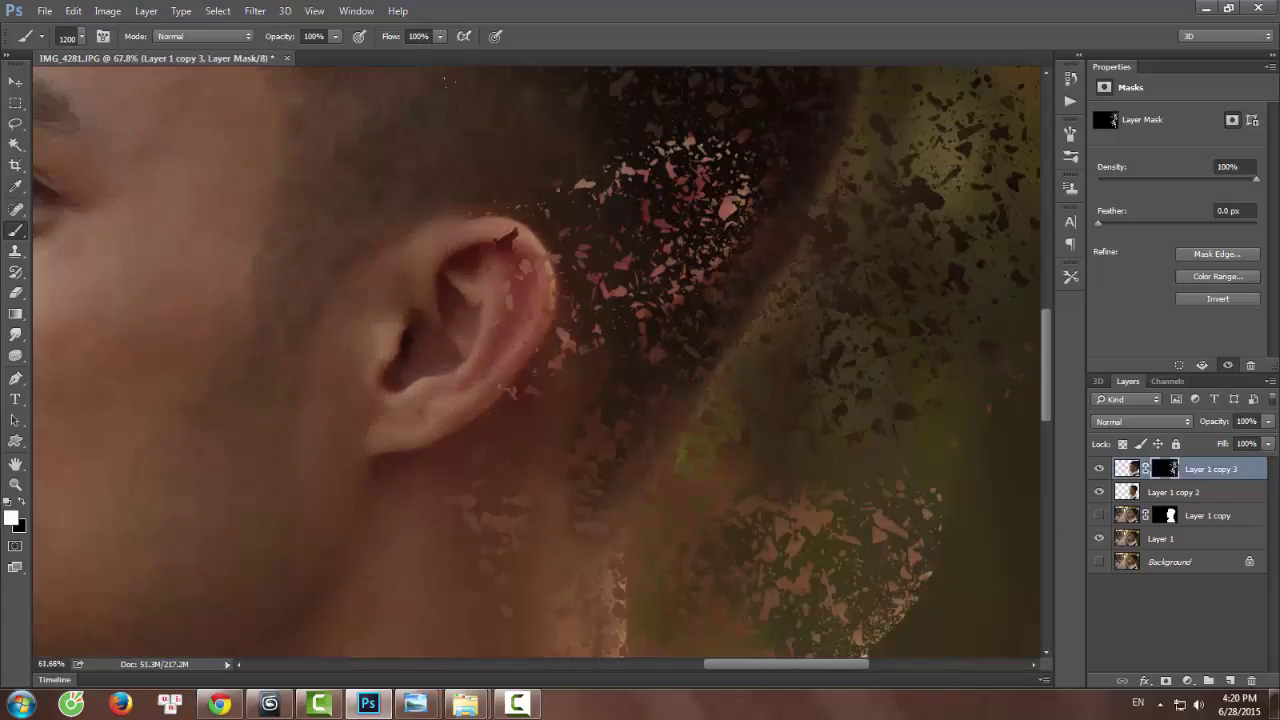
{"action": "scroll", "coordinate": [708, 354], "scroll_direction": "down", "scroll_amount": 4}
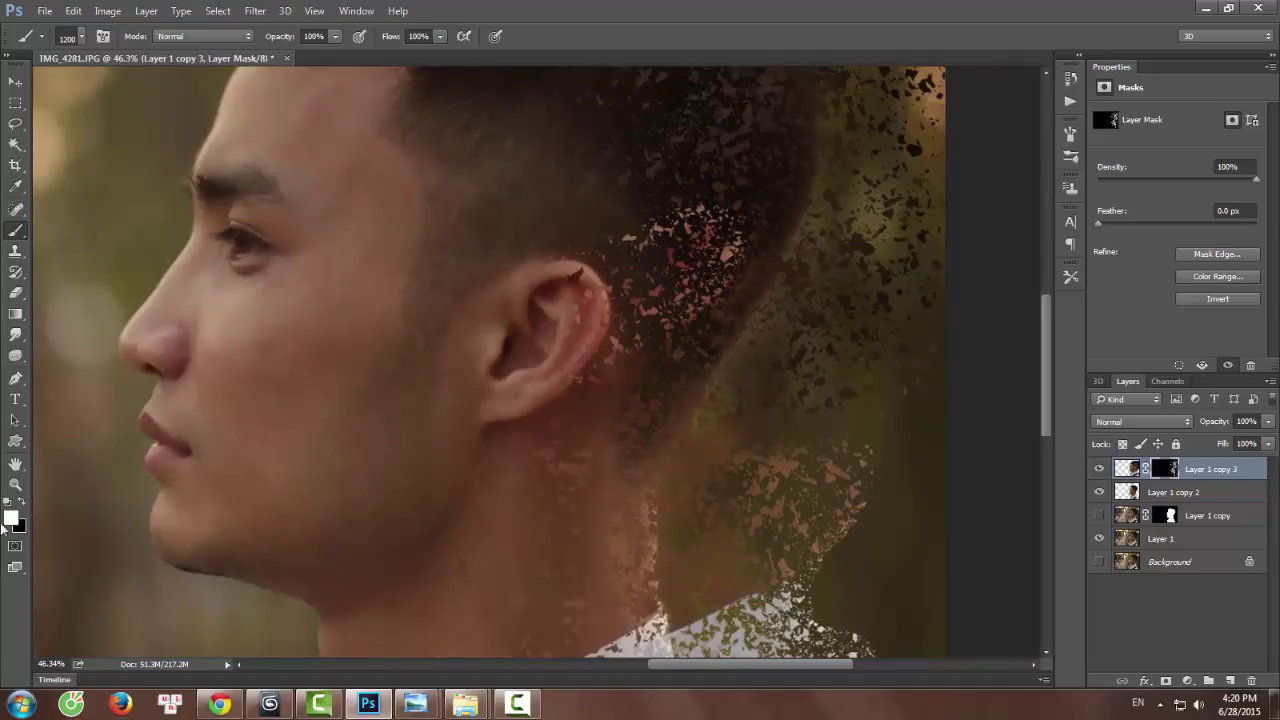
Switch the foreground color to black and try hiding the particles over the ear with the 19 px round brush enlarged to 400 px.
{"action": "left_click", "coordinate": [24, 502]}
{"action": "left_click", "coordinate": [66, 37]}
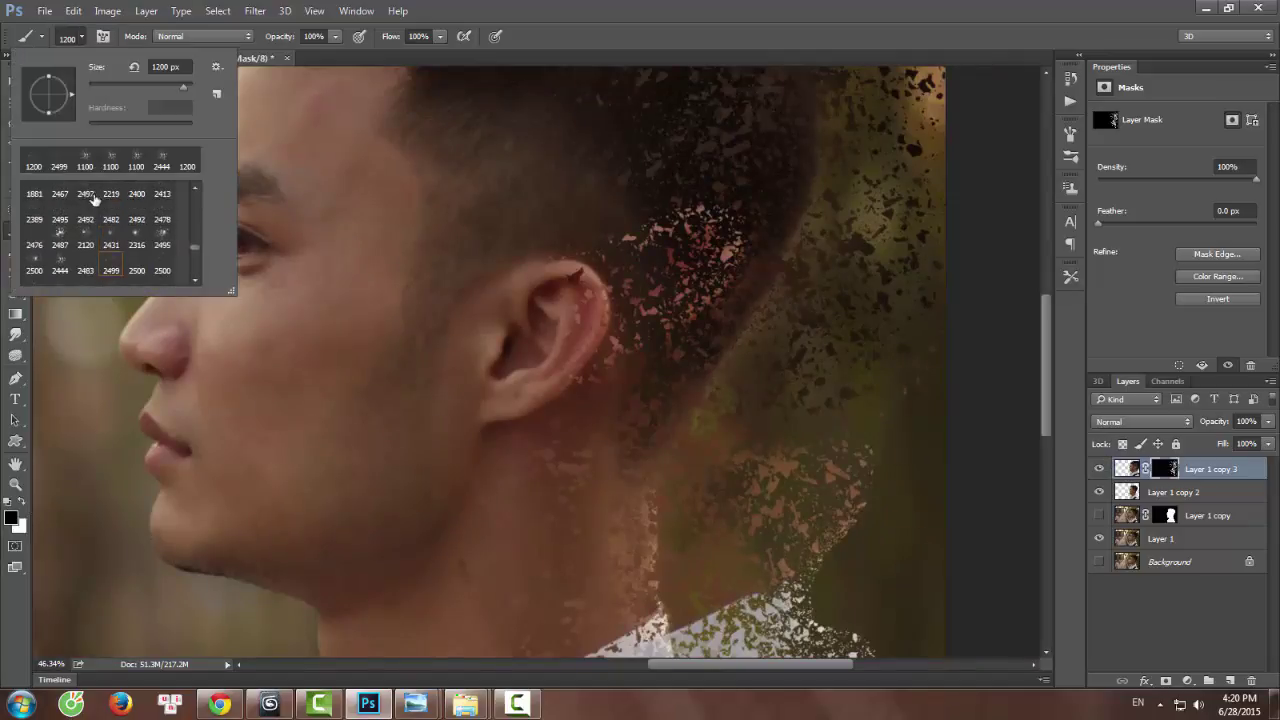
{"action": "left_click", "coordinate": [160, 250]}
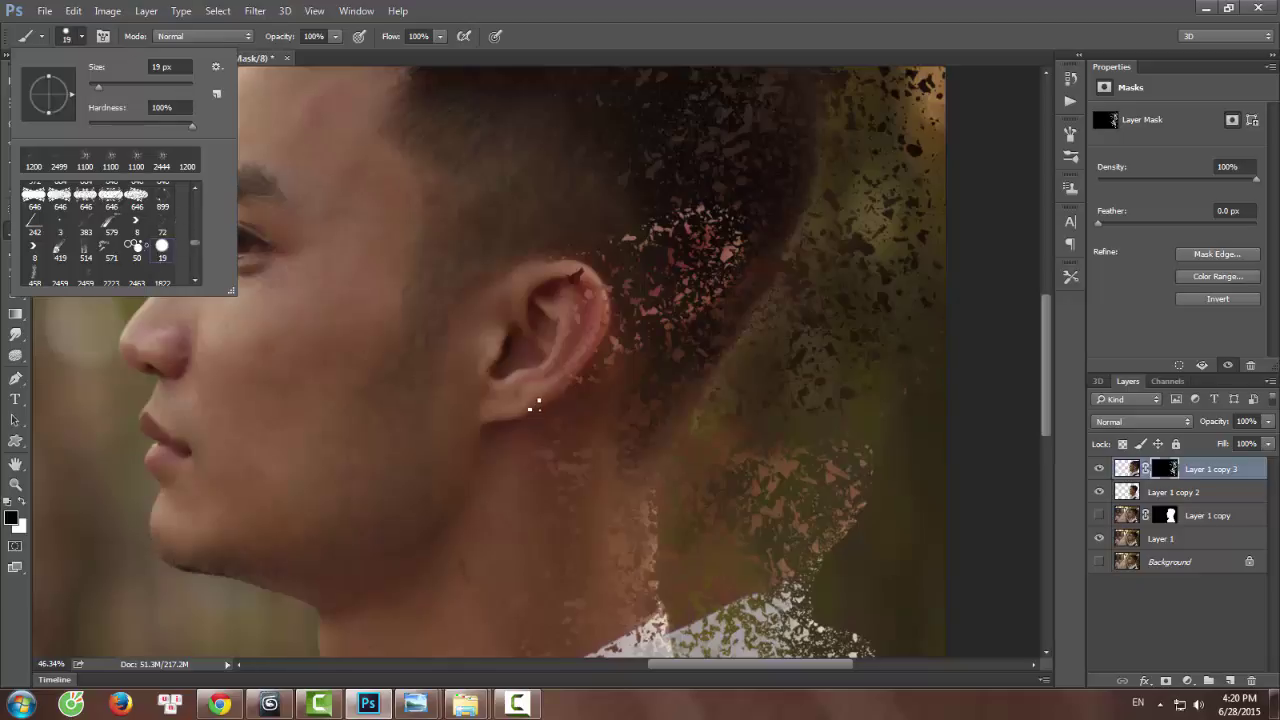
{"action": "left_click", "coordinate": [535, 405]}
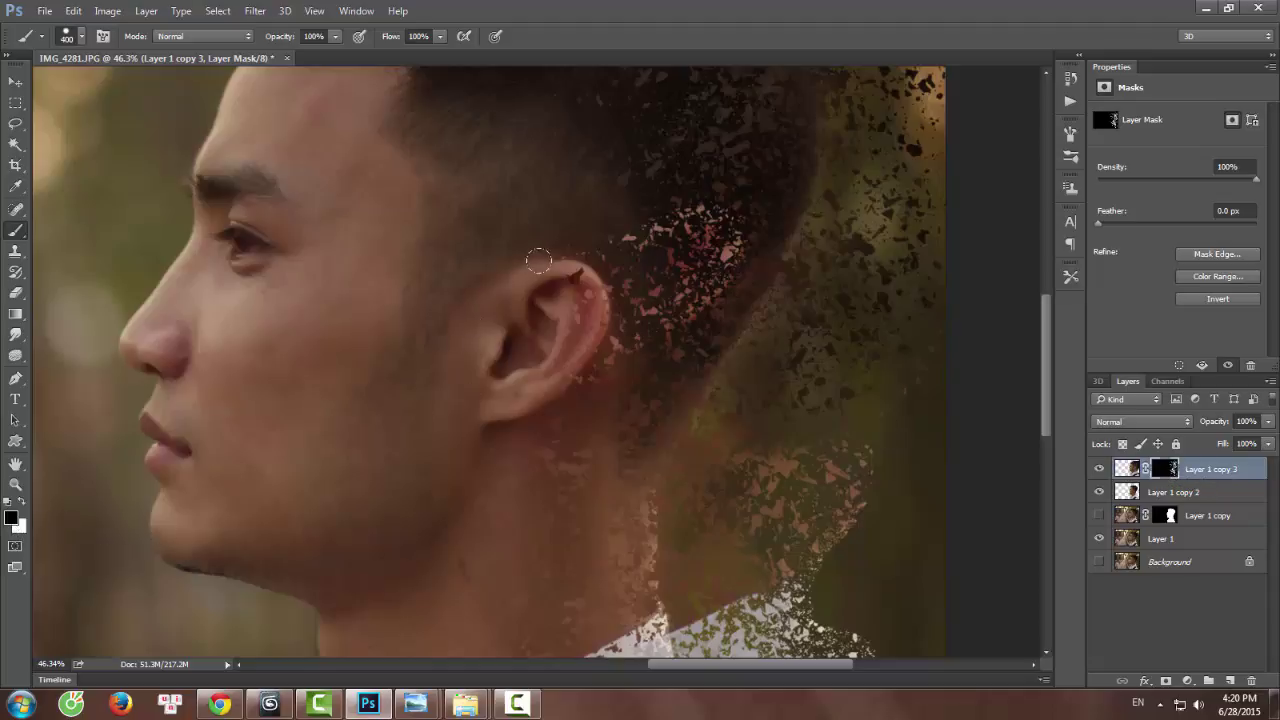
{"action": "left_click_drag", "start_coordinate": [538, 261], "coordinate": [555, 320]}
{"action": "key", "text": "ctrl+z"}
Reselect the 19 px hard round brush, enlarge it to 150 px, and mask out the particles around the ear's edge.
{"action": "left_click", "coordinate": [81, 37]}
{"action": "left_click_drag", "start_coordinate": [195, 245], "coordinate": [200, 192]}
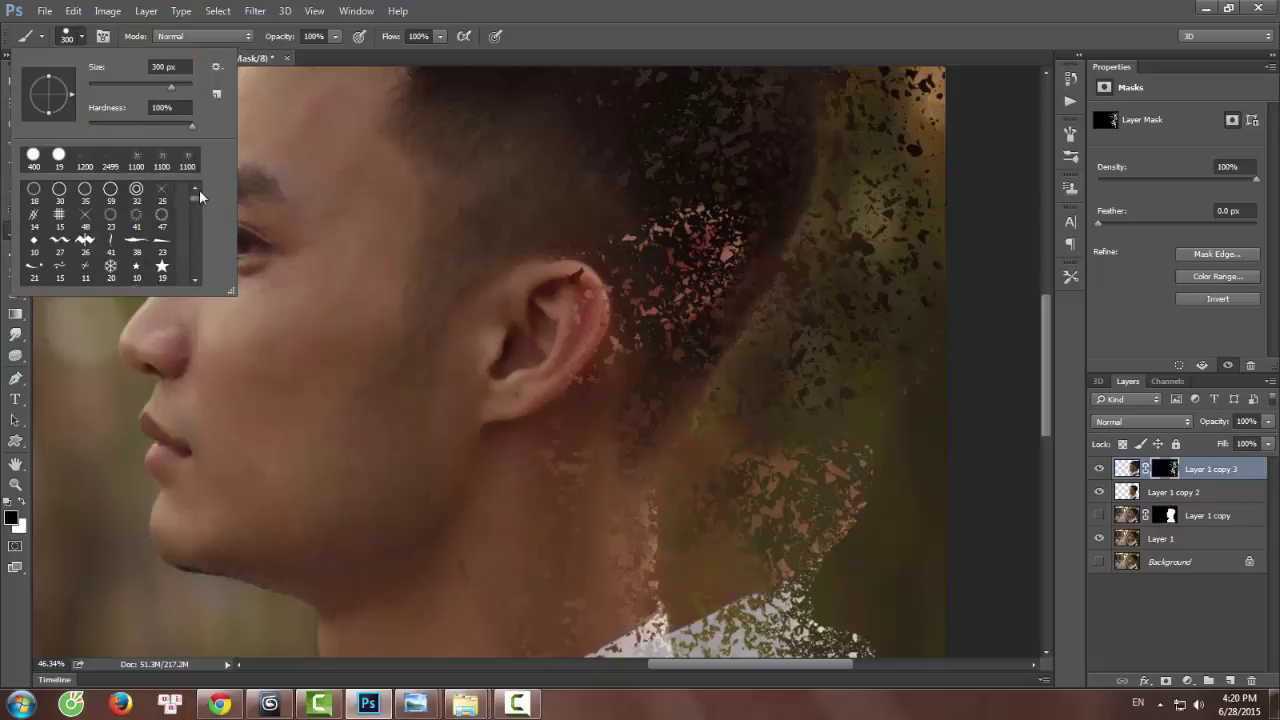
{"action": "left_click", "coordinate": [60, 158]}
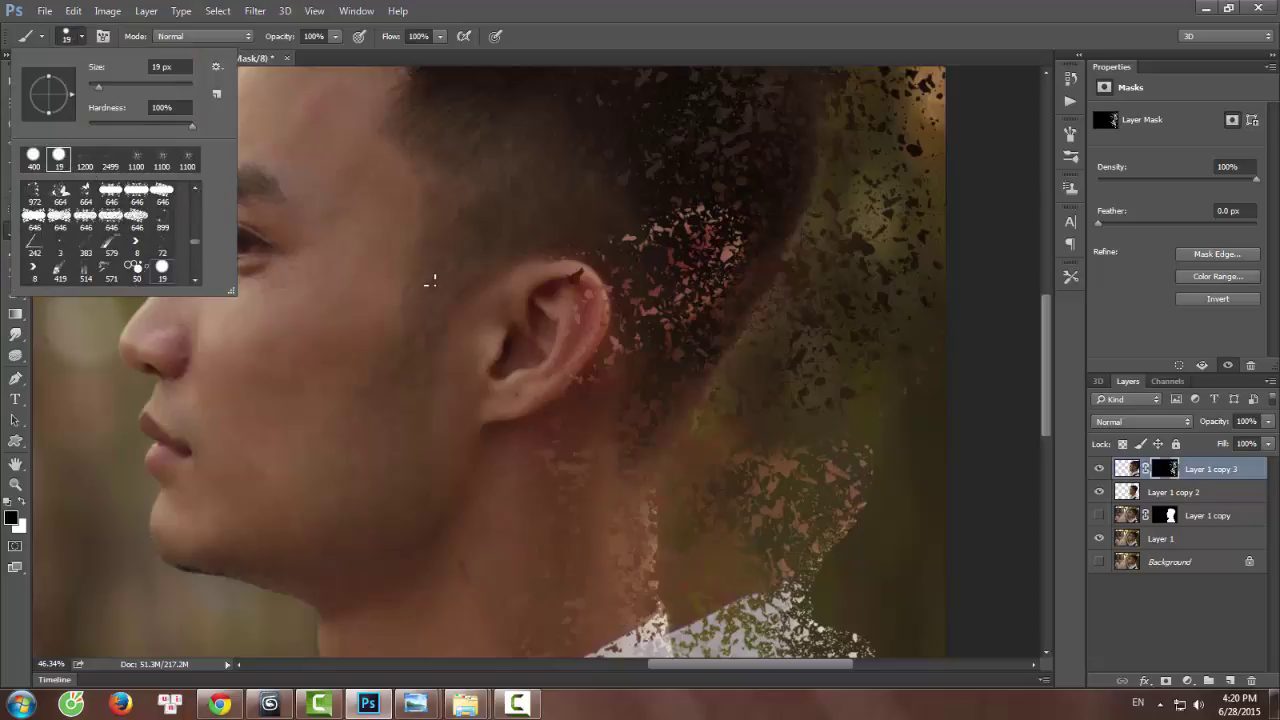
{"action": "left_click", "coordinate": [430, 282]}
{"action": "key", "text": "bracketright"}
{"action": "key", "text": "bracketright"}
{"action": "key", "text": "bracketright"}
{"action": "key", "text": "bracketright"}
{"action": "key", "text": "bracketright"}
{"action": "key", "text": "bracketright"}
{"action": "key", "text": "bracketright"}
{"action": "key", "text": "bracketright"}
{"action": "key", "text": "bracketright"}
{"action": "key", "text": "bracketright"}
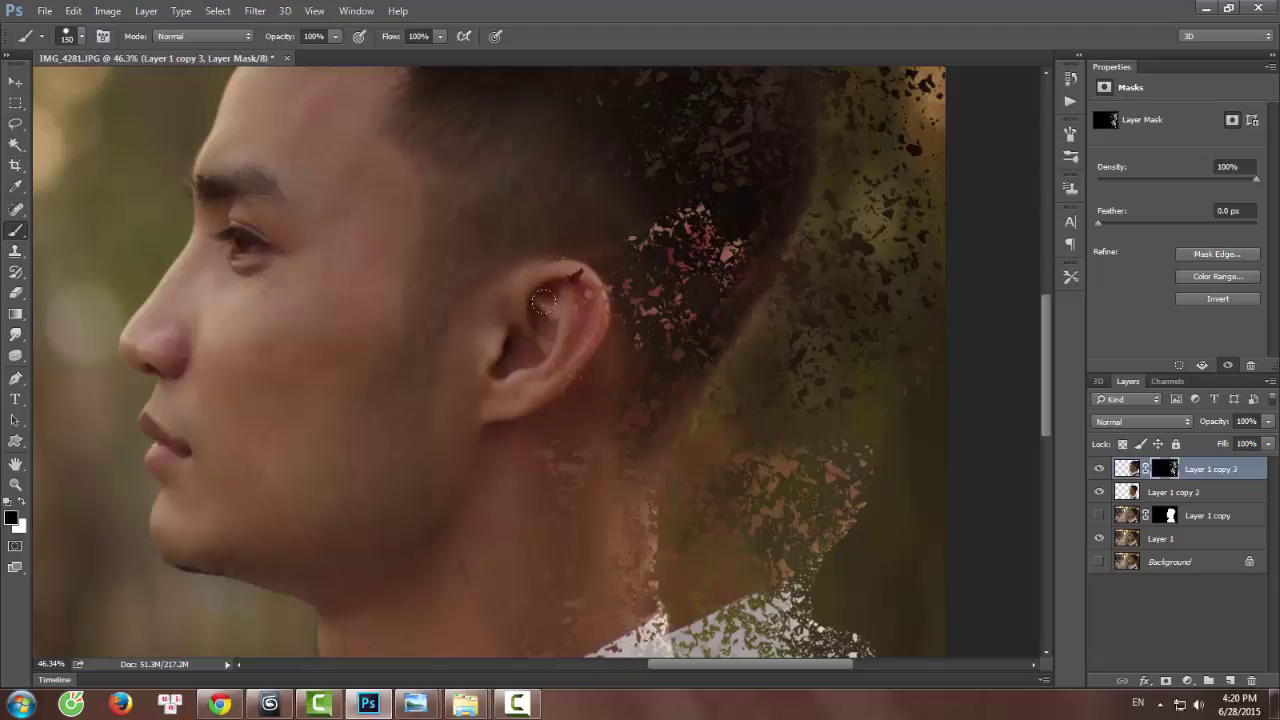
{"action": "scroll", "coordinate": [571, 394], "scroll_direction": "down", "scroll_amount": 5}
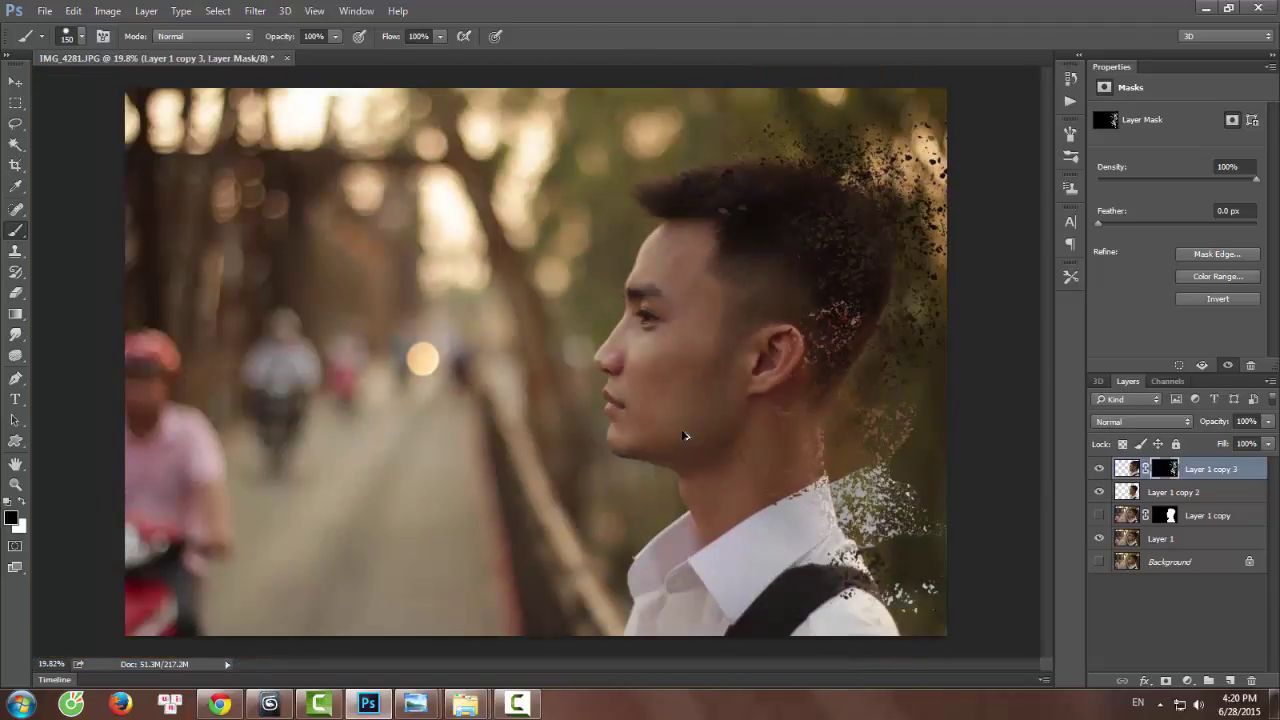
Choose the 48 px round brush at 100% hardness and paint the remaining marks off the ear on the top layer's mask.
{"action": "scroll", "coordinate": [549, 246], "scroll_direction": "up", "scroll_amount": 2}
{"action": "left_click", "coordinate": [80, 37]}
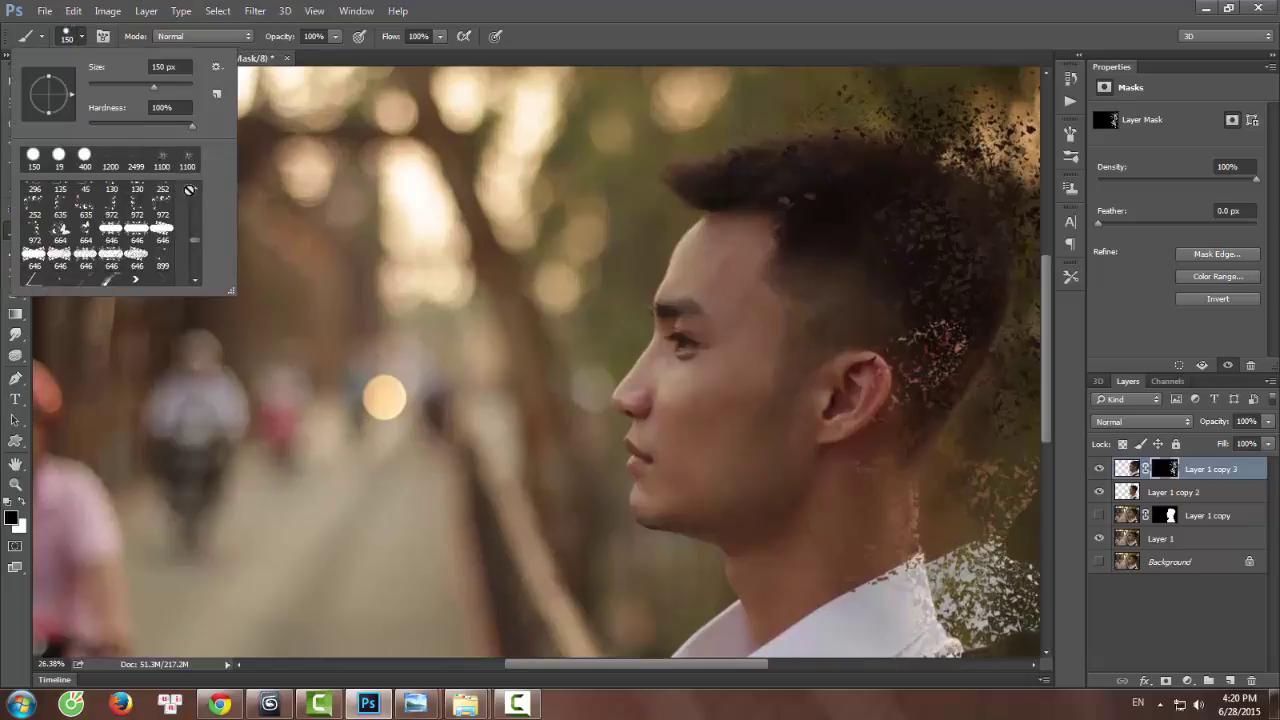
{"action": "left_click_drag", "start_coordinate": [196, 246], "coordinate": [203, 229]}
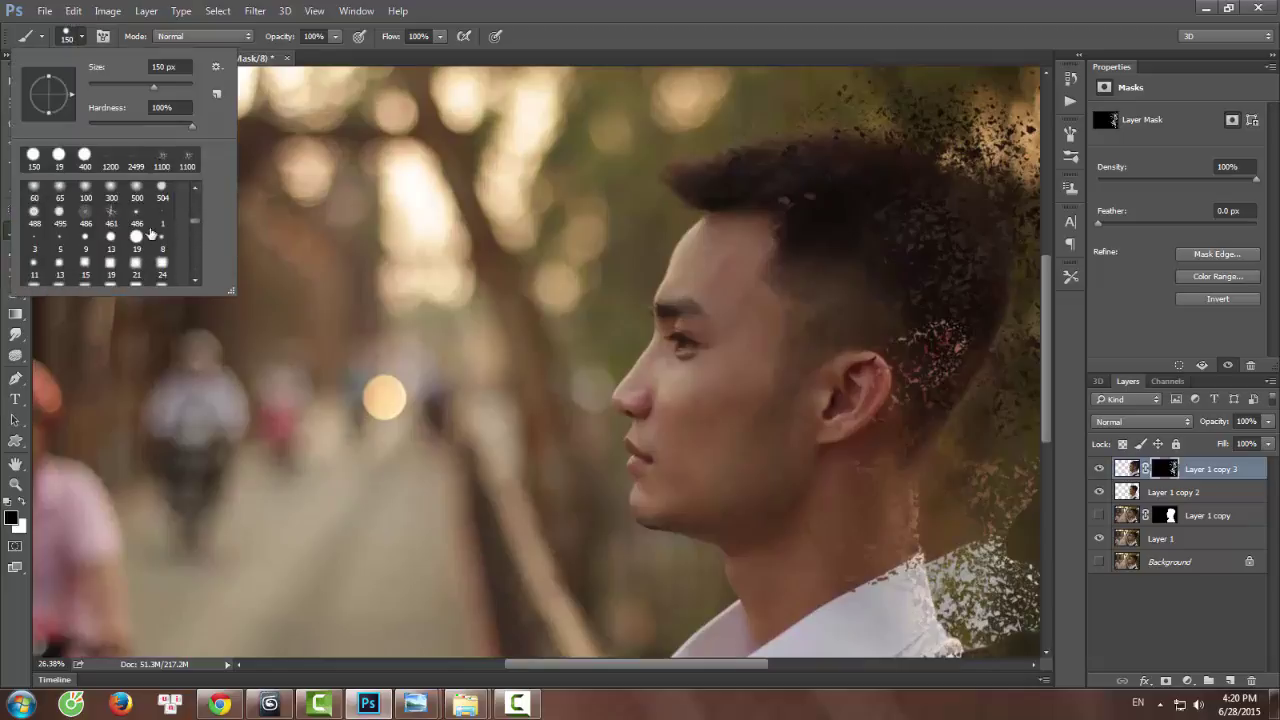
{"action": "scroll", "coordinate": [150, 233], "scroll_direction": "up", "scroll_amount": 2}
{"action": "left_click", "coordinate": [111, 222]}
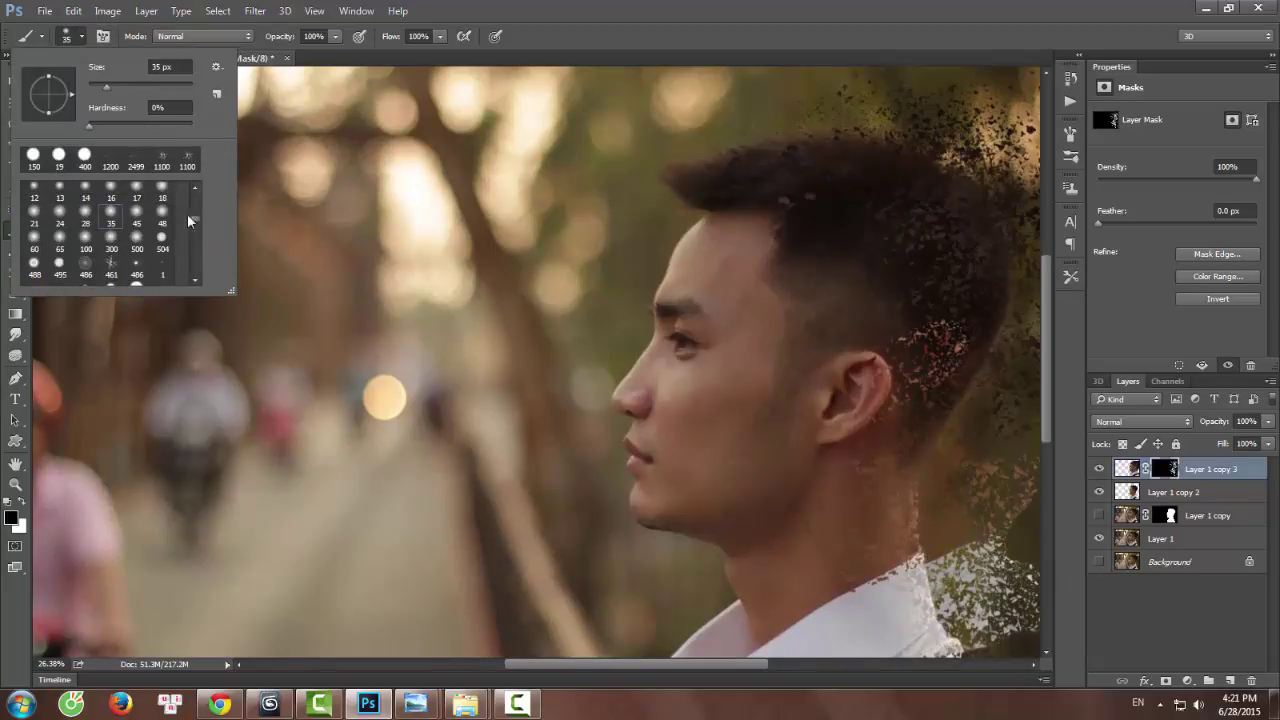
{"action": "scroll", "coordinate": [150, 235], "scroll_direction": "up", "scroll_amount": 3}
{"action": "left_click", "coordinate": [111, 198]}
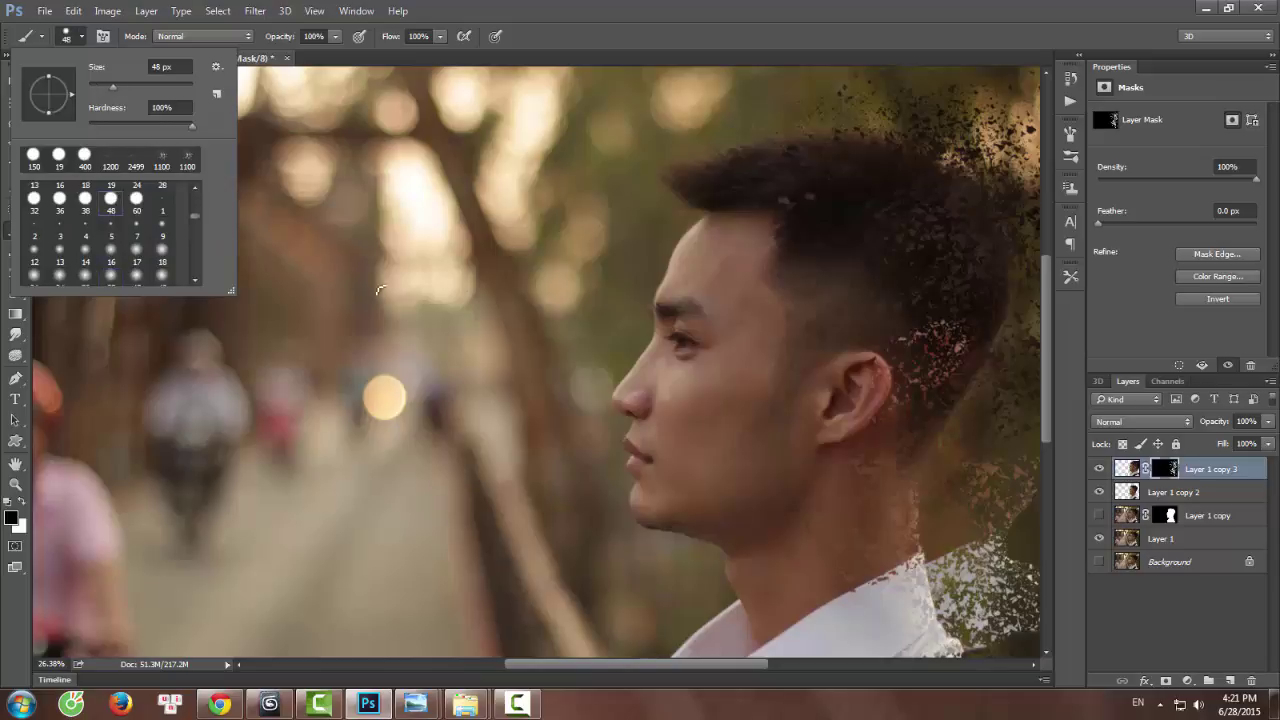
{"action": "left_click", "coordinate": [380, 291]}
{"action": "scroll", "coordinate": [685, 358], "scroll_direction": "up", "scroll_amount": 1}
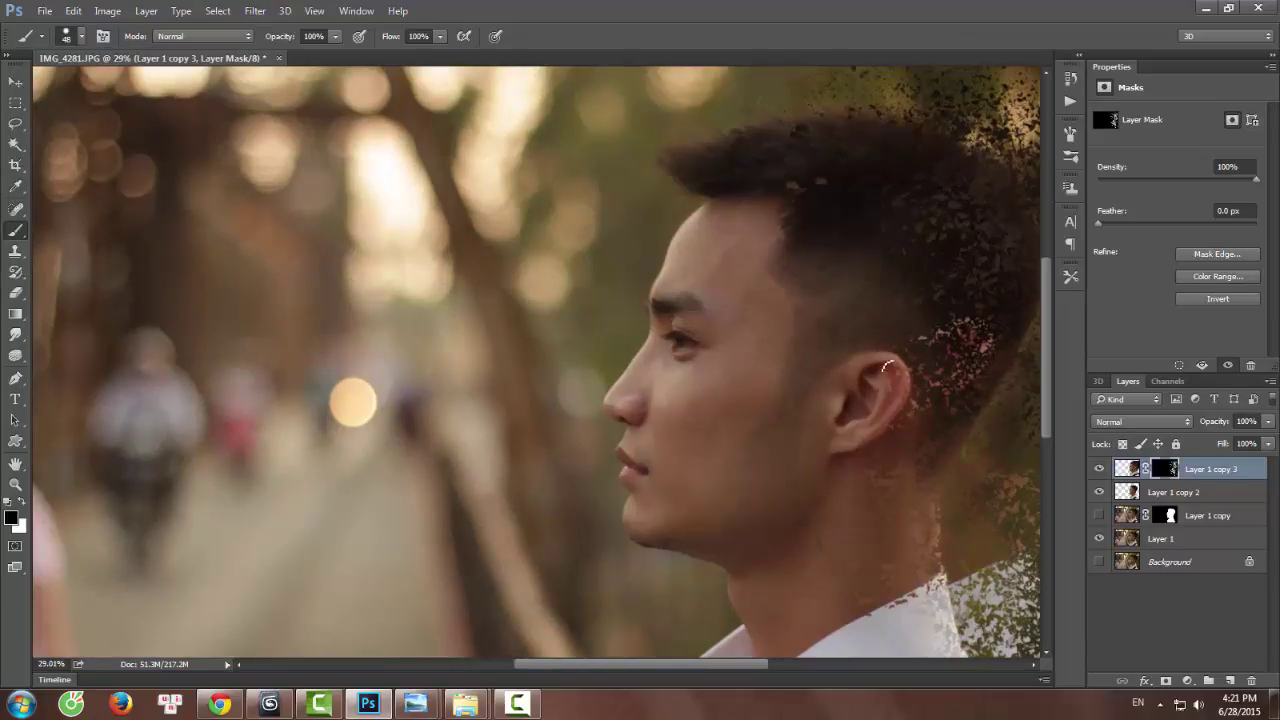
{"action": "scroll", "coordinate": [893, 383], "scroll_direction": "up", "scroll_amount": 6}
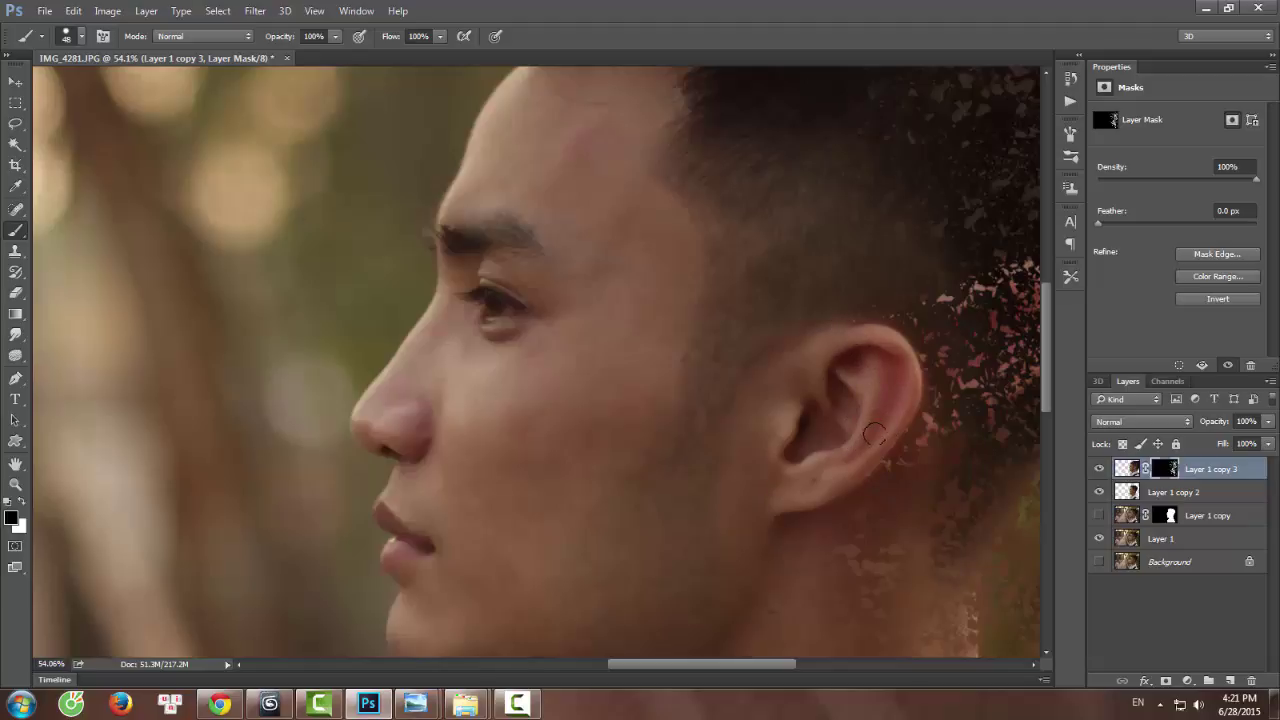
Set the round brush to 80 px and paint the stray specks off the shirt's shoulder on the top layer's mask.
{"action": "scroll", "coordinate": [810, 530], "scroll_direction": "up", "scroll_amount": 1}
{"action": "left_click_drag", "start_coordinate": [808, 544], "coordinate": [709, 181]}
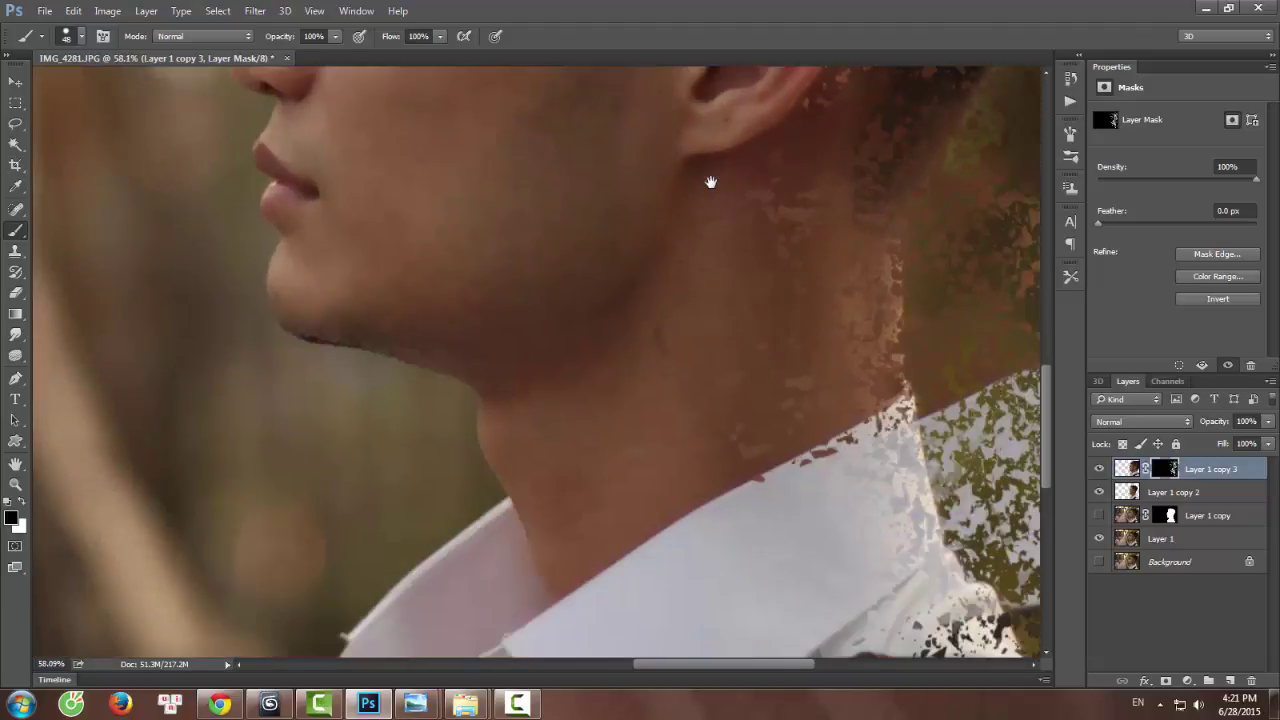
{"action": "scroll", "coordinate": [738, 400], "scroll_direction": "down", "scroll_amount": 4}
{"action": "scroll", "coordinate": [725, 434], "scroll_direction": "up", "scroll_amount": 5}
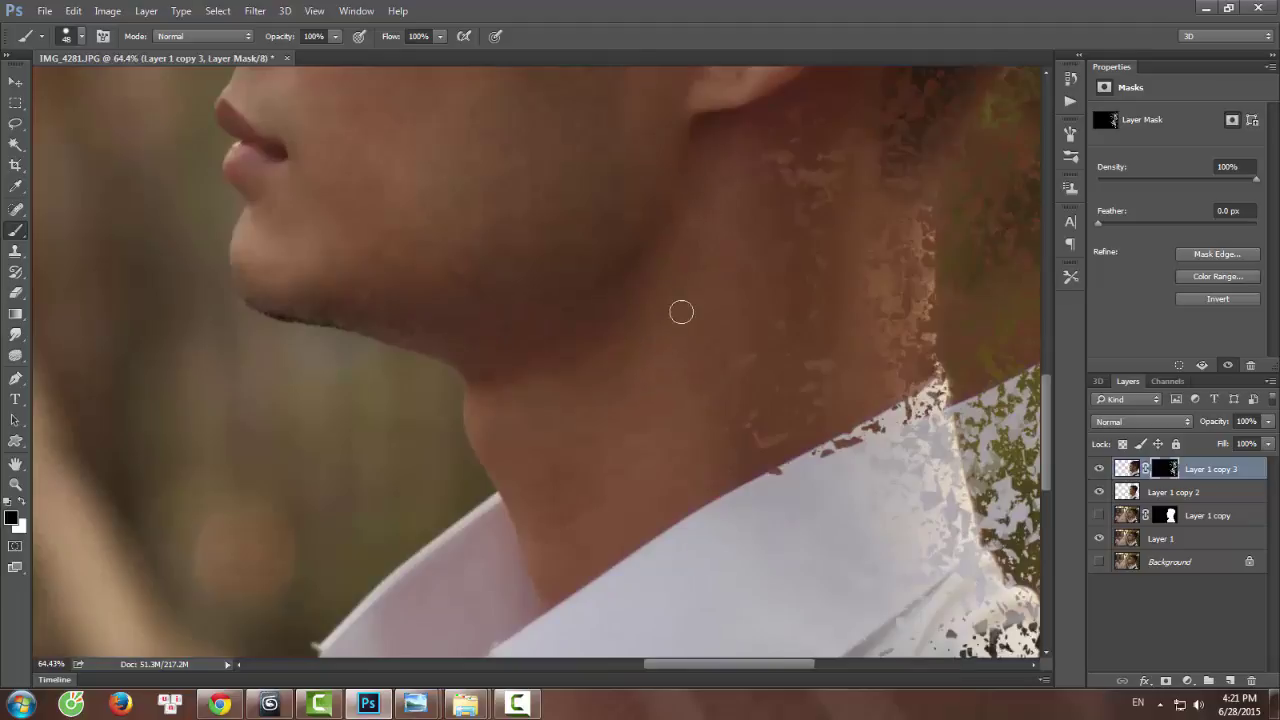
{"action": "scroll", "coordinate": [690, 412], "scroll_direction": "down", "scroll_amount": 4}
{"action": "left_click_drag", "start_coordinate": [606, 517], "coordinate": [671, 177]}
{"action": "scroll", "coordinate": [714, 245], "scroll_direction": "up", "scroll_amount": 4}
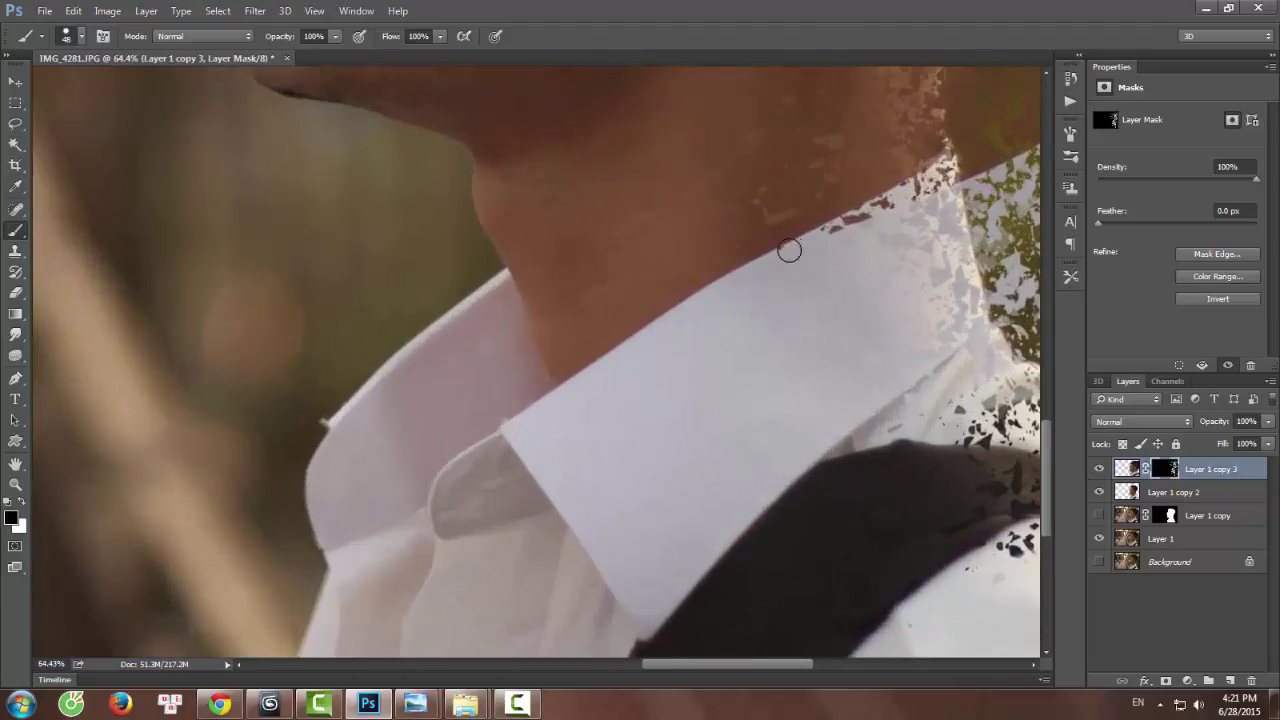
{"action": "key", "text": "bracketleft"}
{"action": "left_click_drag", "start_coordinate": [1002, 550], "coordinate": [1052, 537]}
{"action": "scroll", "coordinate": [932, 550], "scroll_direction": "down", "scroll_amount": 3}
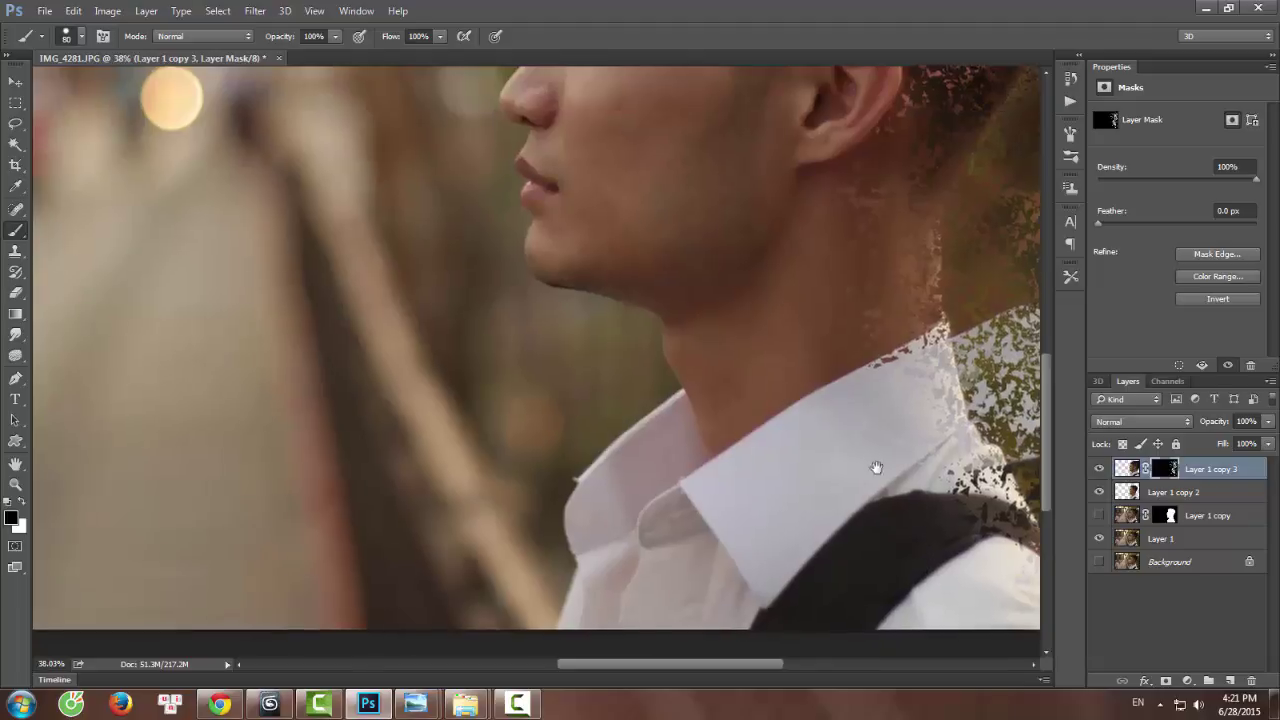
Examine the dispersion particles around the hair, ear, neck and collar for leftover marks.
{"action": "left_click_drag", "start_coordinate": [876, 468], "coordinate": [784, 511]}
{"action": "scroll", "coordinate": [769, 262], "scroll_direction": "up", "scroll_amount": 4}
{"action": "left_click_drag", "start_coordinate": [769, 257], "coordinate": [769, 483]}
{"action": "left_click_drag", "start_coordinate": [726, 231], "coordinate": [696, 438]}
{"action": "scroll", "coordinate": [665, 400], "scroll_direction": "up", "scroll_amount": 3}
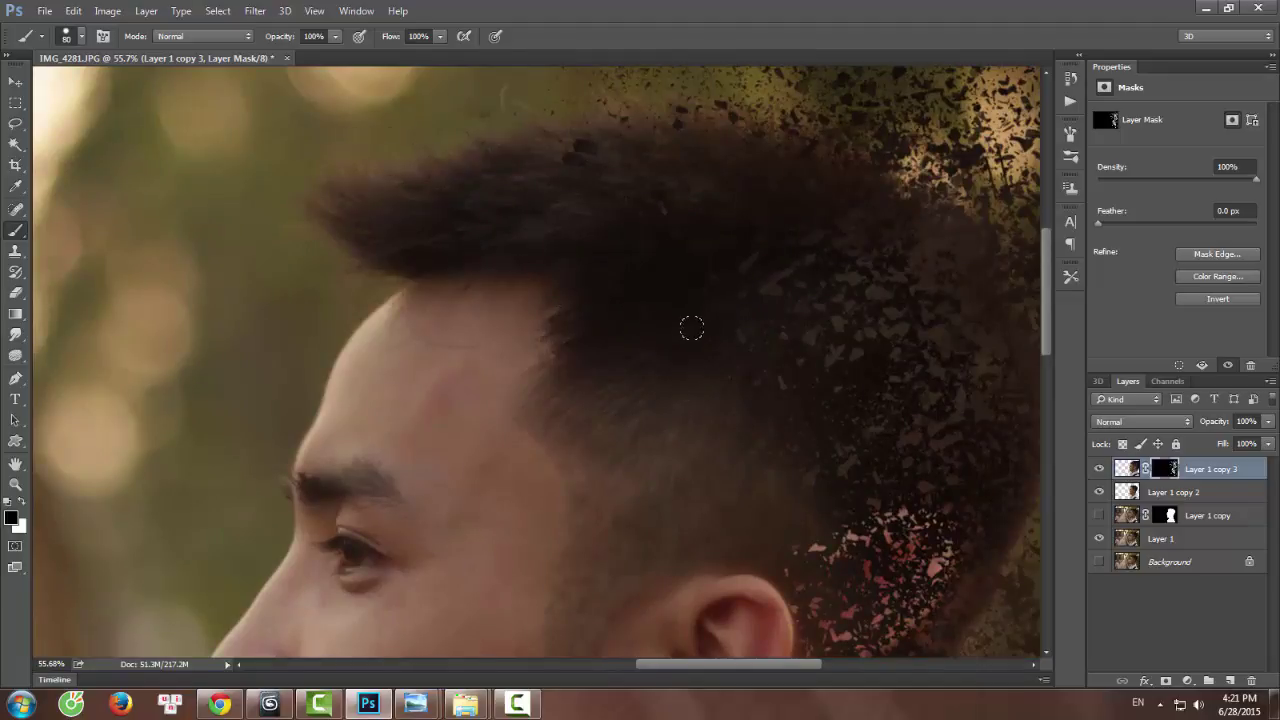
{"action": "scroll", "coordinate": [688, 400], "scroll_direction": "down", "scroll_amount": 5}
{"action": "scroll", "coordinate": [770, 450], "scroll_direction": "up", "scroll_amount": 3}
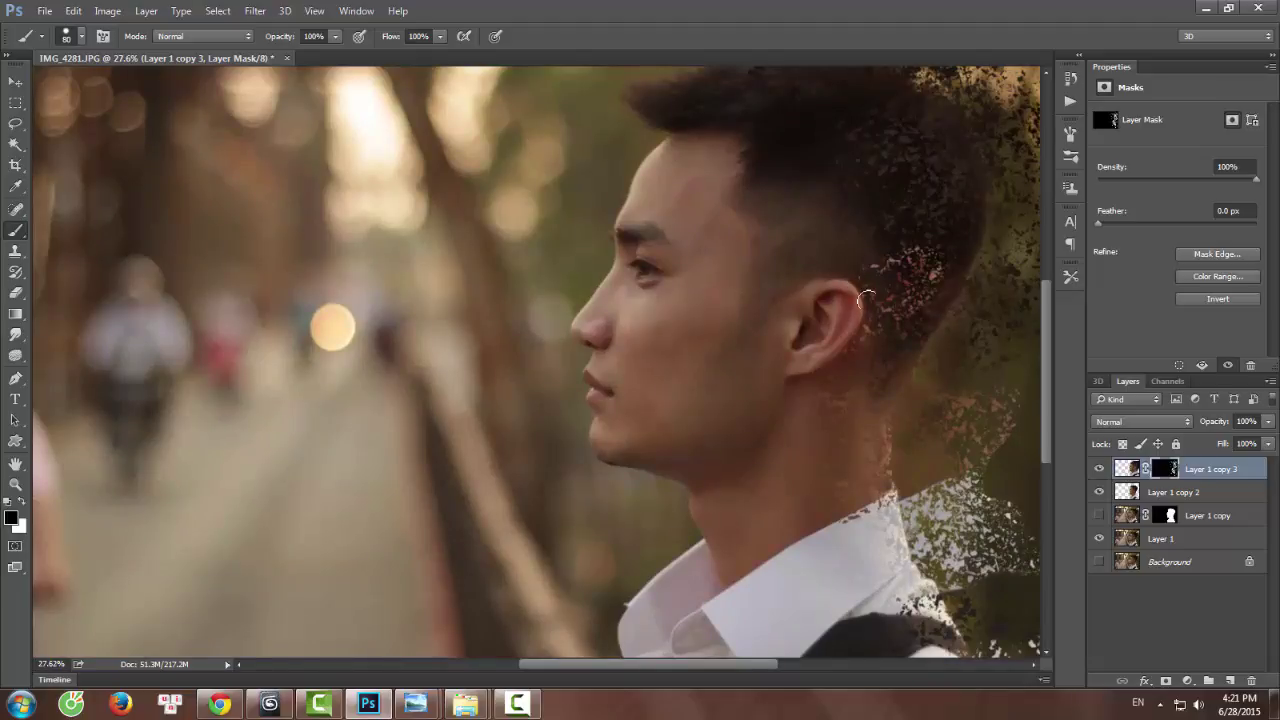
{"action": "scroll", "coordinate": [866, 298], "scroll_direction": "down", "scroll_amount": 1}
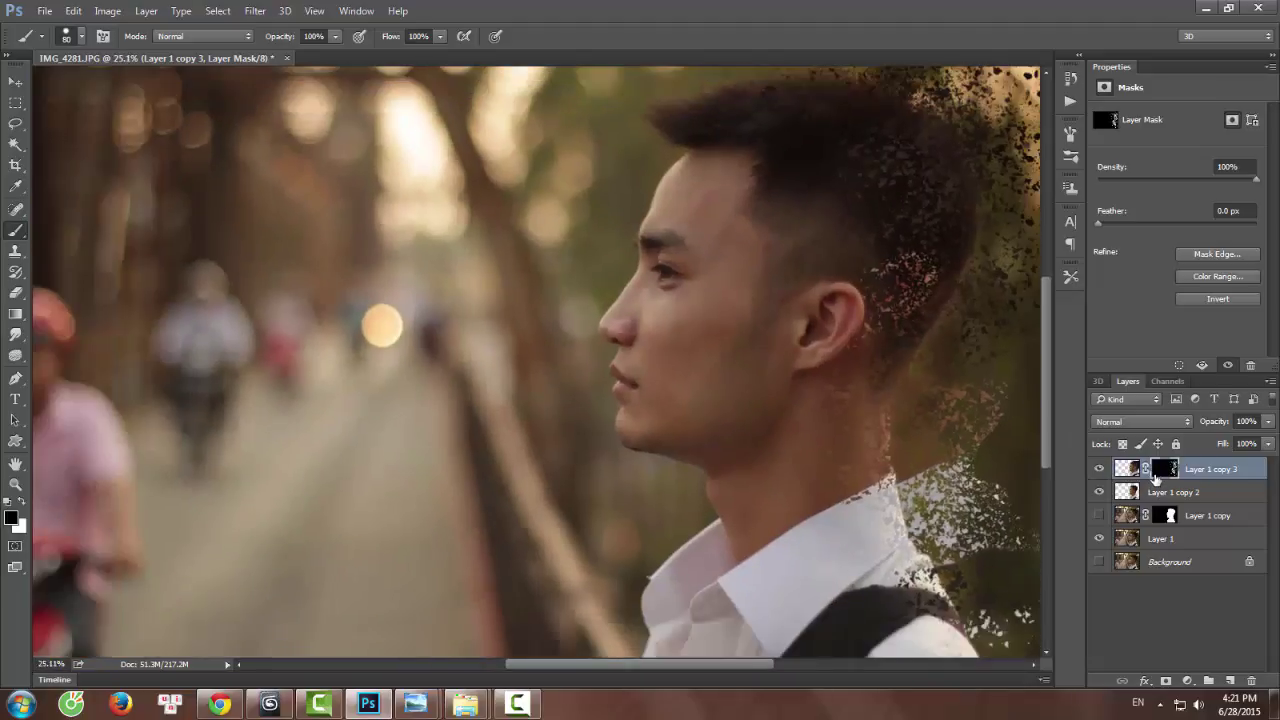
Try the Camera Raw filter on Layer 1 copy 3's image with Temperature +29, Exposure +1.00 and reduced Contrast.
{"action": "left_click", "coordinate": [1125, 469]}
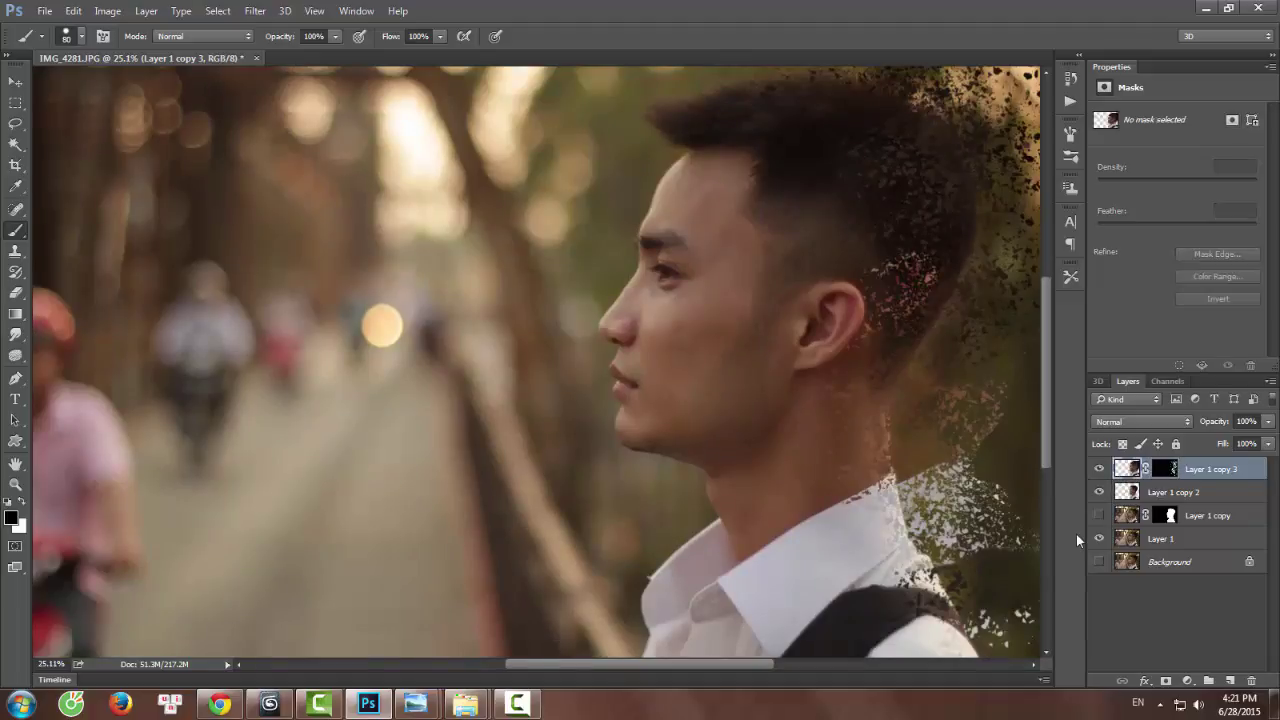
{"action": "left_click", "coordinate": [254, 11]}
{"action": "left_click", "coordinate": [293, 104]}
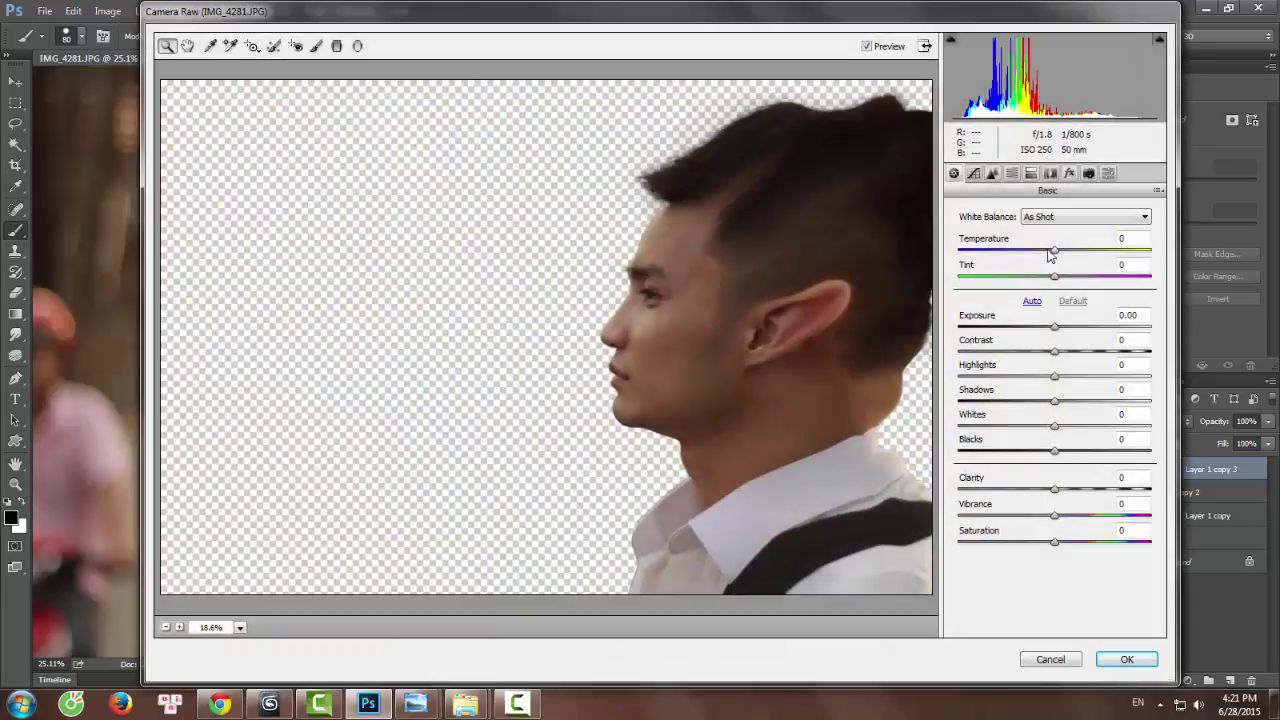
{"action": "left_click_drag", "start_coordinate": [1049, 255], "coordinate": [1082, 252]}
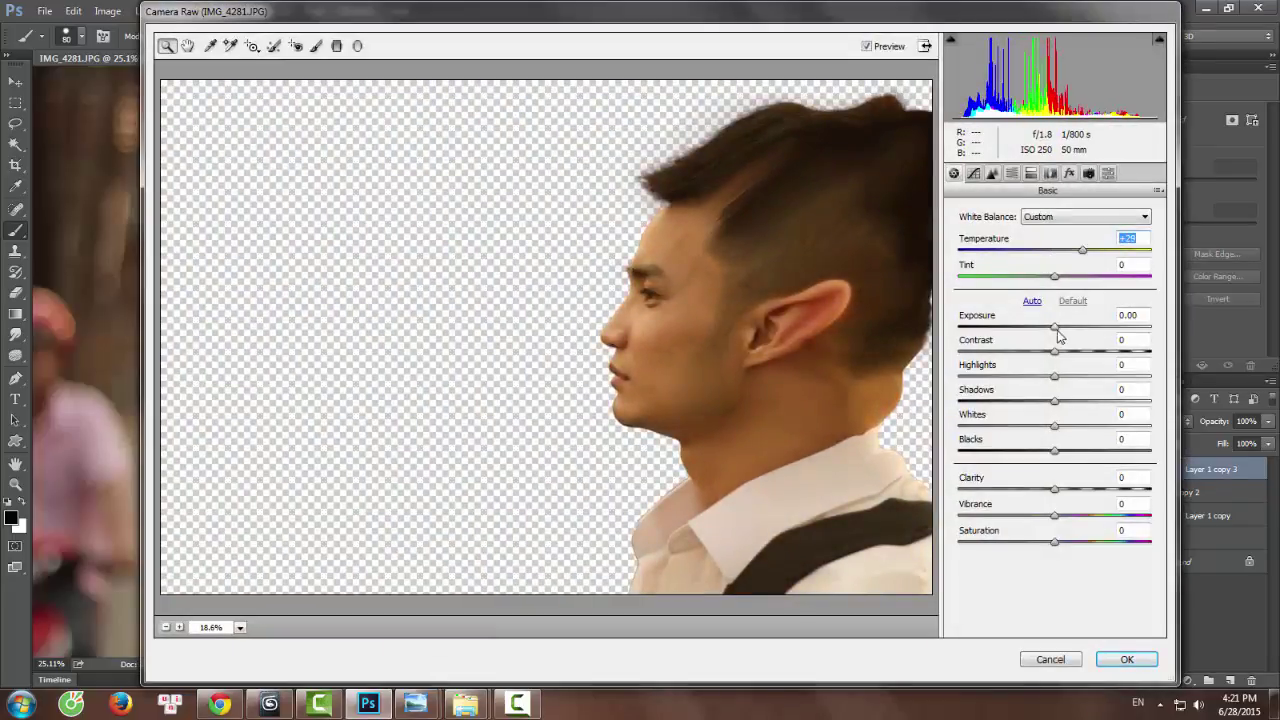
{"action": "left_click_drag", "start_coordinate": [1057, 331], "coordinate": [1026, 352]}
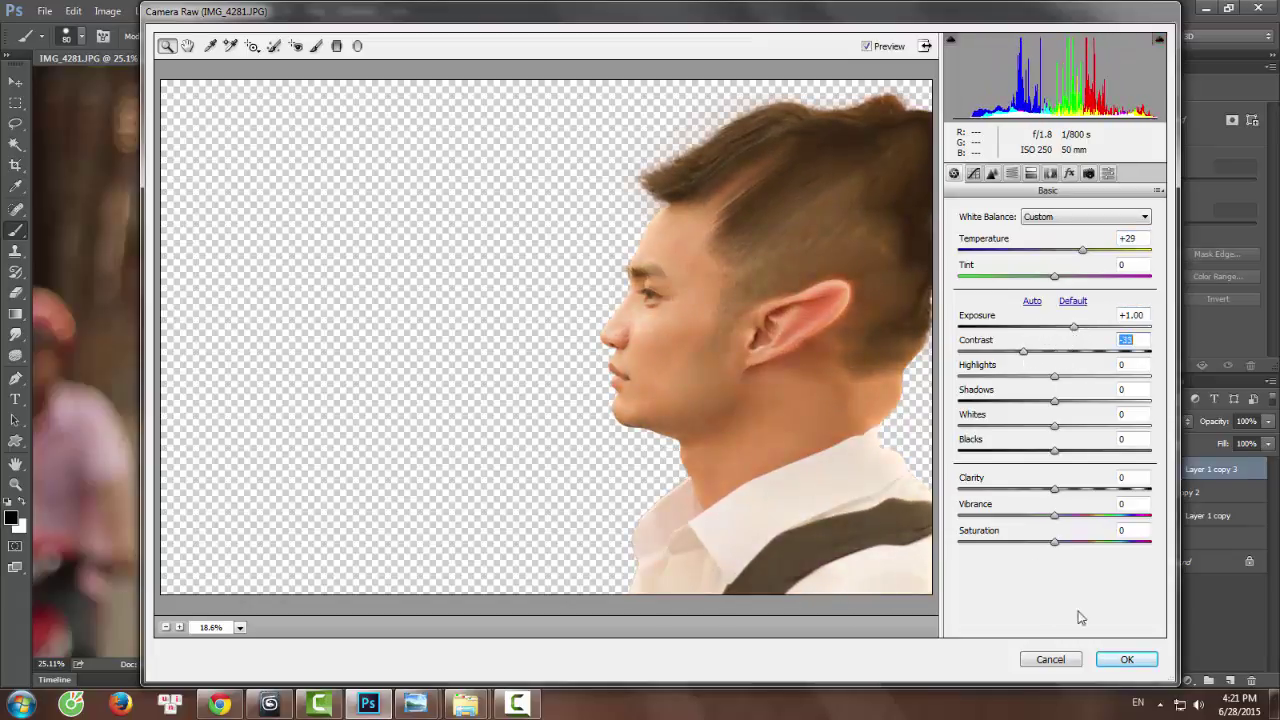
{"action": "left_click", "coordinate": [1118, 656]}
Inspect the recolored particles against the whole photo and undo the Camera Raw adjustment.
{"action": "scroll", "coordinate": [895, 322], "scroll_direction": "down", "scroll_amount": 3}
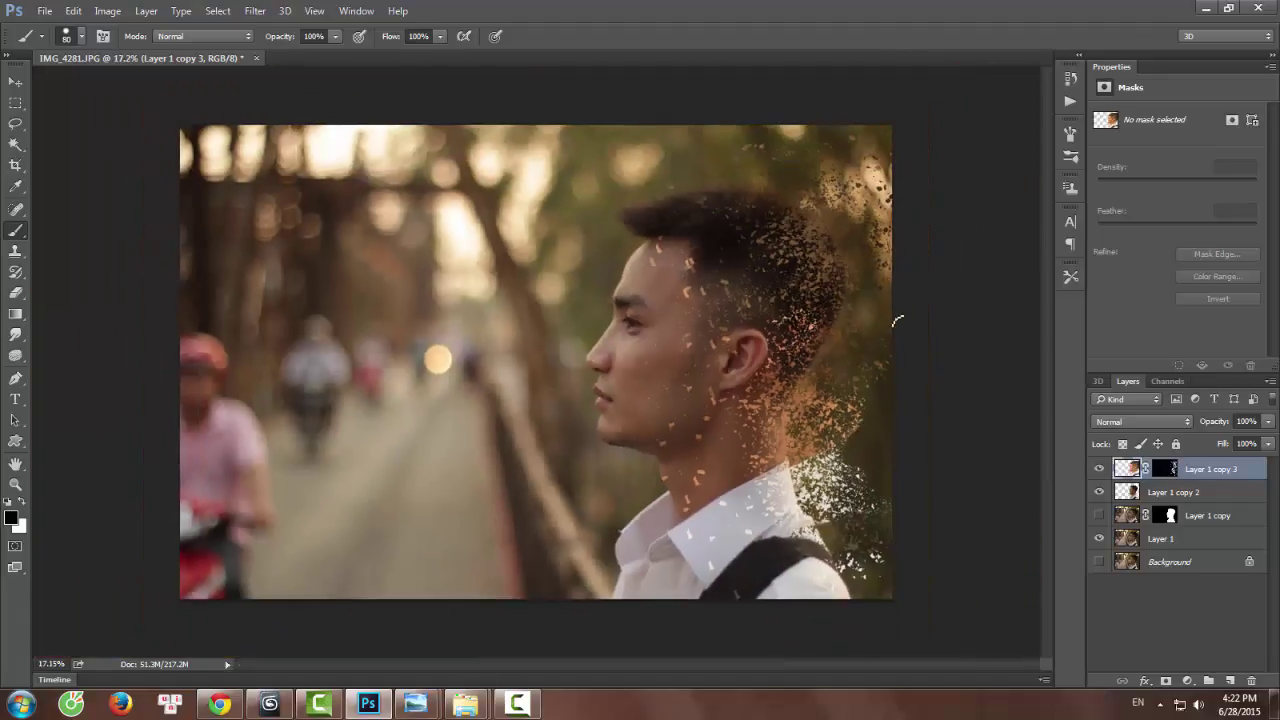
{"action": "scroll", "coordinate": [895, 322], "scroll_direction": "up", "scroll_amount": 3}
{"action": "scroll", "coordinate": [876, 340], "scroll_direction": "down", "scroll_amount": 2}
{"action": "scroll", "coordinate": [874, 340], "scroll_direction": "up", "scroll_amount": 1}
{"action": "scroll", "coordinate": [870, 340], "scroll_direction": "up", "scroll_amount": 1}
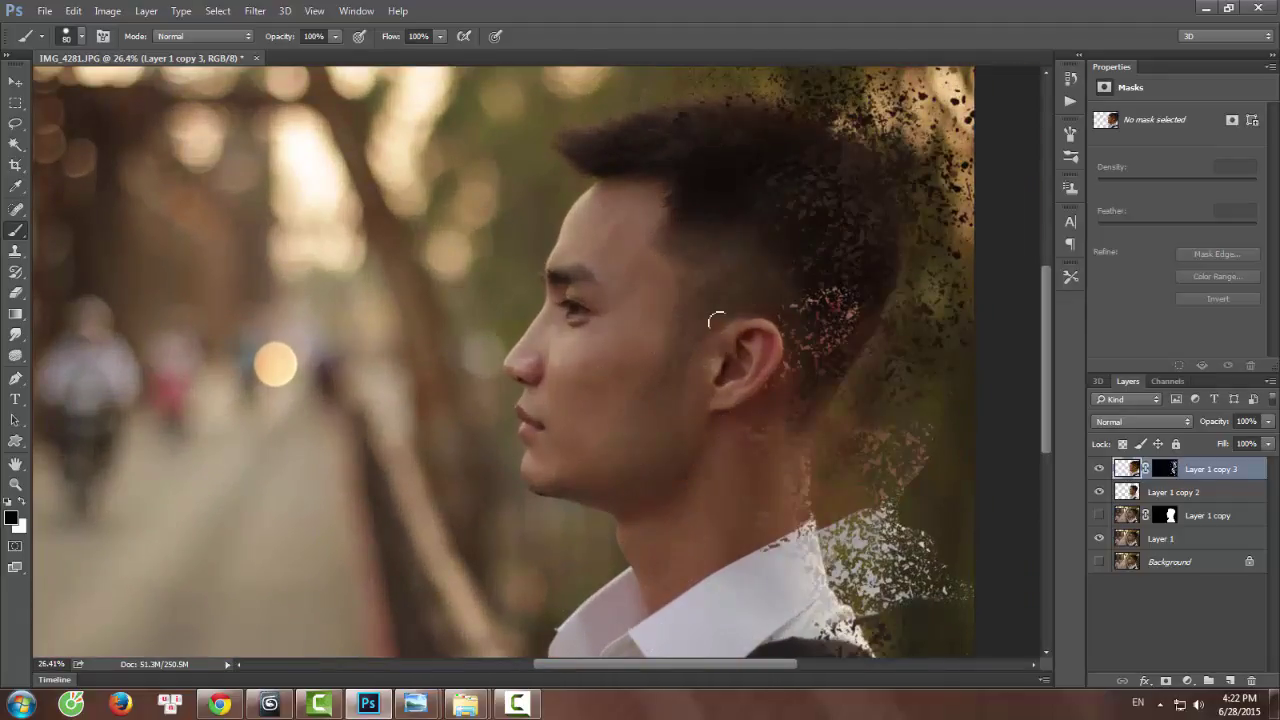
{"action": "scroll", "coordinate": [718, 321], "scroll_direction": "down", "scroll_amount": 3}
{"action": "scroll", "coordinate": [718, 321], "scroll_direction": "up", "scroll_amount": 3}
{"action": "scroll", "coordinate": [655, 322], "scroll_direction": "down", "scroll_amount": 3}
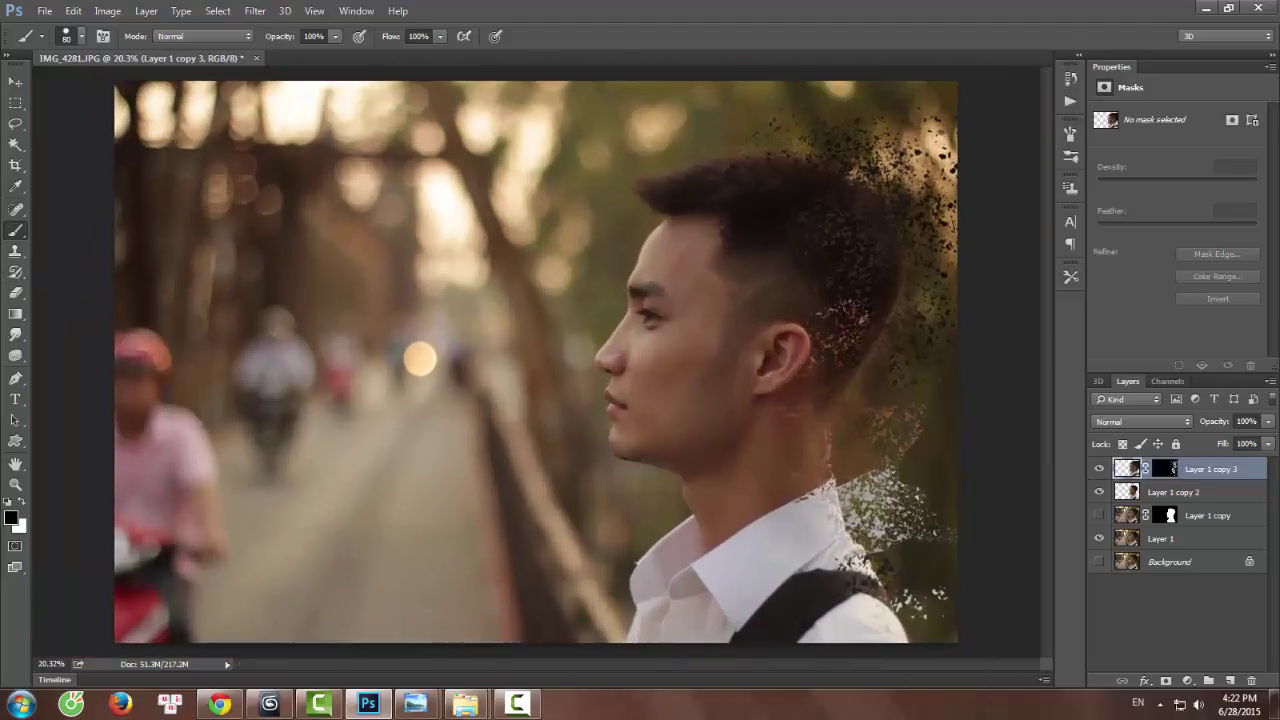
Switch to Windows Photo Viewer and examine the face, neck, shirt and particles in the reference image back group FB.jpg.
{"action": "mouse_move", "coordinate": [415, 703]}
{"action": "left_click", "coordinate": [330, 610]}
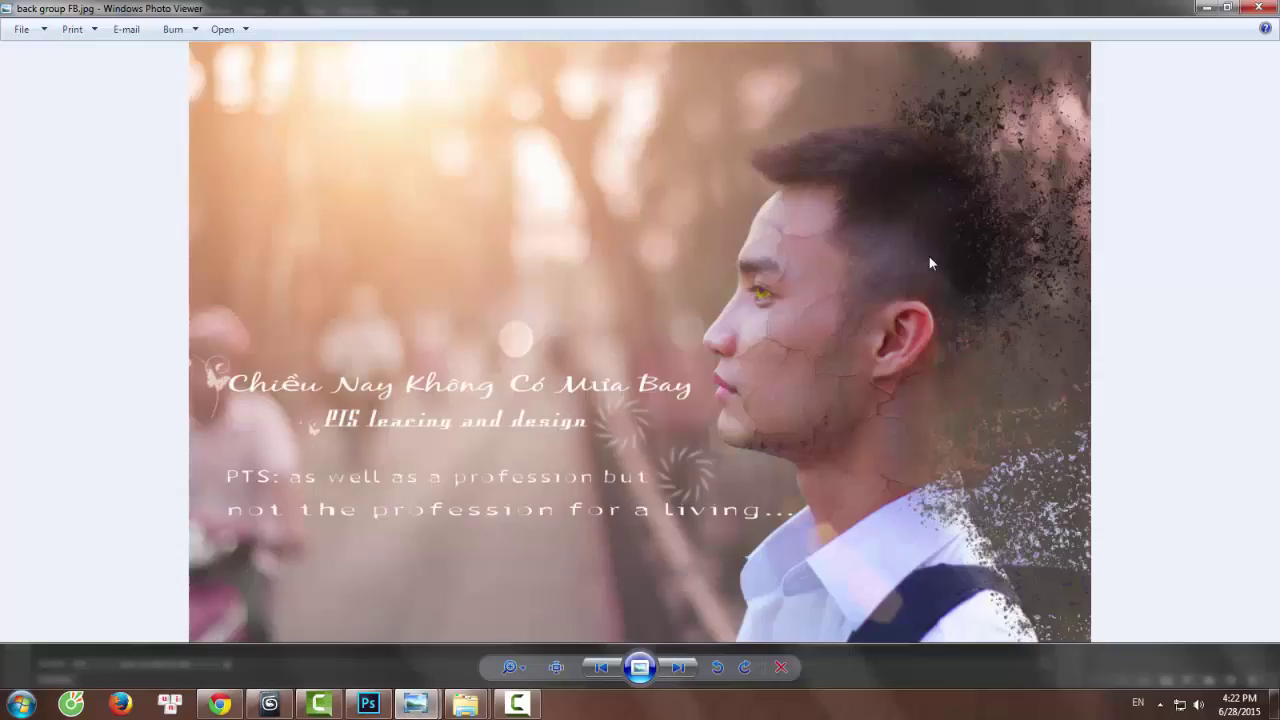
{"action": "scroll", "coordinate": [929, 258], "scroll_direction": "up", "scroll_amount": 4}
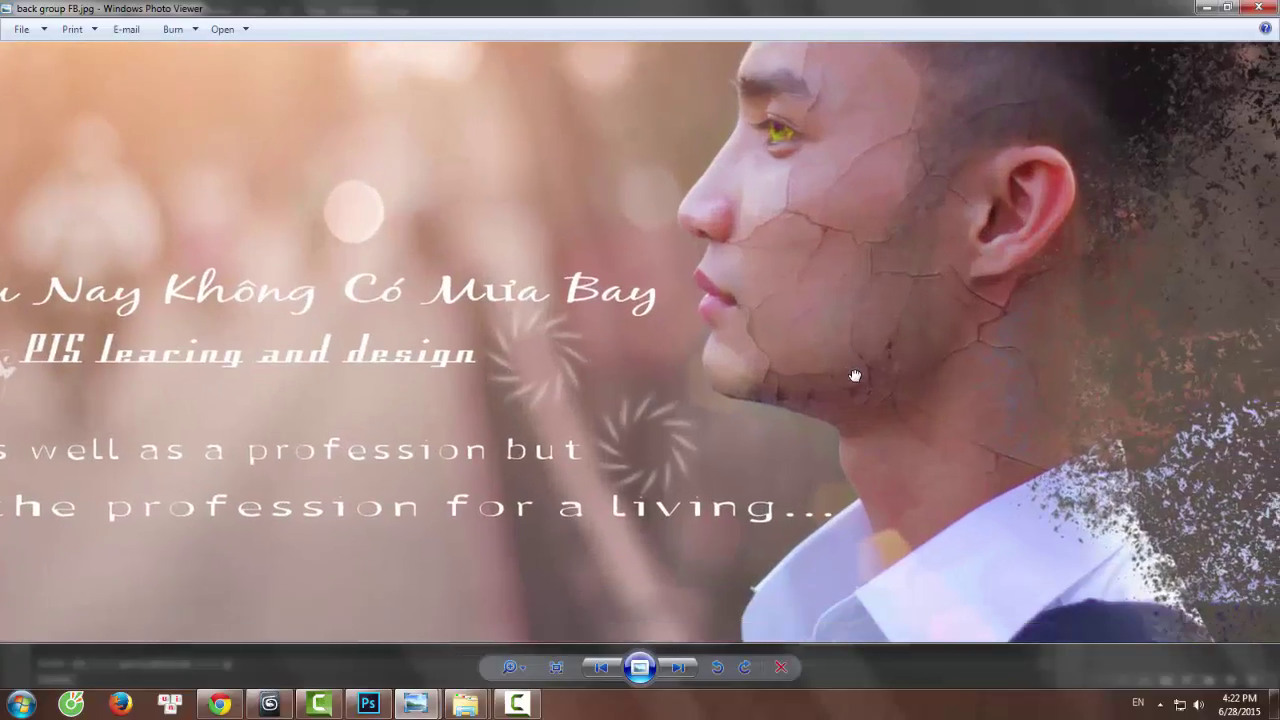
{"action": "mouse_move", "coordinate": [848, 274]}
{"action": "left_mouse_down"}
{"action": "mouse_move", "coordinate": [803, 372]}
{"action": "mouse_move", "coordinate": [811, 349]}
{"action": "left_mouse_up"}
{"action": "mouse_move", "coordinate": [763, 297]}
{"action": "left_mouse_down"}
{"action": "mouse_move", "coordinate": [762, 277]}
{"action": "mouse_move", "coordinate": [783, 349]}
{"action": "left_mouse_up"}
{"action": "scroll", "coordinate": [758, 294], "scroll_direction": "down", "scroll_amount": 4}
{"action": "scroll", "coordinate": [775, 313], "scroll_direction": "up", "scroll_amount": 4}
{"action": "left_click_drag", "start_coordinate": [840, 444], "coordinate": [792, 356]}
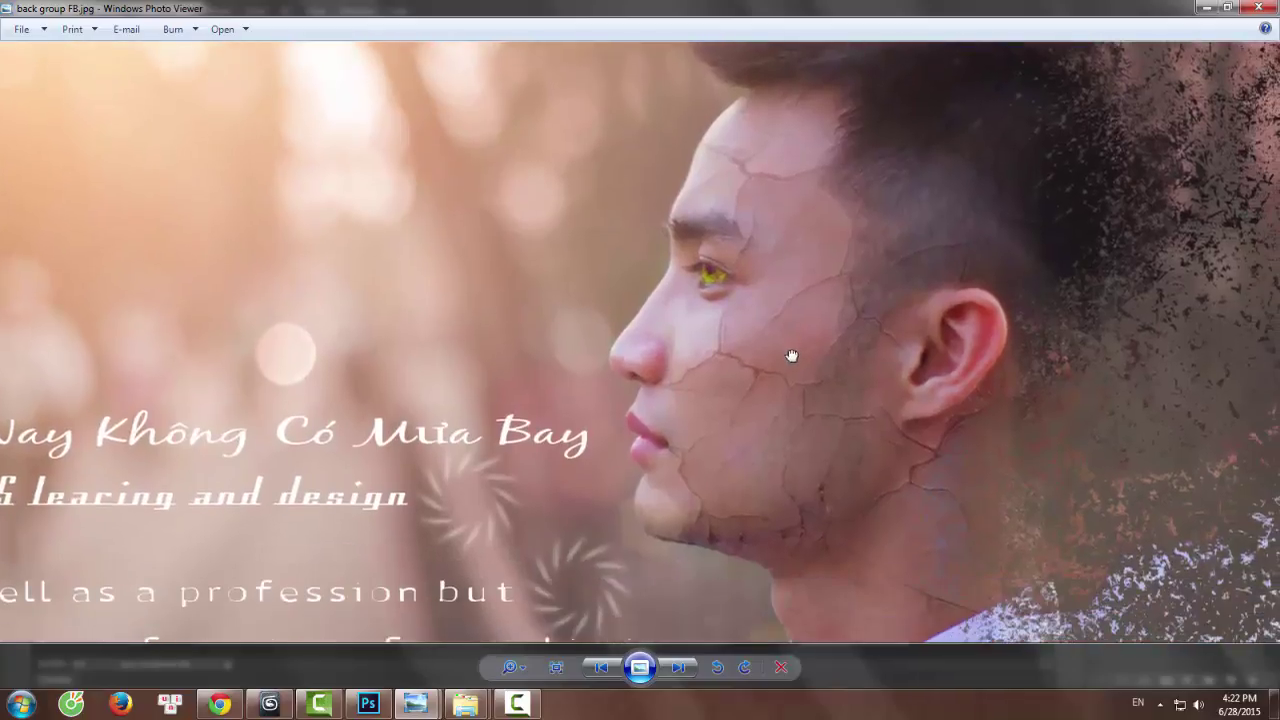
{"action": "left_click_drag", "start_coordinate": [774, 398], "coordinate": [746, 320]}
{"action": "left_click_drag", "start_coordinate": [756, 420], "coordinate": [731, 338]}
{"action": "left_click_drag", "start_coordinate": [771, 438], "coordinate": [753, 343]}
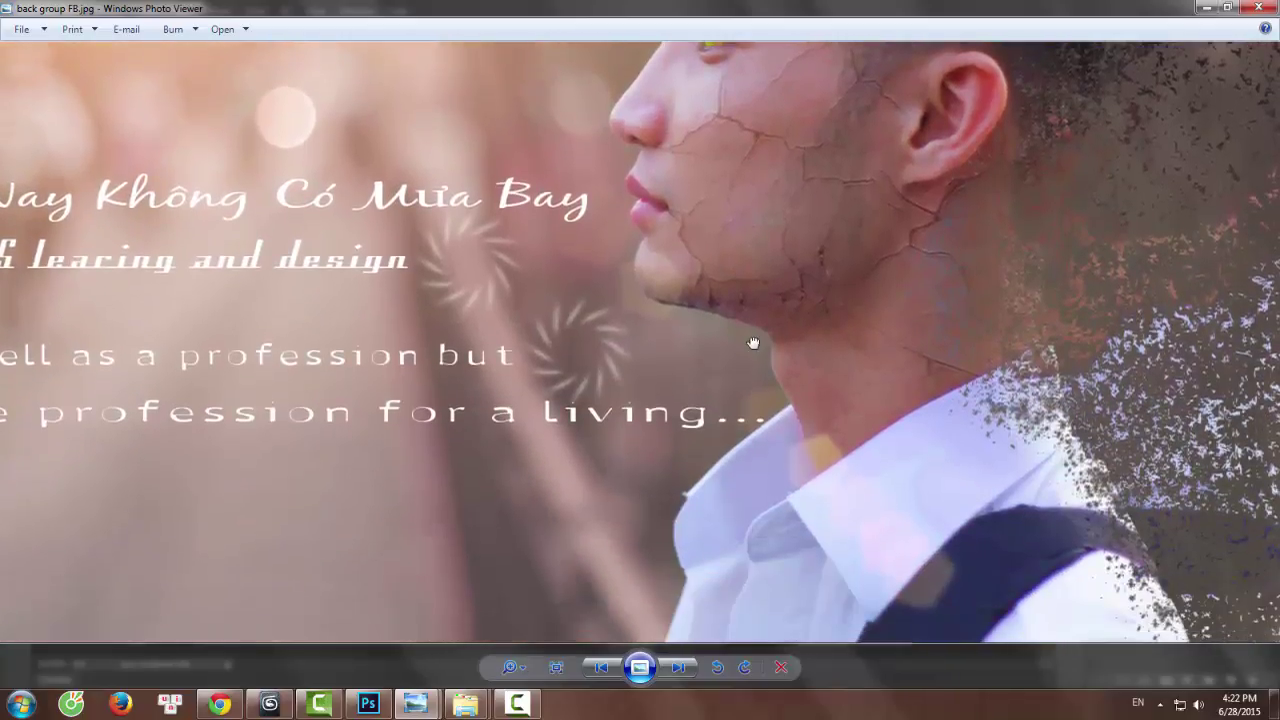
{"action": "scroll", "coordinate": [728, 442], "scroll_direction": "down", "scroll_amount": 3}
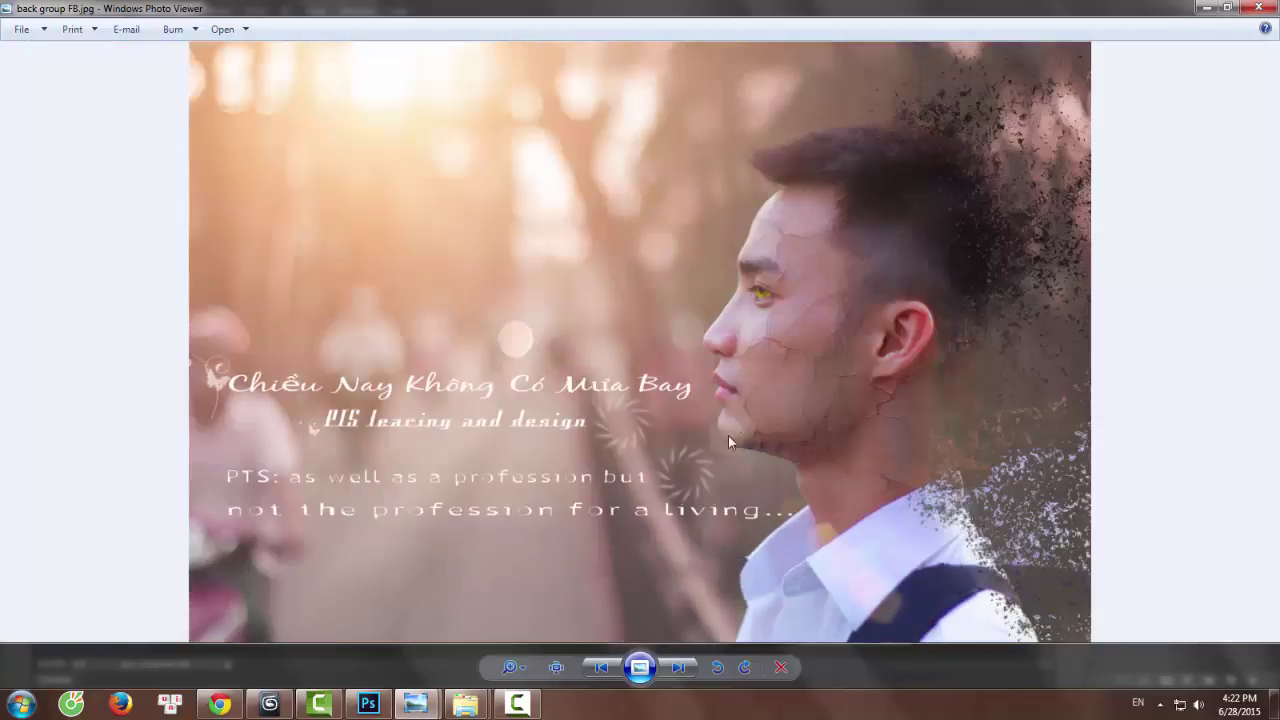
Return to Photoshop and add a Solid Color fill layer in light pink ffb5b5 above all other layers.
{"action": "left_click", "coordinate": [416, 703]}
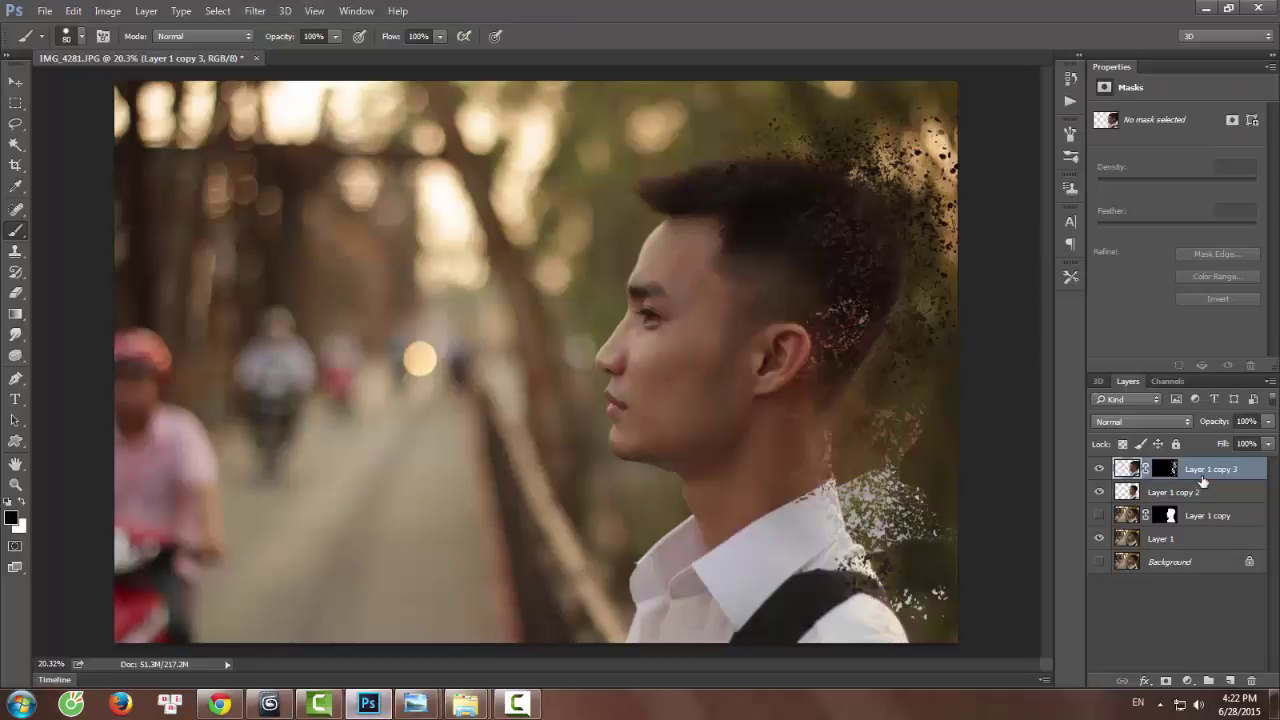
{"action": "left_click", "coordinate": [1229, 682]}
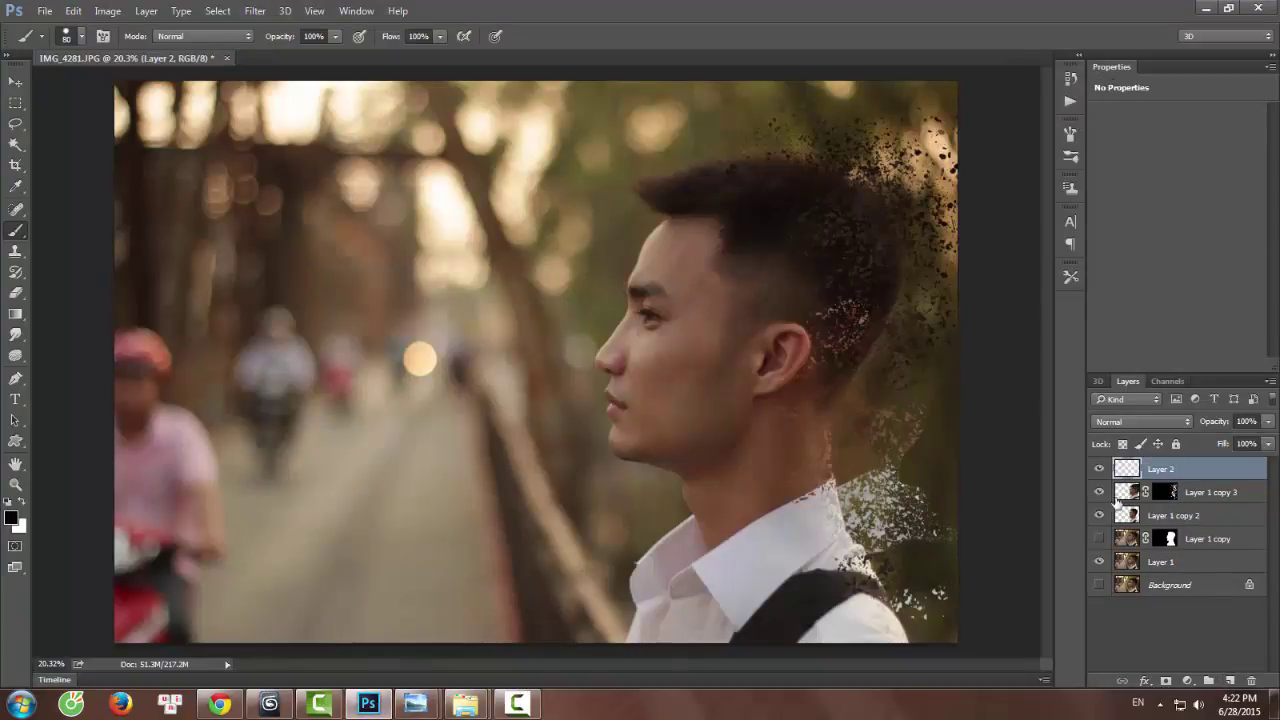
{"action": "left_click", "coordinate": [1187, 681]}
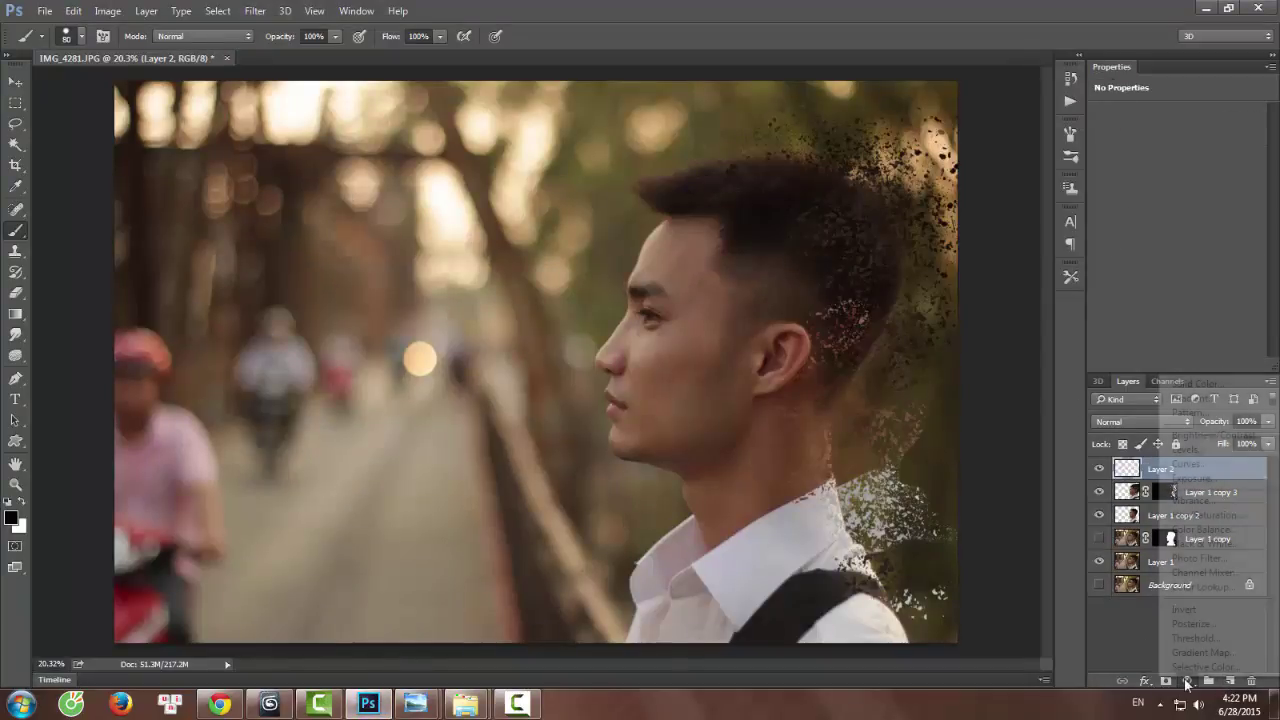
{"action": "left_click", "coordinate": [1229, 393]}
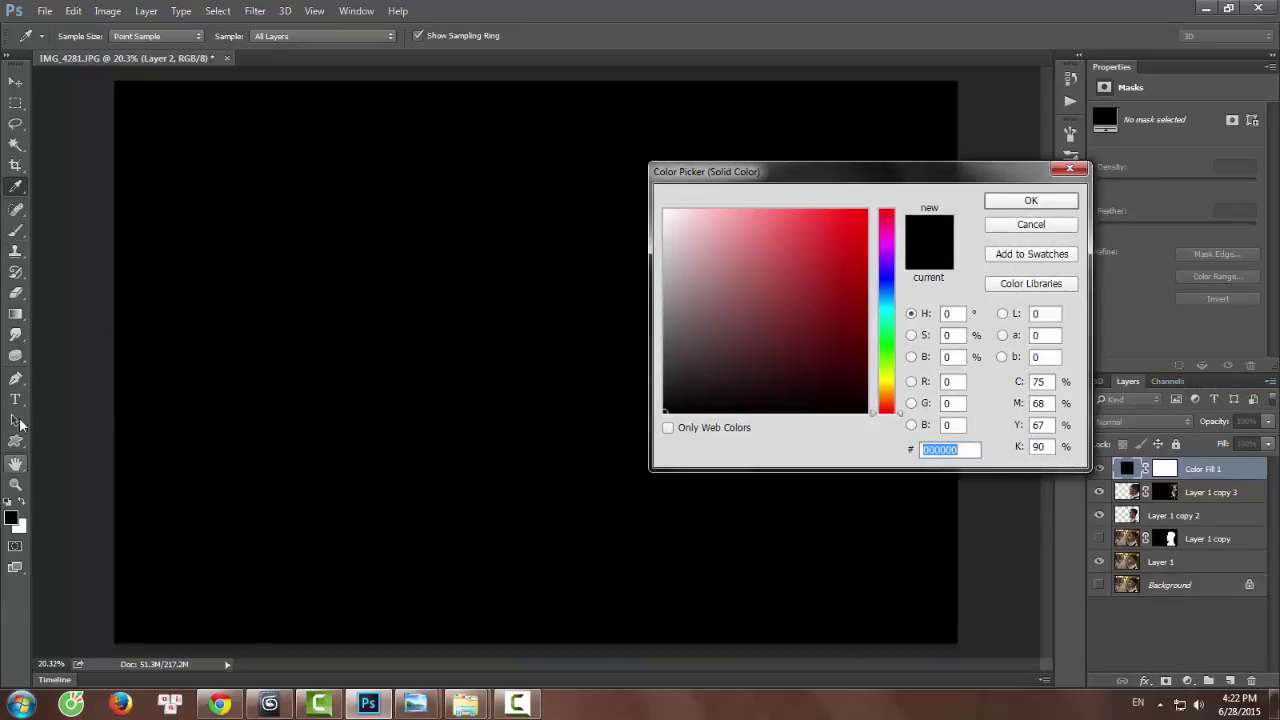
{"action": "left_click", "coordinate": [756, 215]}
{"action": "left_click_drag", "start_coordinate": [756, 215], "coordinate": [722, 210]}
{"action": "left_click", "coordinate": [1007, 206]}
{"action": "key", "text": "b"}
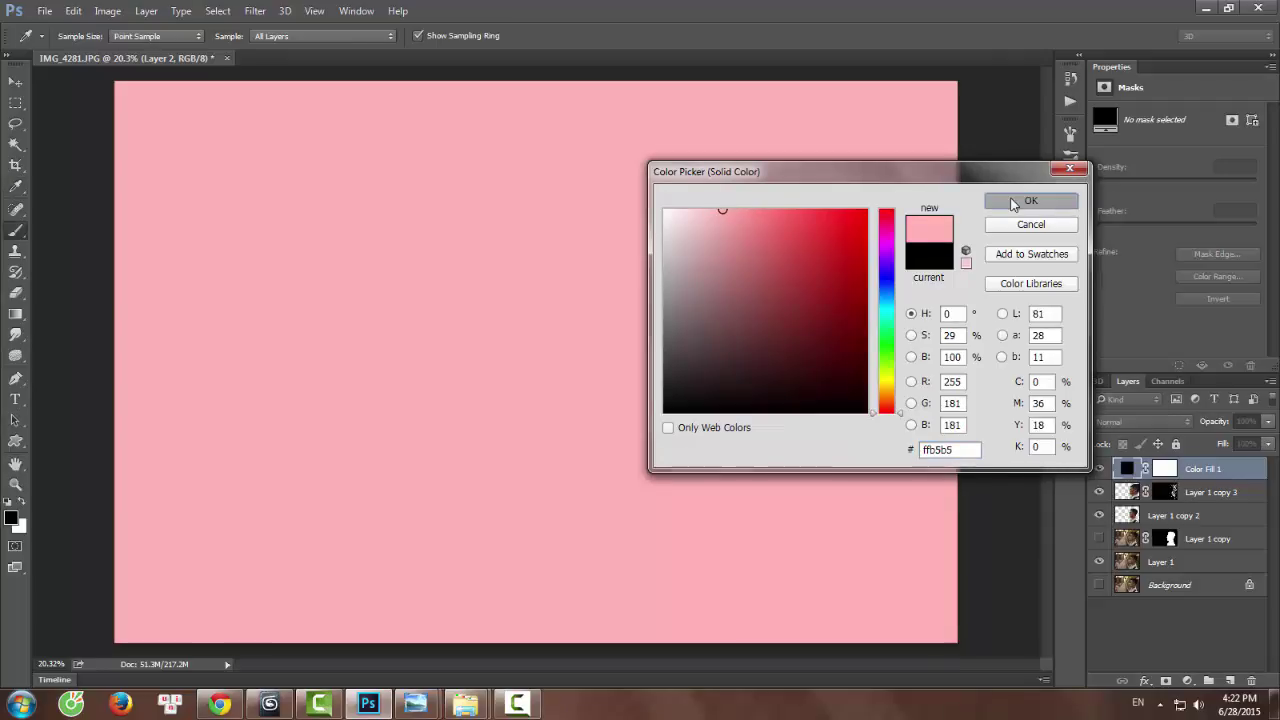
Set the pink fill layer's blend mode to Soft Light, its opacity to 43% and its fill to 99%.
{"action": "left_click", "coordinate": [1144, 421]}
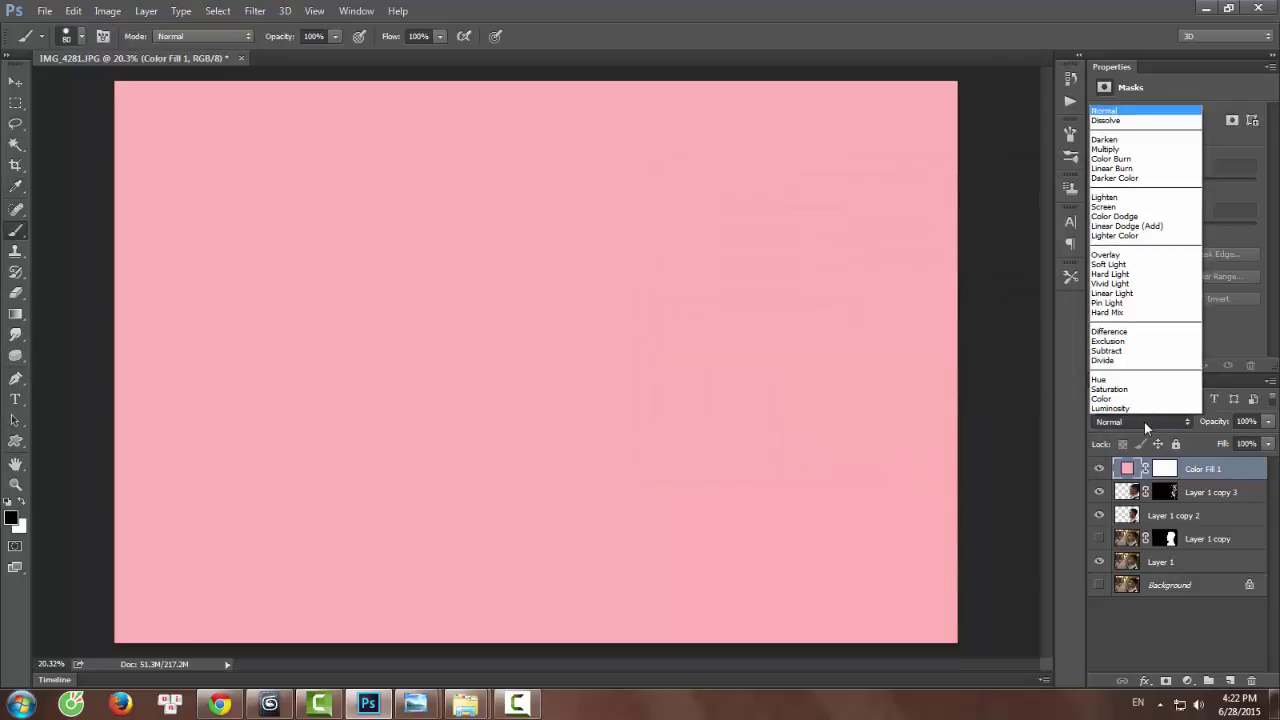
{"action": "left_click", "coordinate": [1145, 264]}
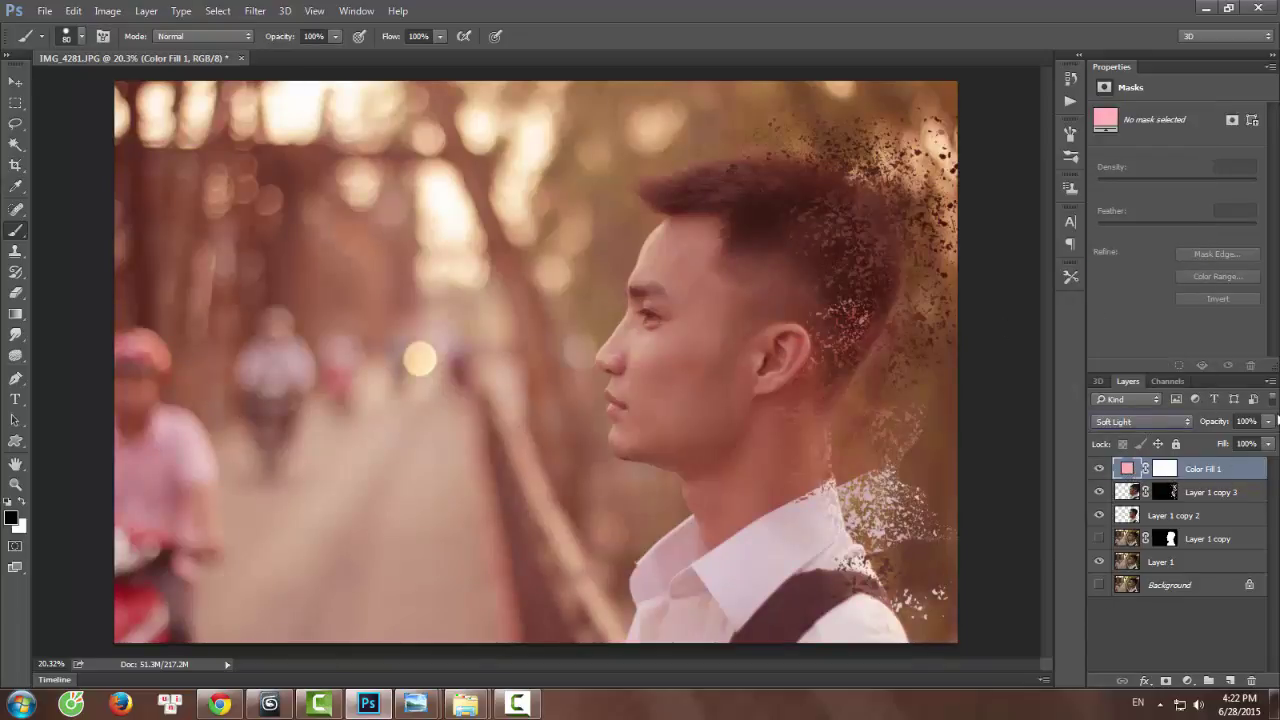
{"action": "left_click_drag", "start_coordinate": [1257, 424], "coordinate": [1221, 441]}
{"action": "left_click", "coordinate": [1268, 421]}
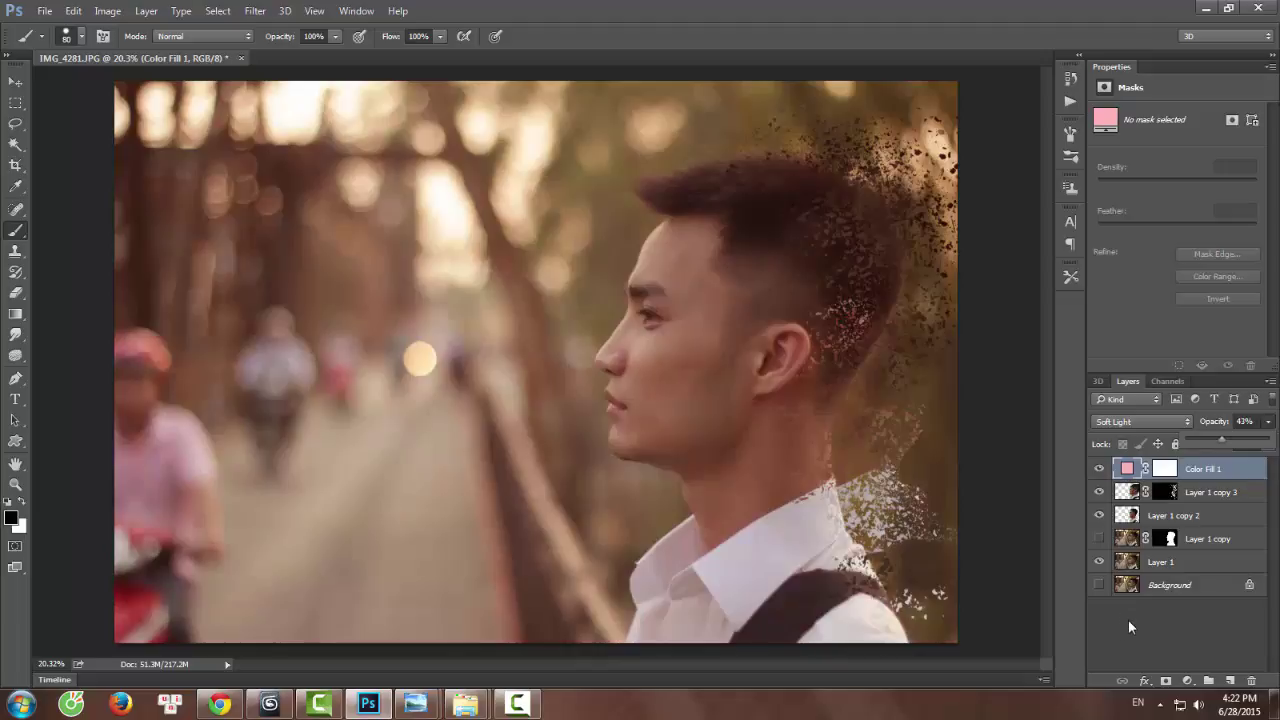
{"action": "left_click", "coordinate": [1128, 621]}
{"action": "left_click", "coordinate": [1203, 476]}
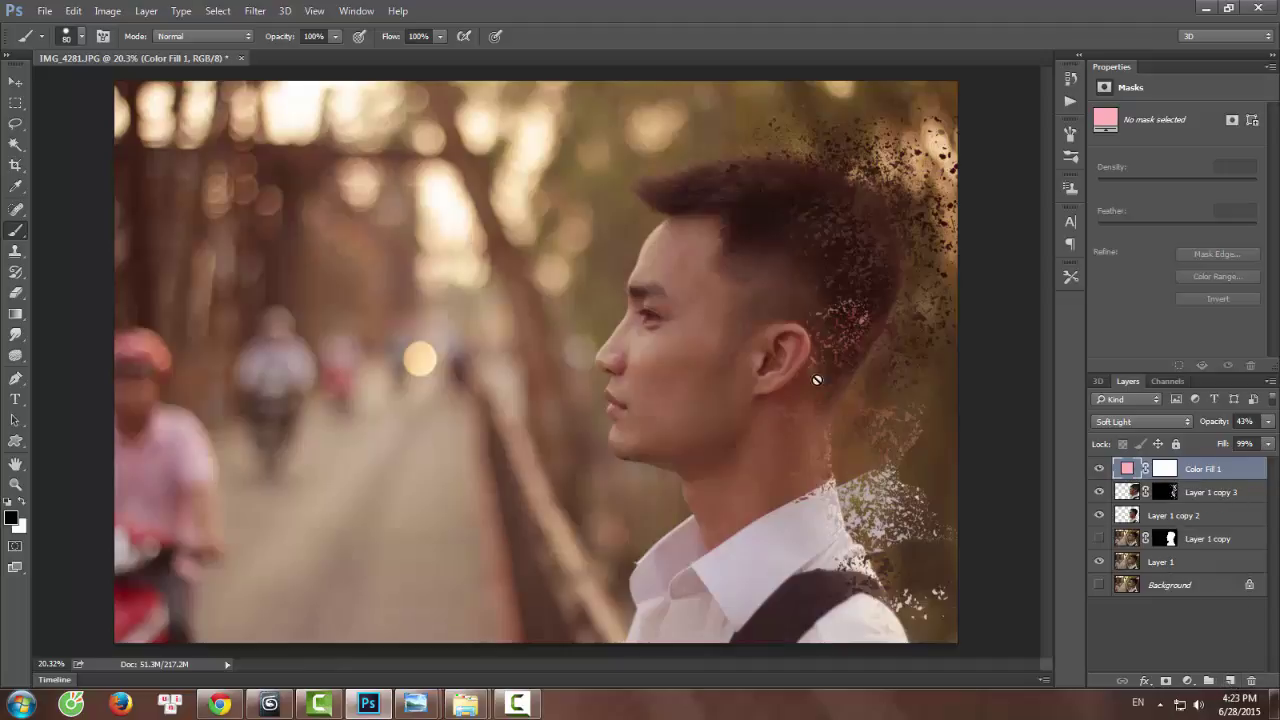
Fill the pink fill layer's mask with black at 100% opacity in Normal mode.
{"action": "left_click", "coordinate": [1162, 469]}
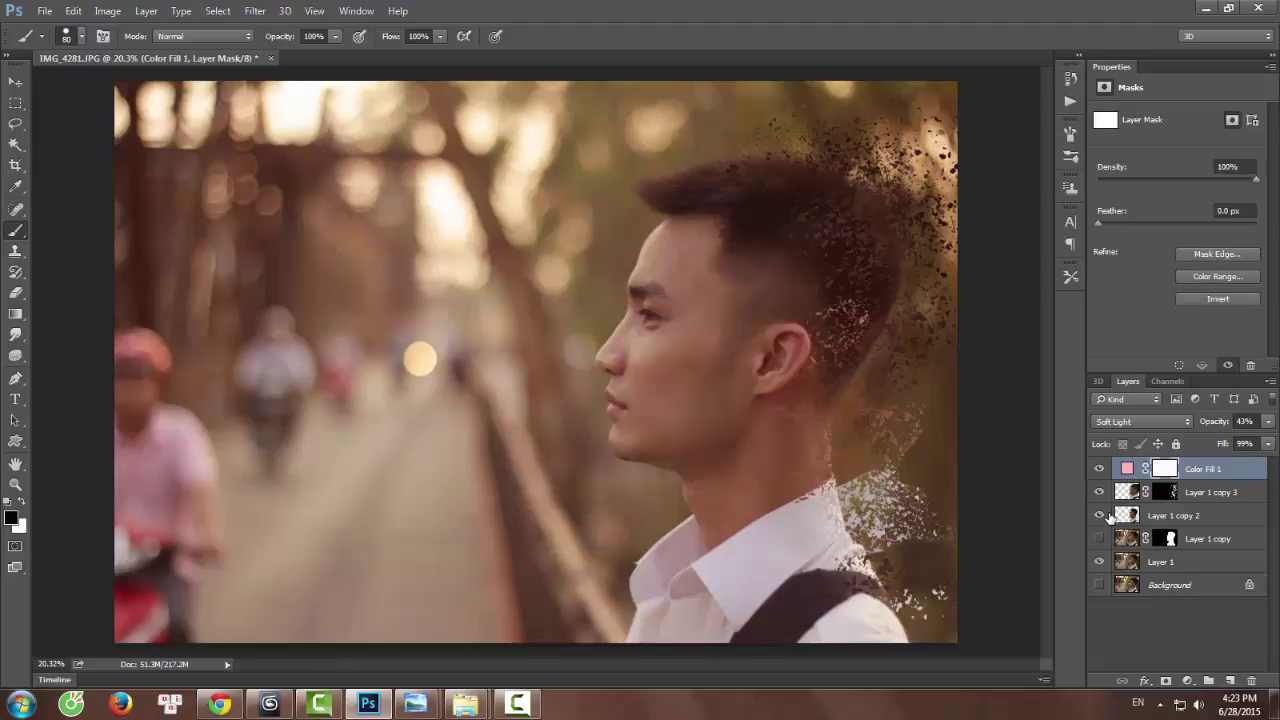
{"action": "key", "text": "shift+F5"}
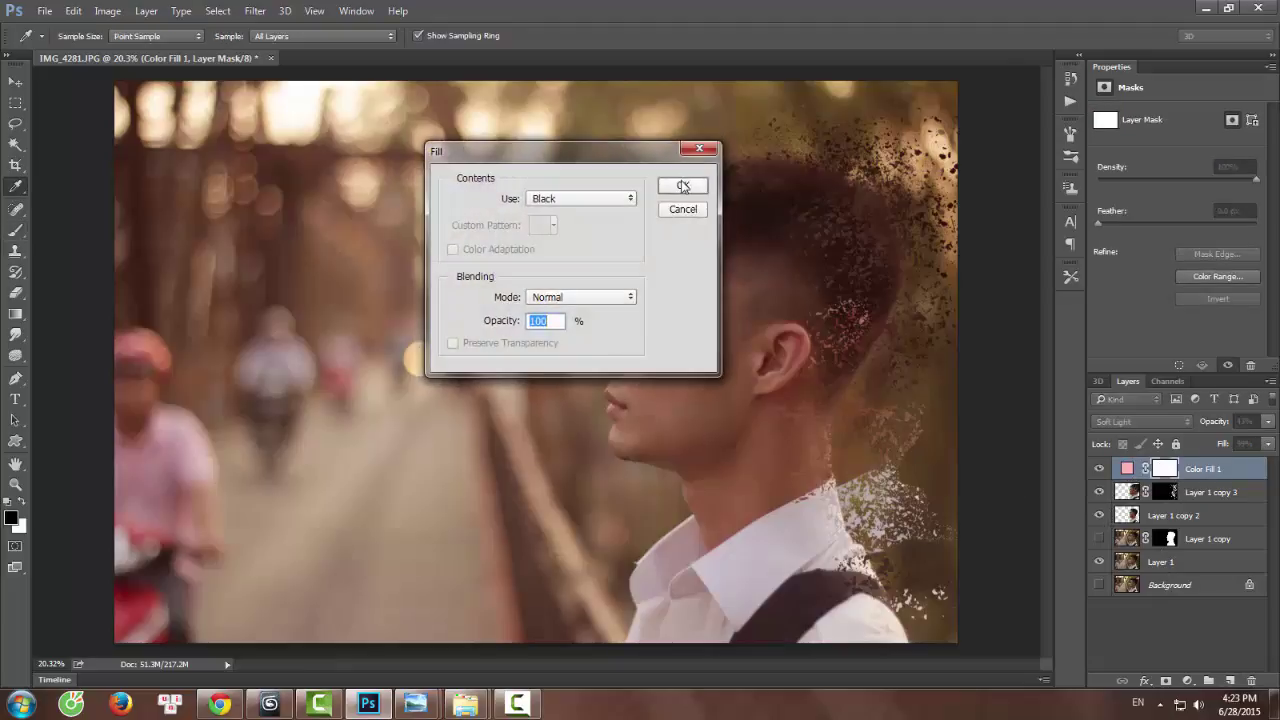
{"action": "left_click", "coordinate": [683, 182]}
Enlarge the brush to 125 px and make white the foreground color for painting on the fill layer's mask.
{"action": "scroll", "coordinate": [626, 343], "scroll_direction": "up", "scroll_amount": 5}
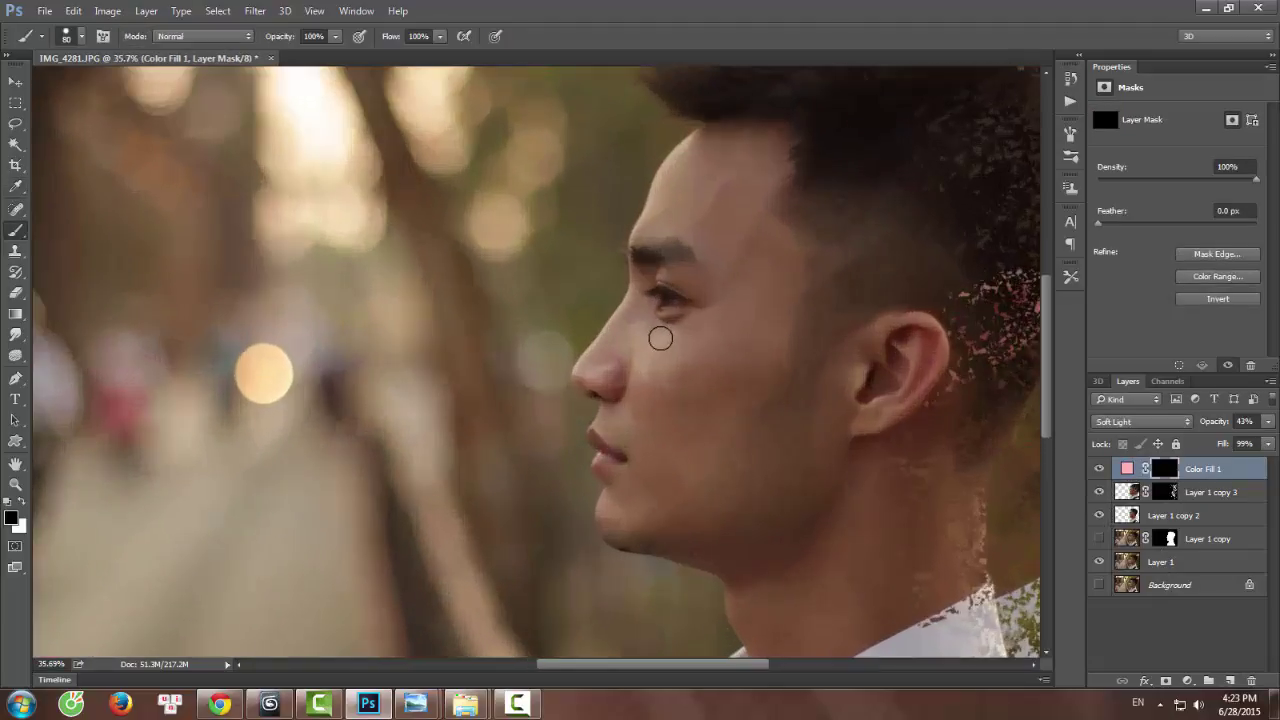
{"action": "key", "text": "bracketright"}
{"action": "key", "text": "bracketright"}
{"action": "left_click", "coordinate": [28, 506]}
Try painting the pink tint over the man's face on the fill layer's mask, and undo the strokes.
{"action": "left_click_drag", "start_coordinate": [785, 297], "coordinate": [706, 374]}
{"action": "mouse_move", "coordinate": [603, 446]}
{"action": "left_mouse_down"}
{"action": "mouse_move", "coordinate": [659, 263]}
{"action": "mouse_move", "coordinate": [557, 443]}
{"action": "mouse_move", "coordinate": [720, 286]}
{"action": "mouse_move", "coordinate": [598, 480]}
{"action": "mouse_move", "coordinate": [850, 354]}
{"action": "left_mouse_up"}
{"action": "key", "text": "ctrl+z"}
{"action": "key", "text": "ctrl+z"}
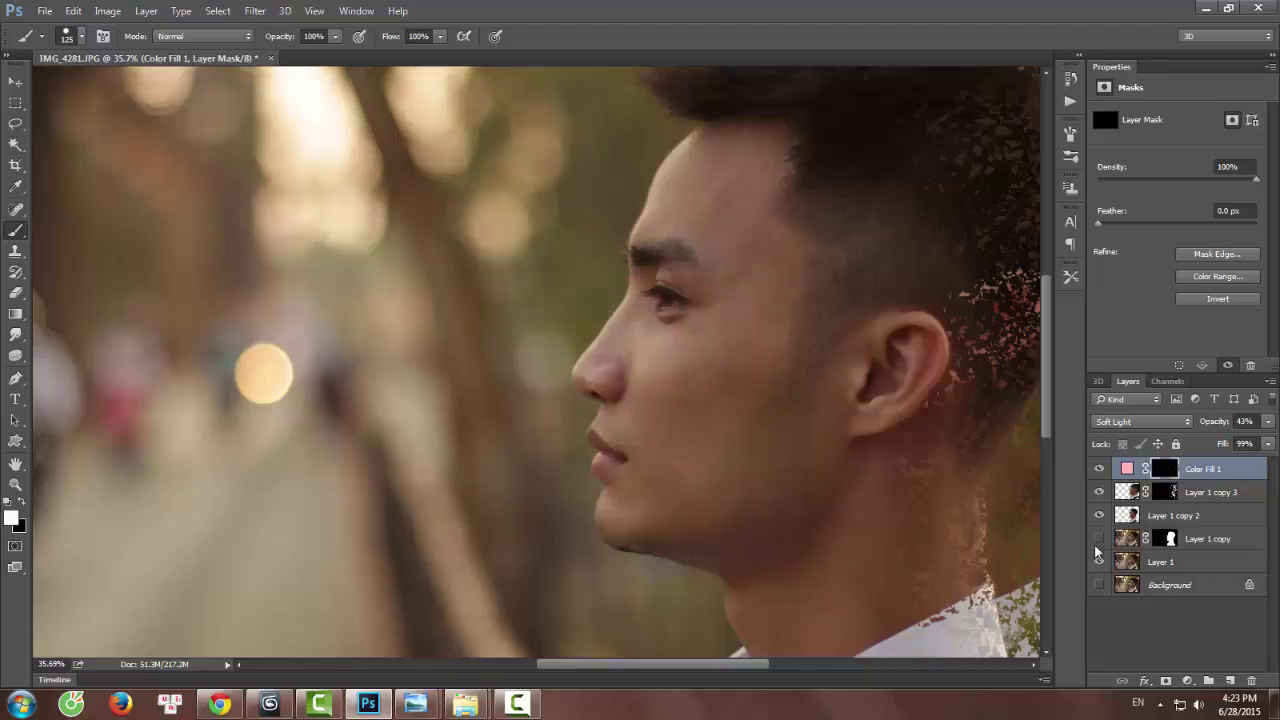
Lower the brush opacity to 46% and dab the pink tint onto the forehead on the fill layer's mask.
{"action": "left_click", "coordinate": [336, 36]}
{"action": "left_click_drag", "start_coordinate": [323, 52], "coordinate": [290, 52]}
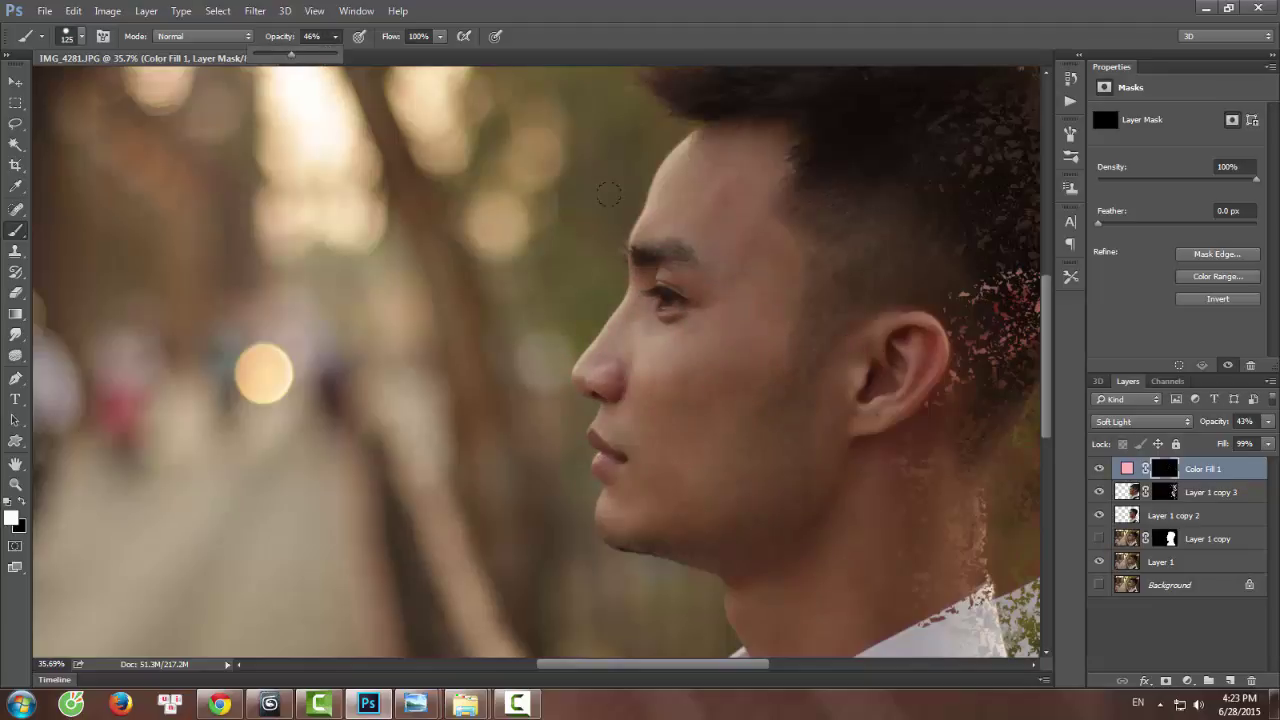
{"action": "left_click", "coordinate": [752, 268]}
Enlarge the brush to 250 px and try it on the forehead with the fill layer's mask active.
{"action": "key", "text": "bracketright"}
{"action": "key", "text": "bracketright"}
{"action": "key", "text": "bracketright"}
{"action": "key", "text": "bracketright"}
{"action": "scroll", "coordinate": [705, 180], "scroll_direction": "up", "scroll_amount": 3}
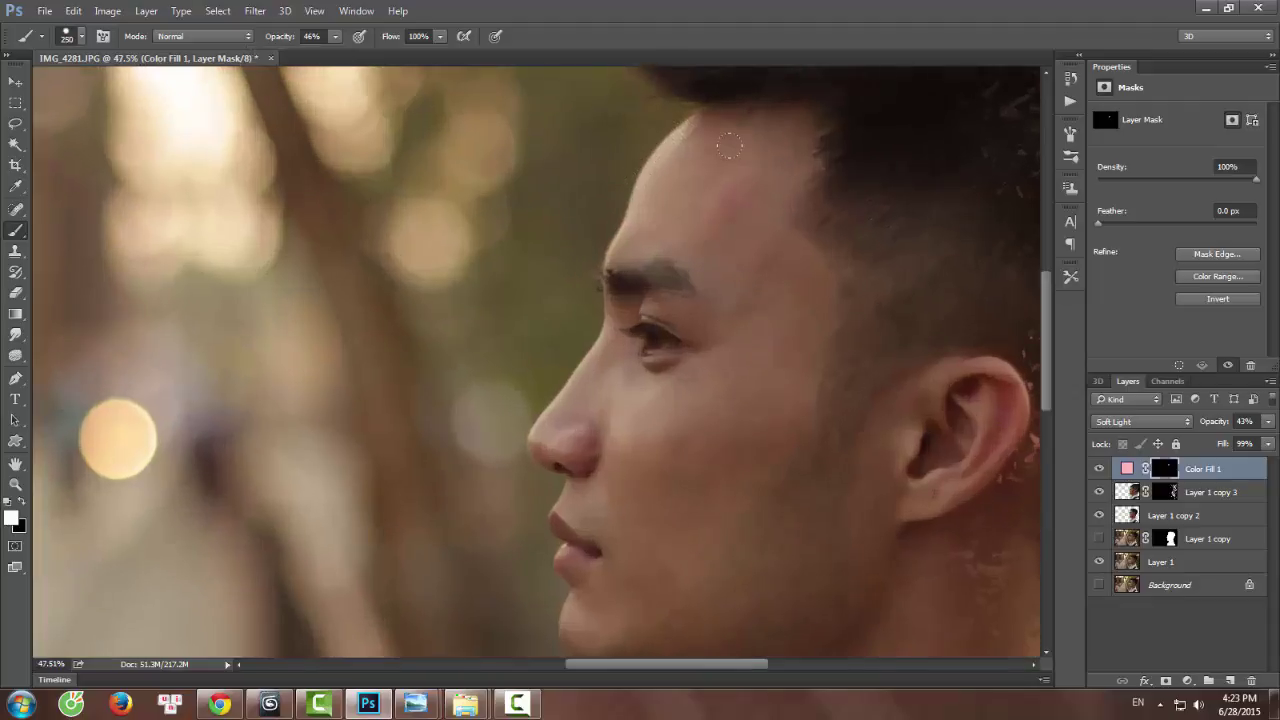
Choose a soft round brush at 250 px and paint the pink tint over the forehead and temple on the fill layer's mask.
{"action": "left_click", "coordinate": [80, 37]}
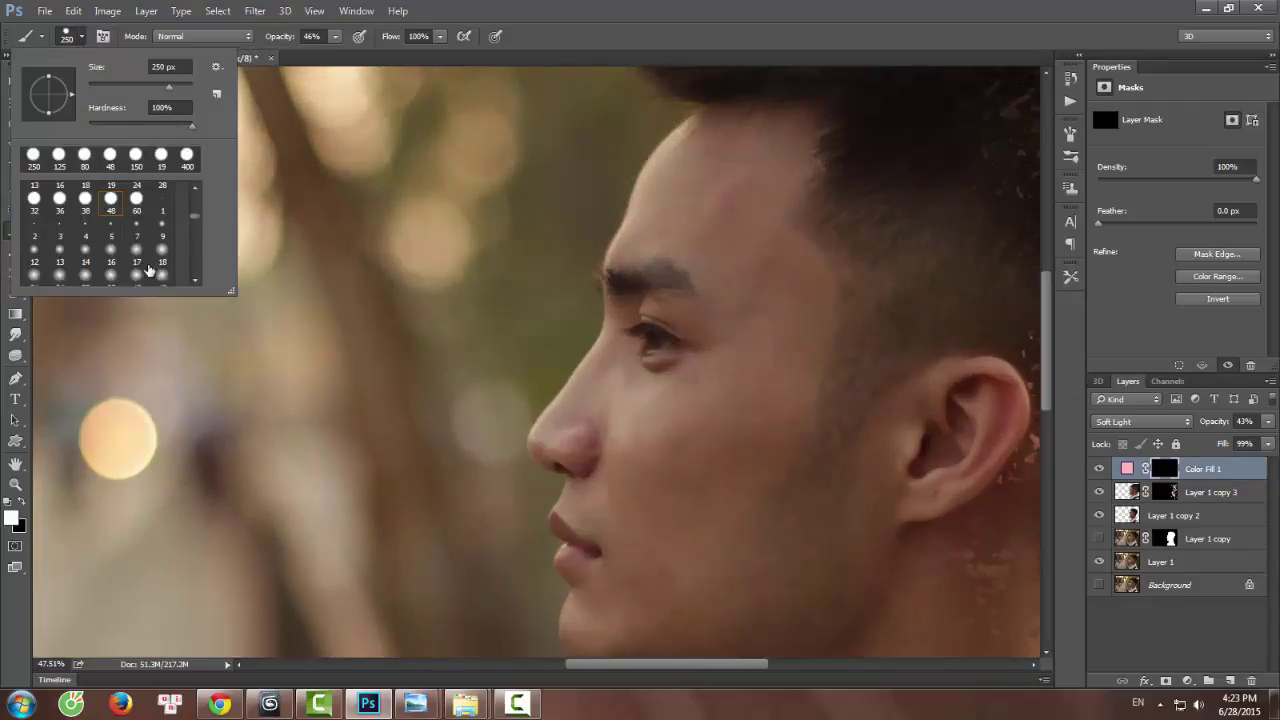
{"action": "left_click", "coordinate": [86, 272]}
{"action": "left_click", "coordinate": [725, 250]}
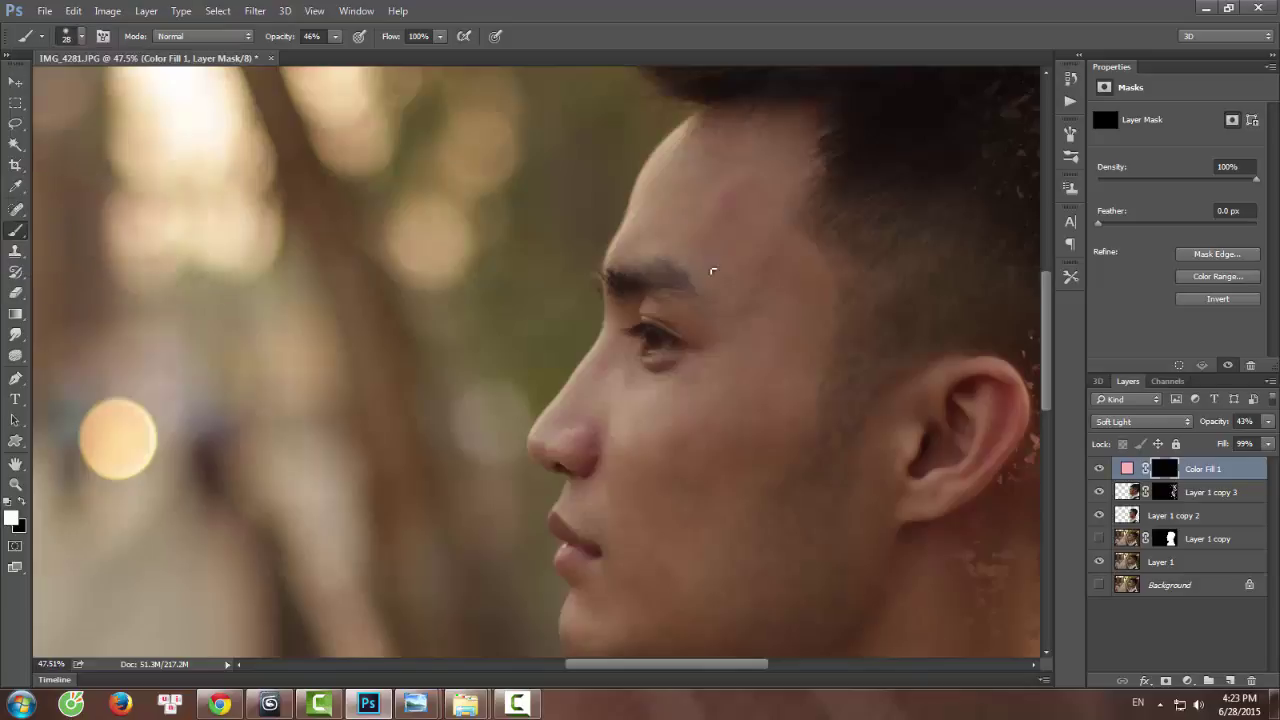
{"action": "key", "text": "bracketright"}
{"action": "key", "text": "bracketright"}
{"action": "key", "text": "bracketright"}
{"action": "key", "text": "bracketright"}
{"action": "key", "text": "bracketright"}
{"action": "key", "text": "bracketright"}
{"action": "key", "text": "bracketright"}
{"action": "key", "text": "bracketright"}
{"action": "key", "text": "bracketright"}
{"action": "key", "text": "bracketright"}
{"action": "key", "text": "bracketright"}
{"action": "left_click_drag", "start_coordinate": [736, 177], "coordinate": [765, 254]}
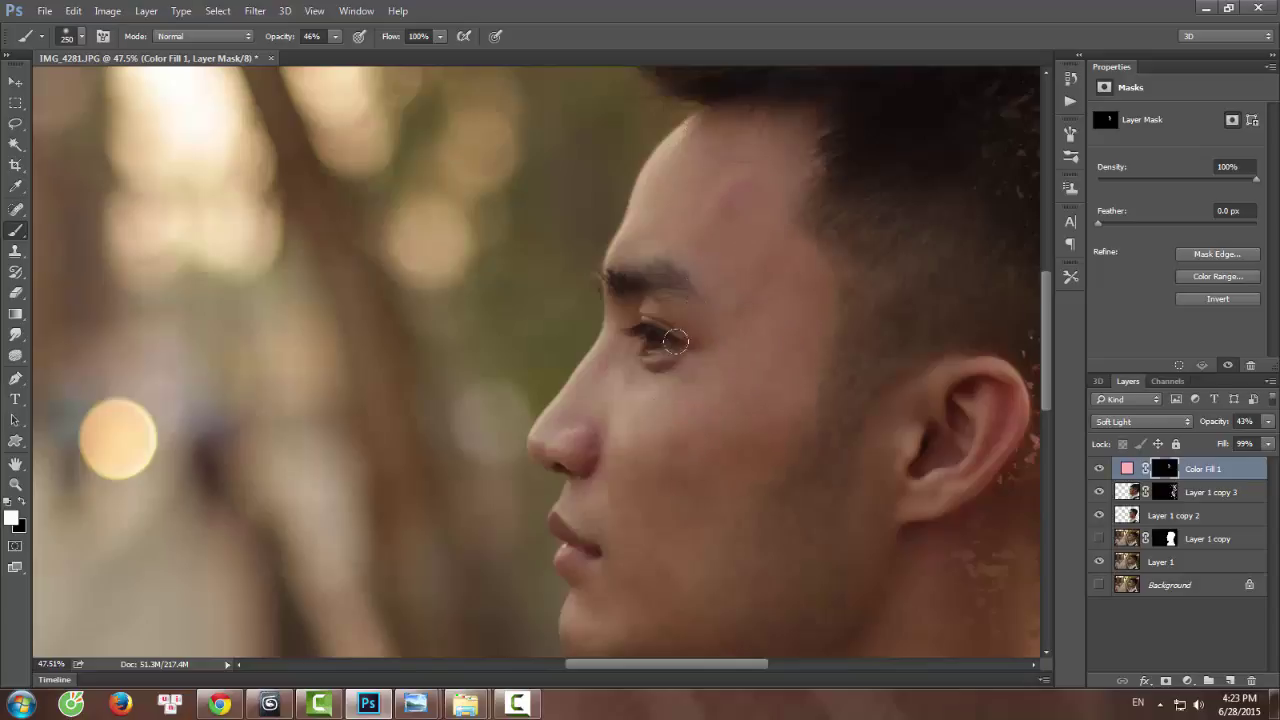
Paint the pink tint around the eye, cheek, nose and mouth on the fill layer's mask, varying the brush between 100 and 200 px.
{"action": "key", "text": "bracketleft"}
{"action": "key", "text": "bracketleft"}
{"action": "key", "text": "bracketleft"}
{"action": "key", "text": "bracketleft"}
{"action": "key", "text": "bracketleft"}
{"action": "key", "text": "bracketright"}
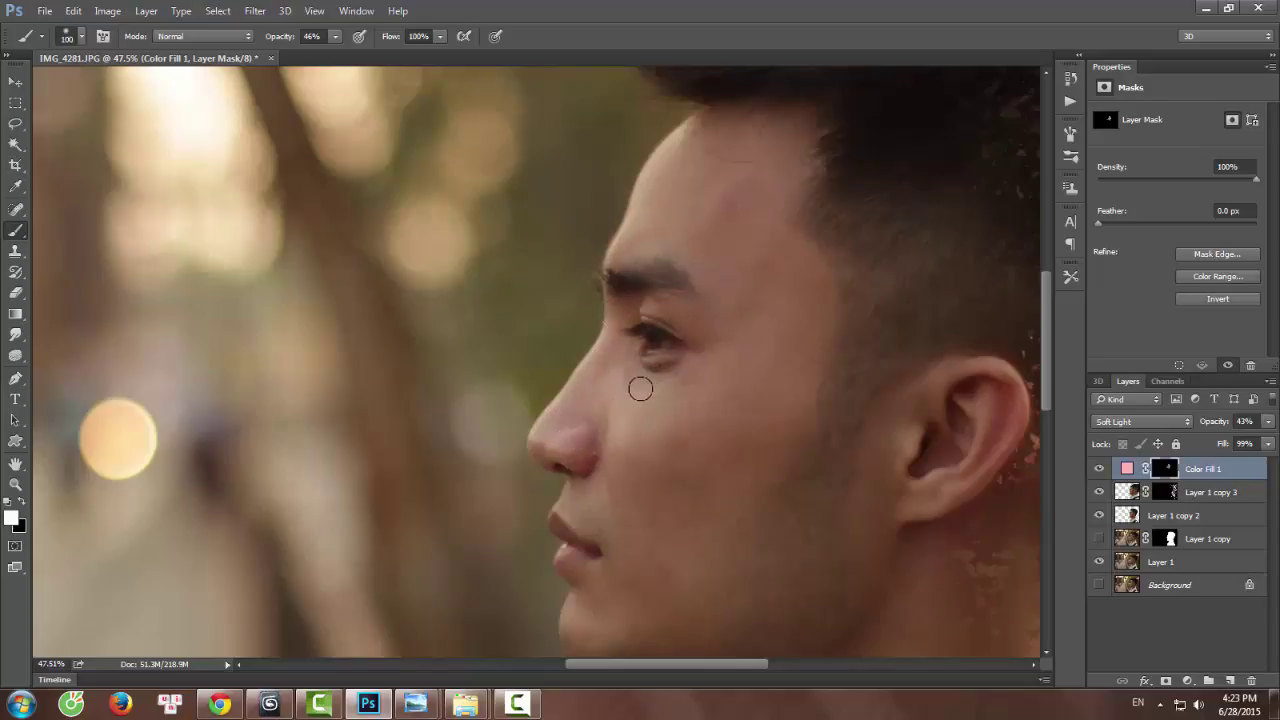
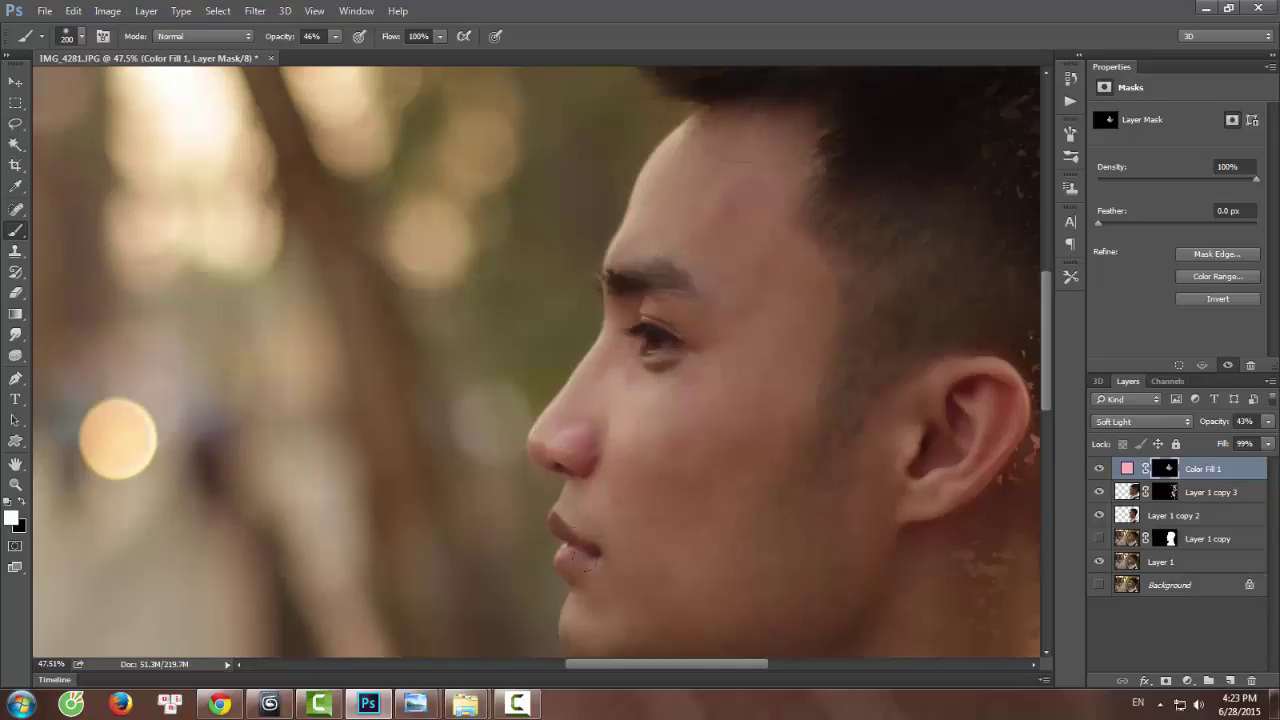
{"action": "left_click_drag", "start_coordinate": [596, 548], "coordinate": [583, 337]}
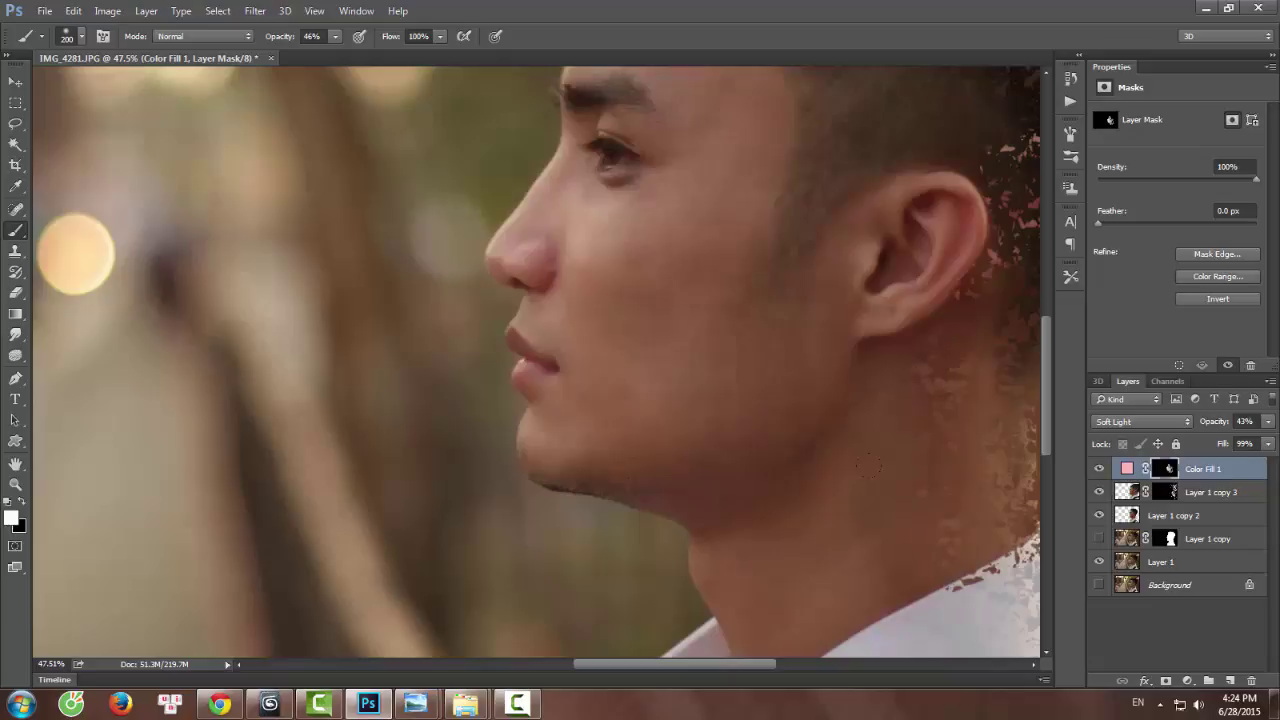
Compare the face with and without the Color Fill 1 layer's pink tint.
{"action": "scroll", "coordinate": [880, 465], "scroll_direction": "down", "scroll_amount": 5}
{"action": "scroll", "coordinate": [868, 442], "scroll_direction": "up", "scroll_amount": 1}
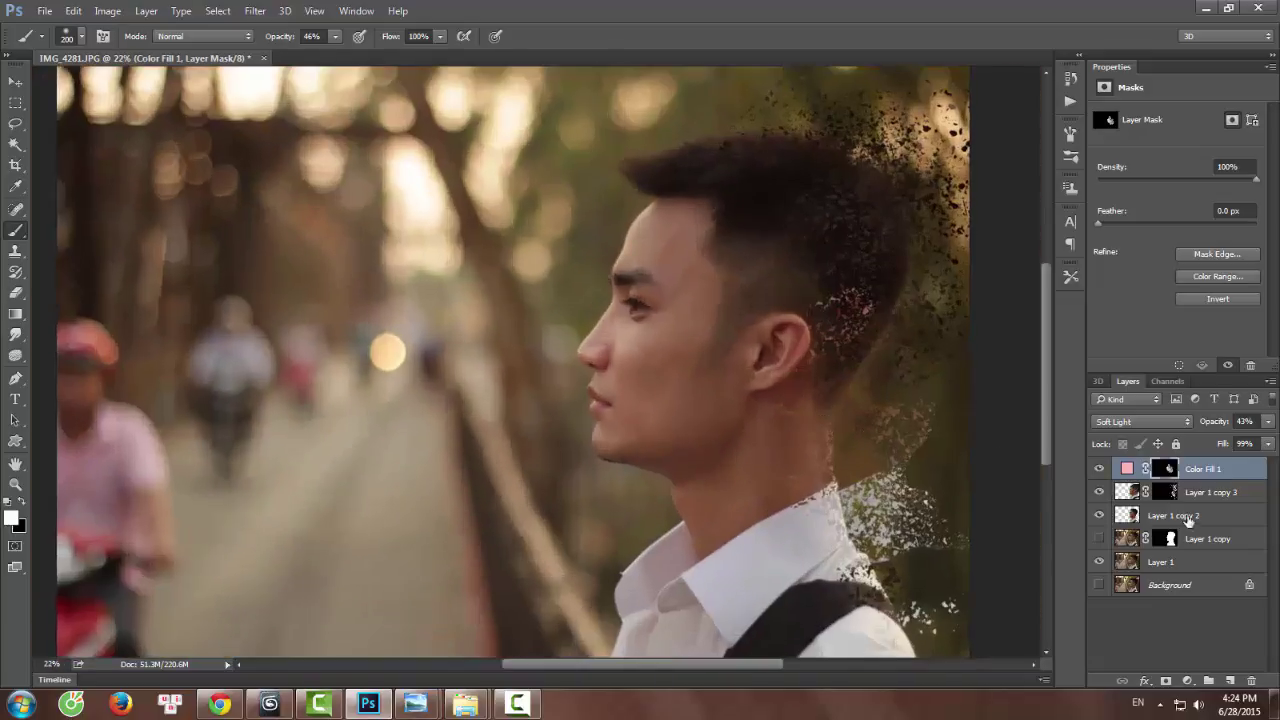
{"action": "scroll", "coordinate": [624, 343], "scroll_direction": "up", "scroll_amount": 2}
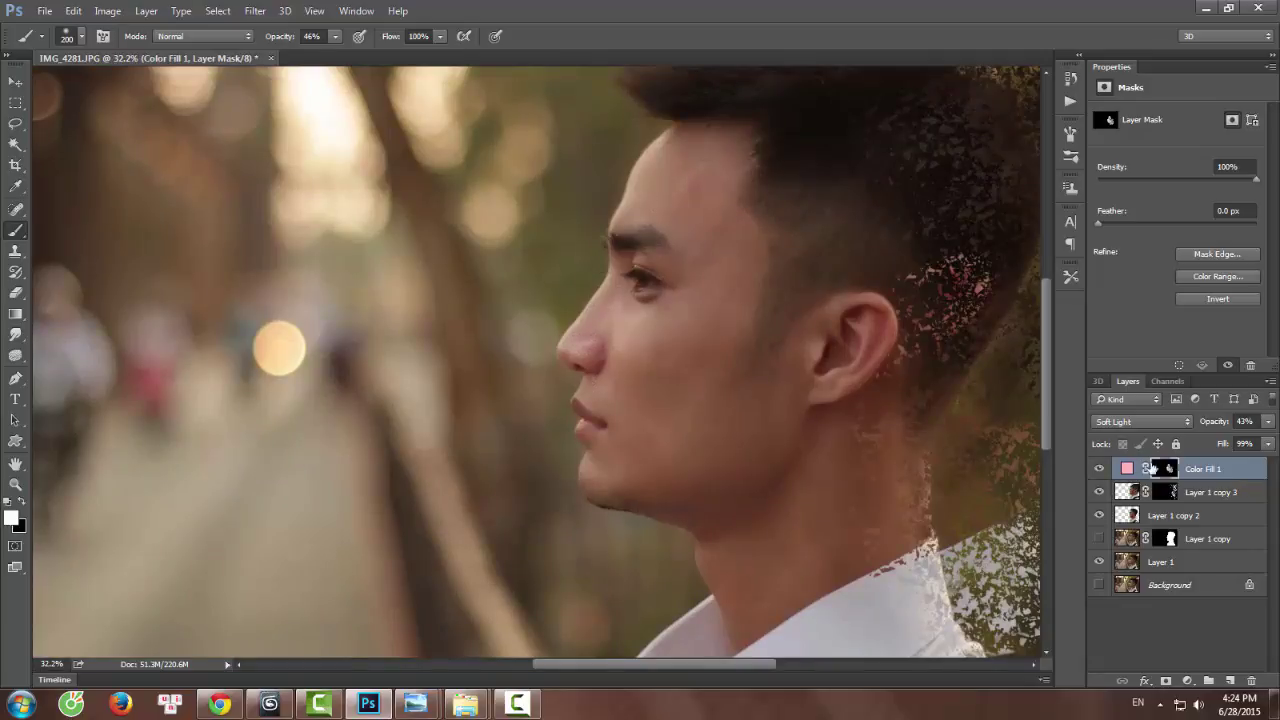
{"action": "left_click", "coordinate": [1101, 469]}
{"action": "left_click", "coordinate": [1102, 469]}
{"action": "left_click", "coordinate": [1101, 469]}
{"action": "left_click", "coordinate": [1101, 469]}
{"action": "scroll", "coordinate": [652, 391], "scroll_direction": "down", "scroll_amount": 3}
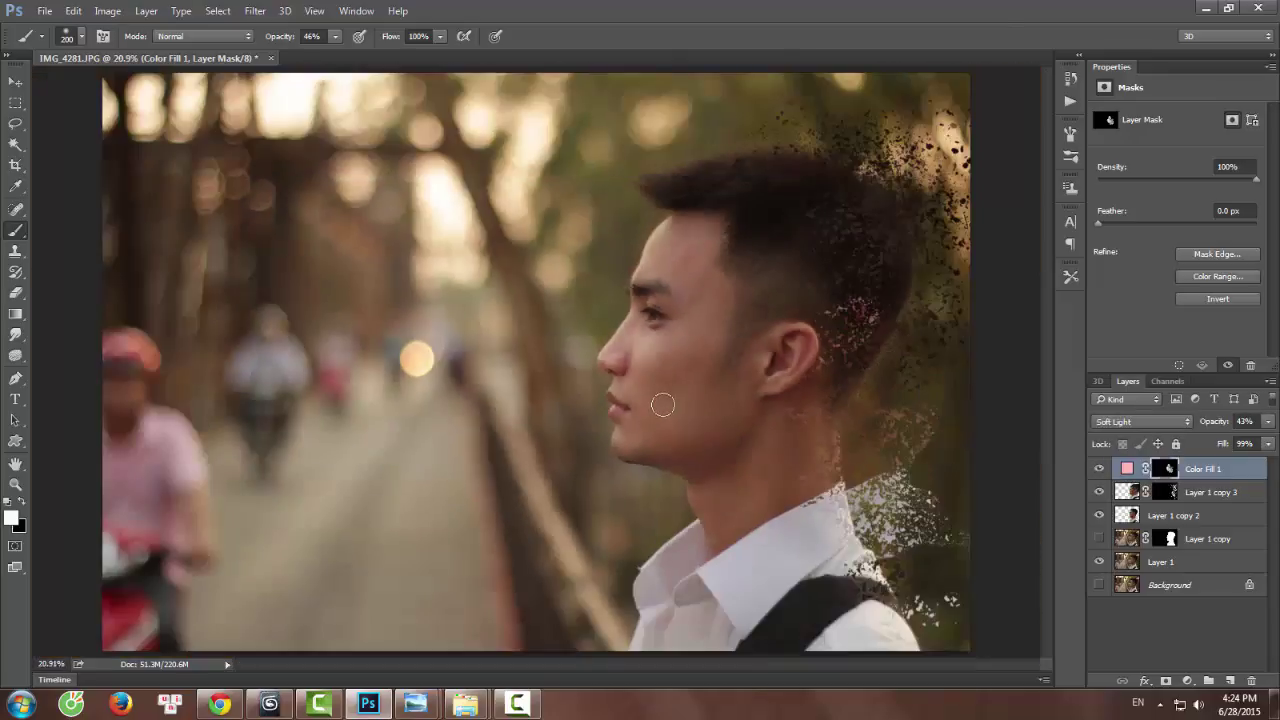
{"action": "scroll", "coordinate": [658, 414], "scroll_direction": "down", "scroll_amount": 1}
{"action": "scroll", "coordinate": [667, 417], "scroll_direction": "up", "scroll_amount": 1}
{"action": "scroll", "coordinate": [813, 455], "scroll_direction": "up", "scroll_amount": 1}
{"action": "scroll", "coordinate": [829, 452], "scroll_direction": "down", "scroll_amount": 1}
{"action": "scroll", "coordinate": [820, 405], "scroll_direction": "up", "scroll_amount": 1}
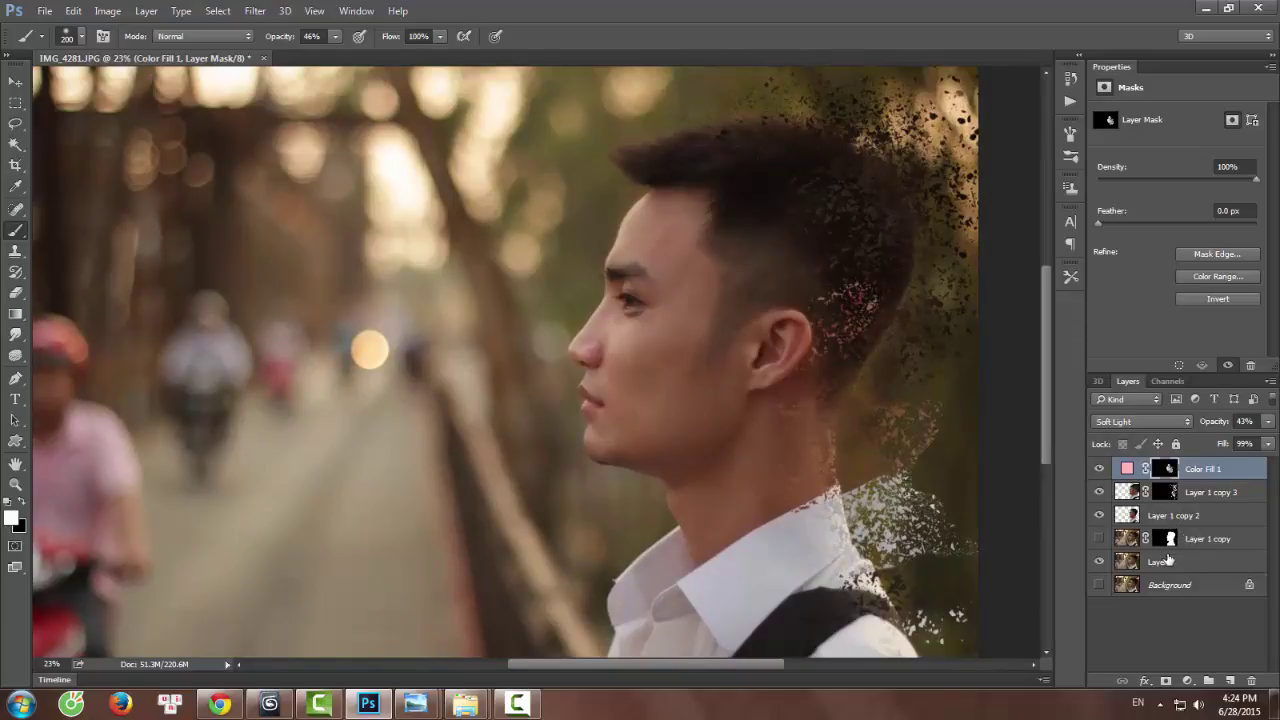
Move Layer 1 copy below Layer 1 and group the layers from Layer 1 through Color Fill 1 under the name 1.
{"action": "left_click_drag", "start_coordinate": [1195, 538], "coordinate": [1198, 570]}
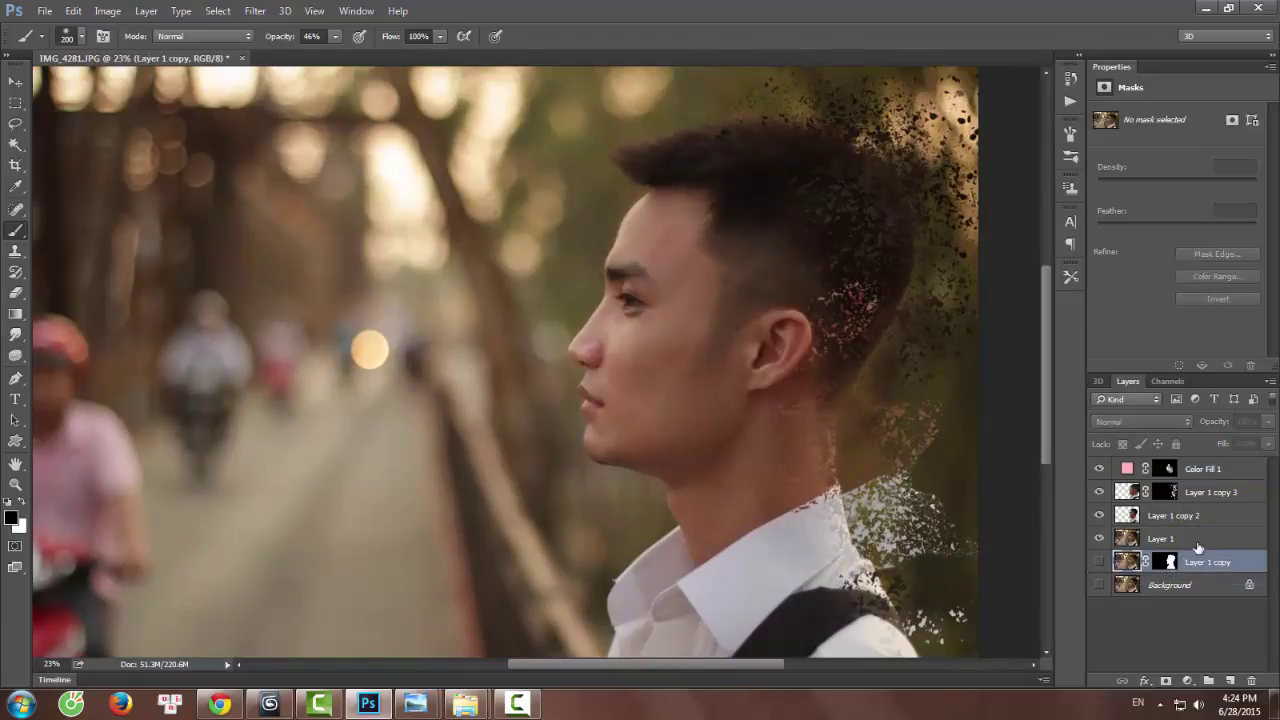
{"action": "left_click", "coordinate": [1198, 542]}
{"action": "left_click", "coordinate": [1218, 472], "text": "shift"}
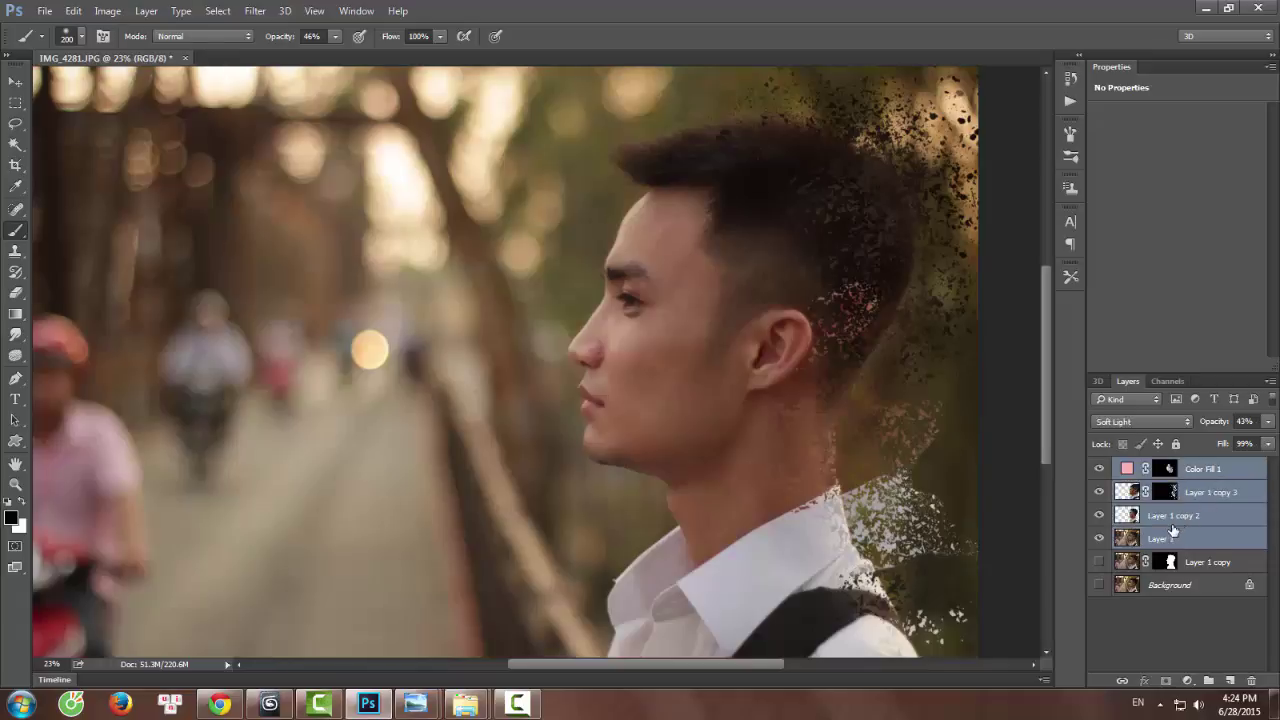
{"action": "key", "text": "ctrl+g"}
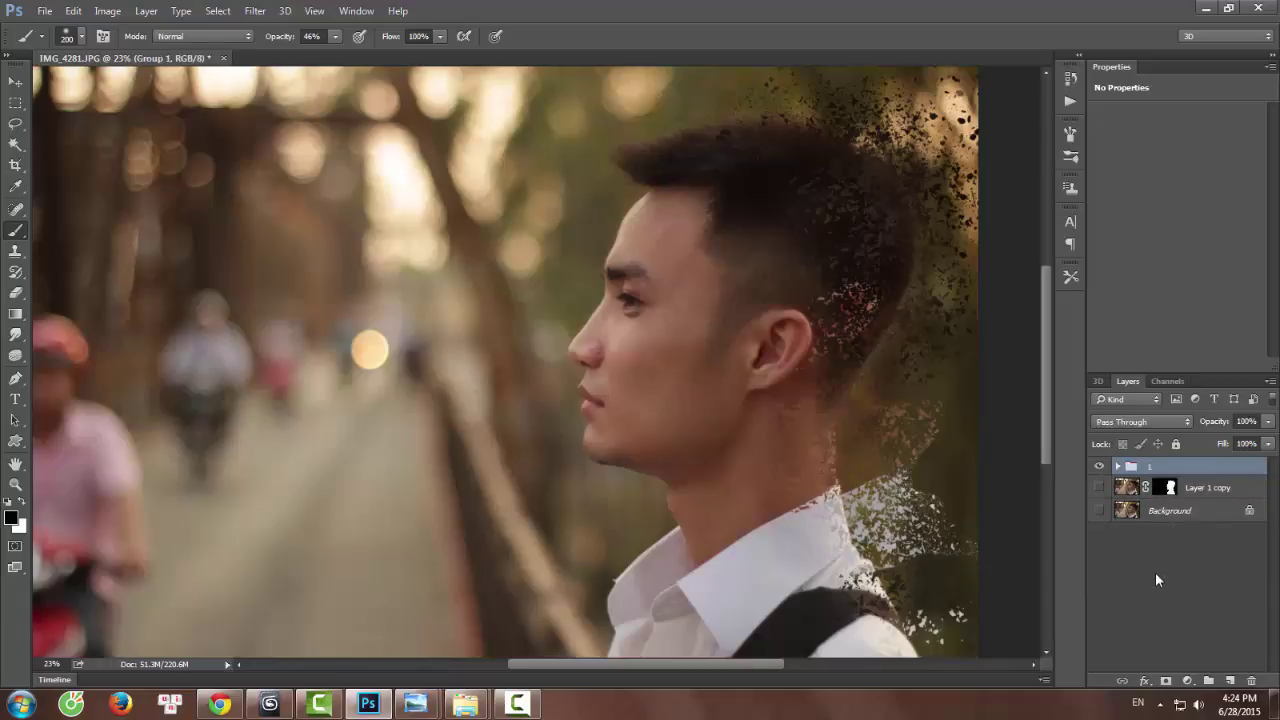
{"action": "left_click", "coordinate": [1155, 572]}
Expand group 1 and examine what Layer 1 copy 2 and Layer 1 contribute to the image by switching their visibility.
{"action": "scroll", "coordinate": [825, 390], "scroll_direction": "down", "scroll_amount": 1}
{"action": "scroll", "coordinate": [746, 397], "scroll_direction": "up", "scroll_amount": 2}
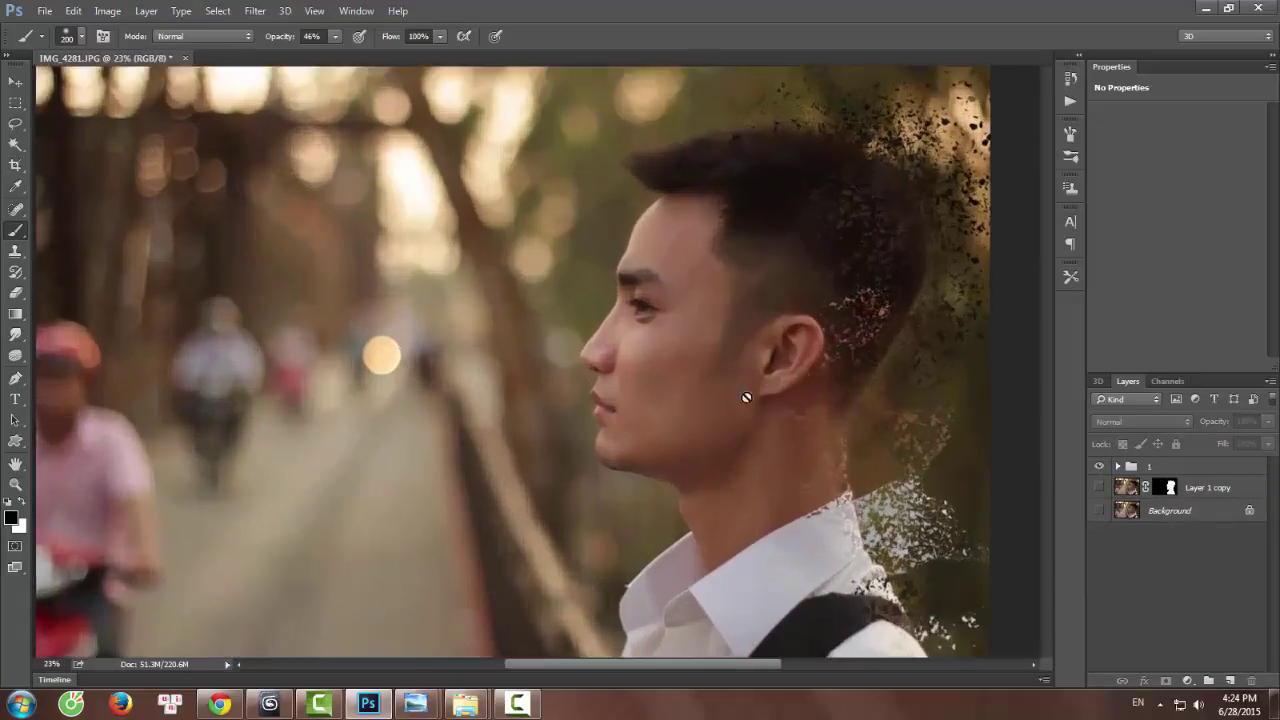
{"action": "scroll", "coordinate": [660, 357], "scroll_direction": "down", "scroll_amount": 2}
{"action": "scroll", "coordinate": [680, 355], "scroll_direction": "up", "scroll_amount": 3}
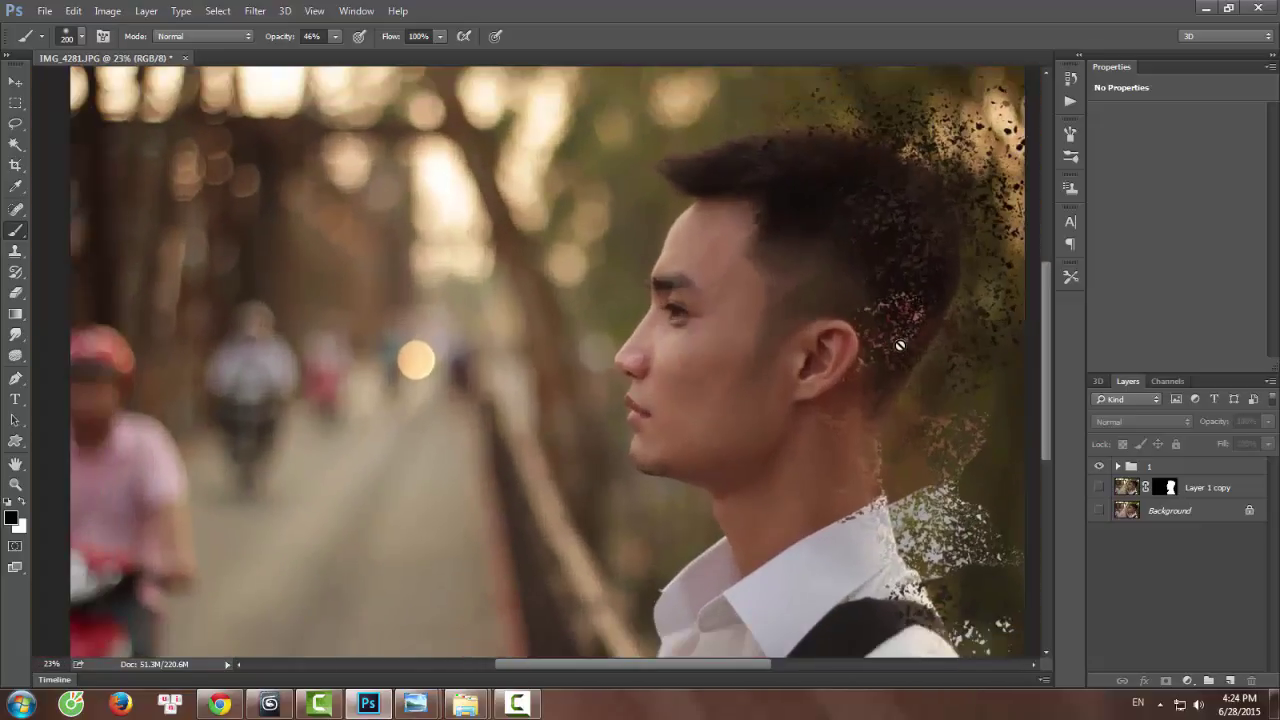
{"action": "scroll", "coordinate": [960, 296], "scroll_direction": "down", "scroll_amount": 3}
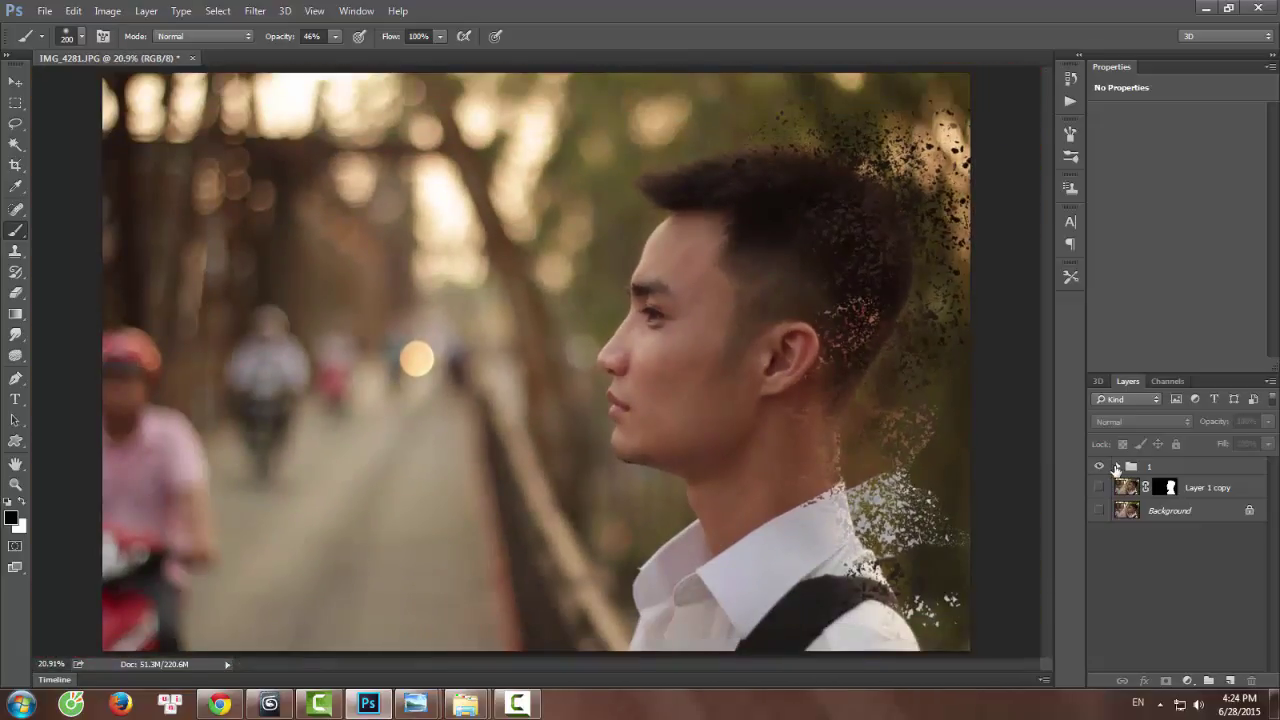
{"action": "left_click", "coordinate": [1117, 467]}
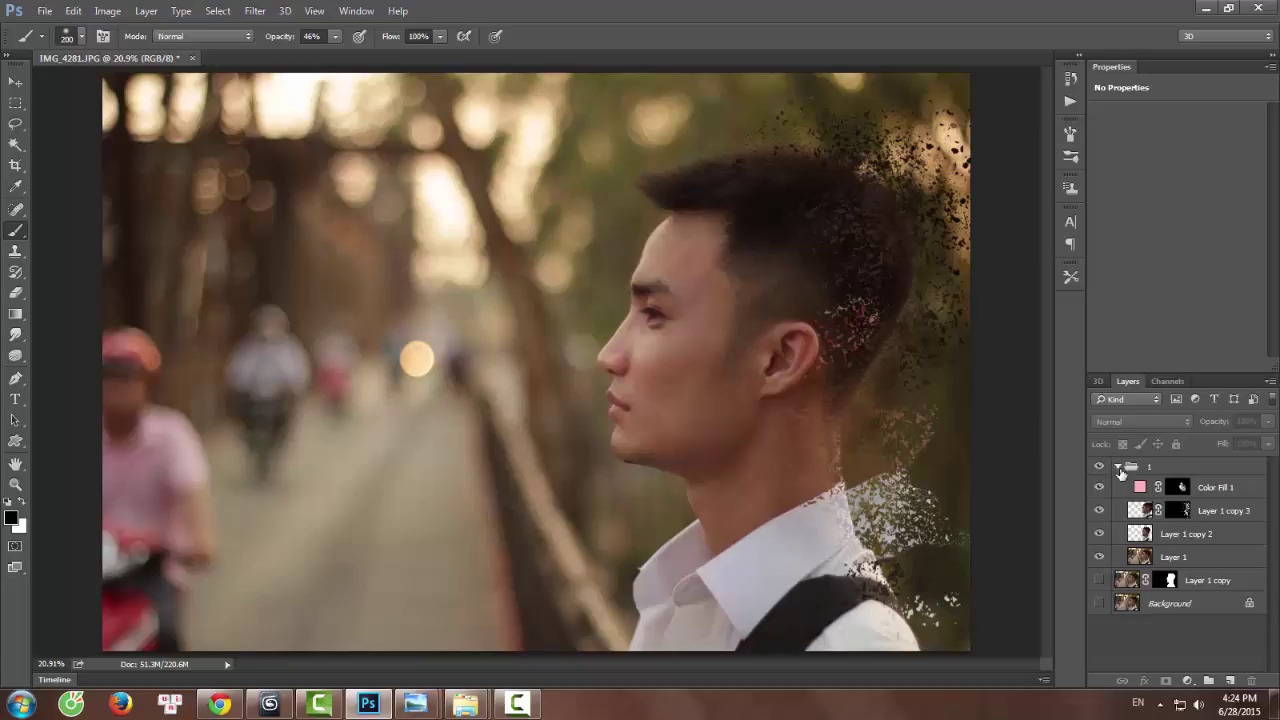
{"action": "left_click", "coordinate": [1163, 558]}
{"action": "left_click", "coordinate": [1181, 533]}
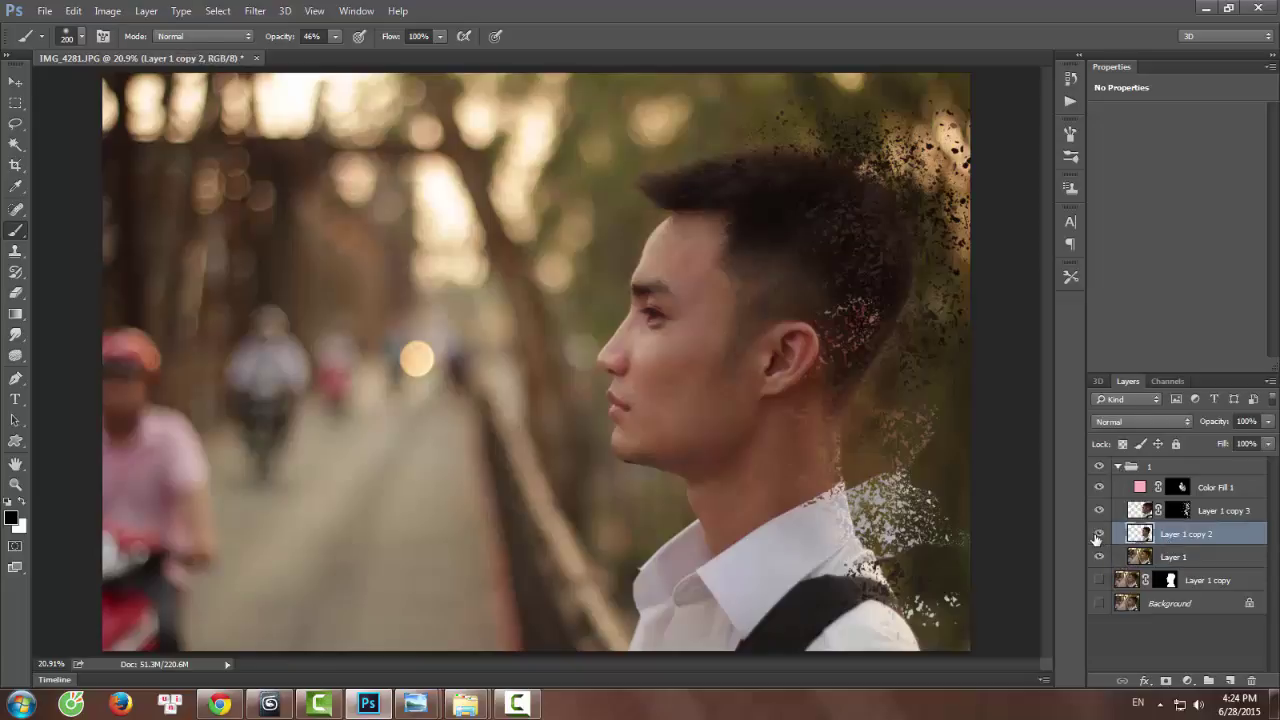
{"action": "left_click", "coordinate": [1099, 534]}
{"action": "left_click", "coordinate": [1099, 534]}
{"action": "left_click", "coordinate": [1099, 557]}
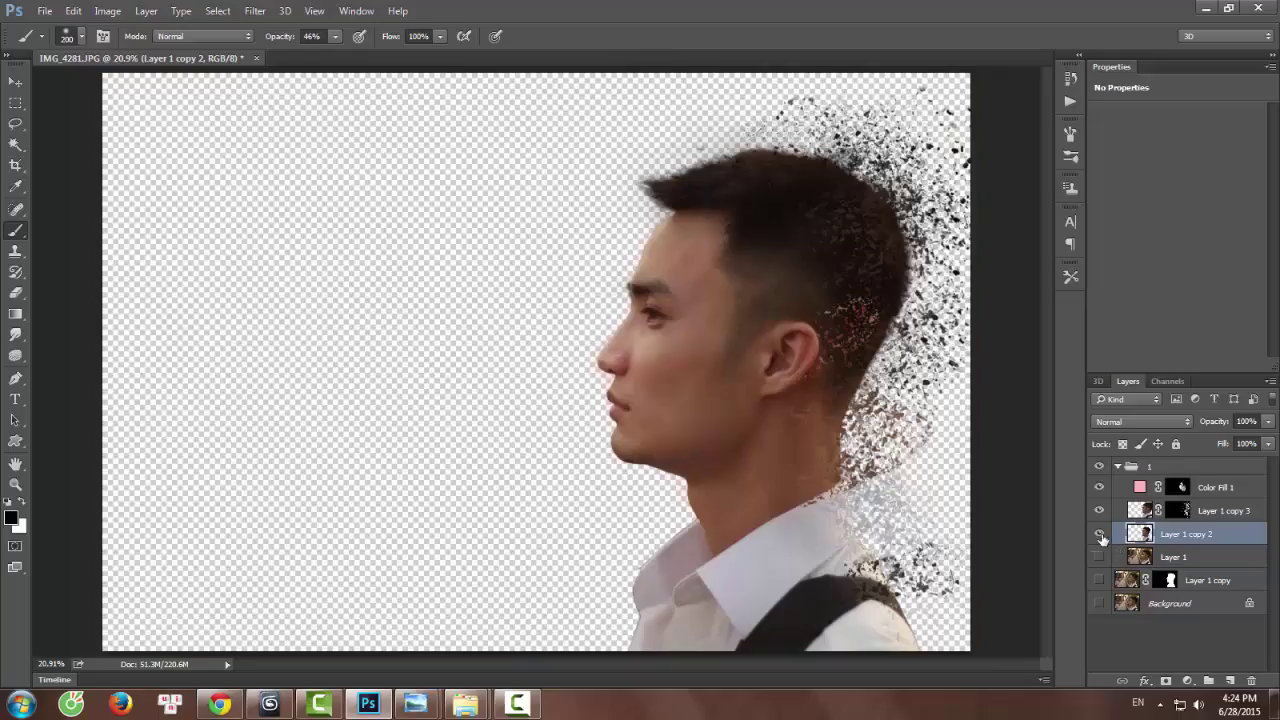
{"action": "left_click", "coordinate": [1100, 536]}
{"action": "left_click", "coordinate": [1100, 536]}
{"action": "left_click", "coordinate": [1100, 536]}
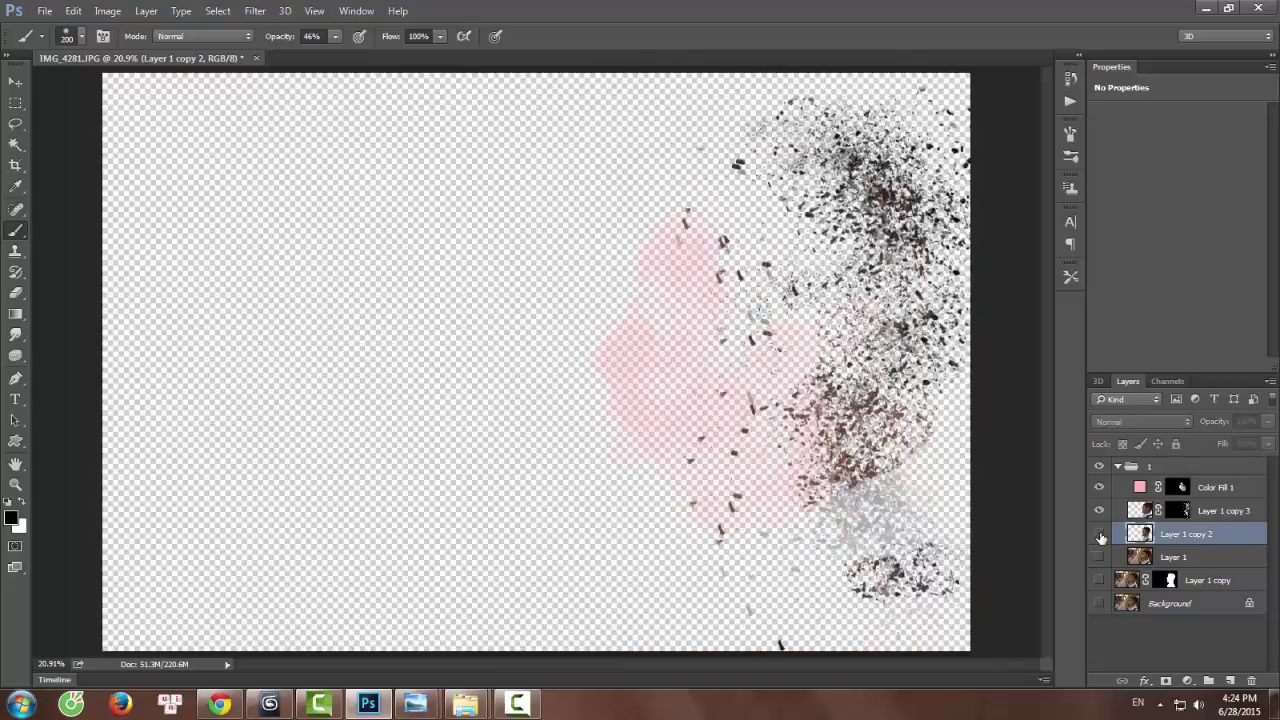
{"action": "left_click", "coordinate": [1100, 536]}
Hide Layer 1 copy 2, Color Fill 1 and Layer 1 copy 3 in group 1, and show Layer 1.
{"action": "left_click", "coordinate": [1100, 536]}
{"action": "left_click", "coordinate": [1100, 558]}
{"action": "scroll", "coordinate": [834, 397], "scroll_direction": "down", "scroll_amount": 1}
{"action": "scroll", "coordinate": [834, 397], "scroll_direction": "up", "scroll_amount": 1}
{"action": "scroll", "coordinate": [959, 470], "scroll_direction": "down", "scroll_amount": 1}
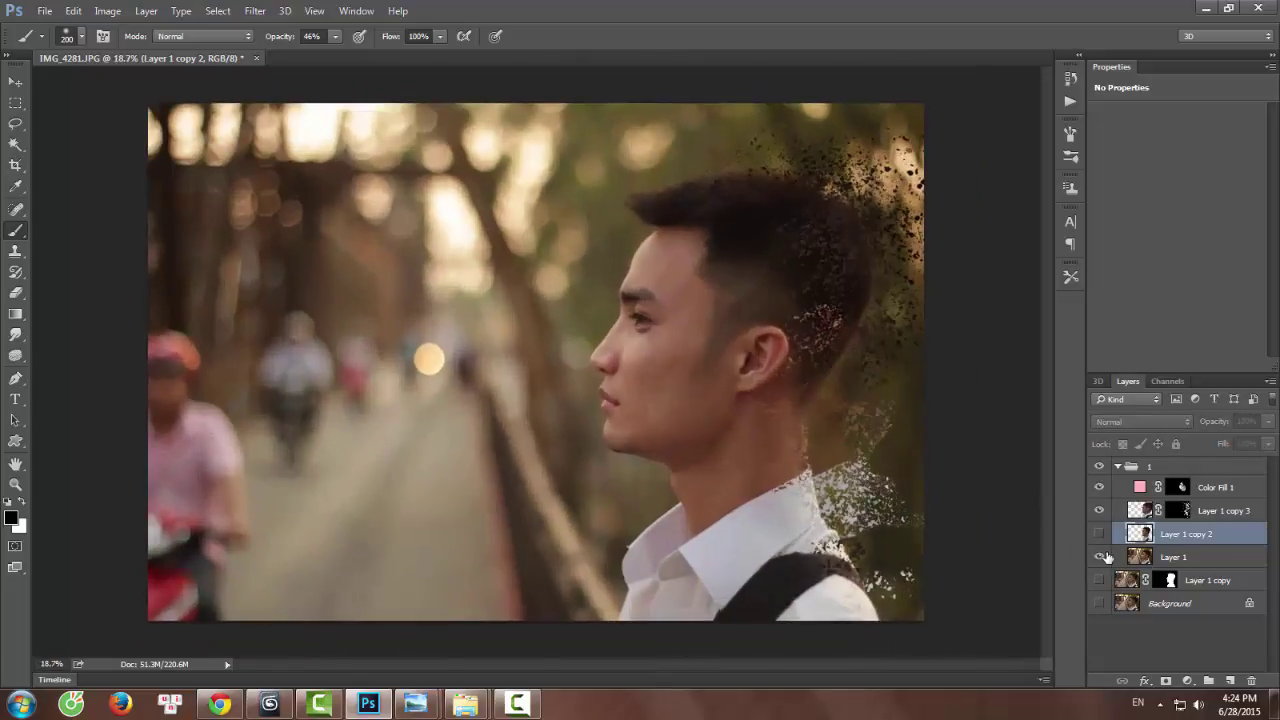
{"action": "left_click", "coordinate": [1099, 487]}
{"action": "left_click", "coordinate": [1099, 510]}
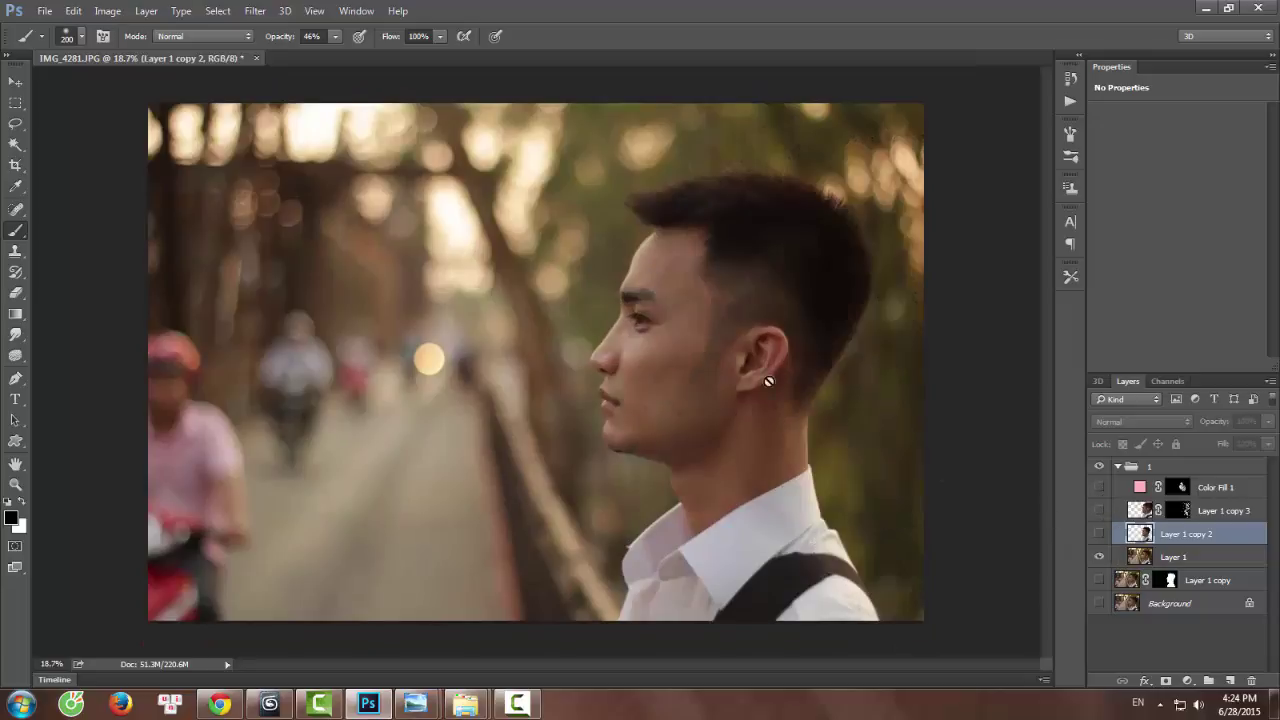
{"action": "scroll", "coordinate": [768, 381], "scroll_direction": "down", "scroll_amount": 1}
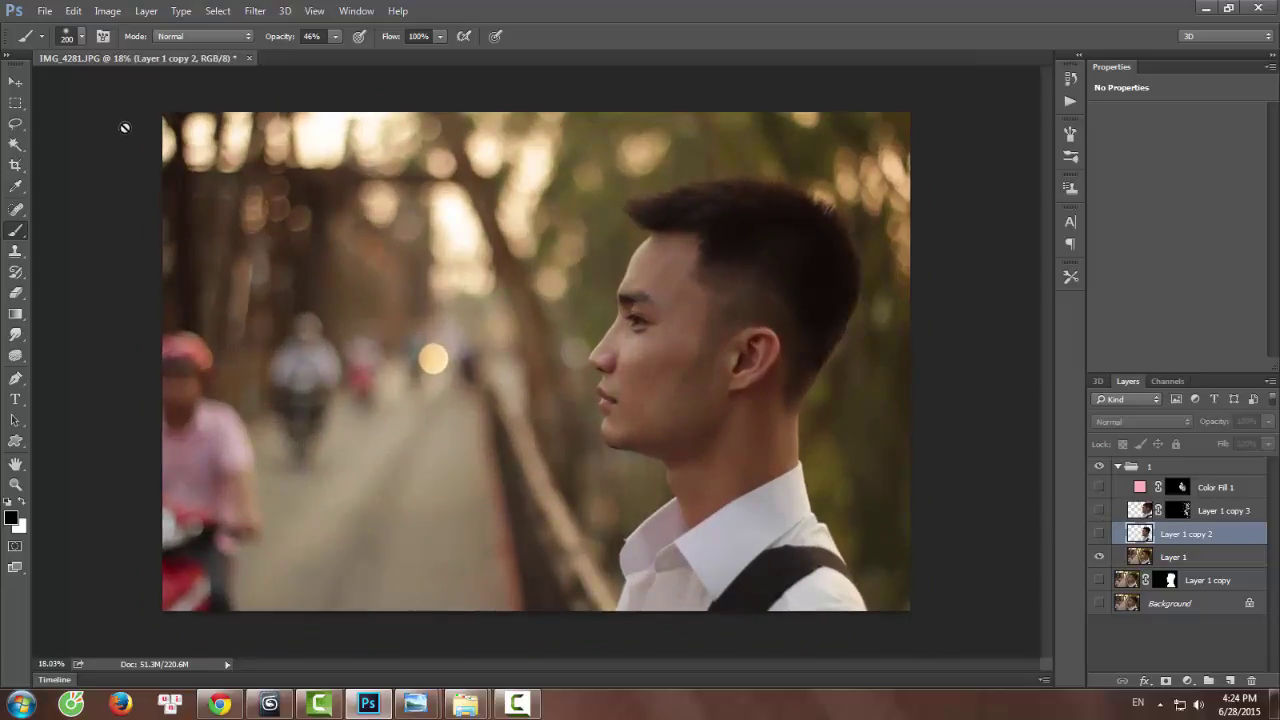
Activate the Spot Healing Brush, check the cutout against the background photo, and select Layer 1 for retouching.
{"action": "left_click", "coordinate": [16, 209]}
{"action": "right_click", "coordinate": [16, 209]}
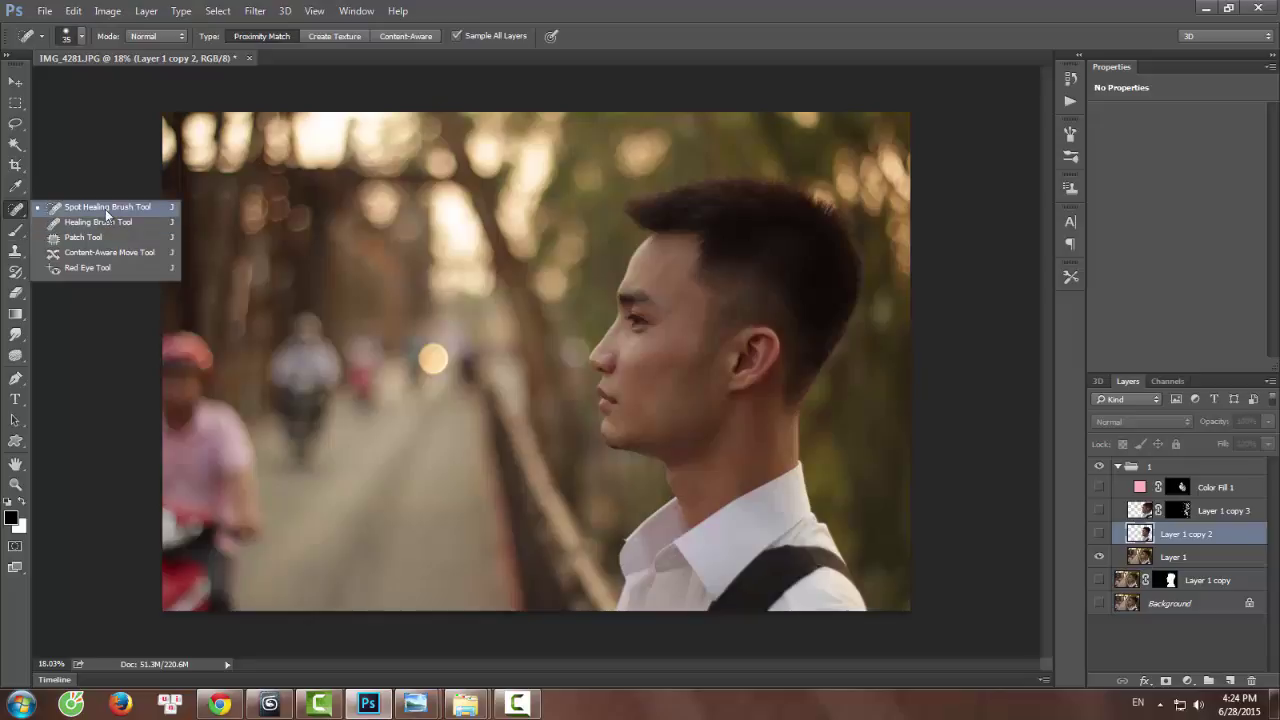
{"action": "left_click", "coordinate": [106, 208]}
{"action": "scroll", "coordinate": [750, 322], "scroll_direction": "up", "scroll_amount": 1}
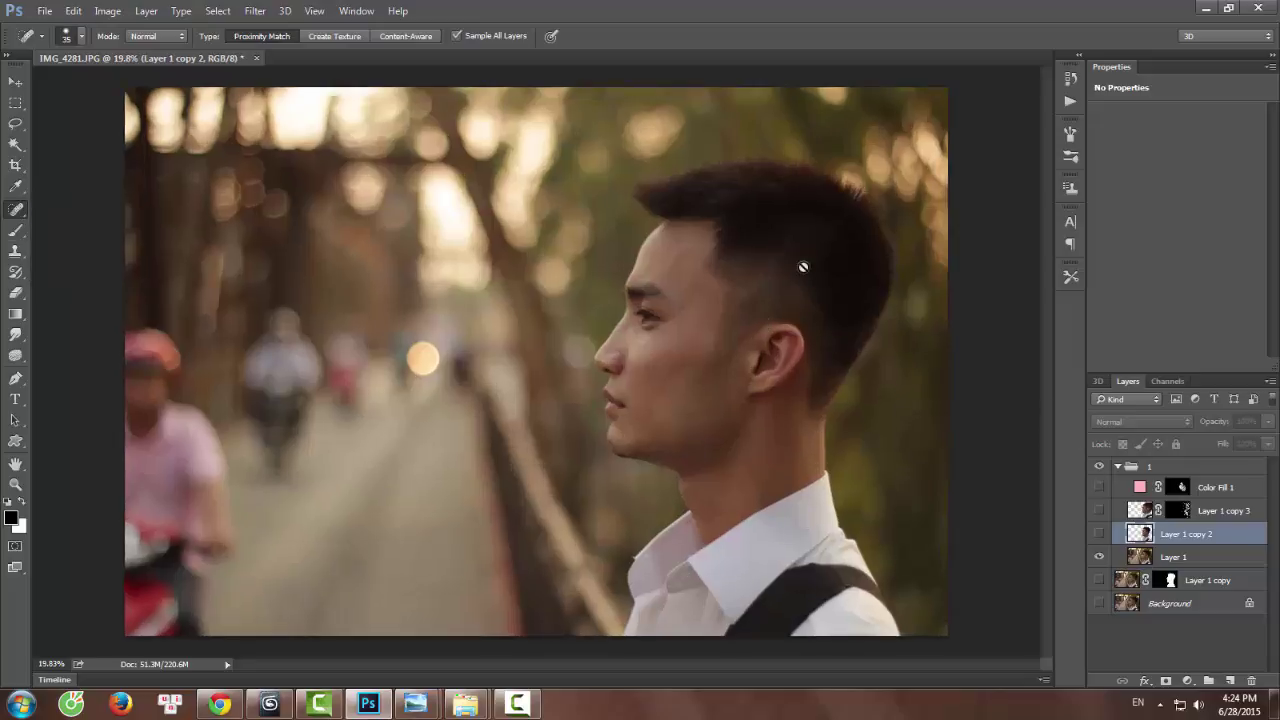
{"action": "left_click", "coordinate": [1099, 534]}
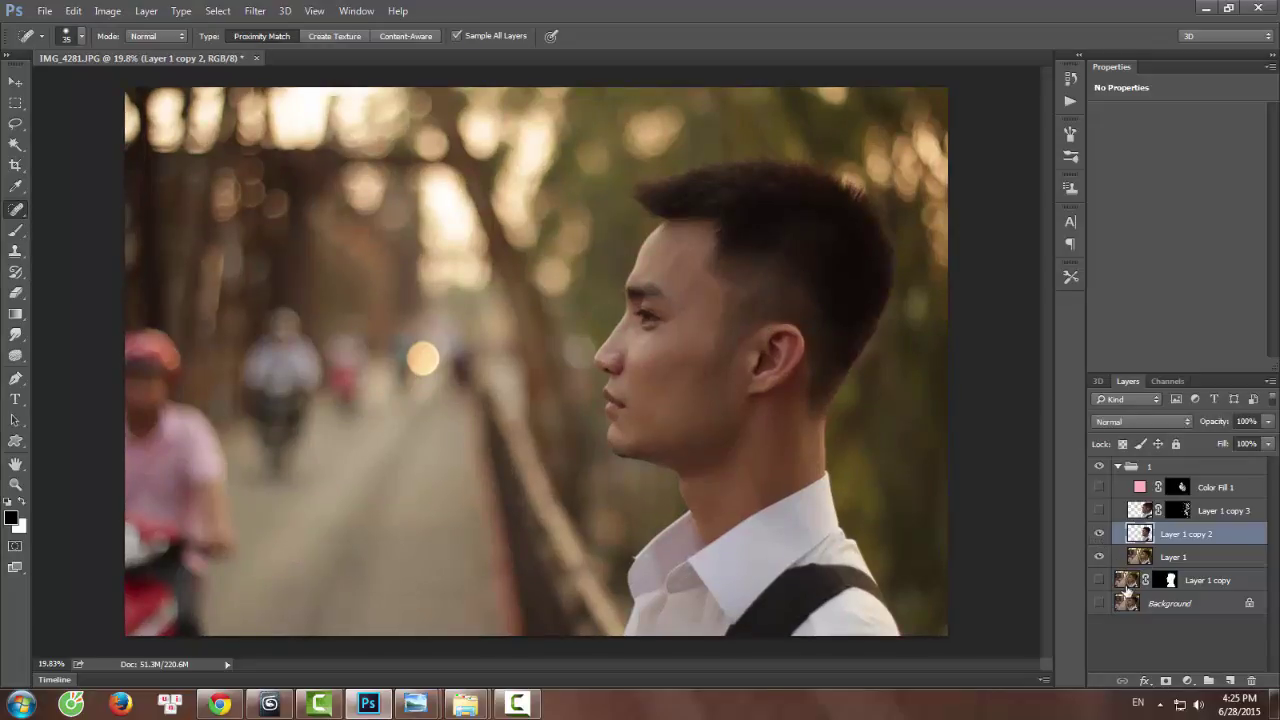
{"action": "left_click", "coordinate": [1099, 556]}
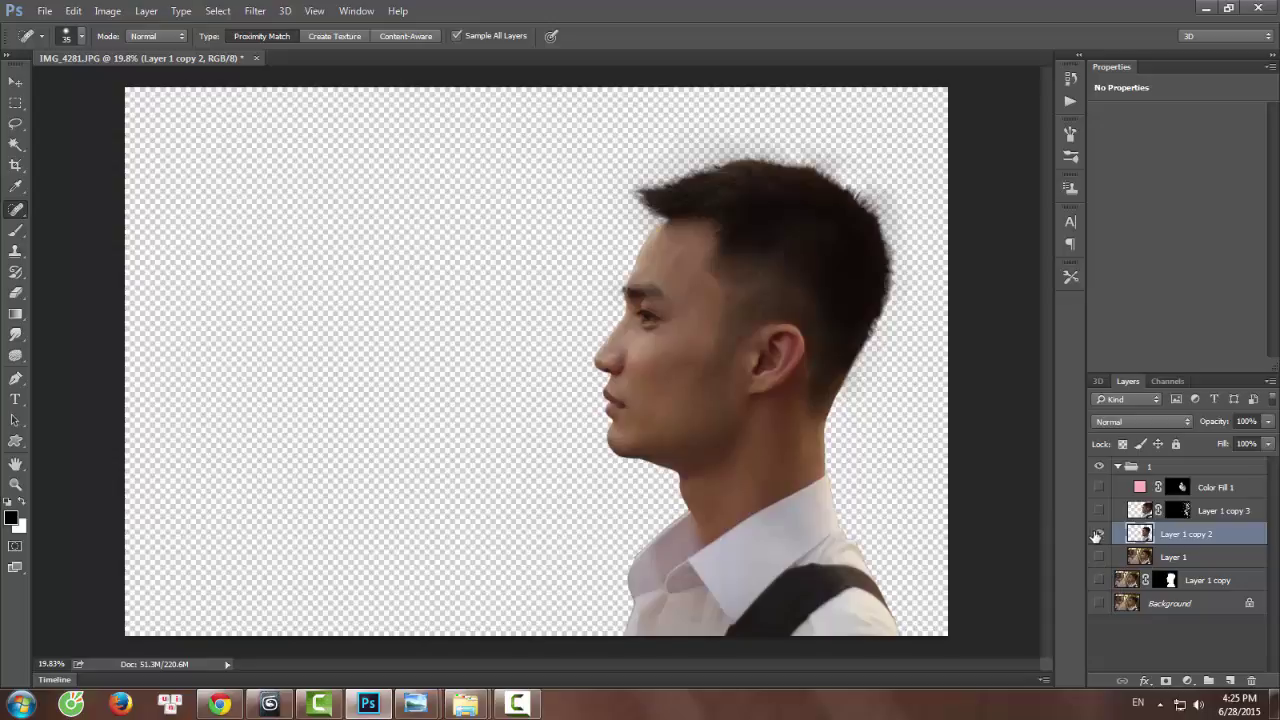
{"action": "left_click", "coordinate": [1099, 534]}
{"action": "left_click", "coordinate": [1099, 556]}
{"action": "left_click", "coordinate": [1175, 556]}
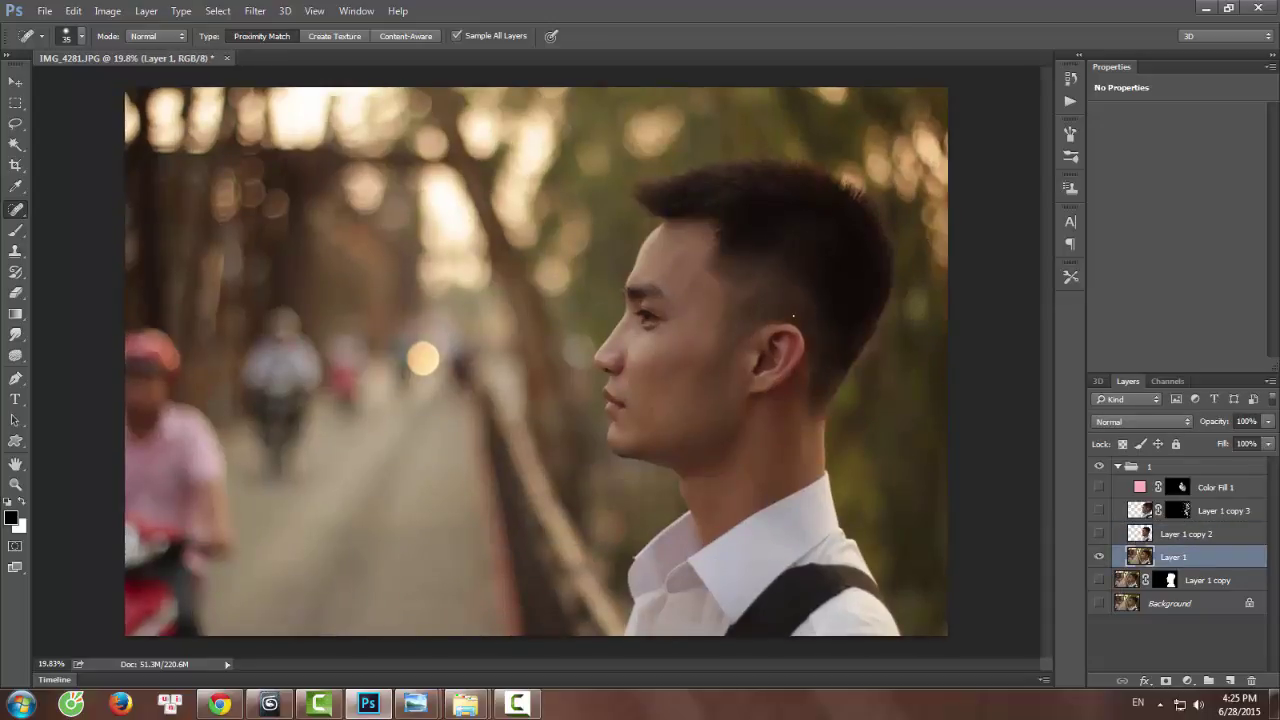
Enlarge the Spot Healing Brush to 175 px and paint over the back edge of the man's hair on Layer 1.
{"action": "key", "text": "bracketright"}
{"action": "key", "text": "bracketright"}
{"action": "key", "text": "bracketright"}
{"action": "key", "text": "bracketright"}
{"action": "key", "text": "bracketright"}
{"action": "key", "text": "bracketright"}
{"action": "key", "text": "bracketright"}
{"action": "key", "text": "bracketright"}
{"action": "key", "text": "bracketright"}
{"action": "left_click_drag", "start_coordinate": [880, 329], "coordinate": [882, 342]}
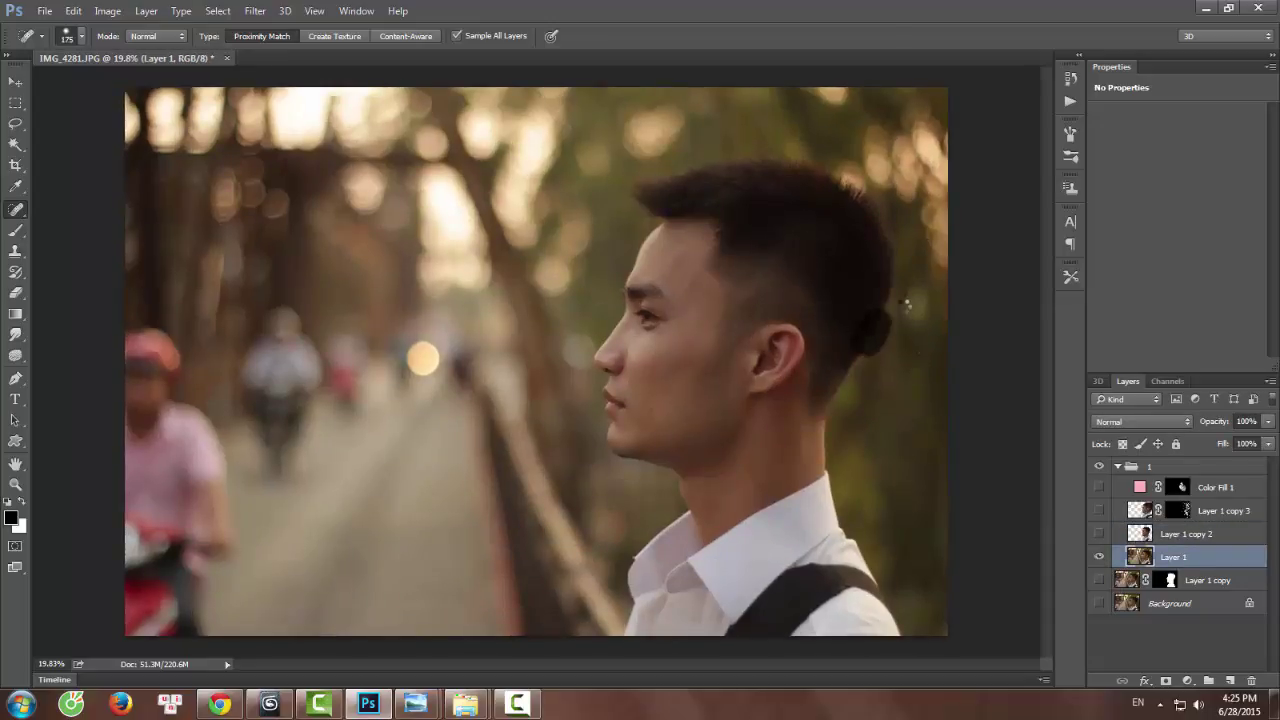
{"action": "mouse_move", "coordinate": [891, 289]}
{"action": "left_mouse_down"}
{"action": "mouse_move", "coordinate": [862, 330]}
{"action": "mouse_move", "coordinate": [910, 306]}
{"action": "mouse_move", "coordinate": [731, 334]}
{"action": "left_mouse_up"}
{"action": "scroll", "coordinate": [868, 307], "scroll_direction": "up", "scroll_amount": 1}
{"action": "left_click_drag", "start_coordinate": [785, 283], "coordinate": [660, 290]}
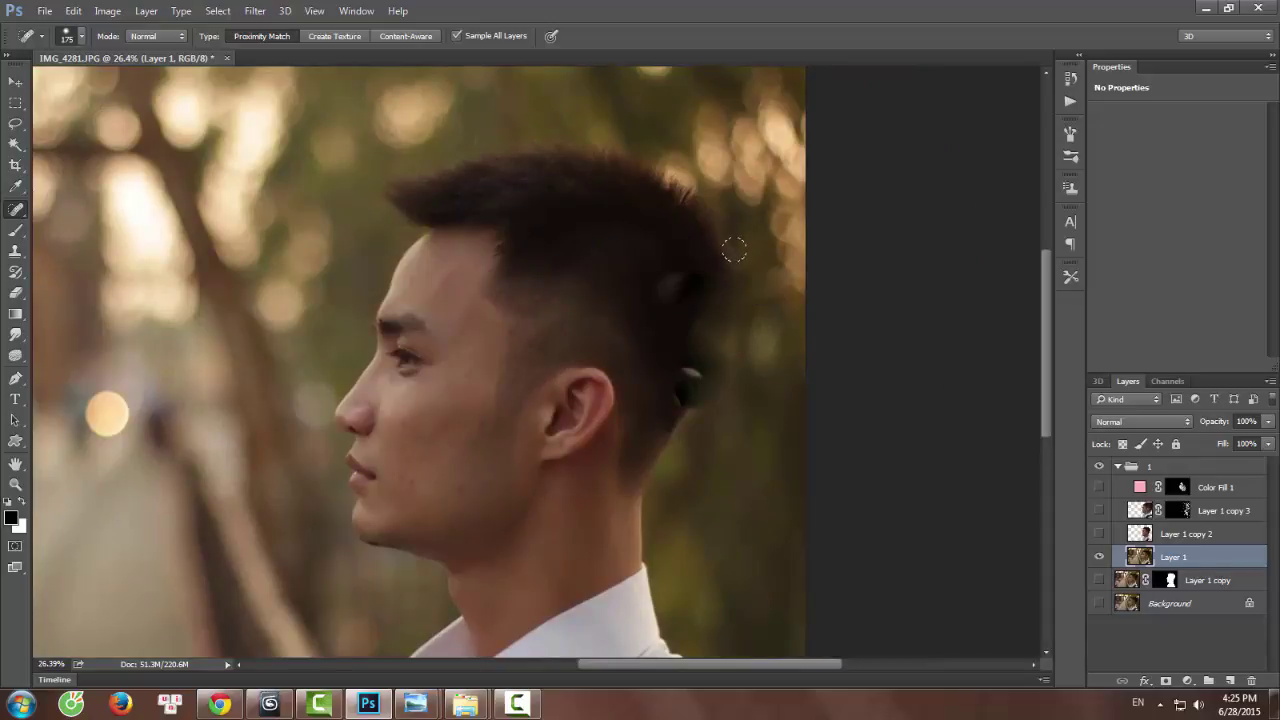
{"action": "left_click_drag", "start_coordinate": [738, 232], "coordinate": [666, 304]}
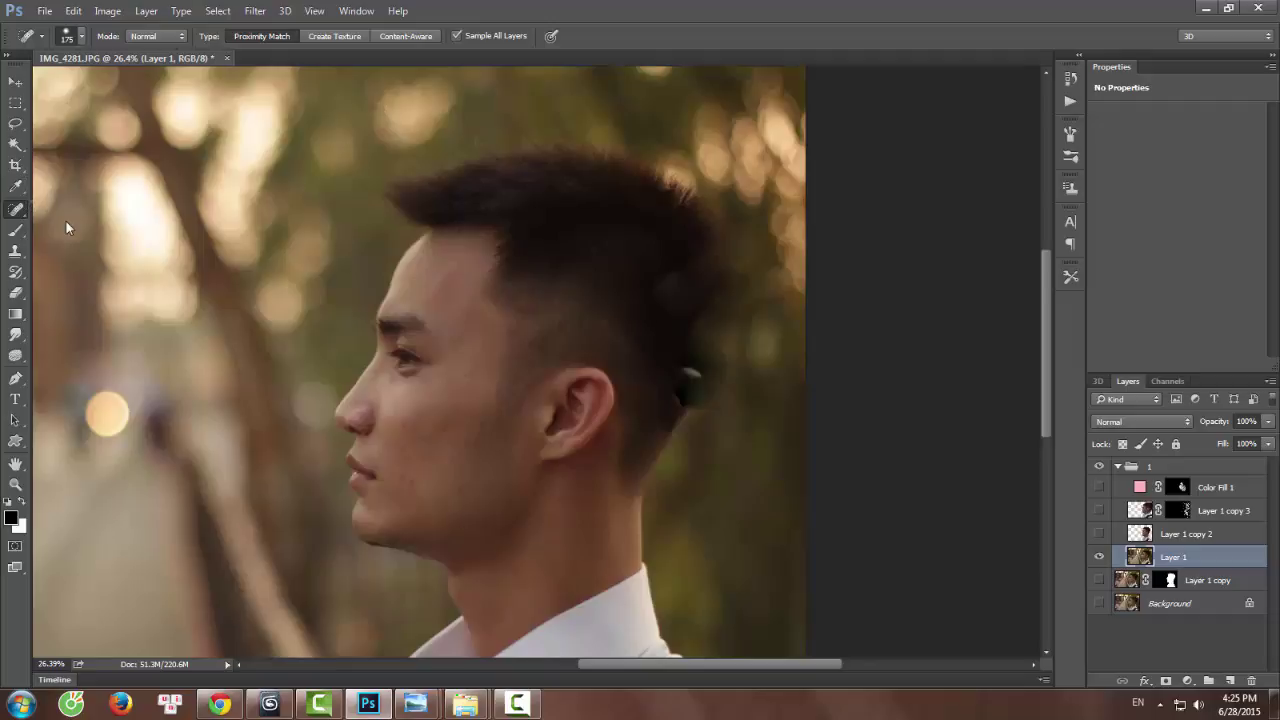
Switch to the Healing Brush at 300 px and paint sampled background over the dark patch at the hair's lower back edge on Layer 1.
{"action": "right_click", "coordinate": [17, 208]}
{"action": "left_click", "coordinate": [80, 222]}
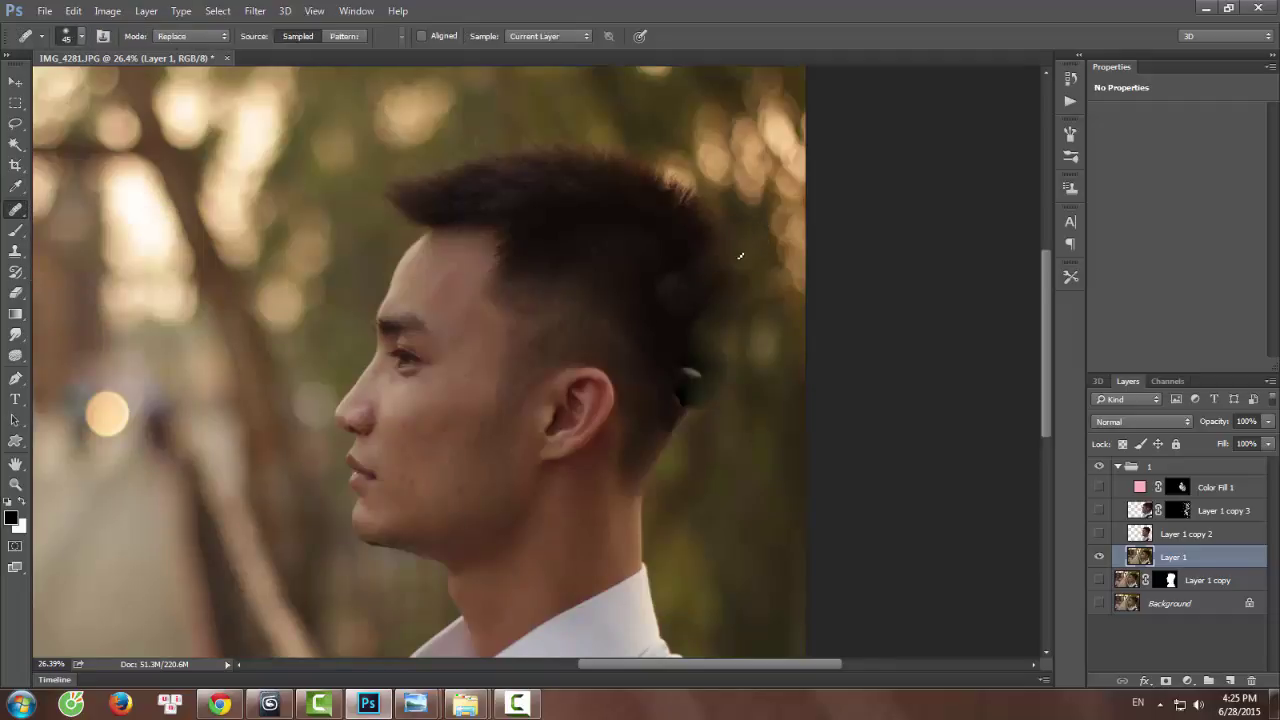
{"action": "key", "text": "bracketright"}
{"action": "key", "text": "bracketright"}
{"action": "key", "text": "bracketright"}
{"action": "key", "text": "bracketright"}
{"action": "key", "text": "bracketright"}
{"action": "key", "text": "bracketright"}
{"action": "key", "text": "bracketright"}
{"action": "key", "text": "bracketright"}
{"action": "key", "text": "bracketright"}
{"action": "key", "text": "bracketright"}
{"action": "key", "text": "bracketright"}
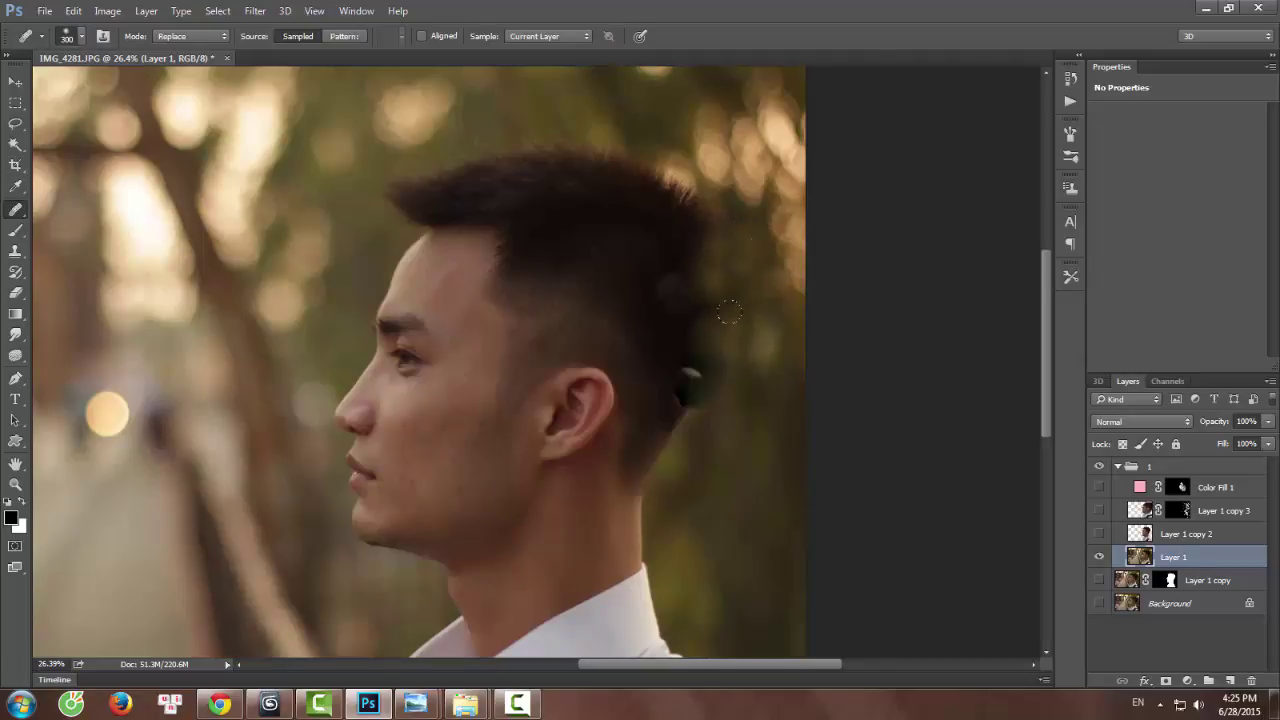
{"action": "left_click", "coordinate": [764, 319], "text": "alt"}
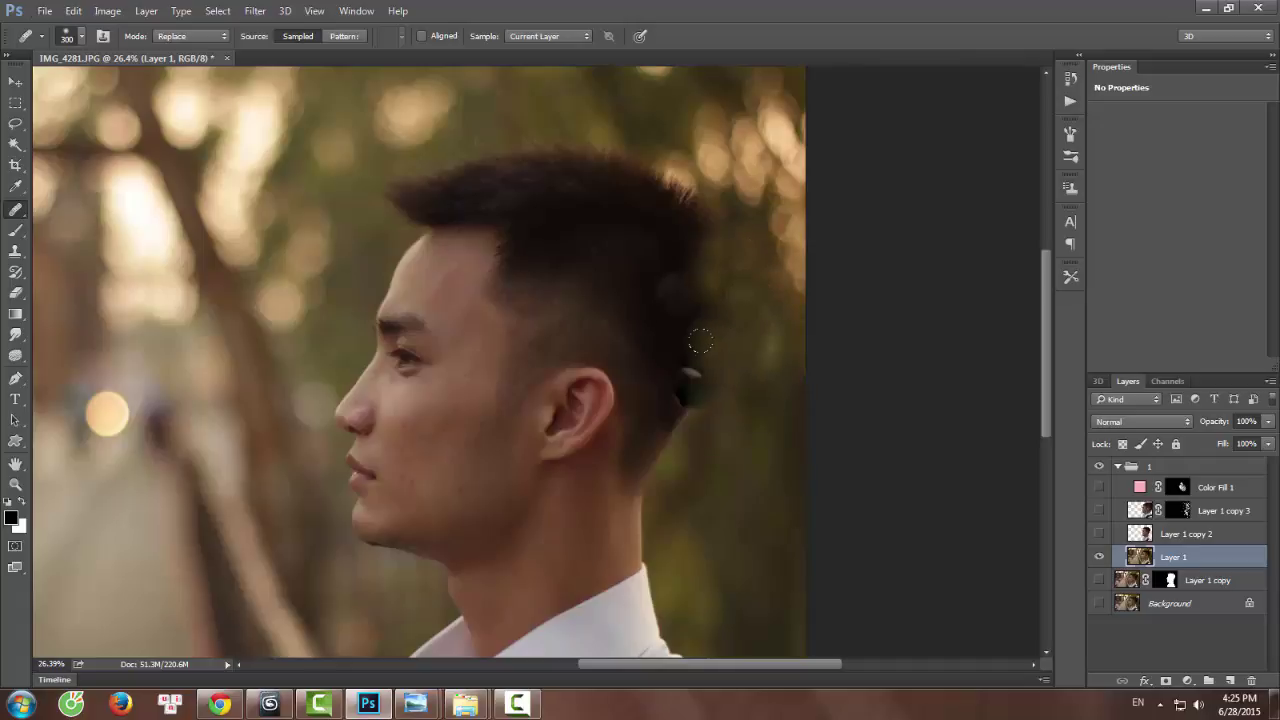
{"action": "left_click_drag", "start_coordinate": [682, 382], "coordinate": [684, 386]}
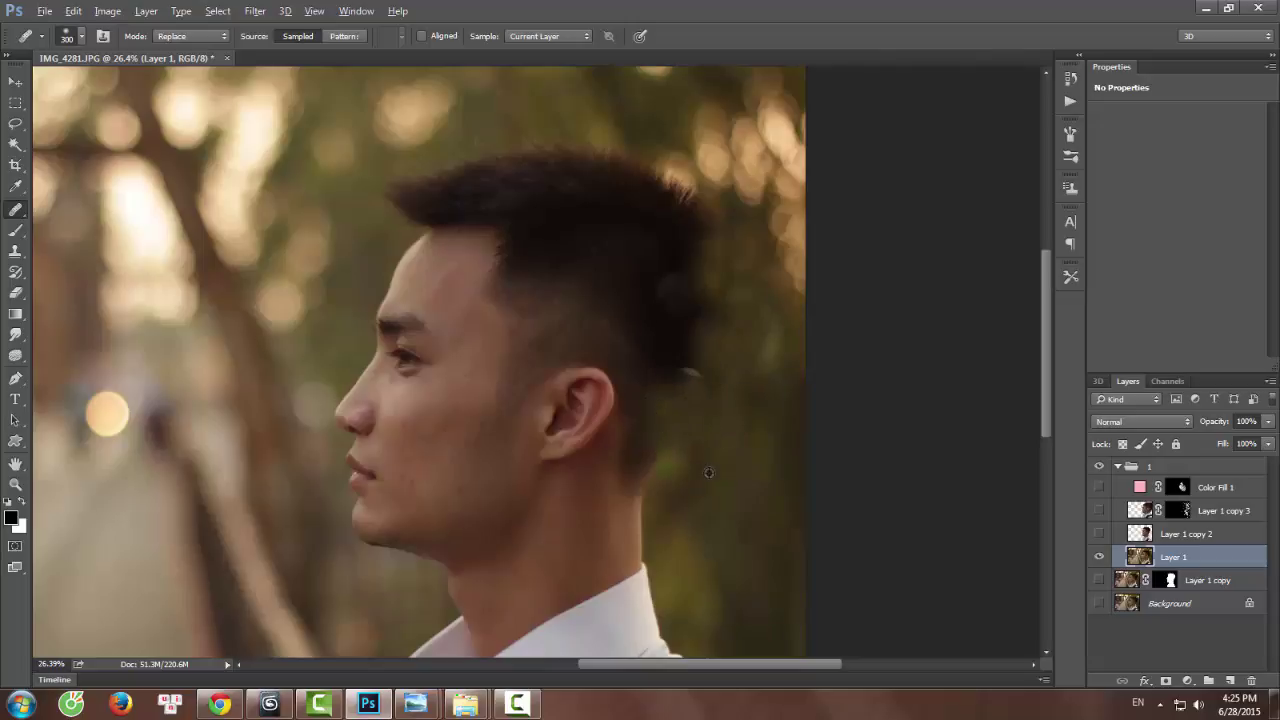
Heal the back of the neck from nape to collar and the bright remnant at the hair's lower edge with sampled background.
{"action": "mouse_move", "coordinate": [649, 487]}
{"action": "left_mouse_down"}
{"action": "mouse_move", "coordinate": [642, 521]}
{"action": "mouse_move", "coordinate": [621, 525]}
{"action": "mouse_move", "coordinate": [638, 576]}
{"action": "left_mouse_up"}
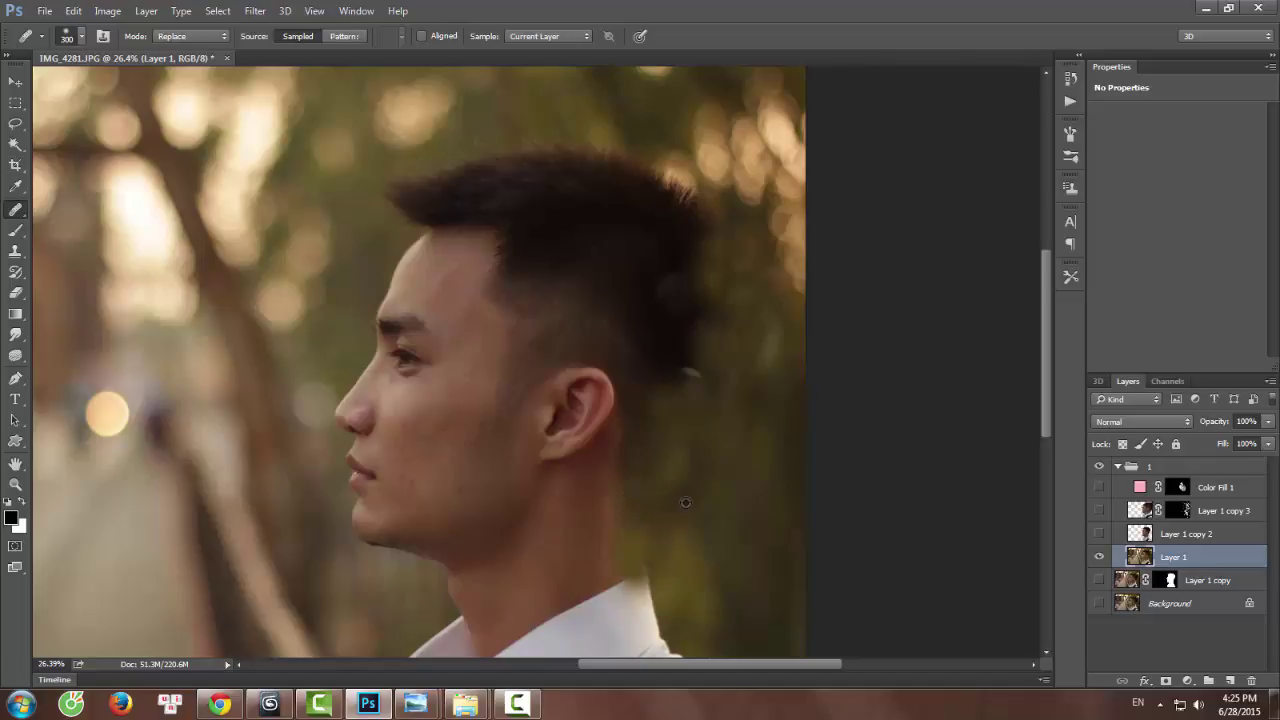
{"action": "left_click", "coordinate": [664, 436], "text": "alt"}
{"action": "left_click_drag", "start_coordinate": [633, 414], "coordinate": [652, 412]}
{"action": "left_click", "coordinate": [727, 385], "text": "alt"}
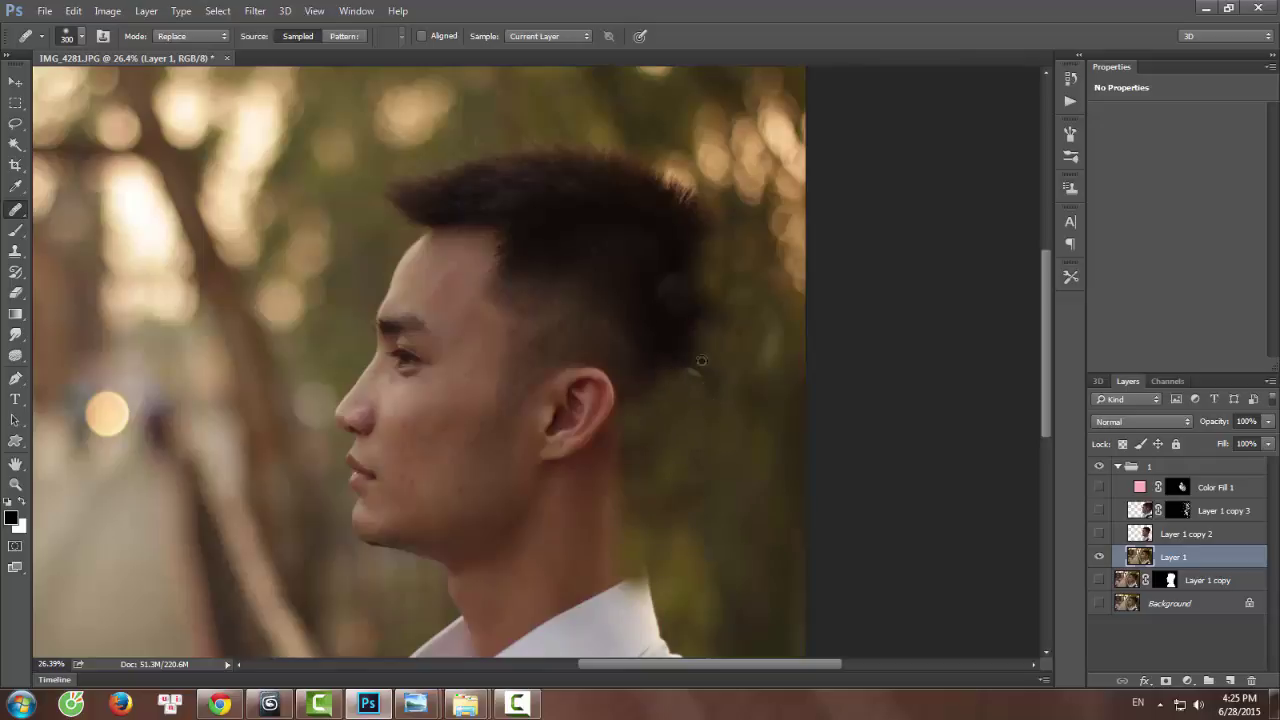
{"action": "left_click_drag", "start_coordinate": [697, 364], "coordinate": [686, 354]}
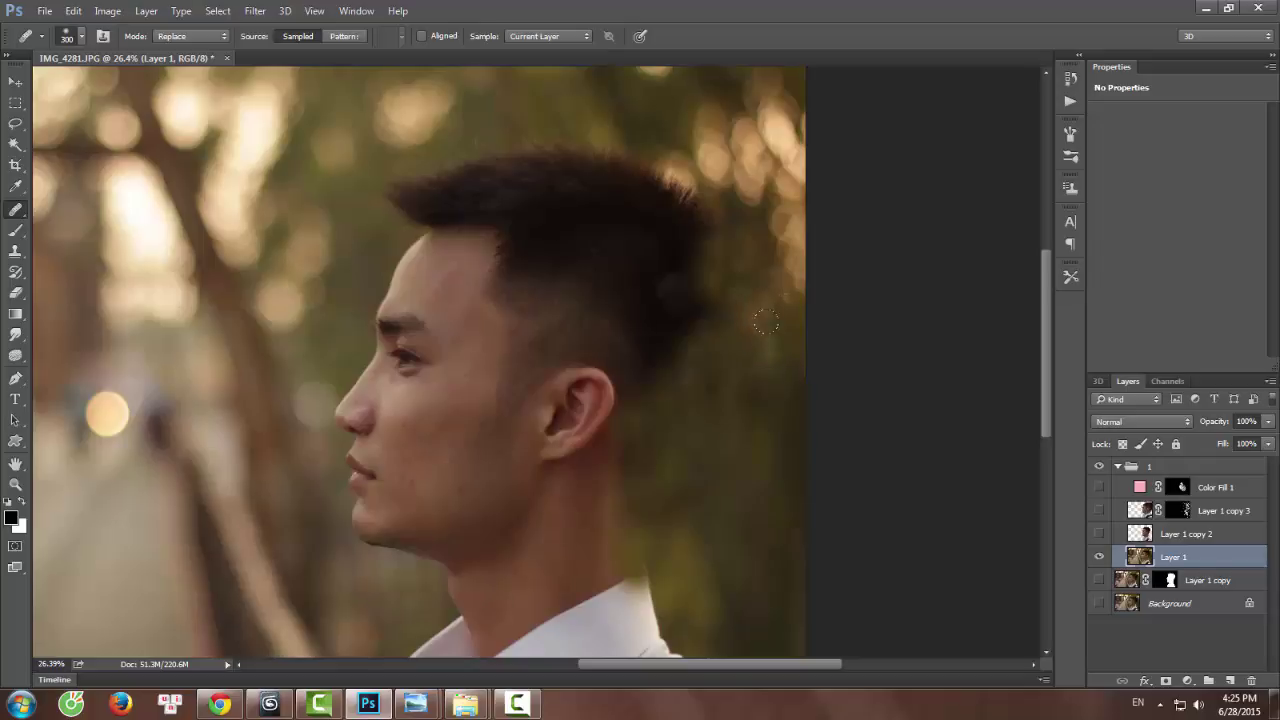
Paint background sampled beside the head over the upper back edge of the hair with the Healing Brush.
{"action": "left_click", "coordinate": [694, 177], "text": "alt"}
{"action": "left_click", "coordinate": [697, 194]}
{"action": "left_click", "coordinate": [710, 207]}
{"action": "left_click", "coordinate": [702, 187], "text": "alt"}
{"action": "left_click", "coordinate": [716, 216]}
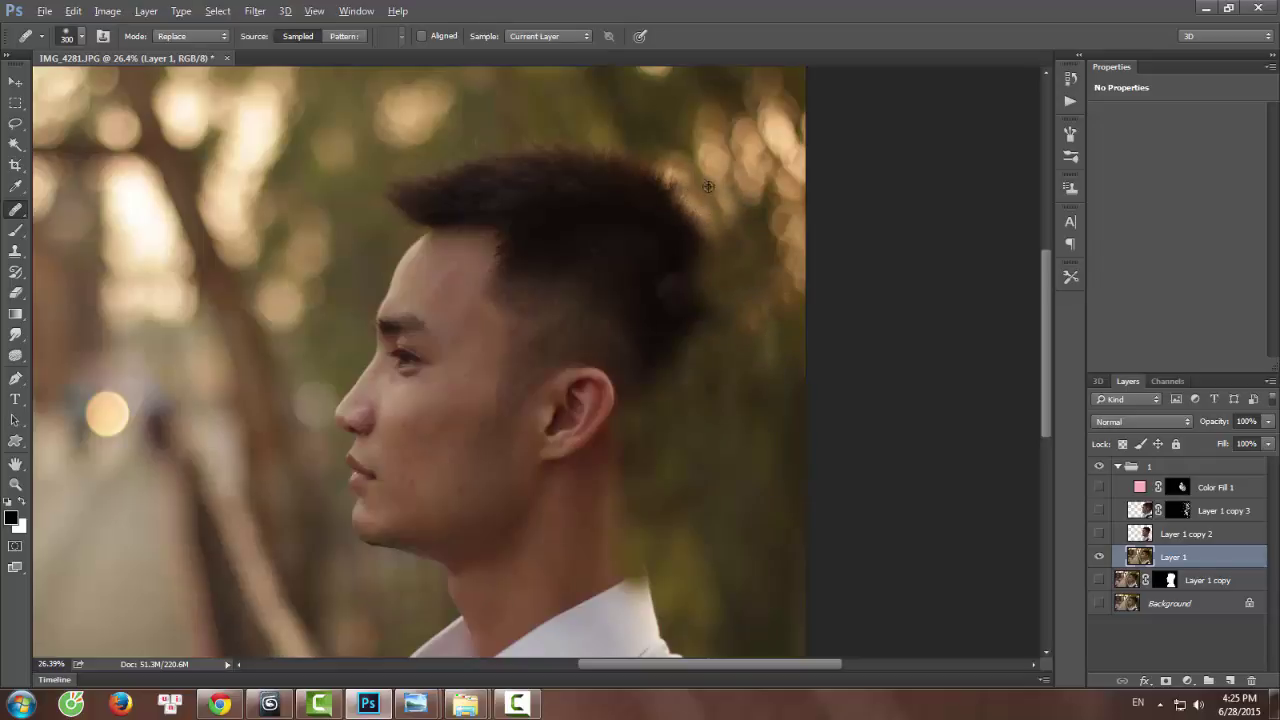
{"action": "left_click", "coordinate": [703, 186], "text": "alt"}
{"action": "left_click", "coordinate": [685, 187]}
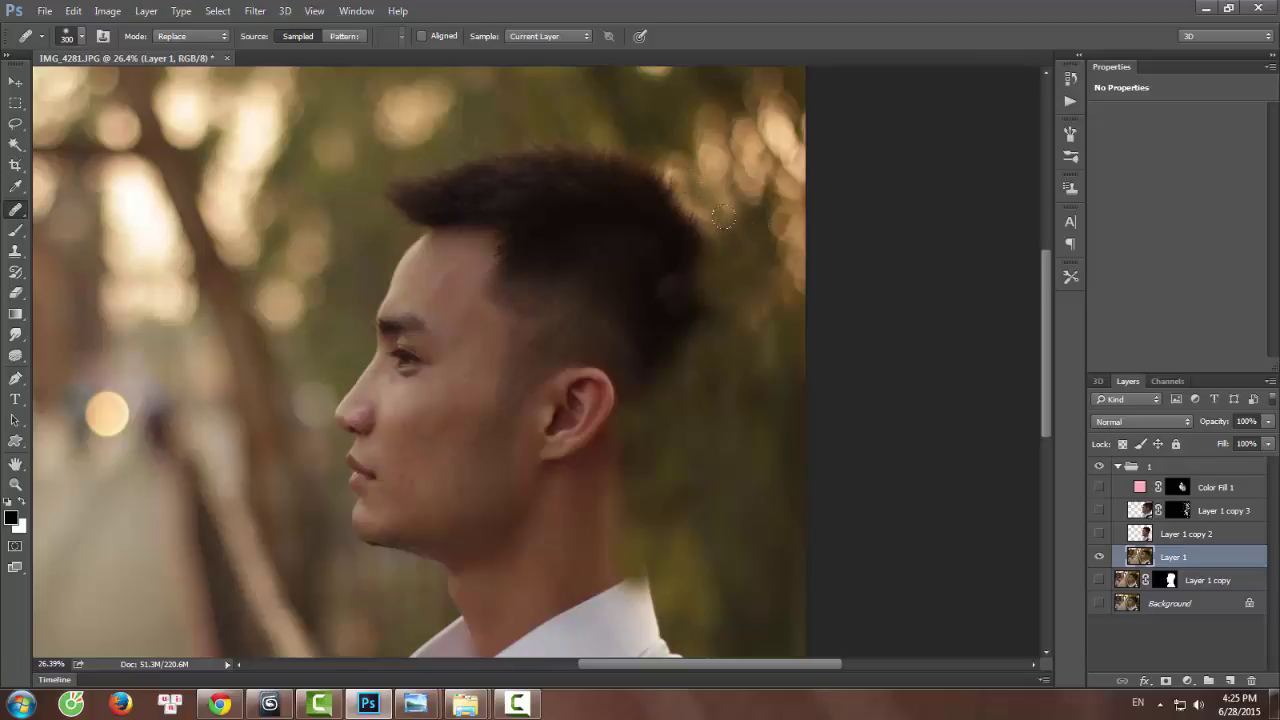
Heal the back of the head downward from the upper hair edge, pushing the background further into the dark hair.
{"action": "left_click", "coordinate": [752, 228]}
{"action": "left_click", "coordinate": [710, 230]}
{"action": "left_click", "coordinate": [688, 235]}
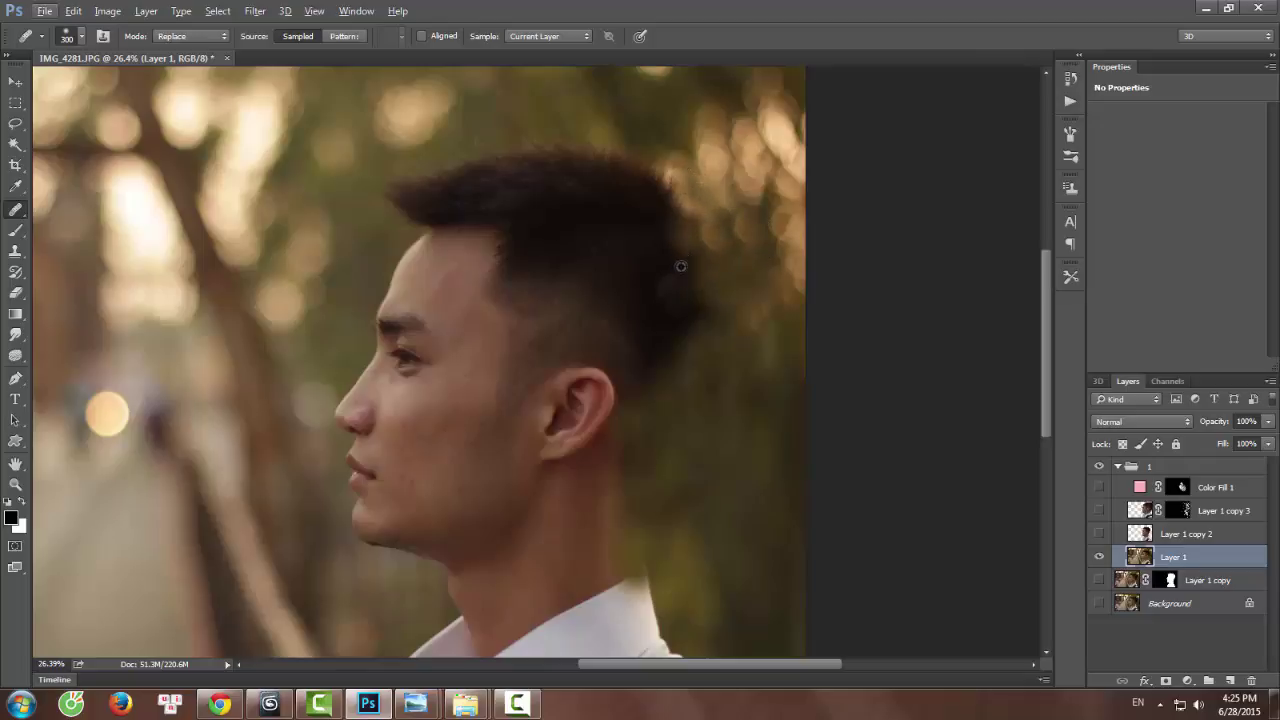
{"action": "left_click", "coordinate": [684, 267]}
{"action": "left_click", "coordinate": [674, 302]}
{"action": "left_click", "coordinate": [680, 334], "text": "alt"}
{"action": "left_click", "coordinate": [717, 301]}
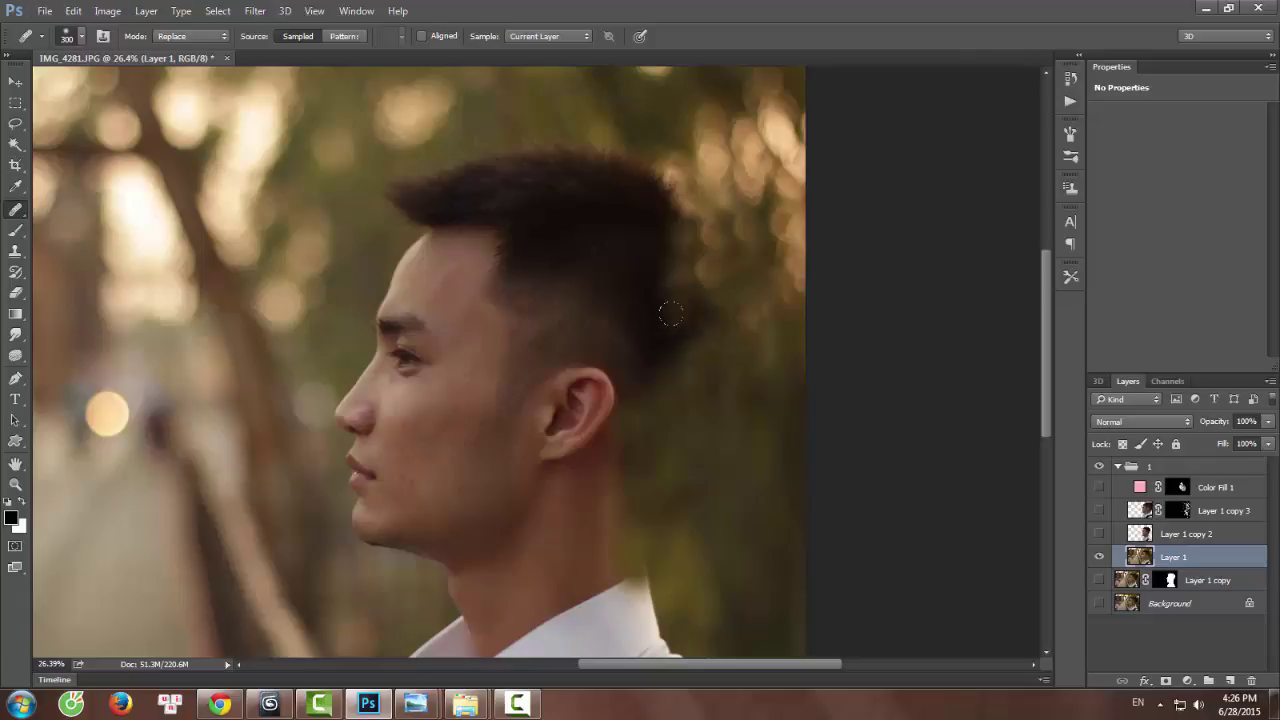
Cover the top edge of the hair, from the rear of the crown forward, with background sampled above the head.
{"action": "left_click", "coordinate": [658, 131], "text": "alt"}
{"action": "left_click", "coordinate": [647, 174]}
{"action": "left_click", "coordinate": [615, 171]}
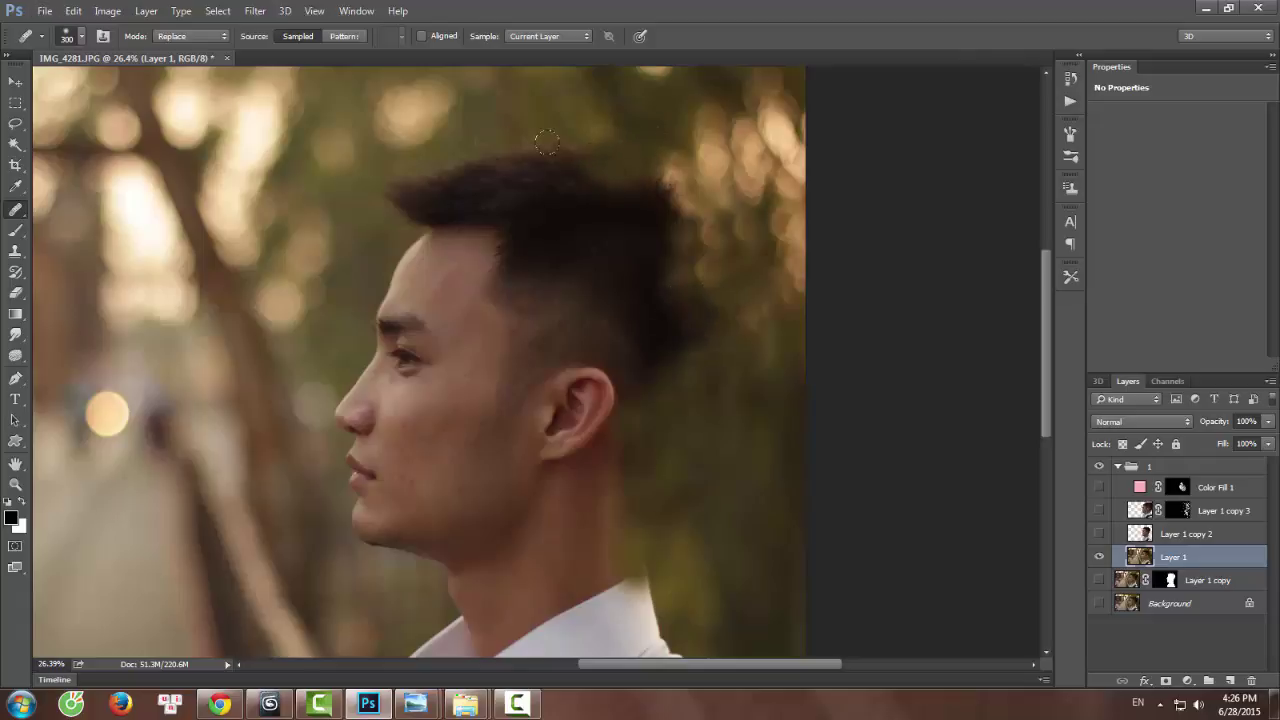
{"action": "left_click", "coordinate": [569, 133], "text": "alt"}
{"action": "left_click", "coordinate": [545, 149]}
{"action": "left_click", "coordinate": [583, 160]}
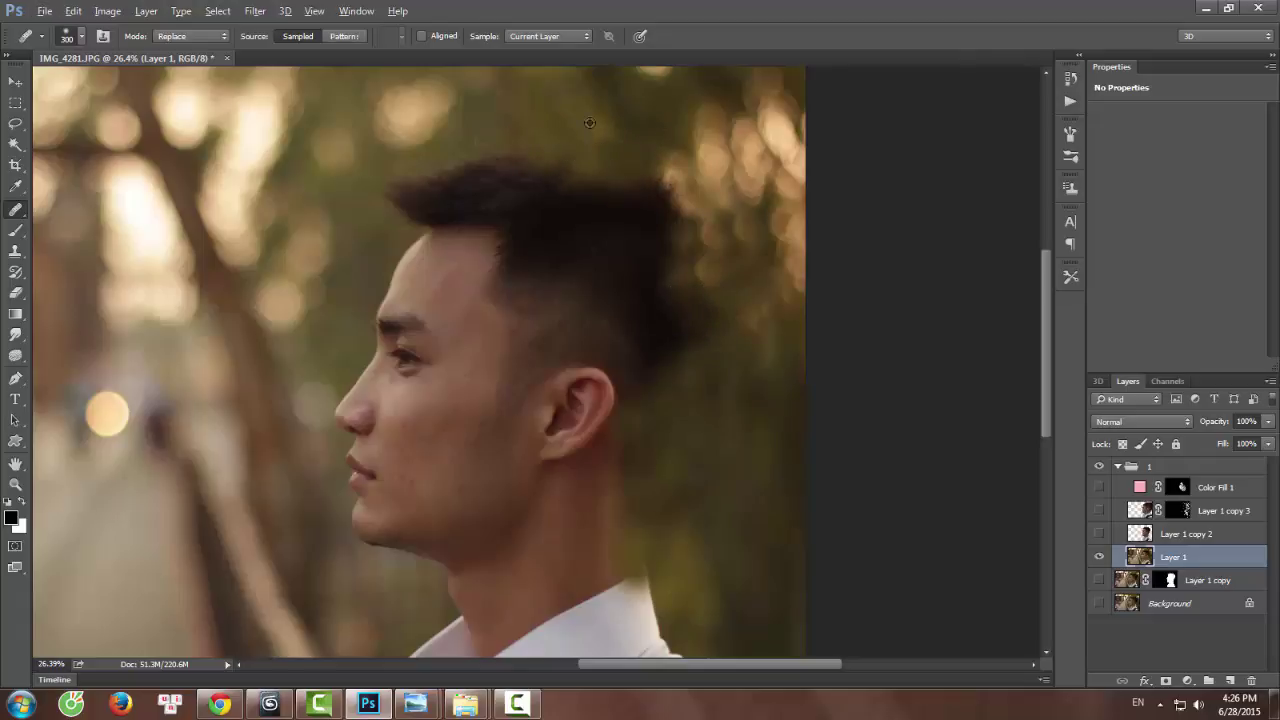
Resample the background above the crown and cut deeper into the hair along the rear half of the crown.
{"action": "left_click", "coordinate": [590, 123], "text": "alt"}
{"action": "left_click", "coordinate": [614, 148]}
{"action": "left_click", "coordinate": [564, 164]}
{"action": "left_click", "coordinate": [582, 125], "text": "alt"}
{"action": "left_click", "coordinate": [599, 184]}
{"action": "left_click", "coordinate": [620, 187]}
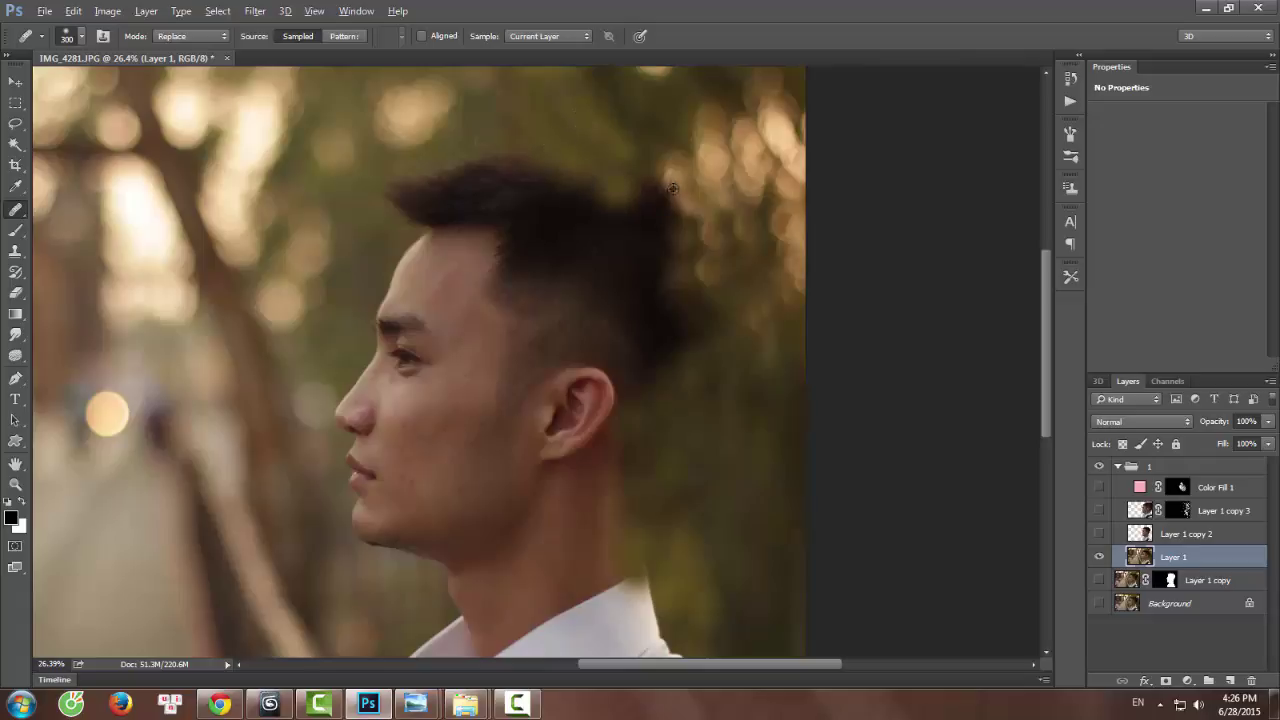
Remove the protruding hair at the rear corner of the crown by painting sampled bokeh background over it.
{"action": "left_click", "coordinate": [667, 173], "text": "alt"}
{"action": "left_click", "coordinate": [661, 189]}
{"action": "left_click", "coordinate": [650, 198]}
{"action": "left_click", "coordinate": [666, 203]}
{"action": "left_click", "coordinate": [673, 222]}
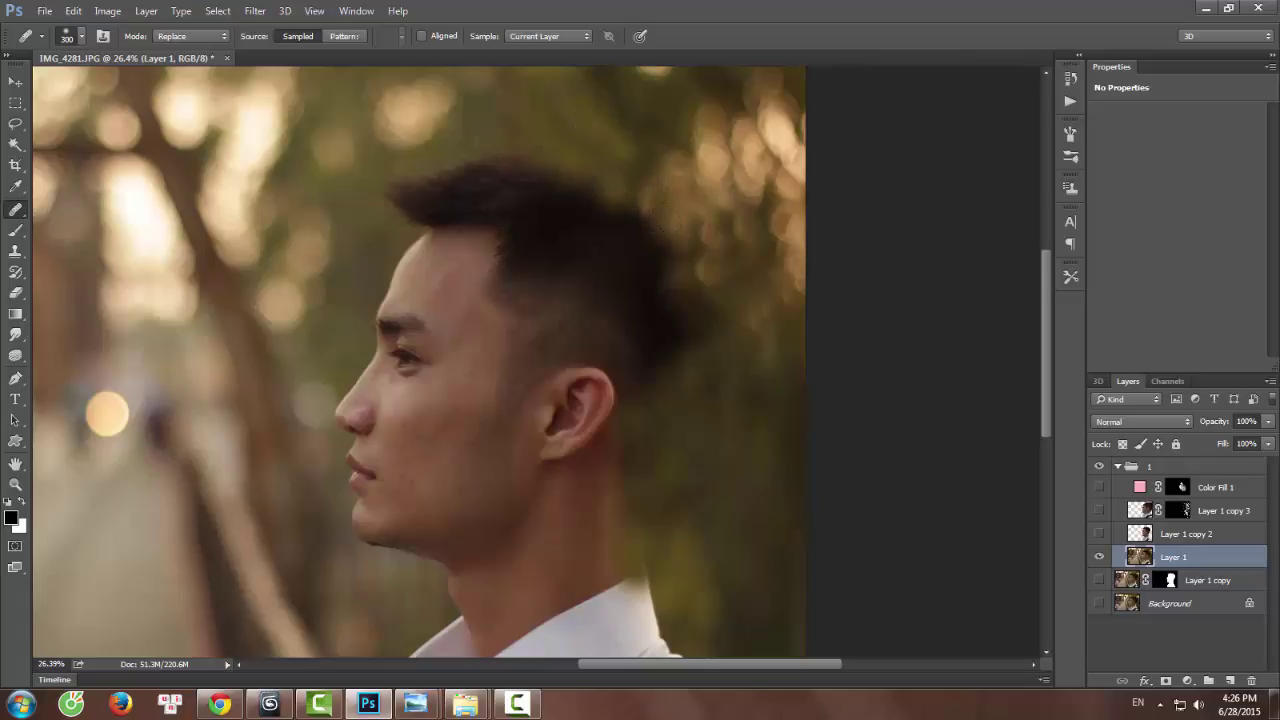
{"action": "left_click", "coordinate": [680, 241]}
{"action": "left_click", "coordinate": [620, 218]}
Heal away the hair bulging at the lower back of the head with background sampled from behind it.
{"action": "left_click", "coordinate": [700, 396], "text": "alt"}
{"action": "left_click", "coordinate": [669, 350]}
{"action": "left_click", "coordinate": [741, 416], "text": "alt"}
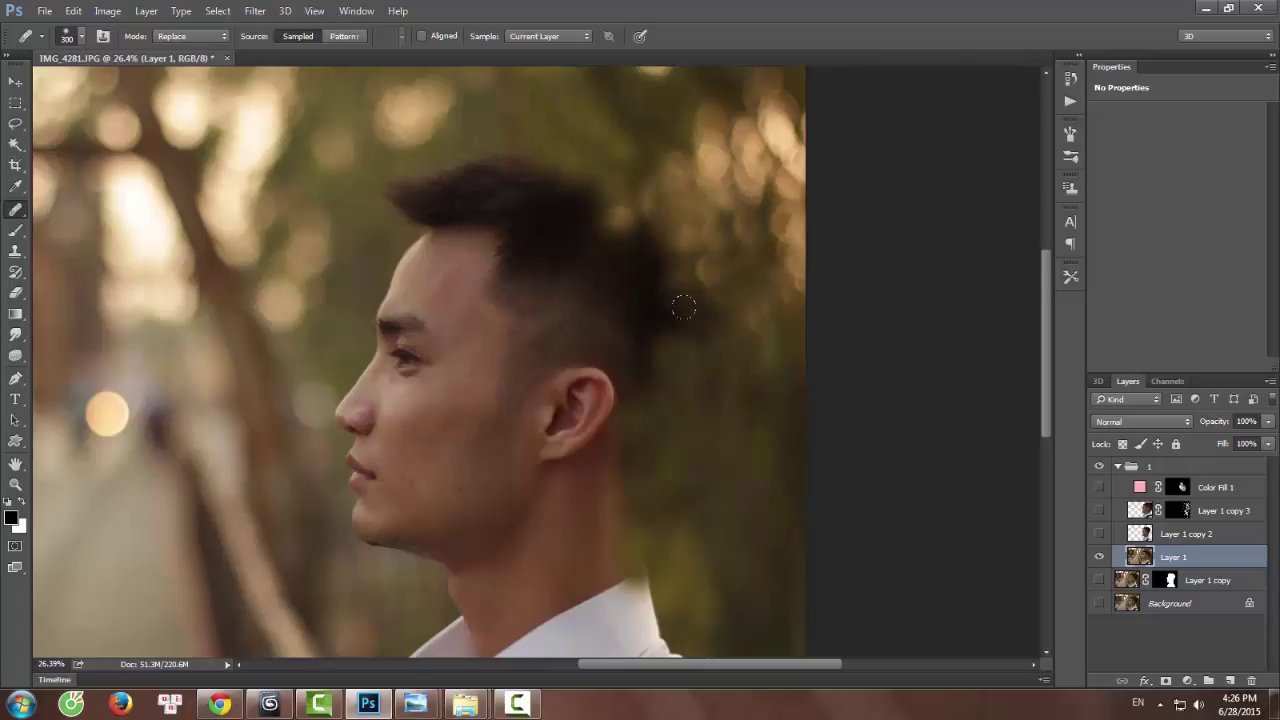
{"action": "left_click", "coordinate": [688, 314]}
{"action": "left_click", "coordinate": [731, 337], "text": "alt"}
{"action": "left_click", "coordinate": [692, 305]}
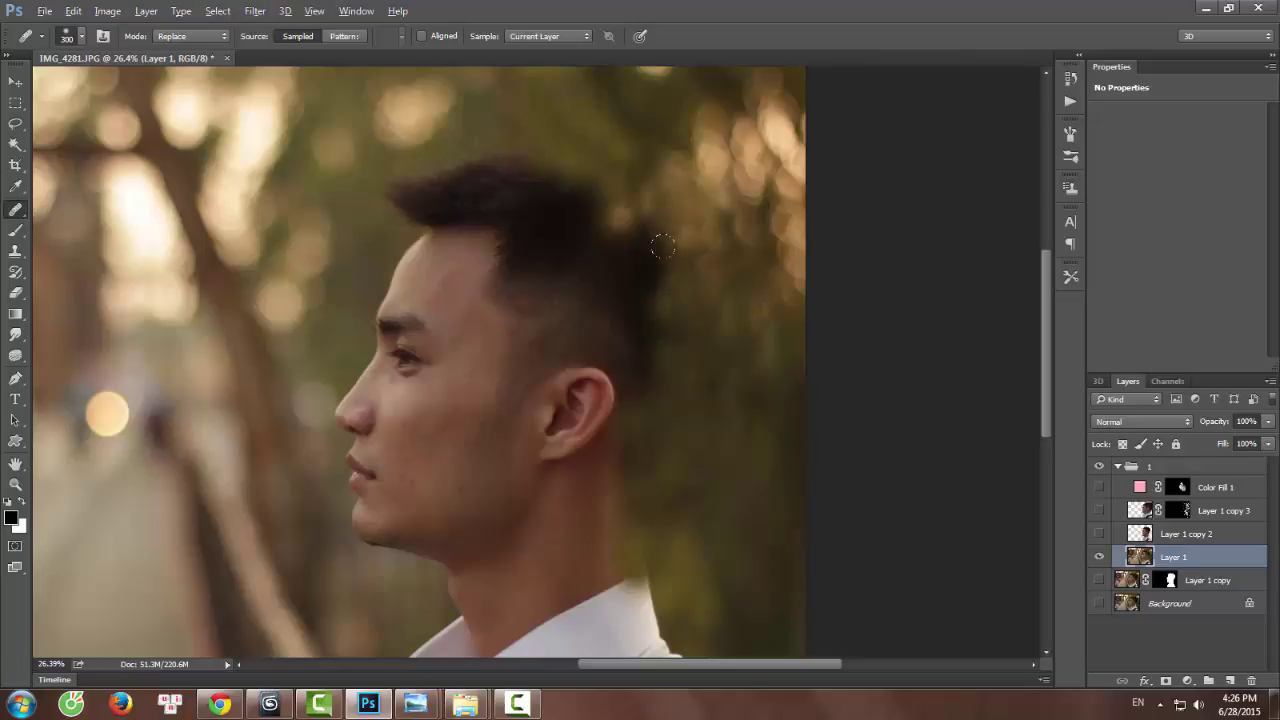
Clean the remaining dark hair along the back of the head and behind the ear with the Healing Brush.
{"action": "left_click_drag", "start_coordinate": [632, 233], "coordinate": [646, 230]}
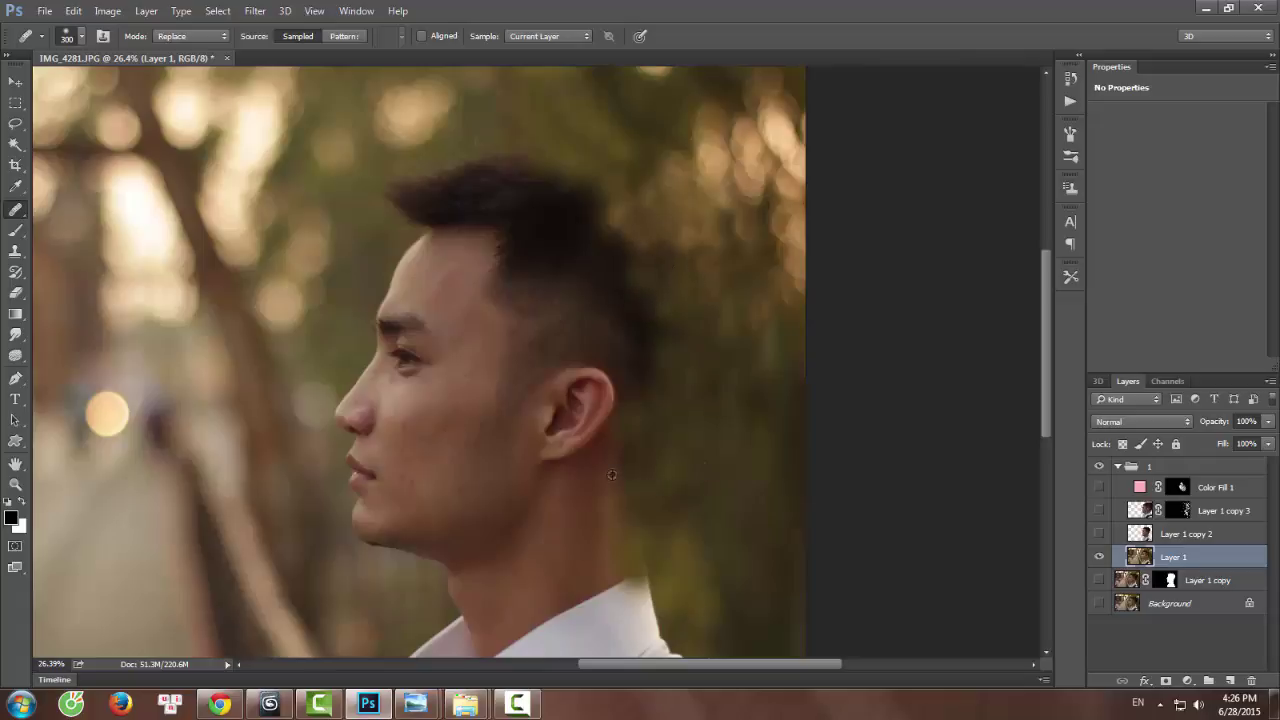
{"action": "left_click", "coordinate": [643, 376]}
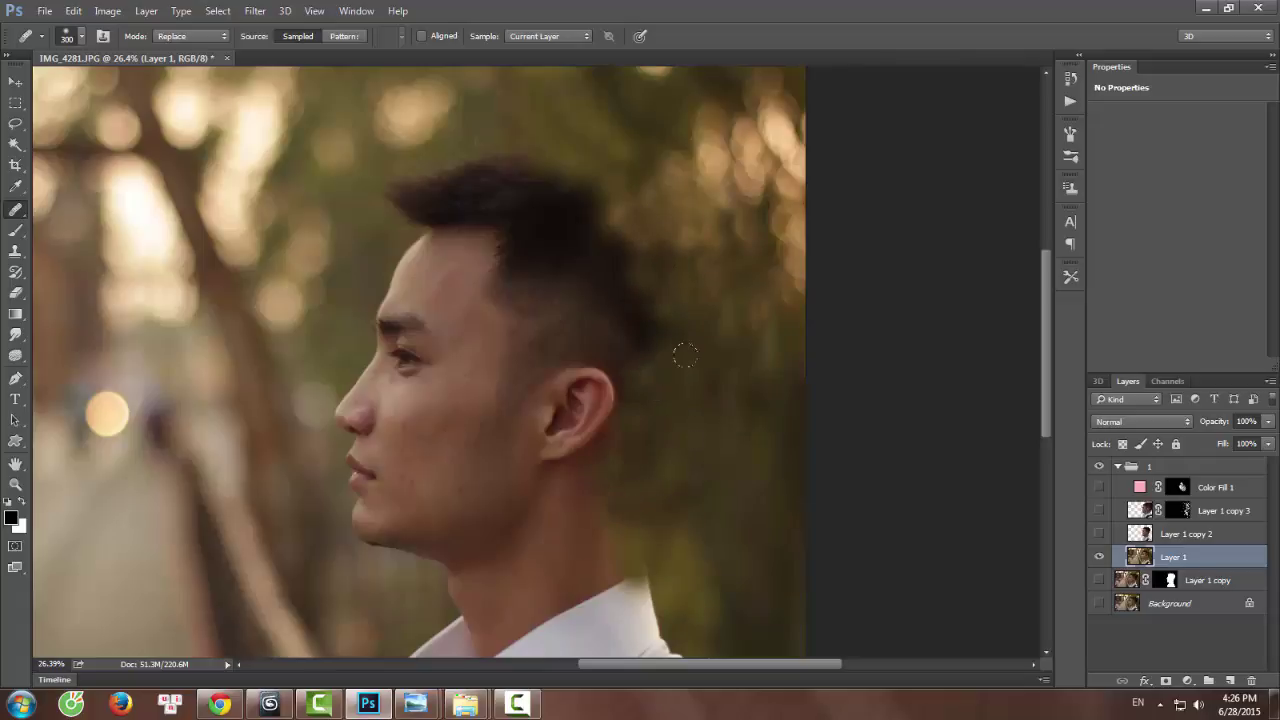
{"action": "left_click", "coordinate": [692, 357], "text": "alt"}
{"action": "left_click_drag", "start_coordinate": [642, 324], "coordinate": [671, 372]}
Show Color Fill 1, Layer 1 copy 3 and Layer 1 copy 2 again, and compare the image with and without Layer 1 copy 2.
{"action": "scroll", "coordinate": [700, 400], "scroll_direction": "down", "scroll_amount": 3}
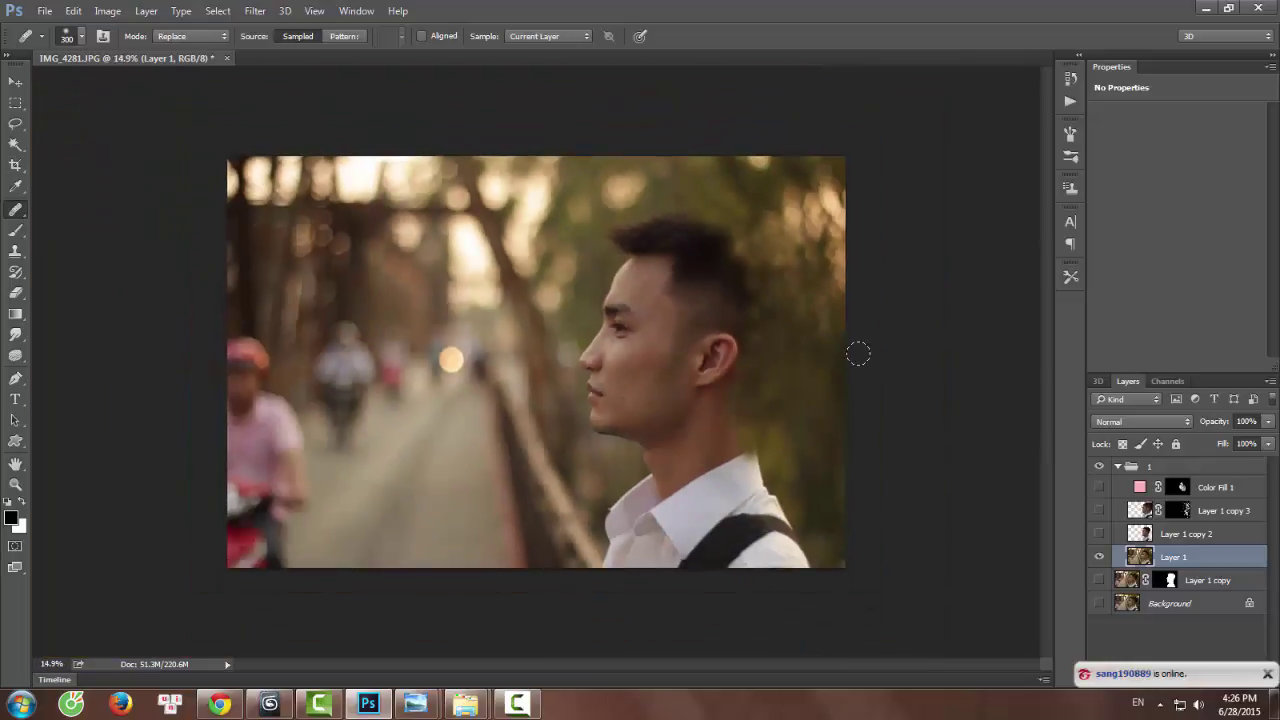
{"action": "scroll", "coordinate": [880, 400], "scroll_direction": "up", "scroll_amount": 2}
{"action": "left_click", "coordinate": [1099, 487]}
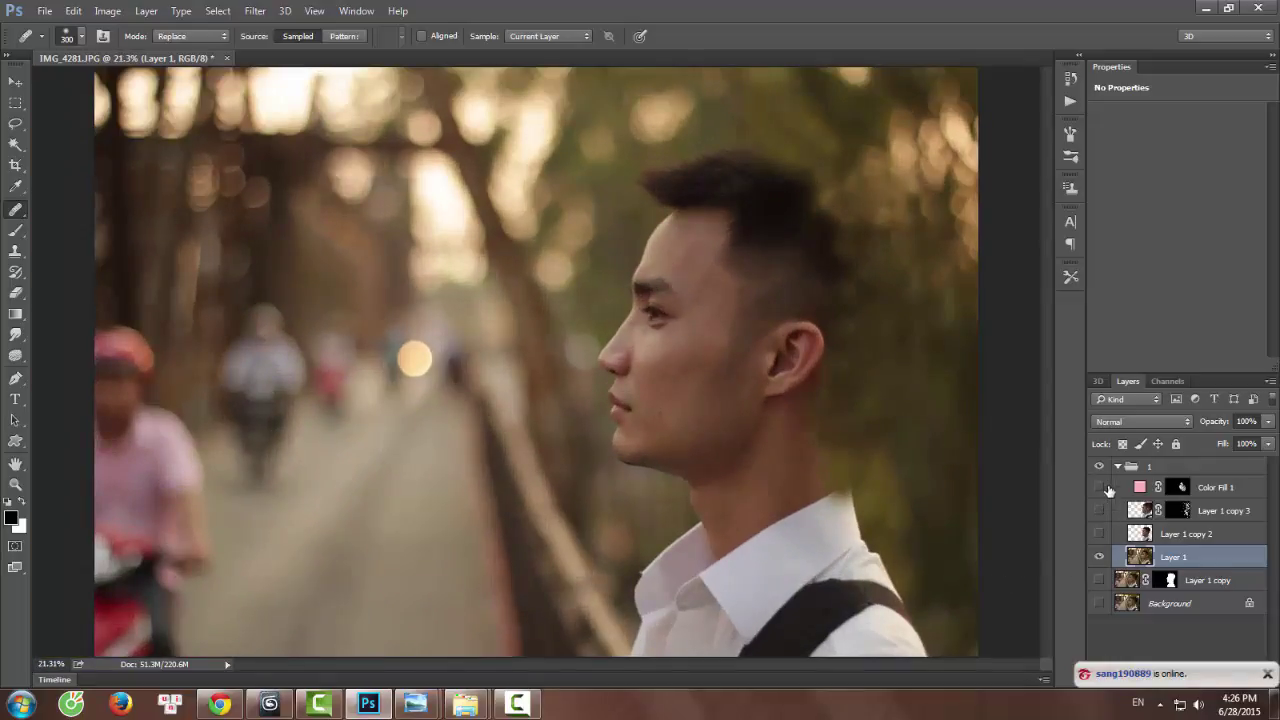
{"action": "left_click", "coordinate": [1099, 510]}
{"action": "left_click", "coordinate": [1099, 534]}
{"action": "scroll", "coordinate": [983, 434], "scroll_direction": "down", "scroll_amount": 2}
{"action": "scroll", "coordinate": [1000, 410], "scroll_direction": "up", "scroll_amount": 2}
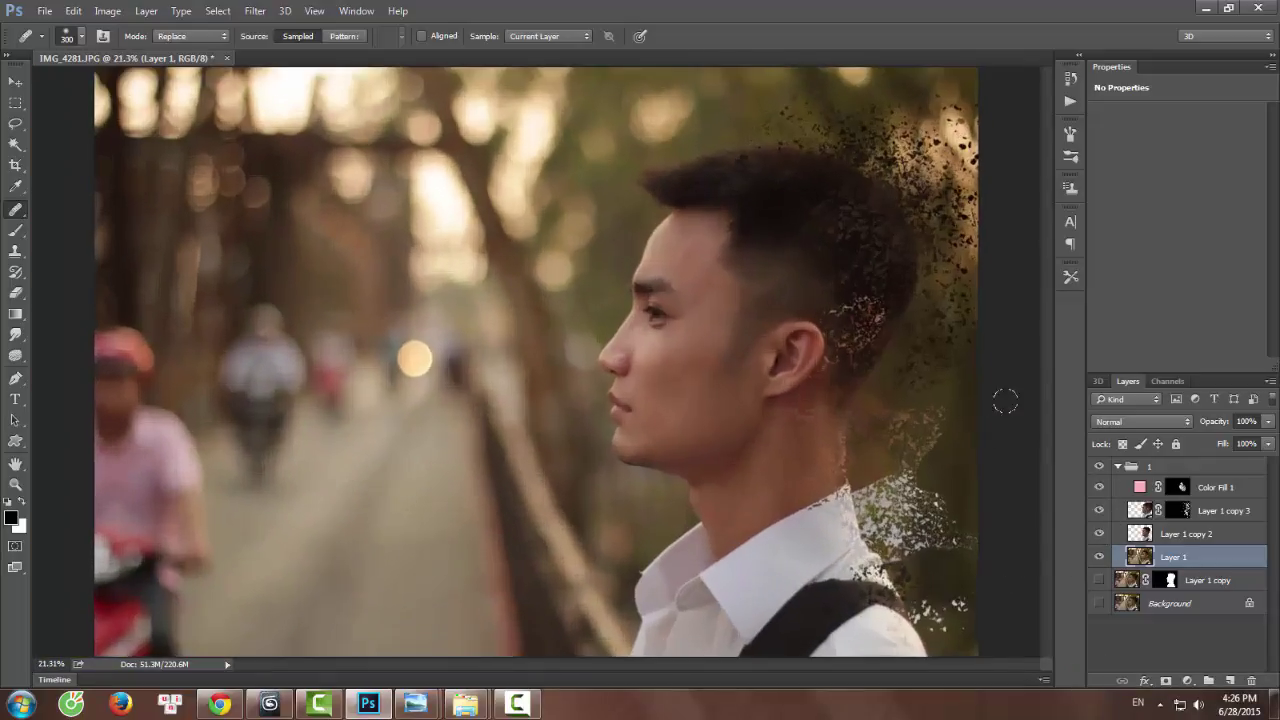
{"action": "left_click", "coordinate": [1099, 534]}
{"action": "scroll", "coordinate": [977, 349], "scroll_direction": "down", "scroll_amount": 2}
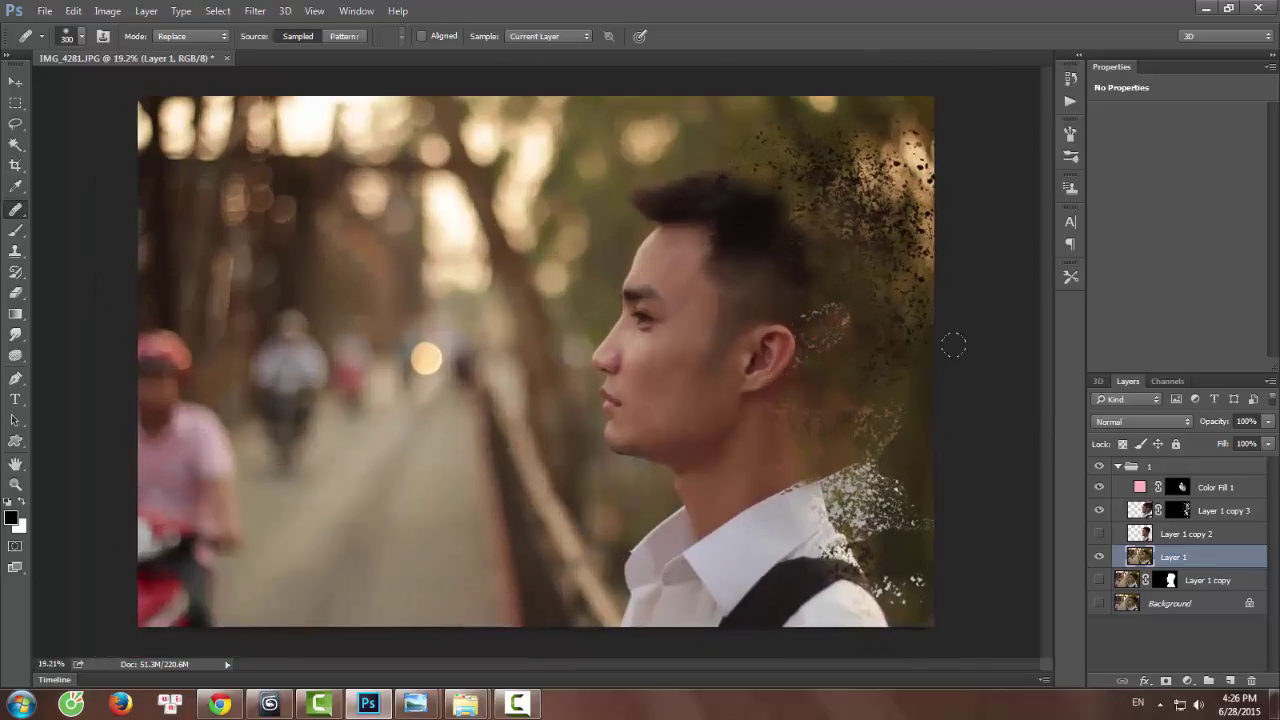
{"action": "scroll", "coordinate": [953, 347], "scroll_direction": "up", "scroll_amount": 2}
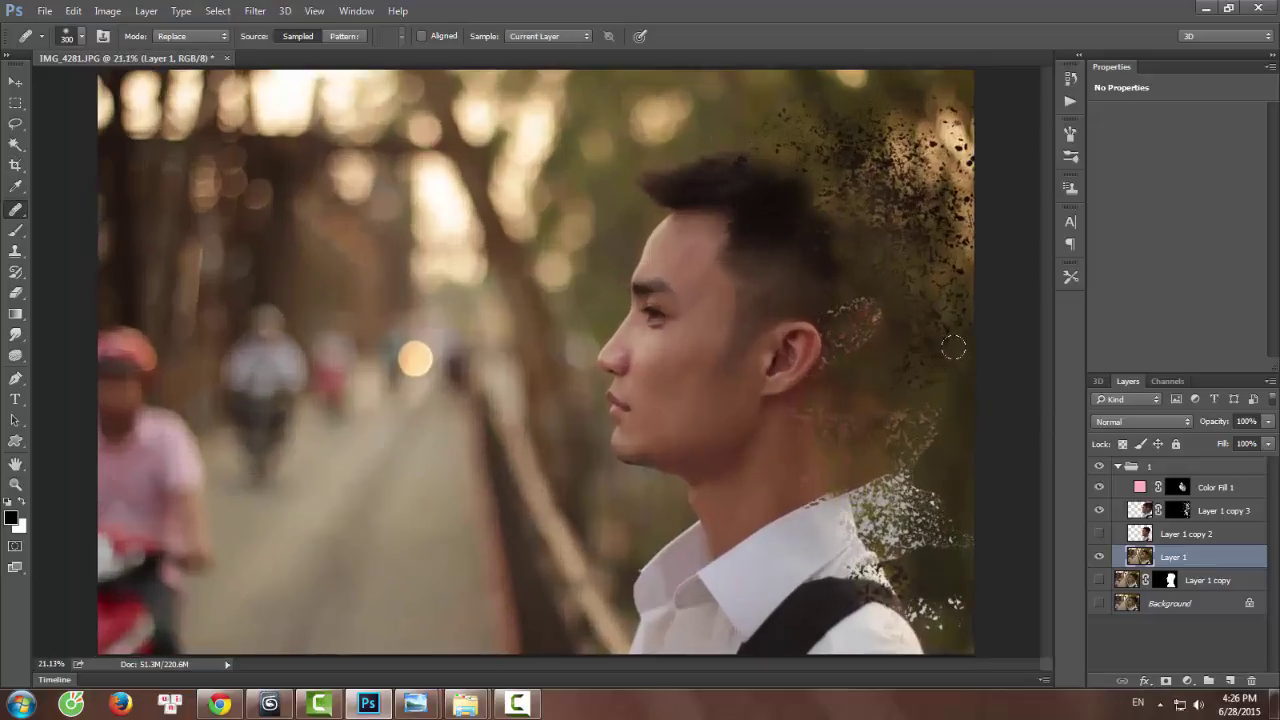
{"action": "left_click", "coordinate": [1101, 535]}
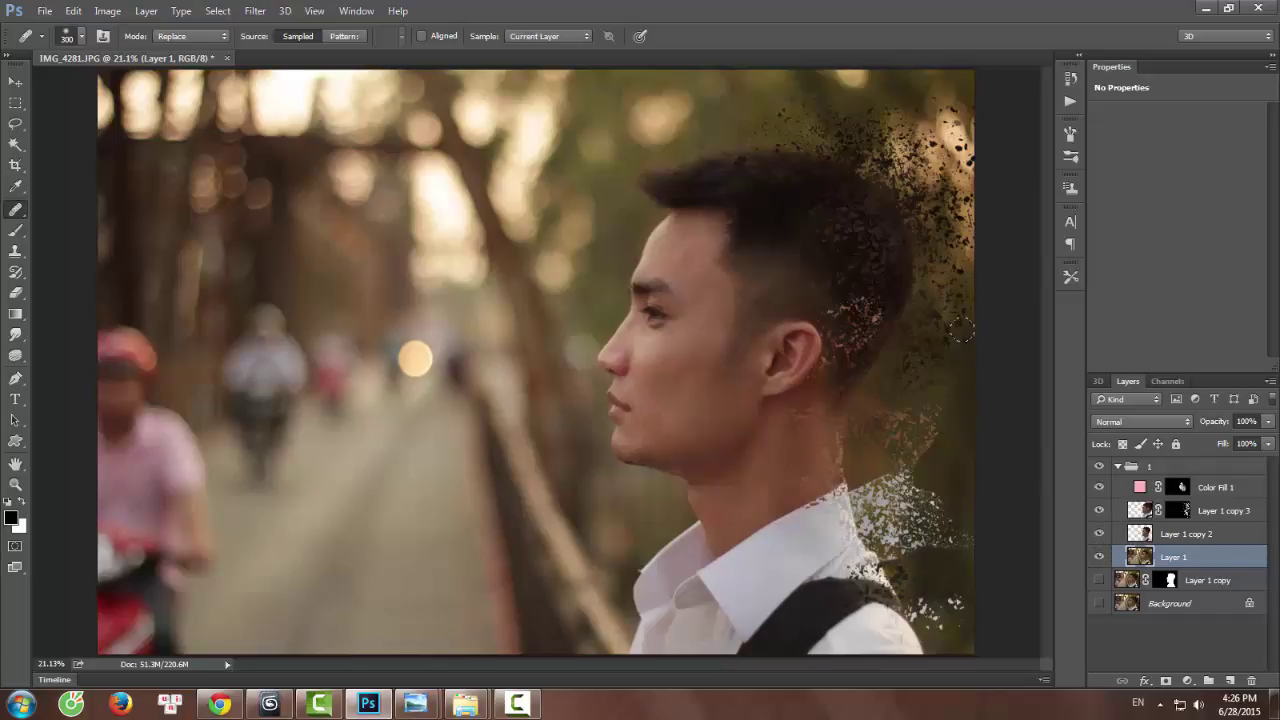
Activate the Brush tool and add a white layer mask to Layer 1 copy 2.
{"action": "scroll", "coordinate": [960, 330], "scroll_direction": "down", "scroll_amount": 1}
{"action": "left_click", "coordinate": [1184, 535]}
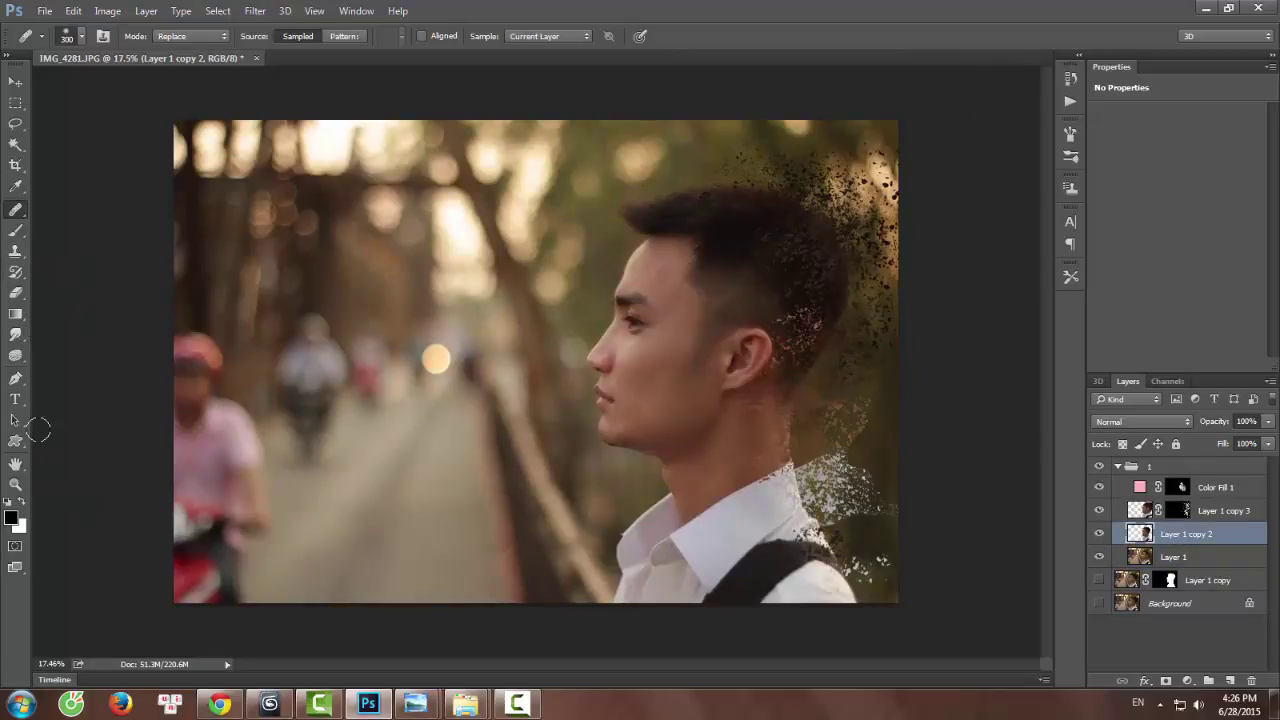
{"action": "left_click", "coordinate": [16, 231]}
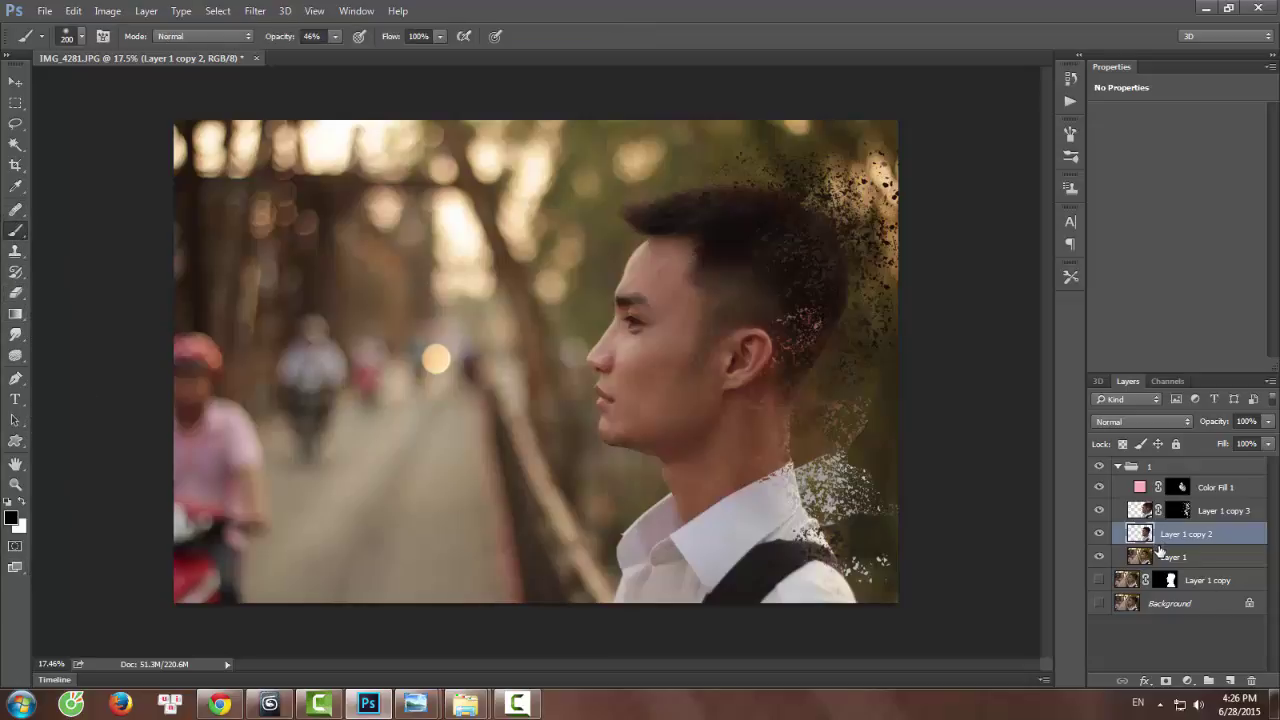
{"action": "left_click", "coordinate": [1168, 680]}
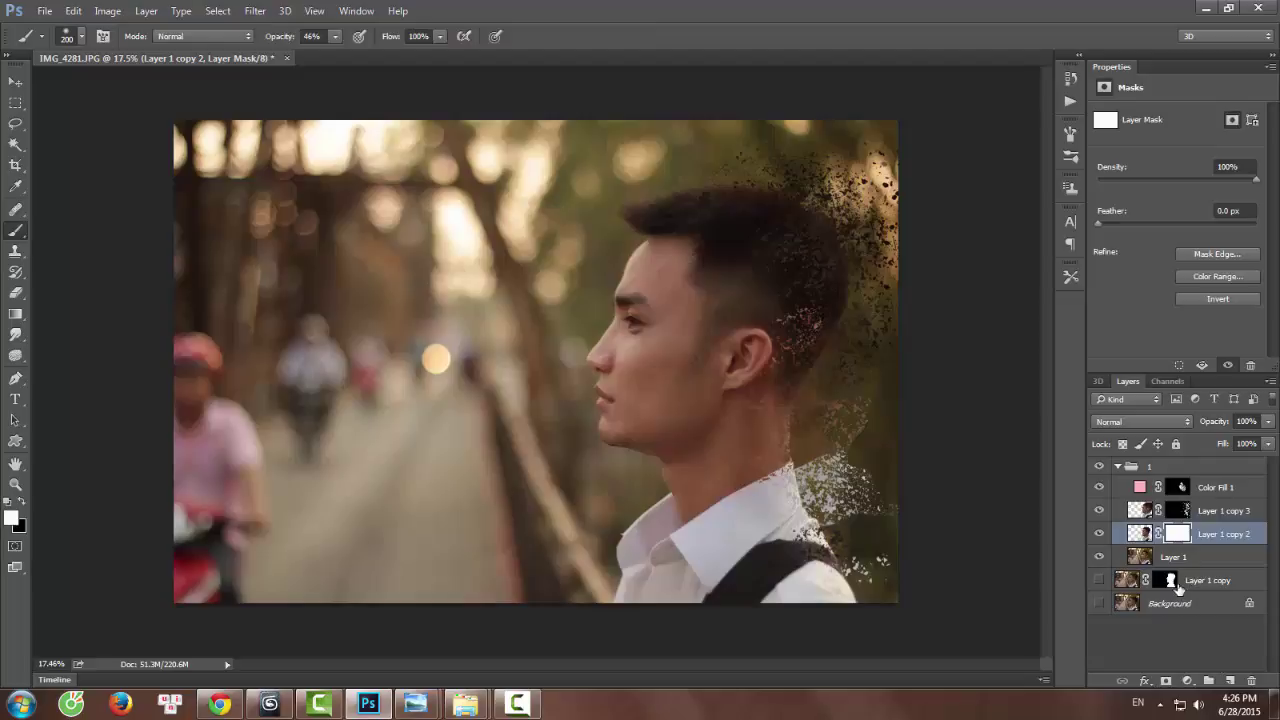
{"action": "key", "text": "shift+F5"}
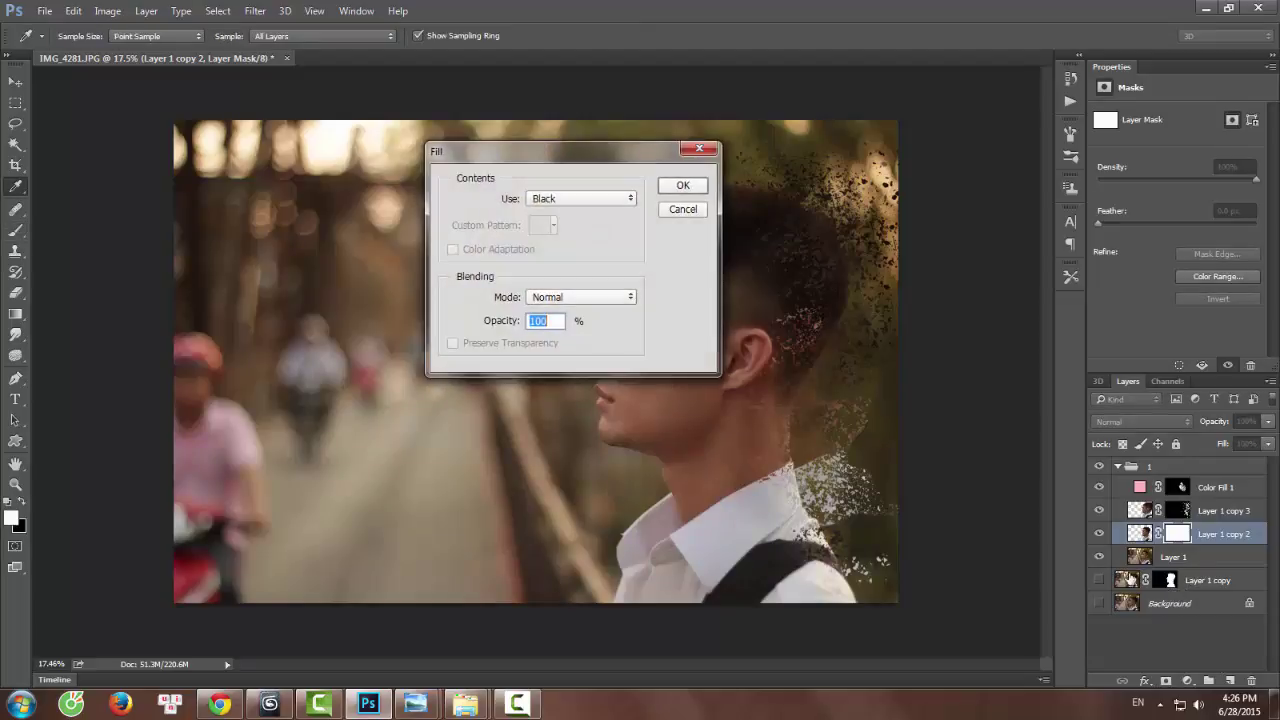
{"action": "left_click", "coordinate": [683, 209]}
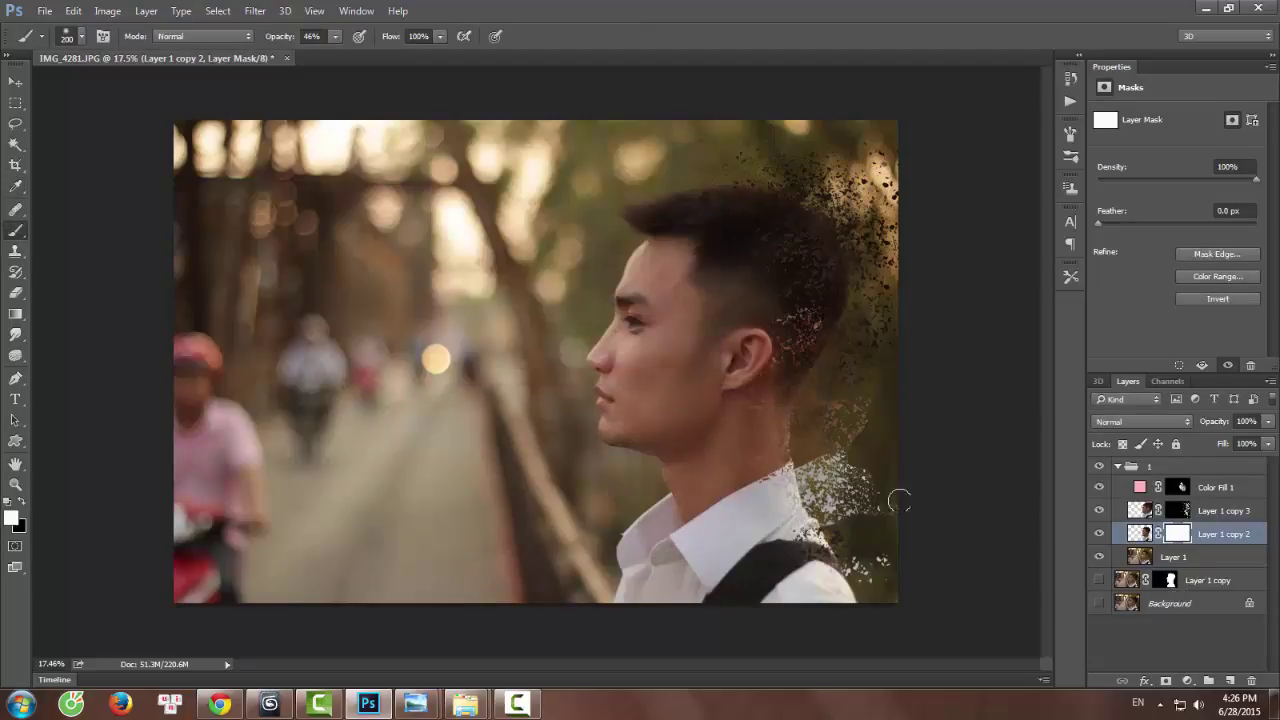
Choose the 2487 px splatter brush tip for painting on the Layer 1 copy 2 mask.
{"action": "left_click", "coordinate": [22, 502]}
{"action": "left_click", "coordinate": [22, 502]}
{"action": "left_click", "coordinate": [75, 40]}
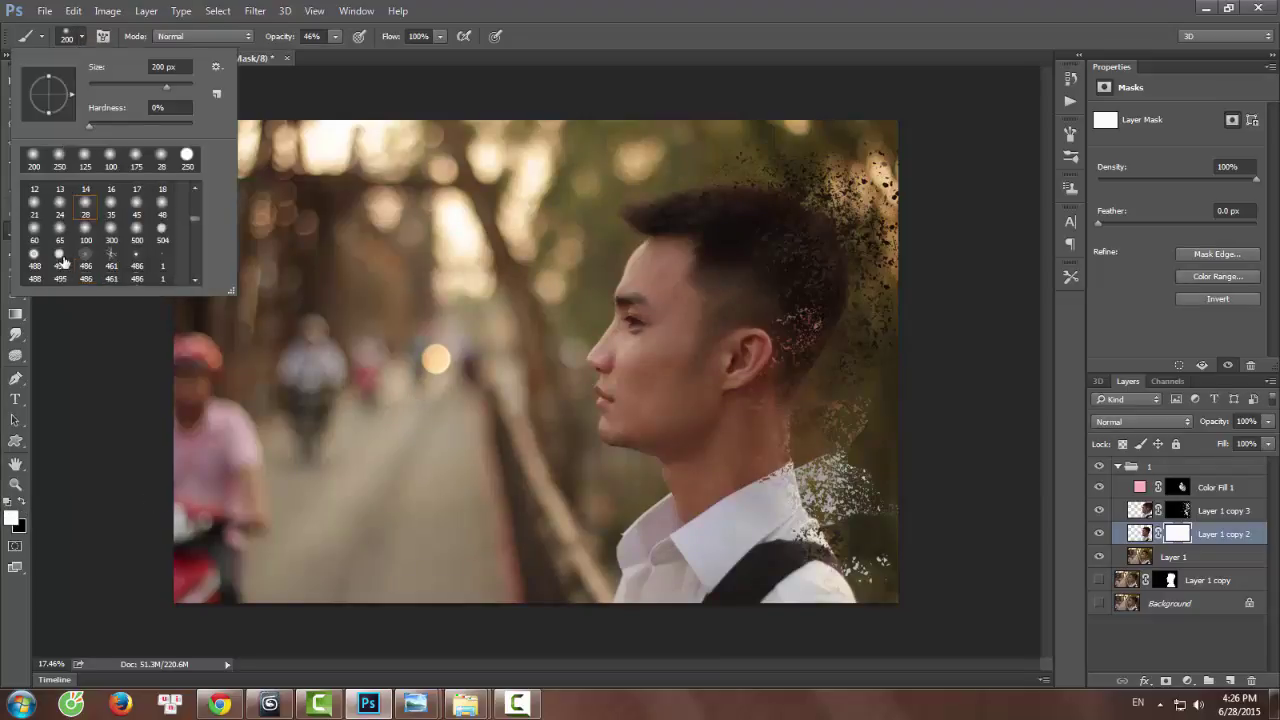
{"action": "scroll", "coordinate": [82, 262], "scroll_direction": "down", "scroll_amount": 10}
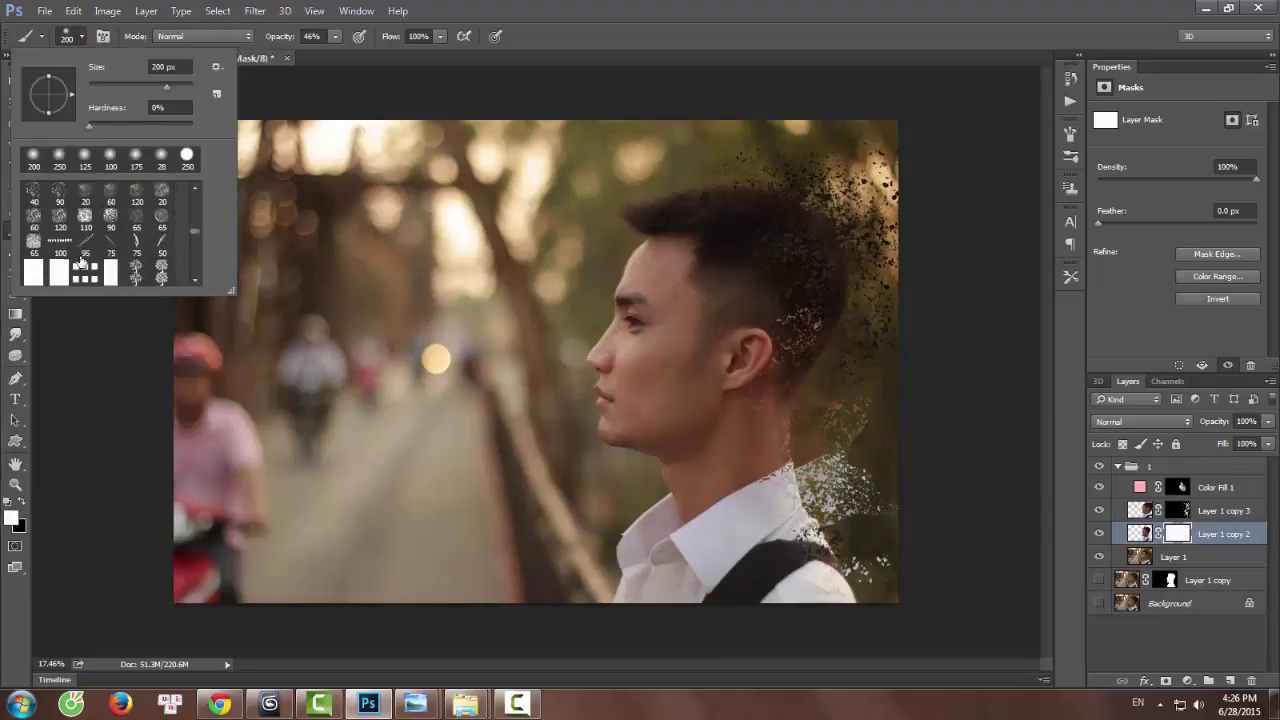
{"action": "scroll", "coordinate": [82, 266], "scroll_direction": "down", "scroll_amount": 3}
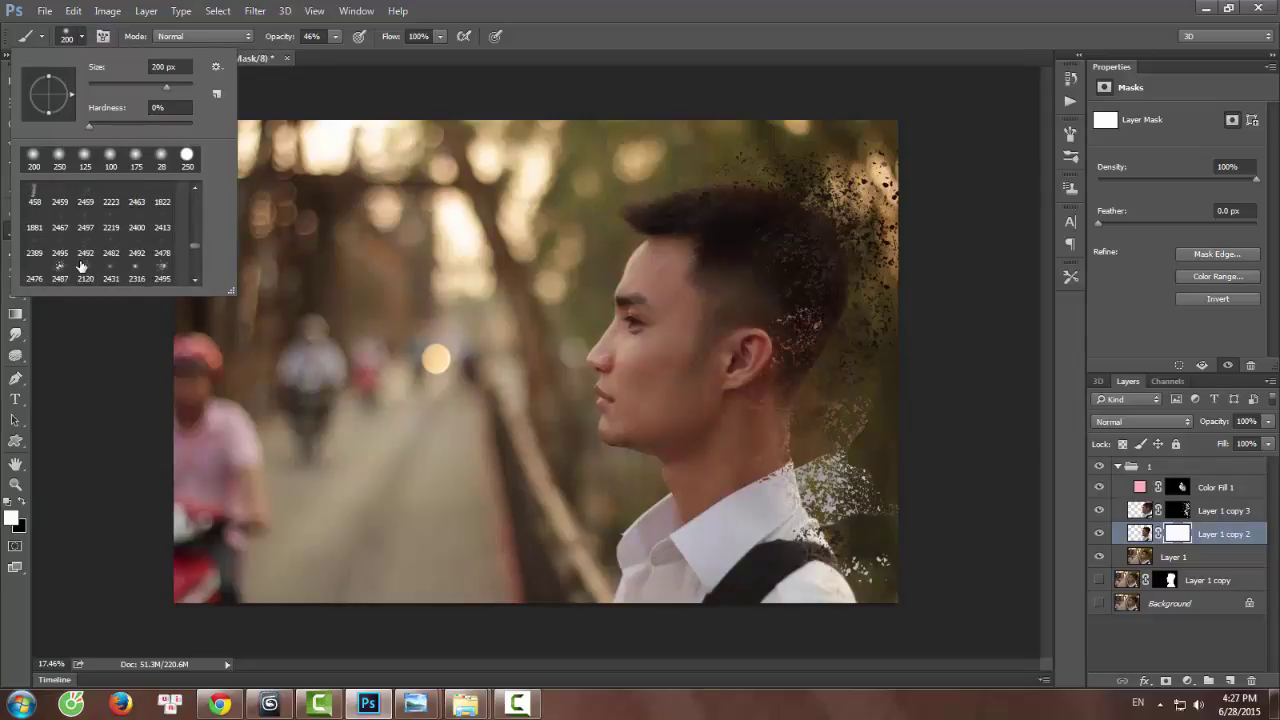
{"action": "left_click", "coordinate": [60, 271]}
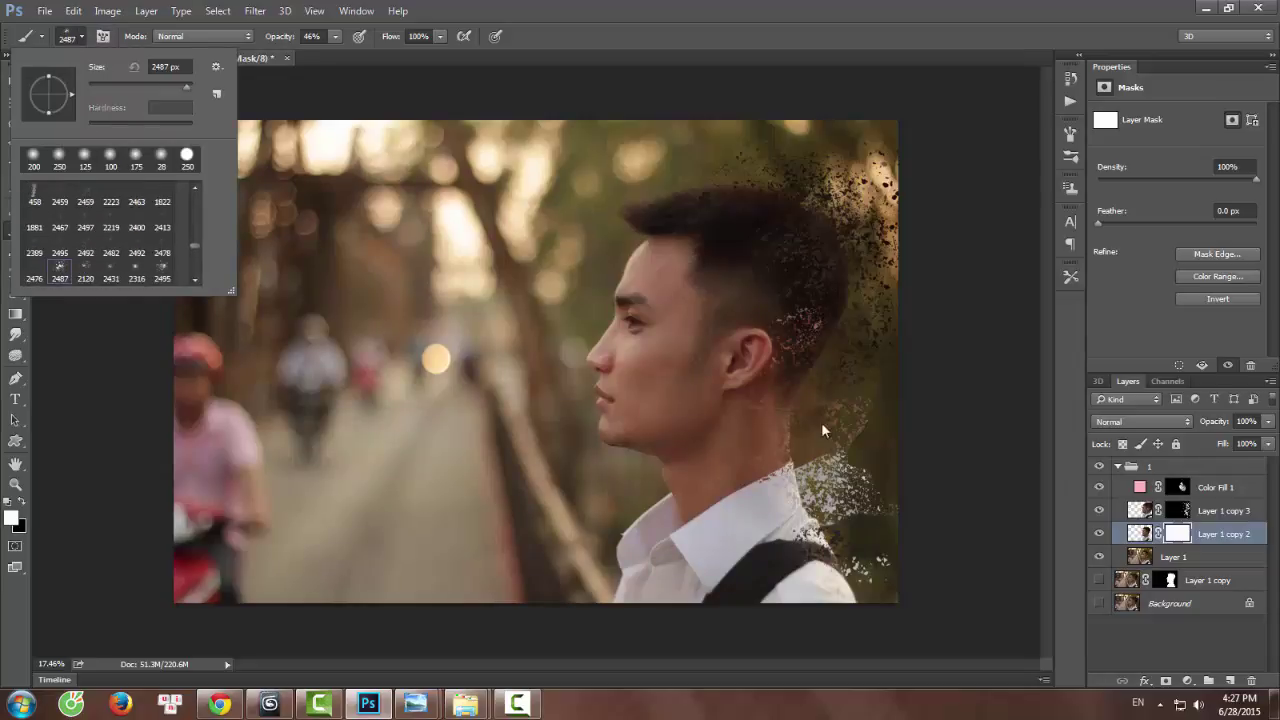
{"action": "left_click", "coordinate": [775, 280]}
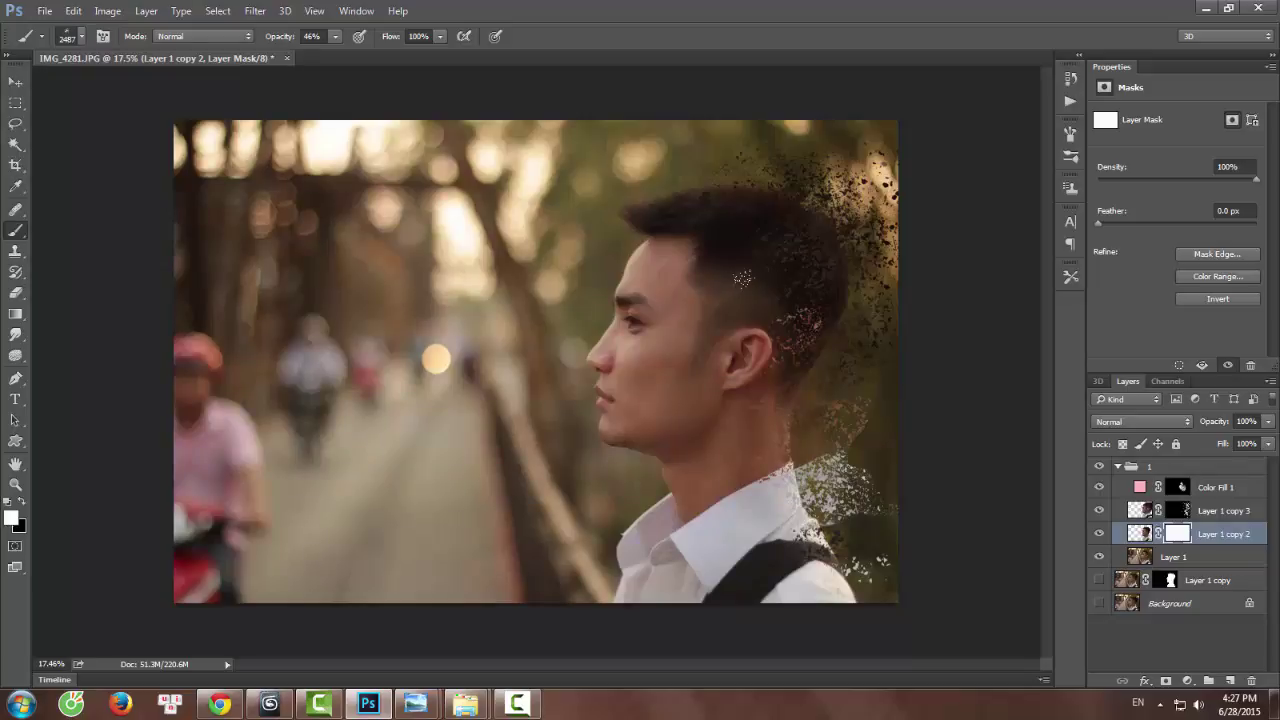
Break up the back and crown of the hair on the Layer 1 copy 2 mask with black splatter strokes at 1000 px and 100% opacity.
{"action": "key", "text": "bracketleft"}
{"action": "scroll", "coordinate": [788, 335], "scroll_direction": "up", "scroll_amount": 3}
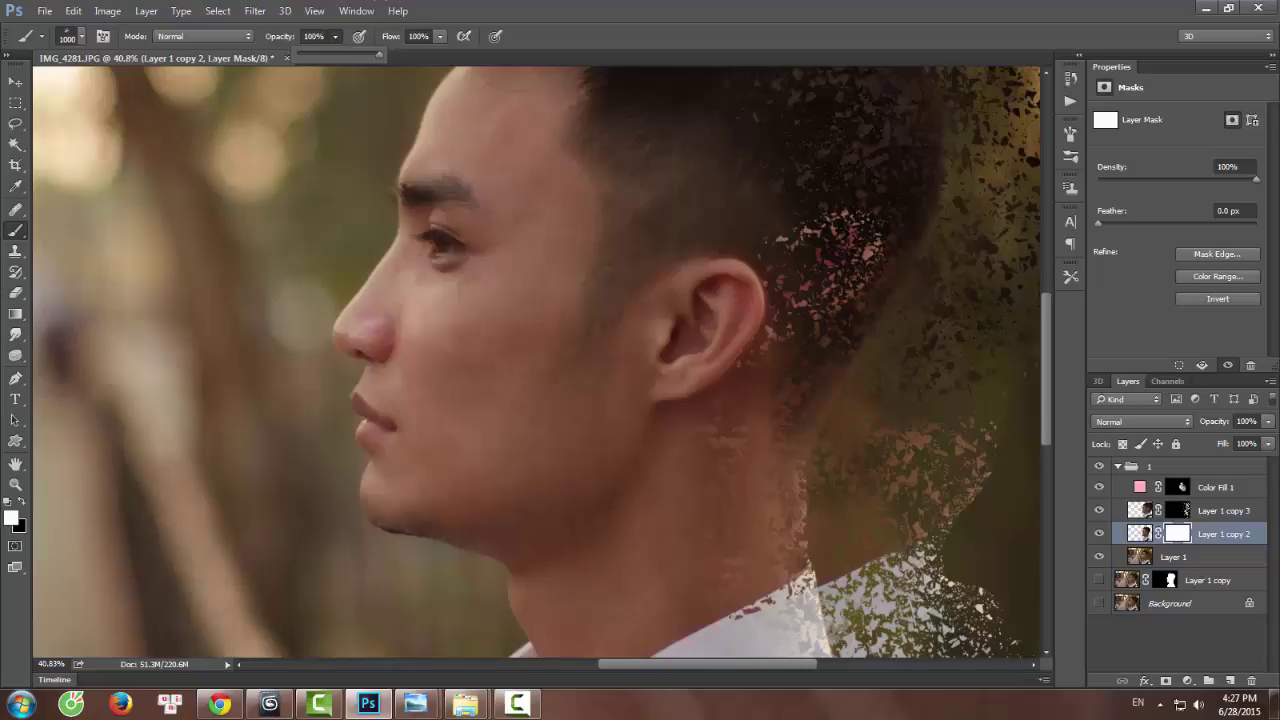
{"action": "left_click", "coordinate": [22, 502]}
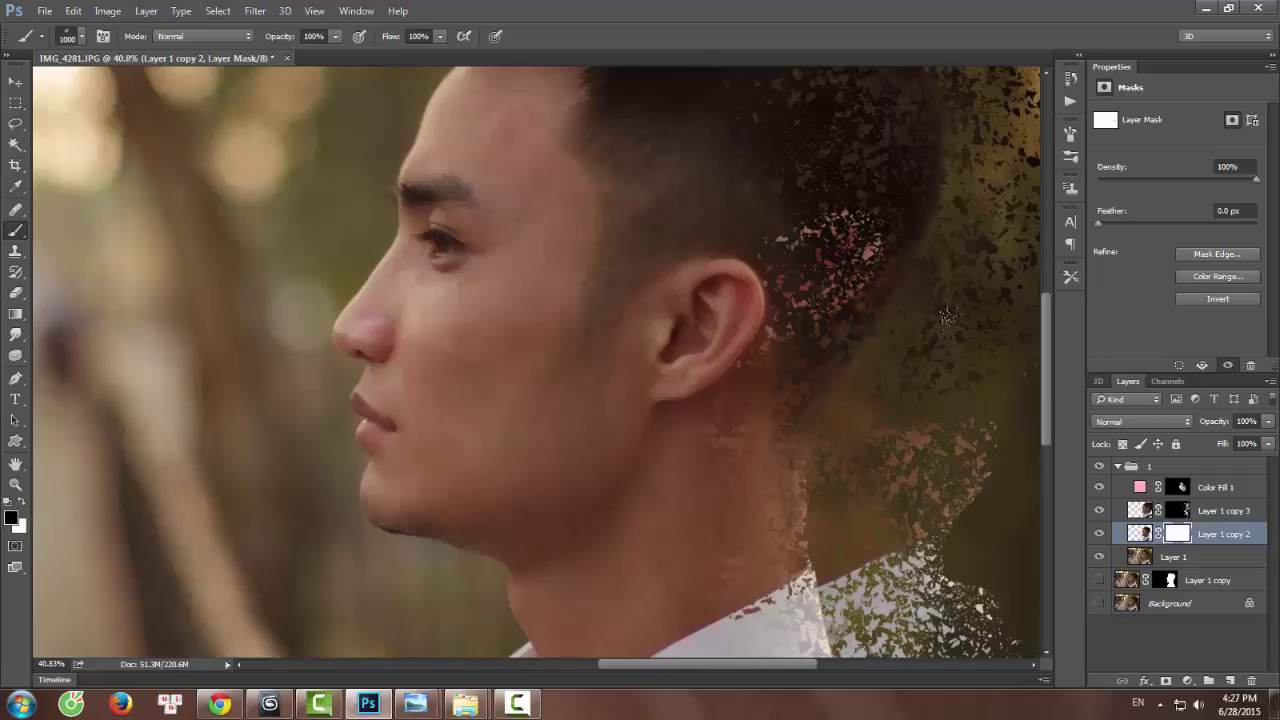
{"action": "scroll", "coordinate": [870, 130], "scroll_direction": "down", "scroll_amount": 2}
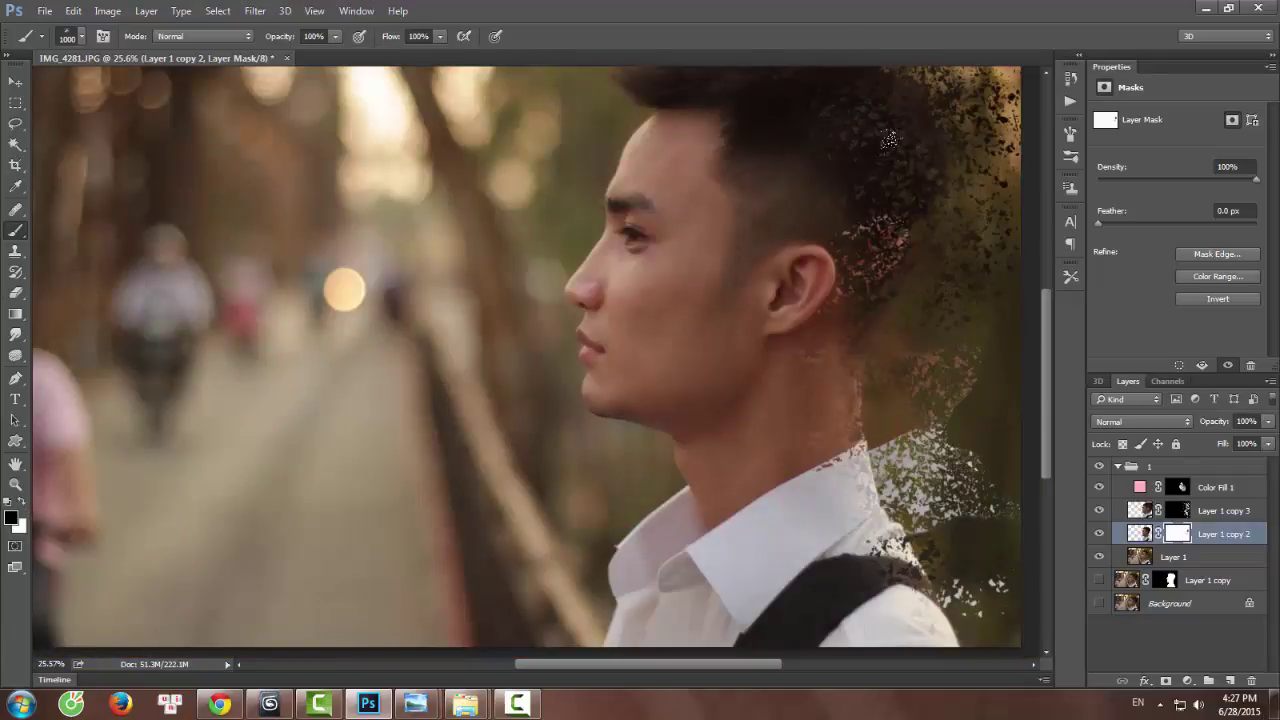
{"action": "scroll", "coordinate": [902, 110], "scroll_direction": "up", "scroll_amount": 3}
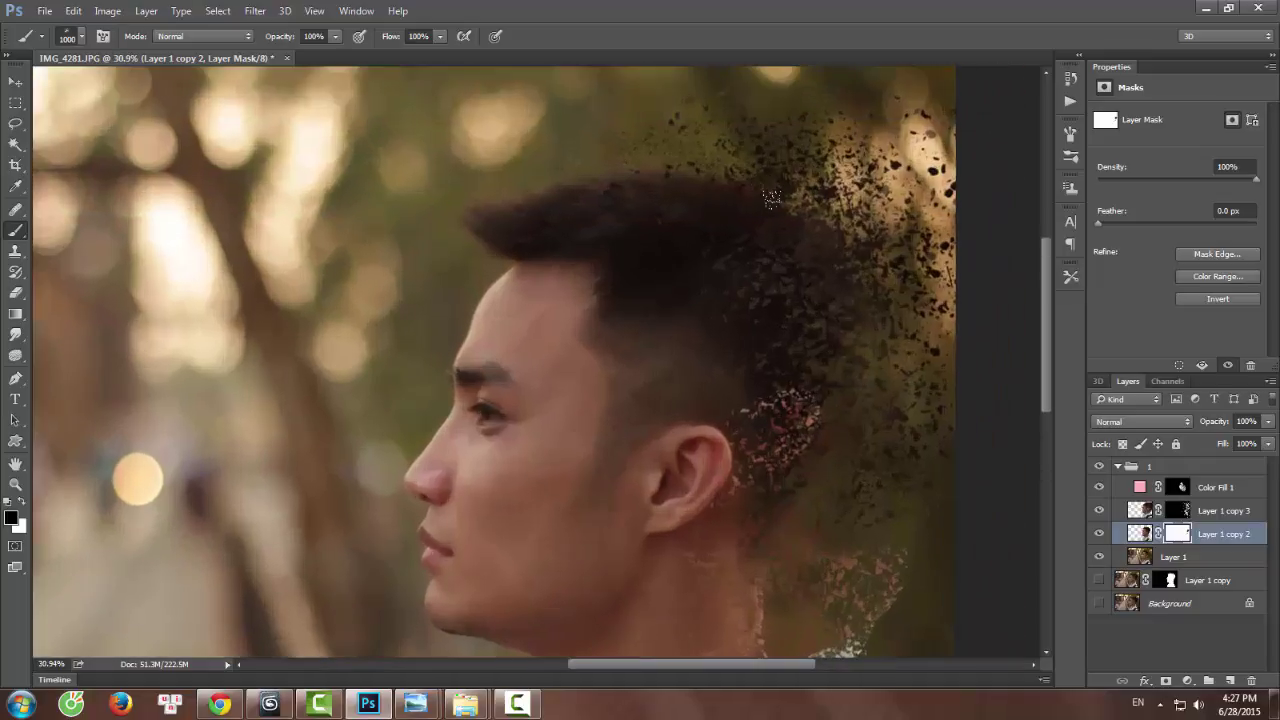
{"action": "left_click", "coordinate": [740, 161]}
{"action": "left_click", "coordinate": [696, 138]}
{"action": "left_click", "coordinate": [681, 117]}
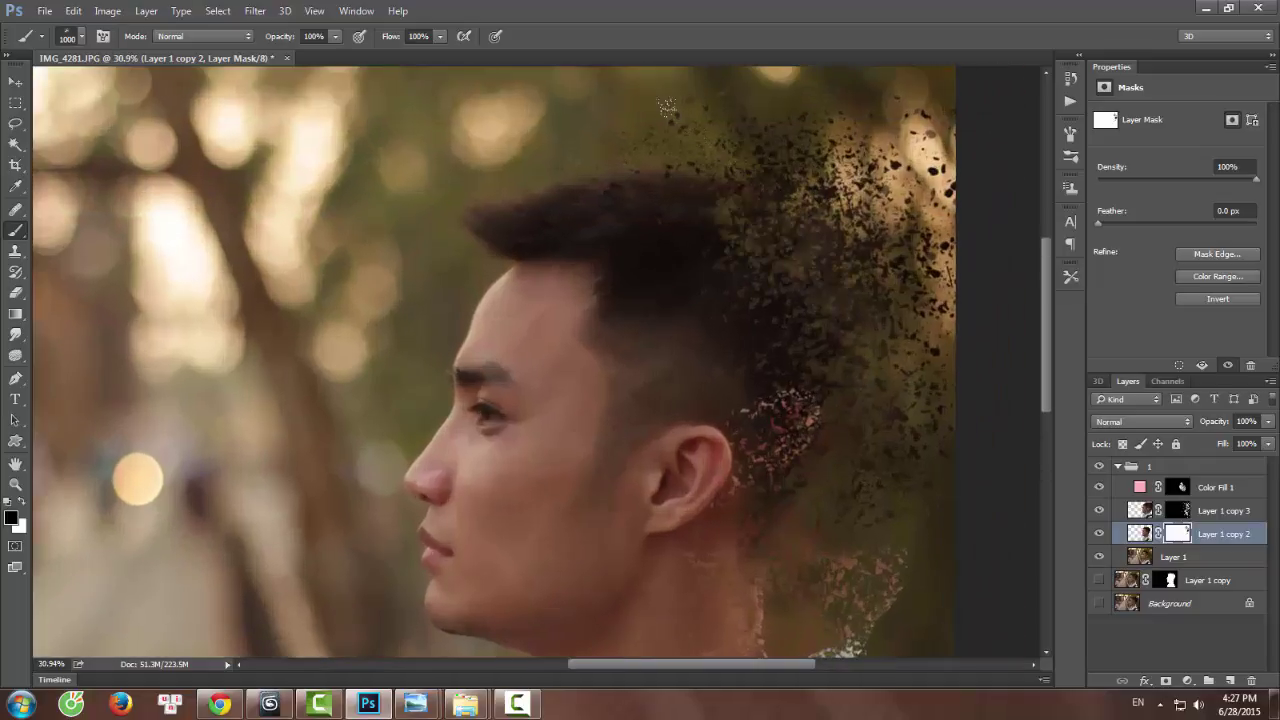
{"action": "left_click", "coordinate": [652, 97]}
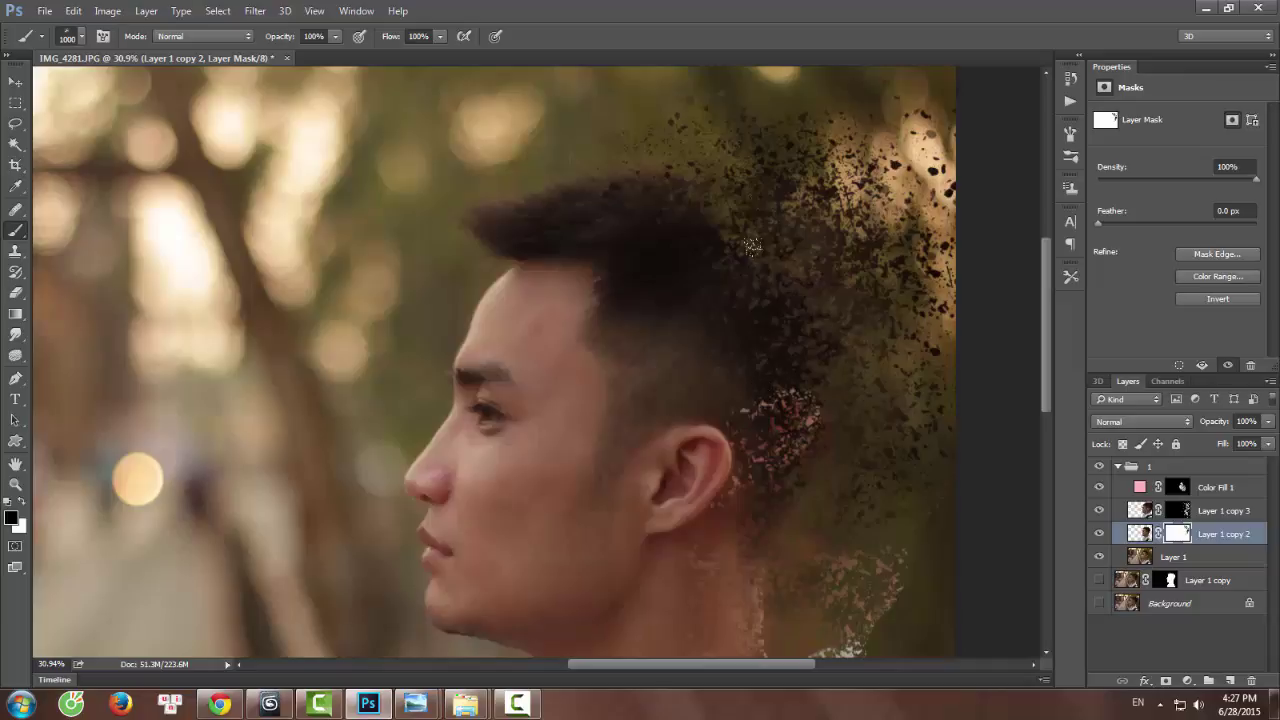
{"action": "scroll", "coordinate": [830, 391], "scroll_direction": "down", "scroll_amount": 2}
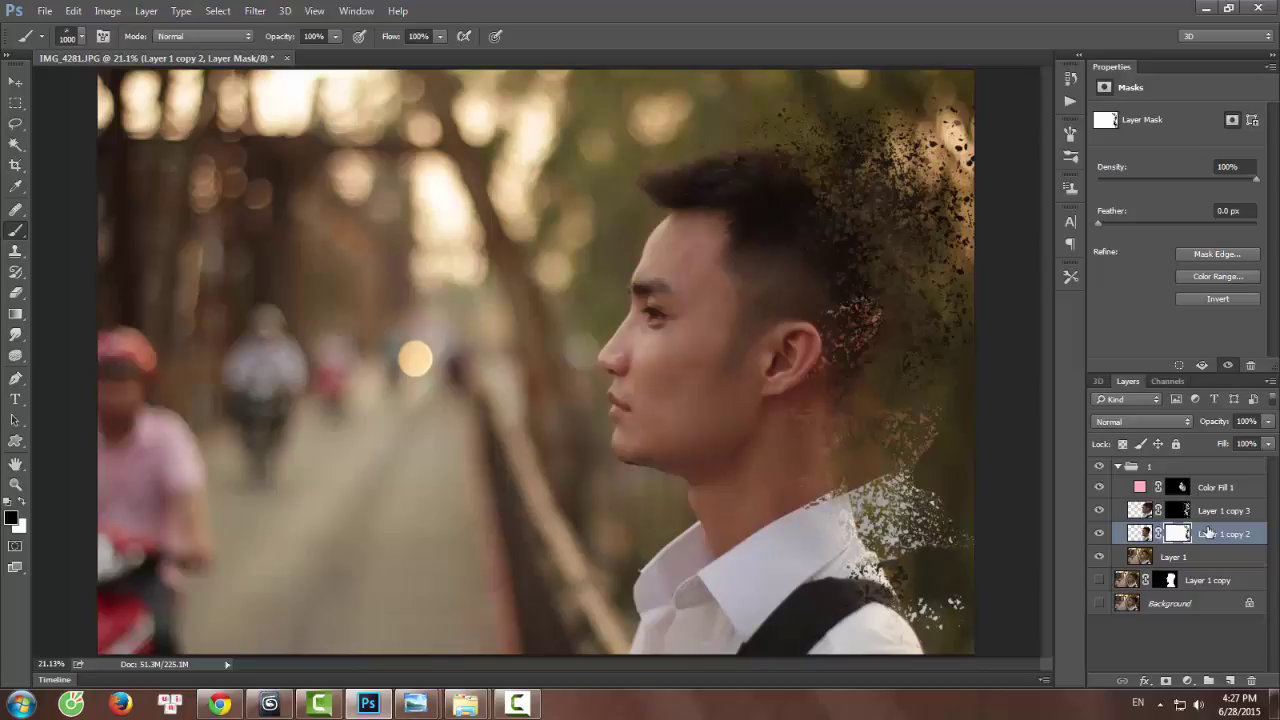
{"action": "scroll", "coordinate": [935, 370], "scroll_direction": "up", "scroll_amount": 2}
{"action": "scroll", "coordinate": [903, 410], "scroll_direction": "up", "scroll_amount": 1}
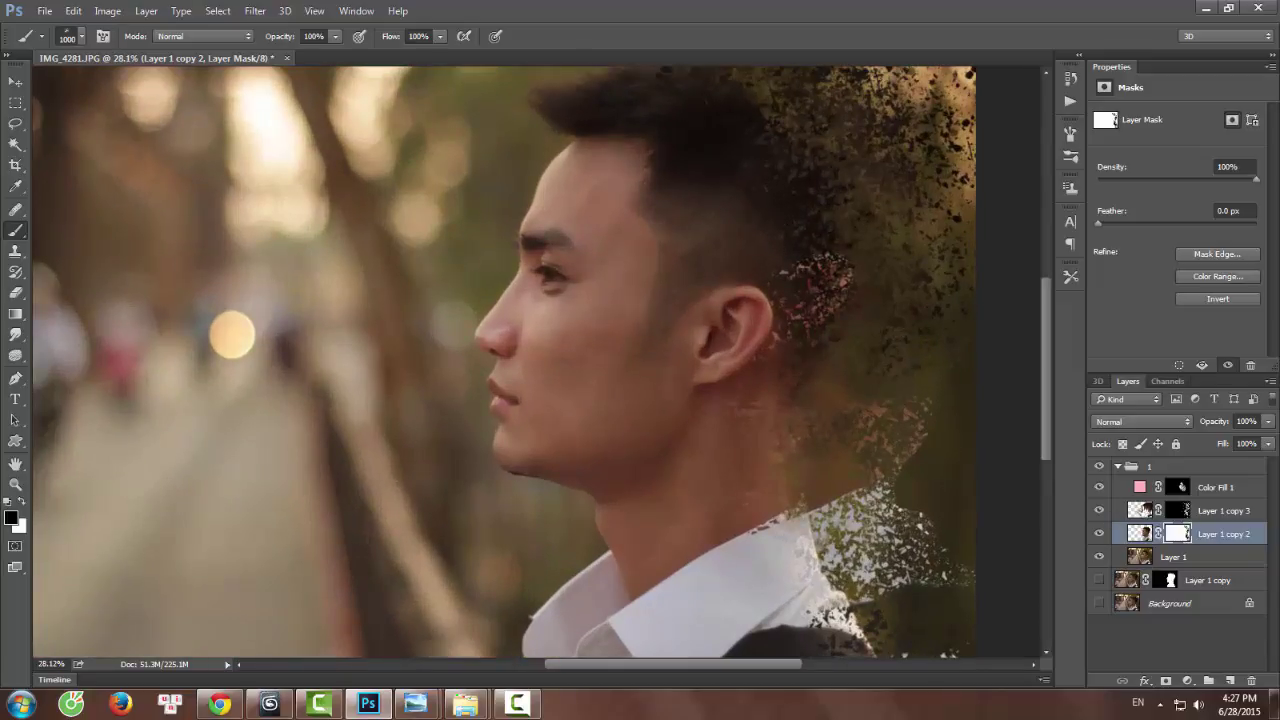
{"action": "left_click", "coordinate": [1178, 510]}
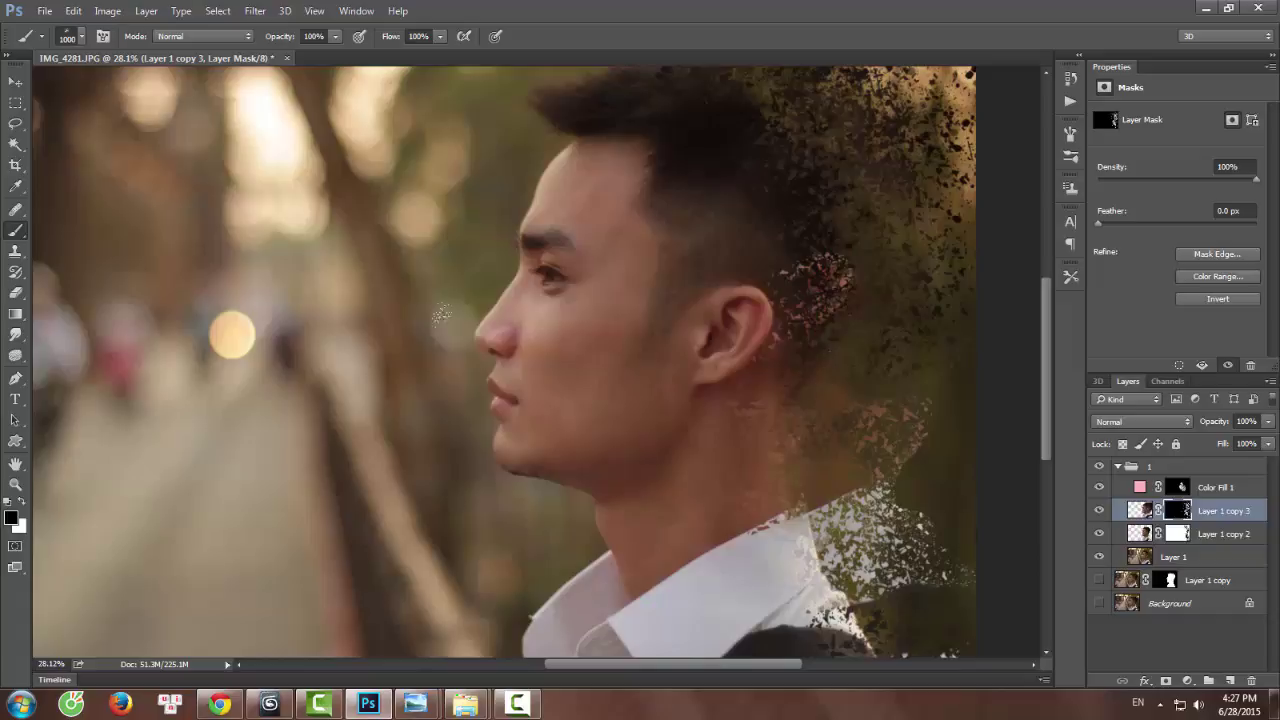
{"action": "left_click", "coordinate": [23, 502]}
{"action": "left_click", "coordinate": [934, 434]}
{"action": "key", "text": "ctrl+z"}
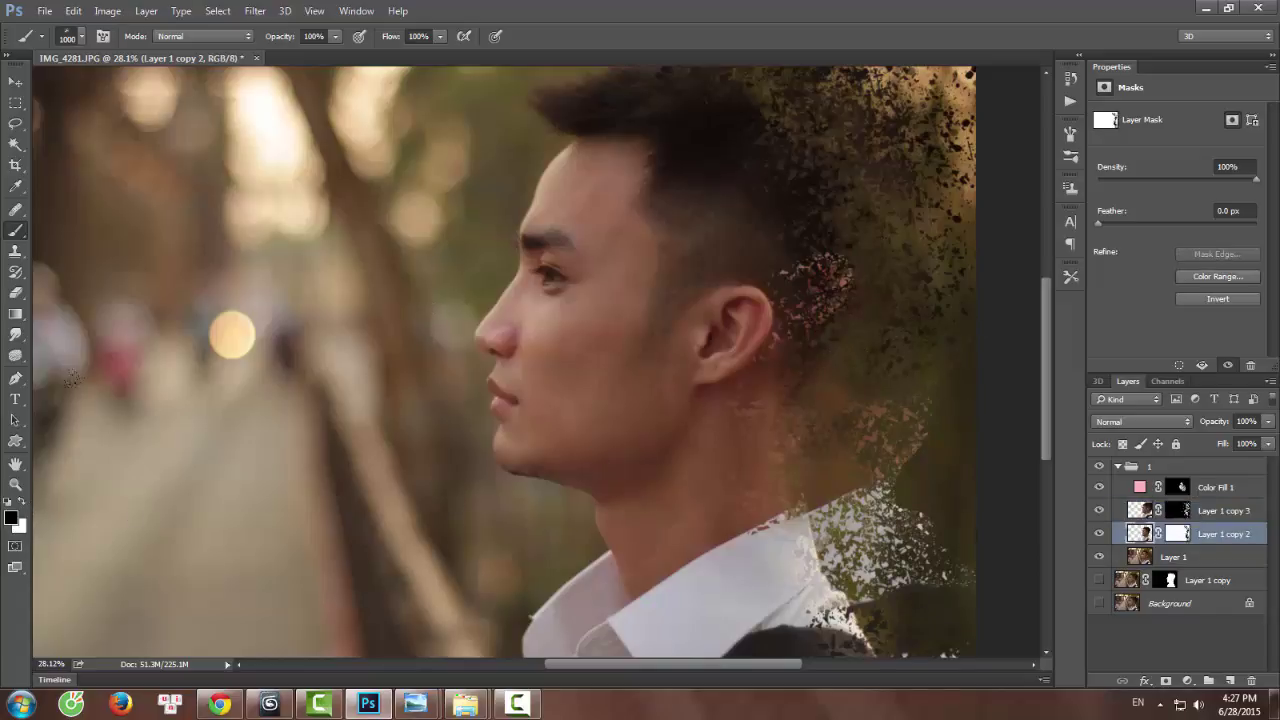
{"action": "left_click", "coordinate": [22, 502]}
{"action": "left_click", "coordinate": [875, 385]}
{"action": "left_click", "coordinate": [872, 337]}
{"action": "key", "text": "ctrl+alt+z"}
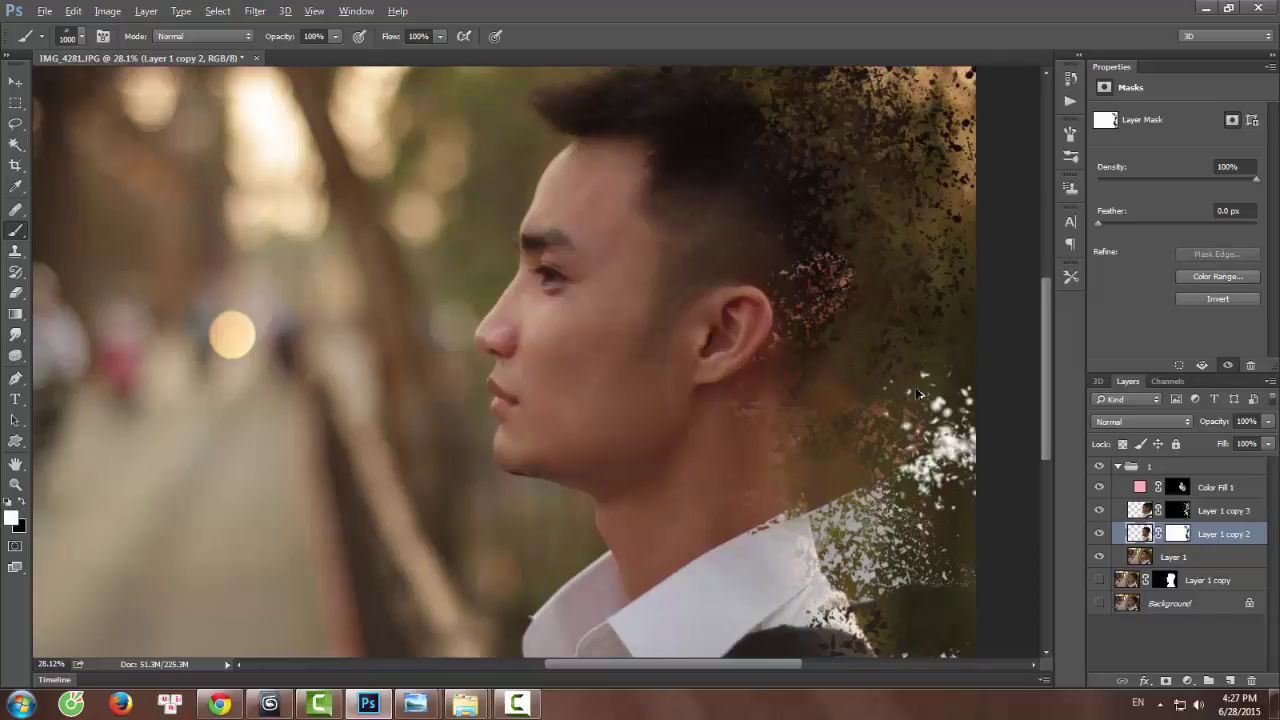
{"action": "key", "text": "ctrl+alt+z"}
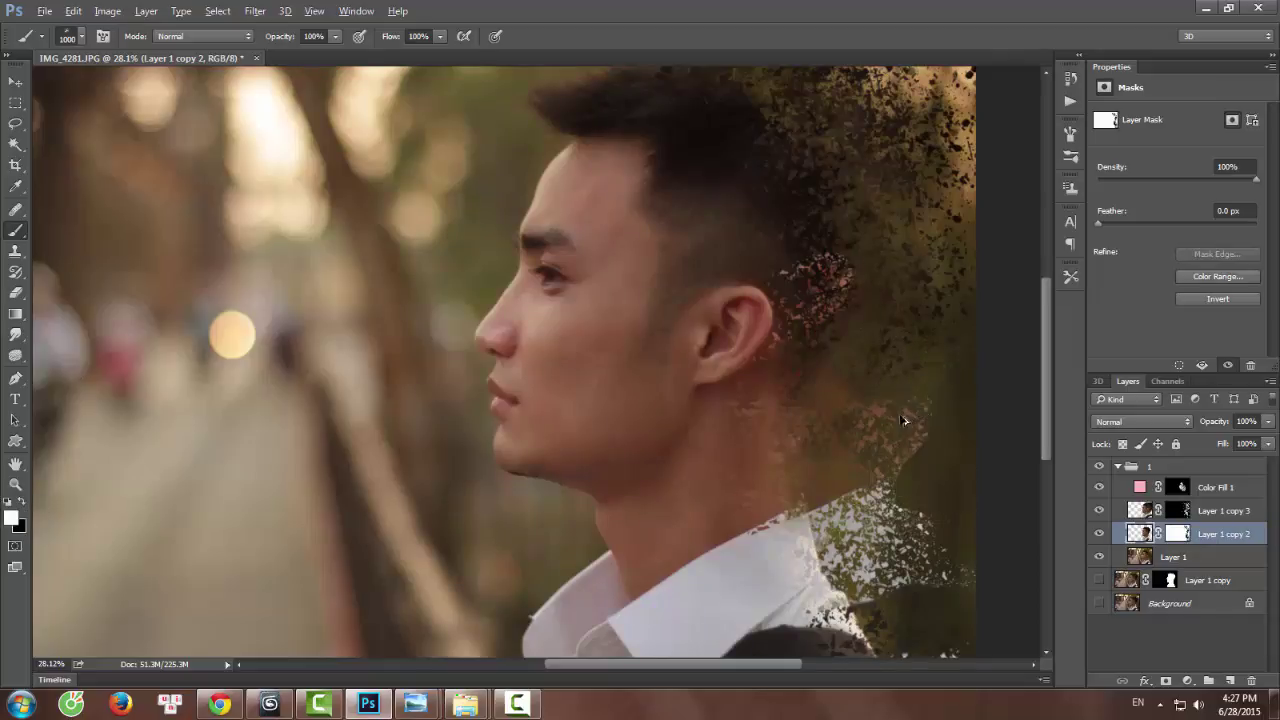
{"action": "left_click", "coordinate": [1183, 511]}
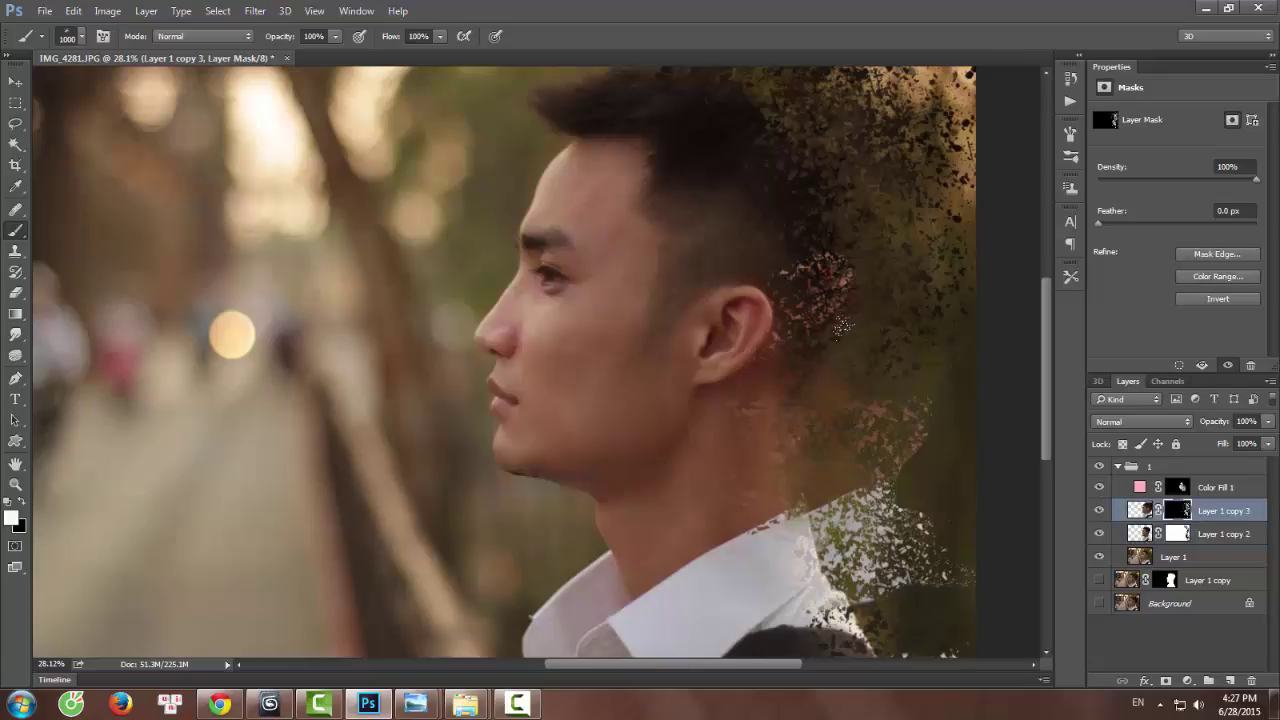
{"action": "left_click", "coordinate": [860, 352]}
{"action": "key", "text": "ctrl+z"}
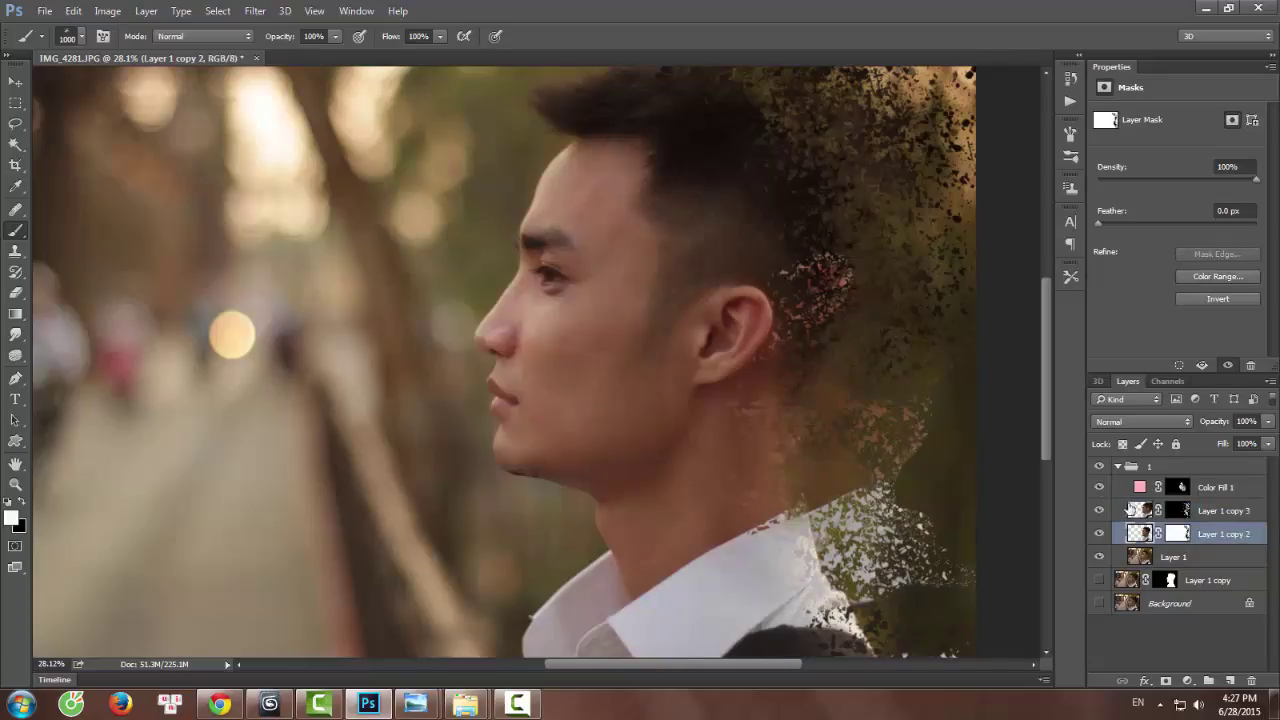
Thin out the particles behind the neck with black splatter strokes on the Layer 1 copy 3 mask.
{"action": "left_click", "coordinate": [1176, 511]}
{"action": "left_click", "coordinate": [22, 506]}
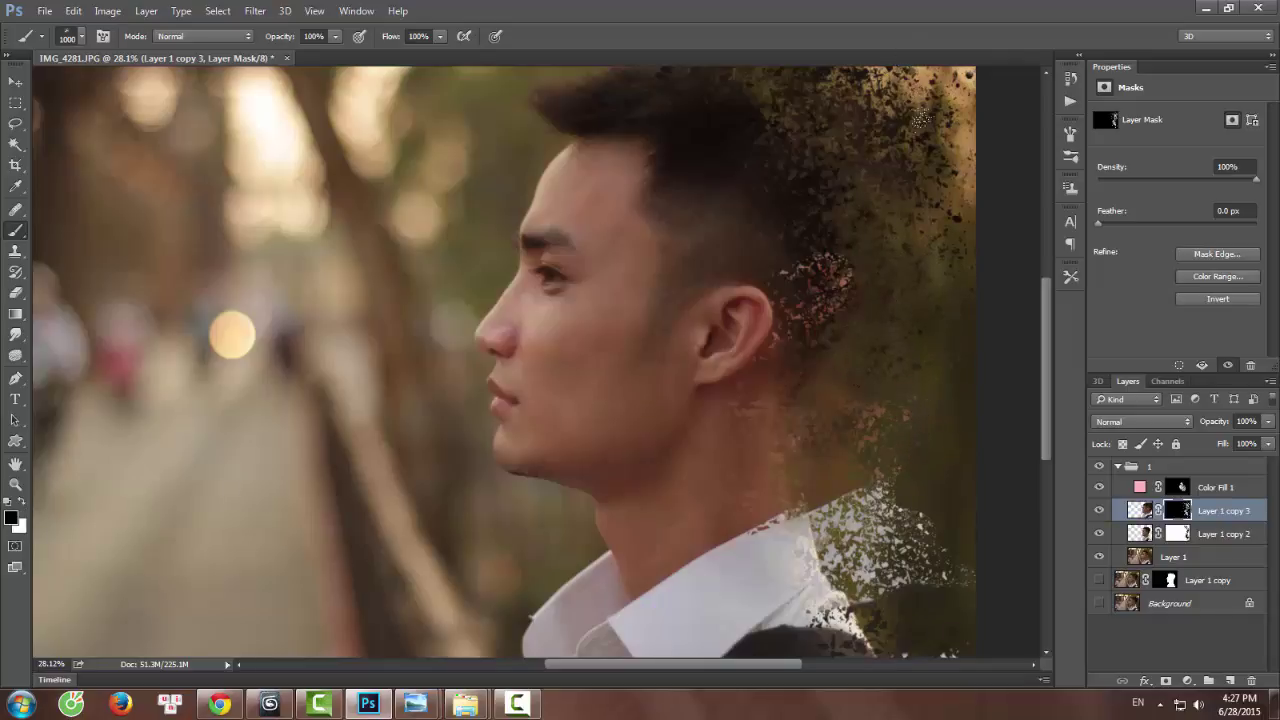
{"action": "scroll", "coordinate": [886, 204], "scroll_direction": "down", "scroll_amount": 2}
{"action": "scroll", "coordinate": [900, 235], "scroll_direction": "up", "scroll_amount": 1}
{"action": "left_click_drag", "start_coordinate": [935, 268], "coordinate": [928, 337]}
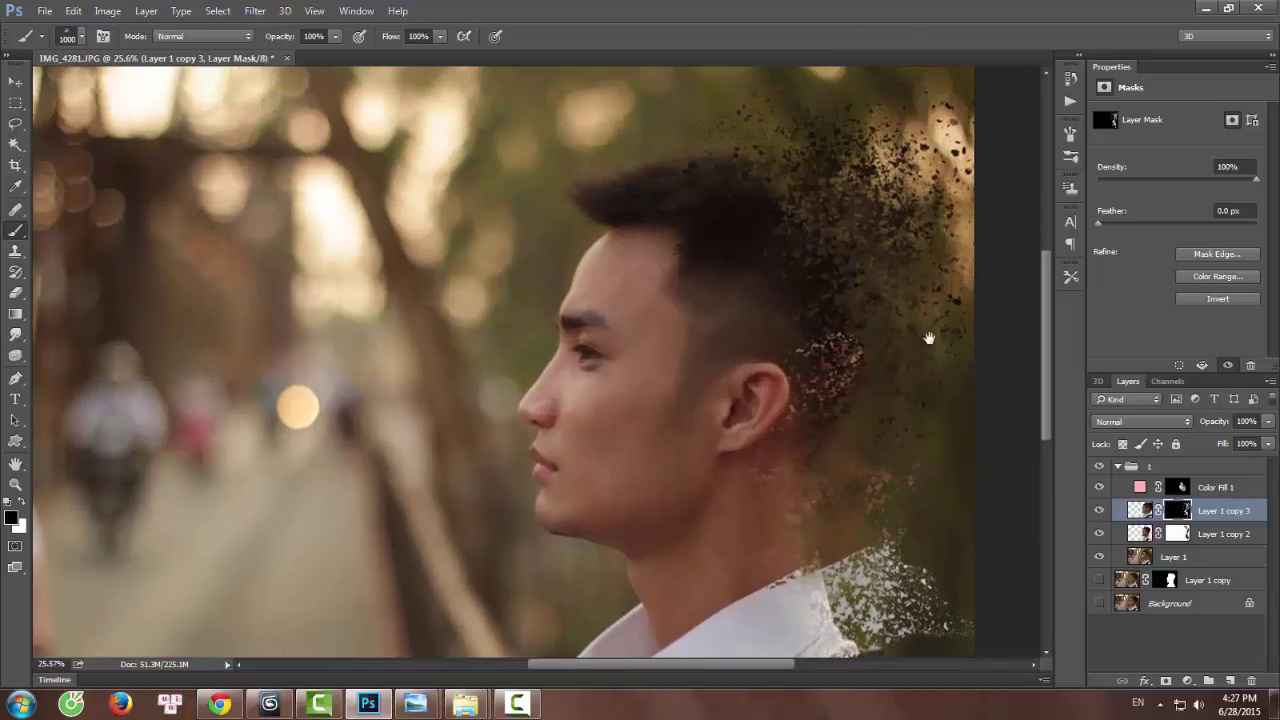
Lower the brush opacity to 72% and thin out the particles behind the ear on the Layer 1 copy 3 mask.
{"action": "left_click", "coordinate": [335, 37]}
{"action": "left_click", "coordinate": [317, 54]}
{"action": "left_click", "coordinate": [823, 318]}
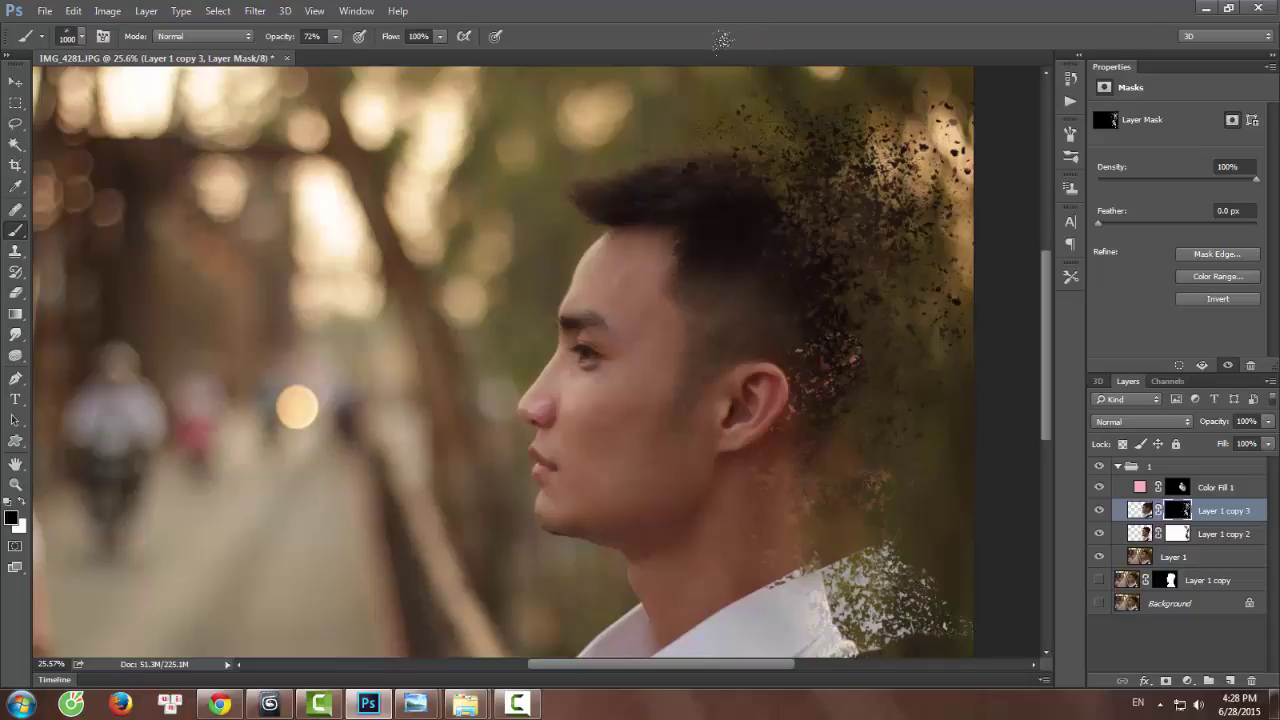
{"action": "scroll", "coordinate": [941, 446], "scroll_direction": "down", "scroll_amount": 2}
{"action": "scroll", "coordinate": [941, 465], "scroll_direction": "up", "scroll_amount": 2}
{"action": "scroll", "coordinate": [900, 420], "scroll_direction": "down", "scroll_amount": 3}
{"action": "scroll", "coordinate": [653, 97], "scroll_direction": "up", "scroll_amount": 3}
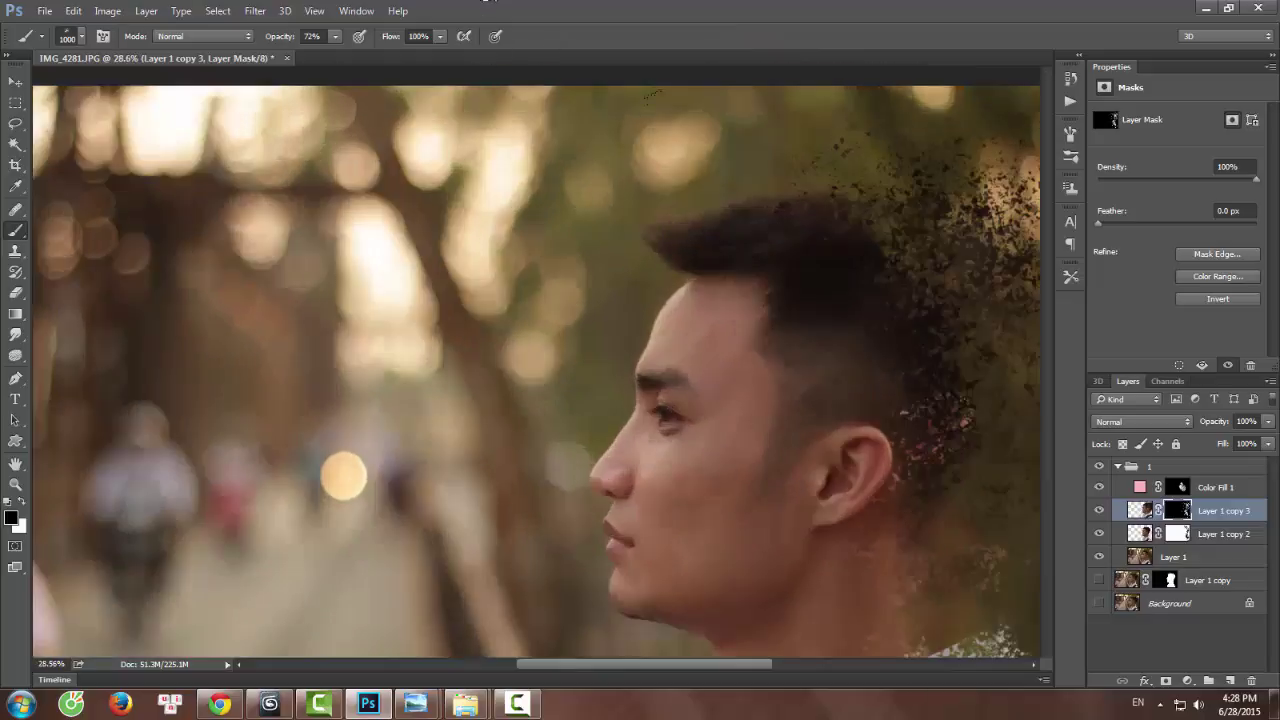
Break up the back of the head and neck on the Layer 1 copy 2 mask with black splatter strokes at 72% opacity.
{"action": "left_click", "coordinate": [1186, 536]}
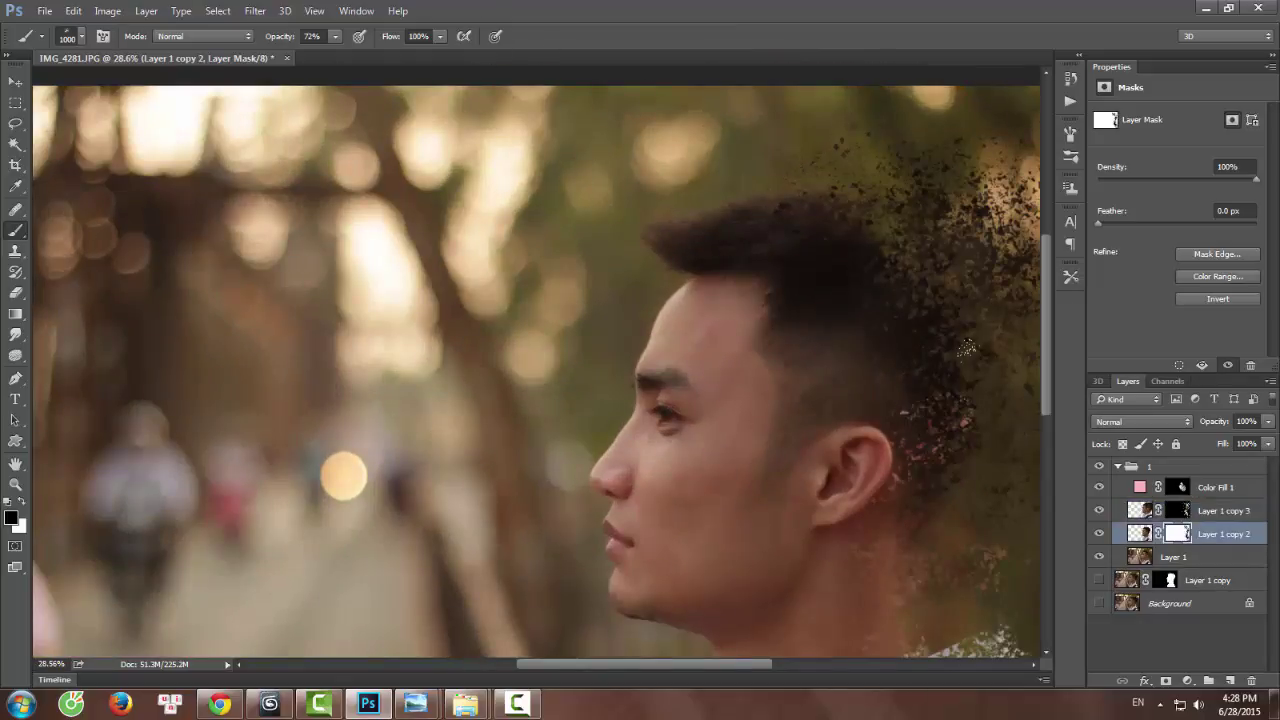
{"action": "scroll", "coordinate": [722, 280], "scroll_direction": "down", "scroll_amount": 5}
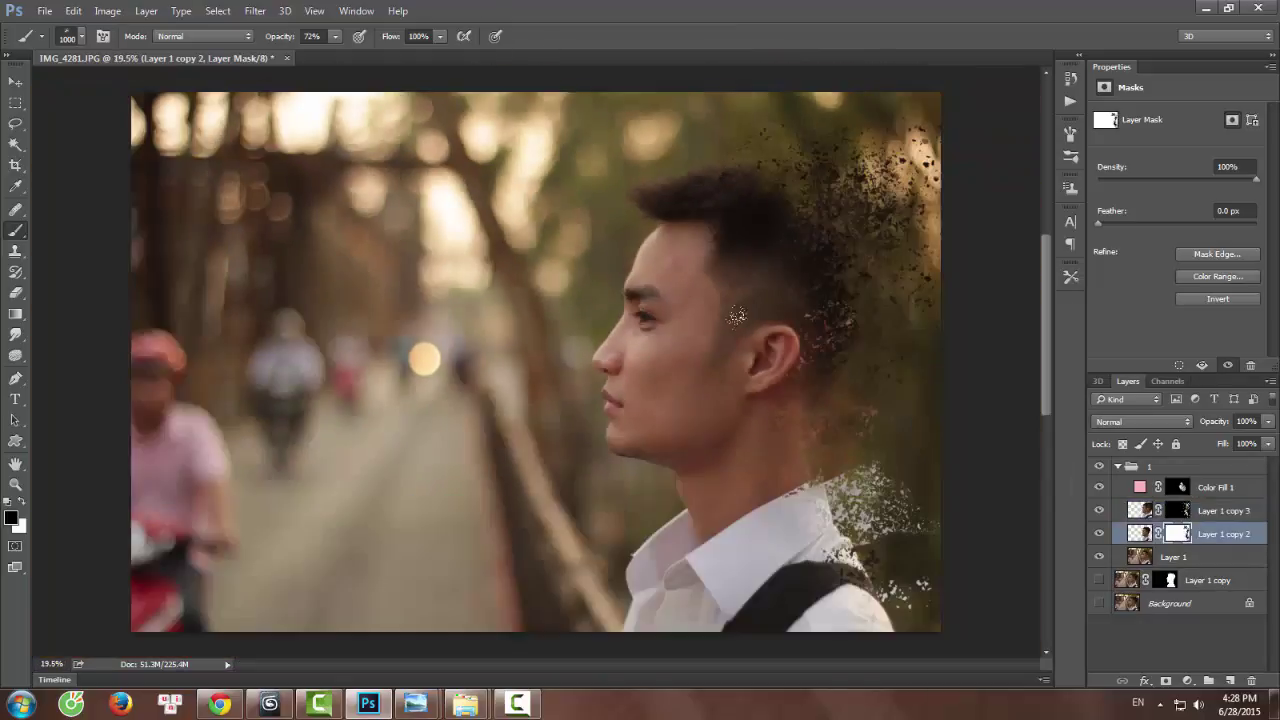
{"action": "scroll", "coordinate": [828, 472], "scroll_direction": "up", "scroll_amount": 5}
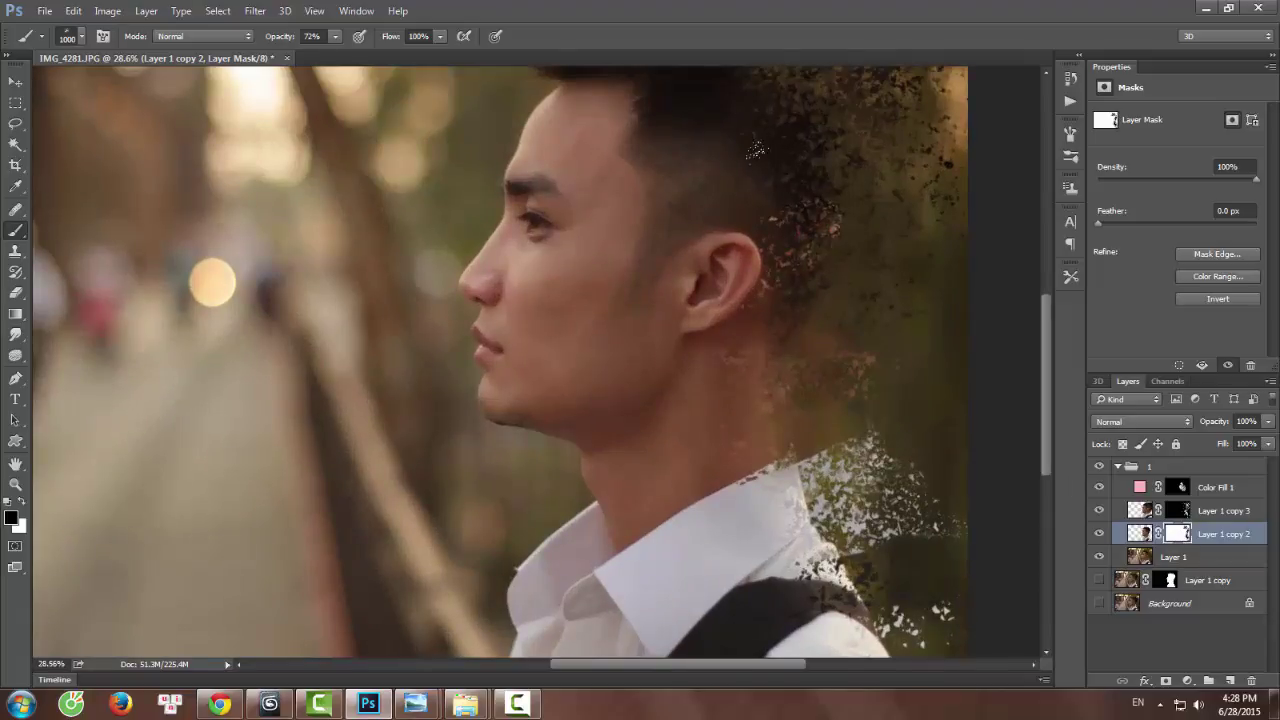
{"action": "scroll", "coordinate": [850, 395], "scroll_direction": "down", "scroll_amount": 5}
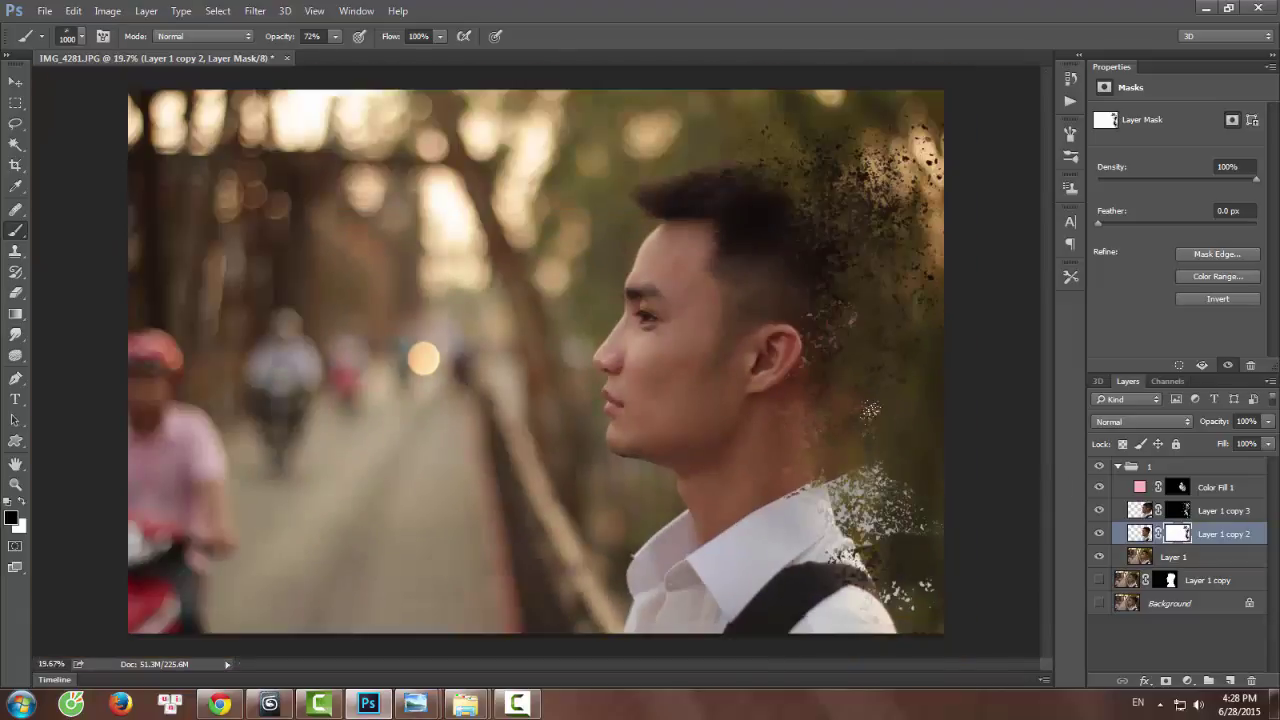
{"action": "scroll", "coordinate": [835, 330], "scroll_direction": "up", "scroll_amount": 2}
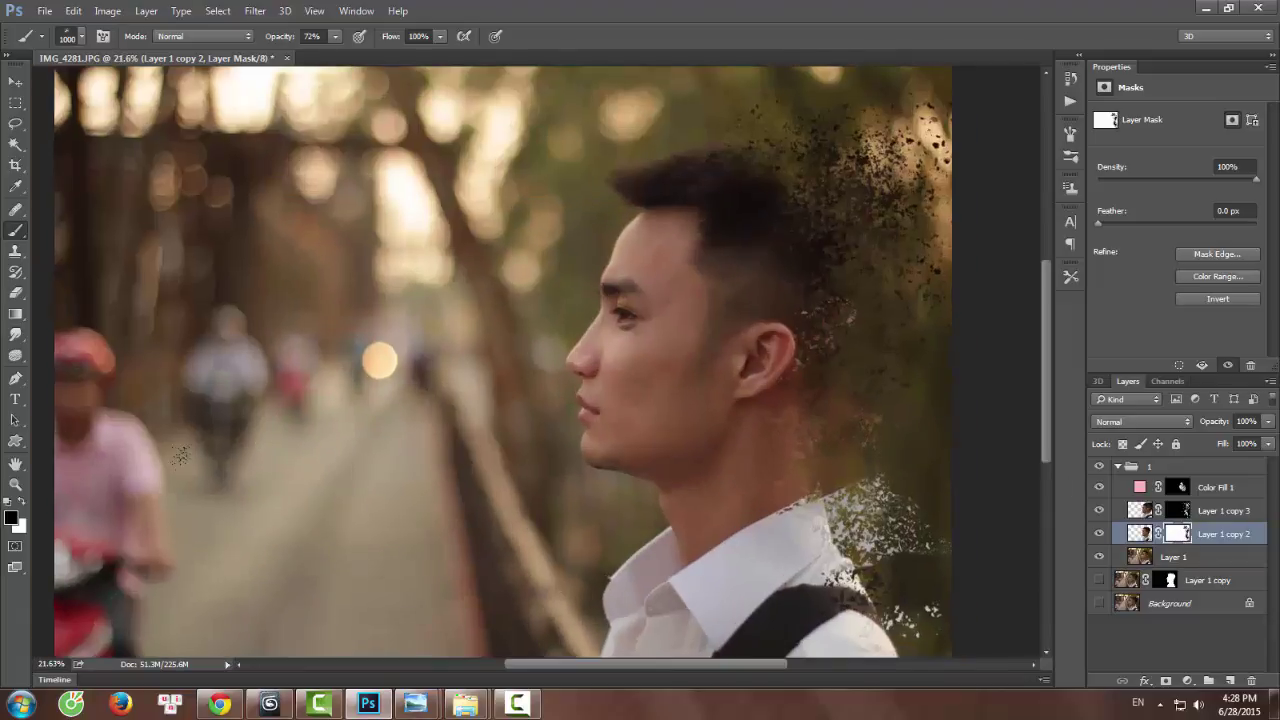
{"action": "scroll", "coordinate": [410, 460], "scroll_direction": "up", "scroll_amount": 4}
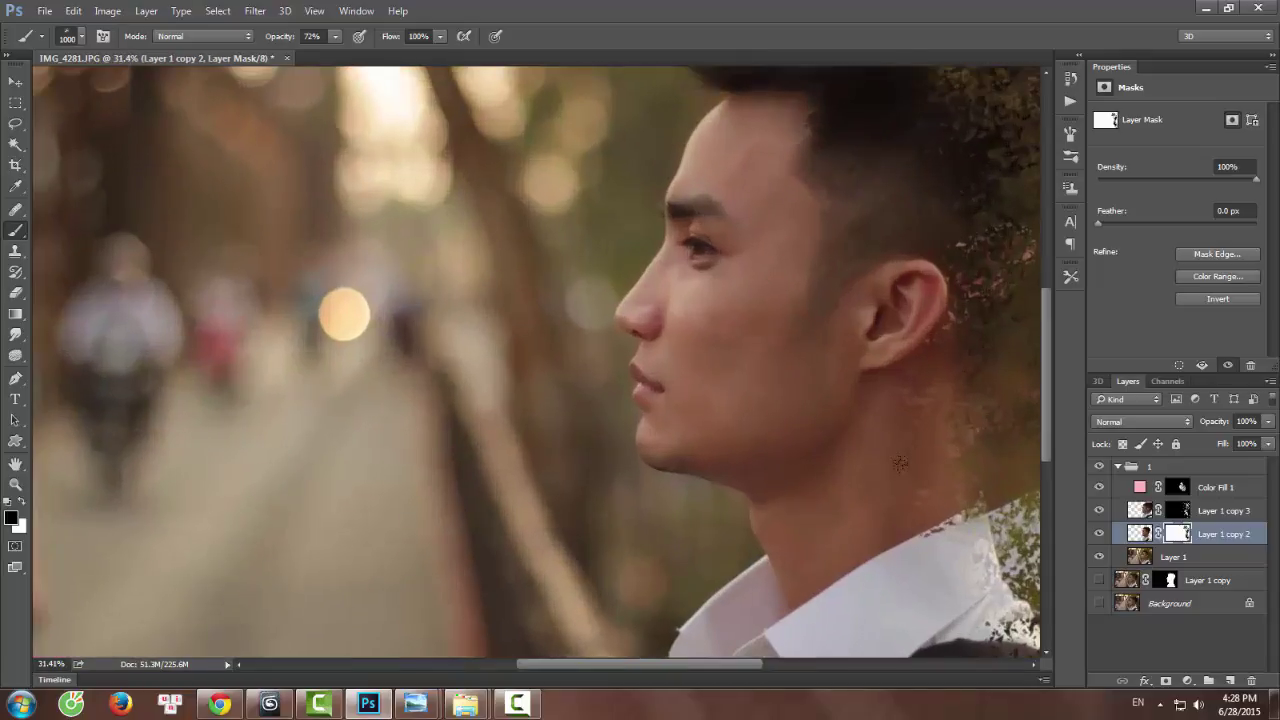
Stamp all visible layers into a new merged layer placed above group 1.
{"action": "key", "text": "ctrl+alt+shift+e"}
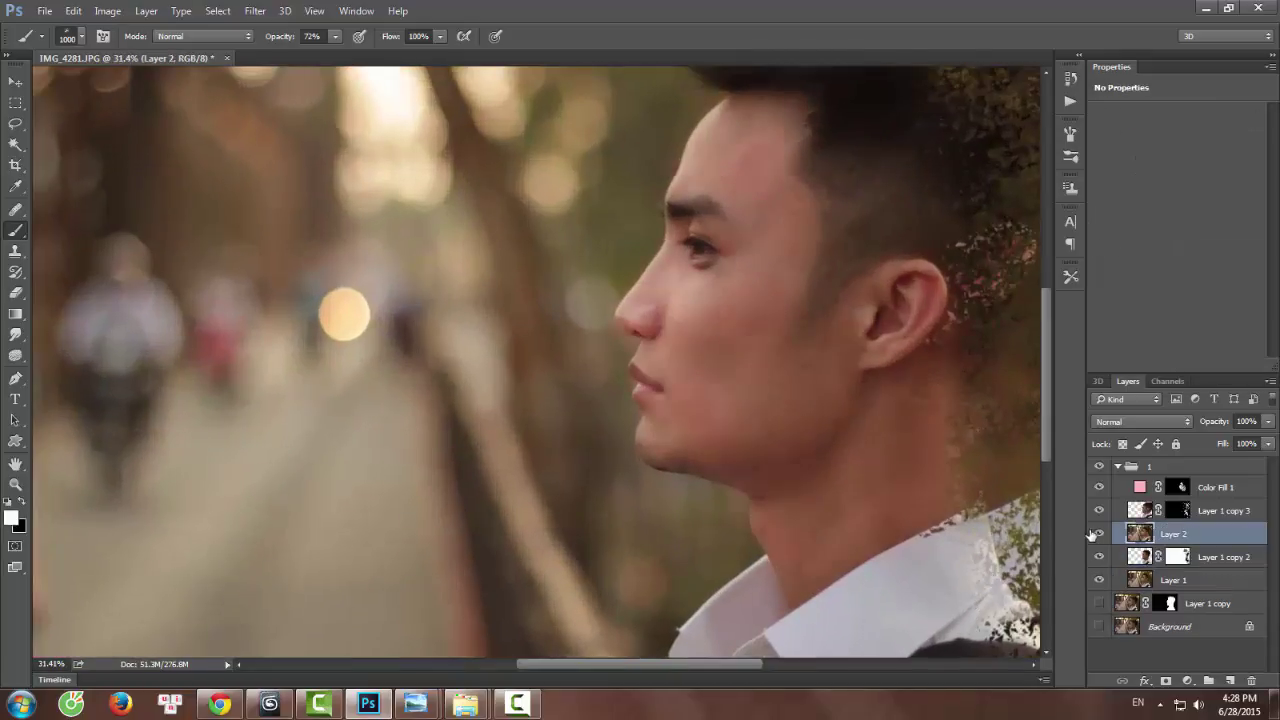
{"action": "key", "text": "Delete"}
{"action": "left_click", "coordinate": [1165, 468]}
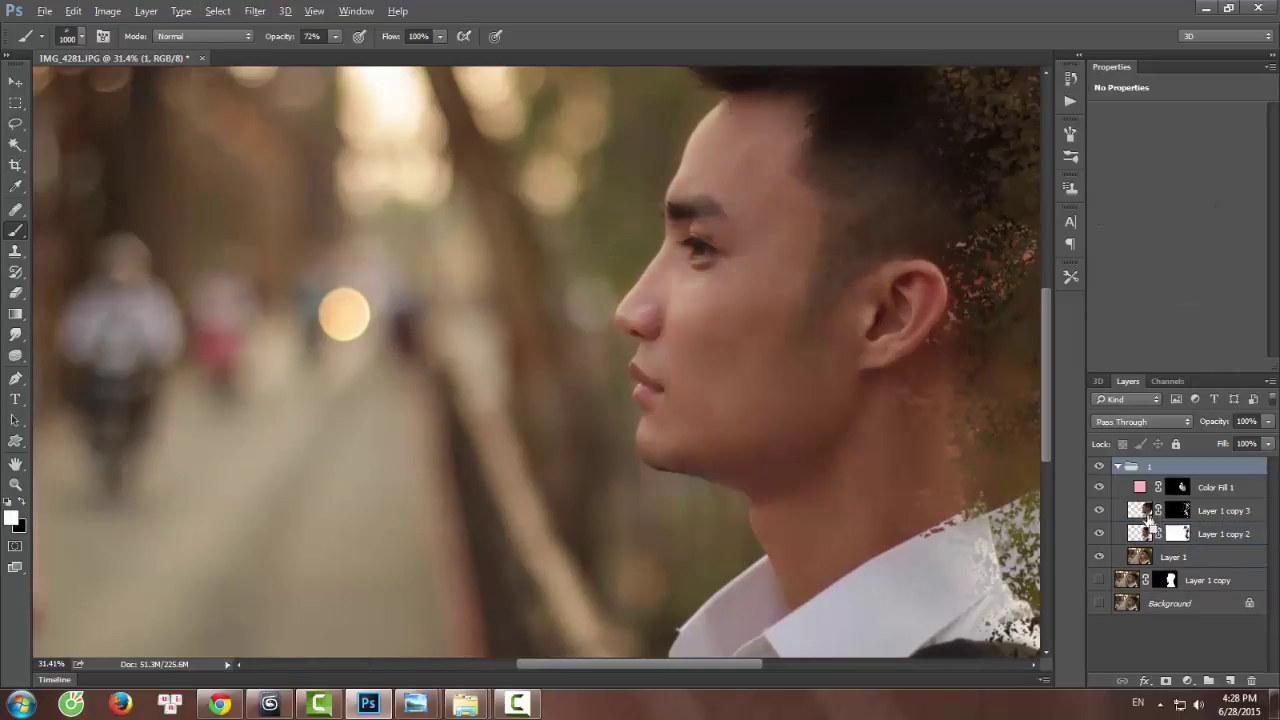
{"action": "key", "text": "ctrl+alt+shift+e"}
{"action": "key", "text": "ctrl+0"}
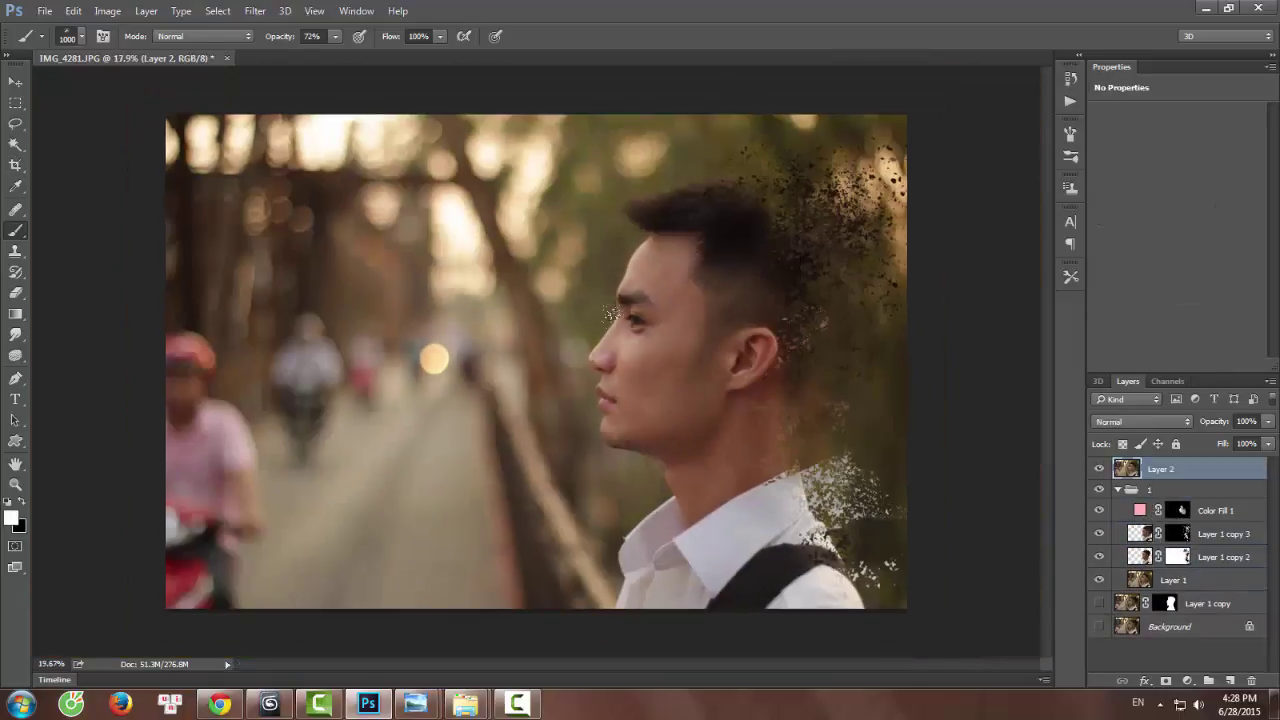
{"action": "scroll", "coordinate": [609, 314], "scroll_direction": "up", "scroll_amount": 1}
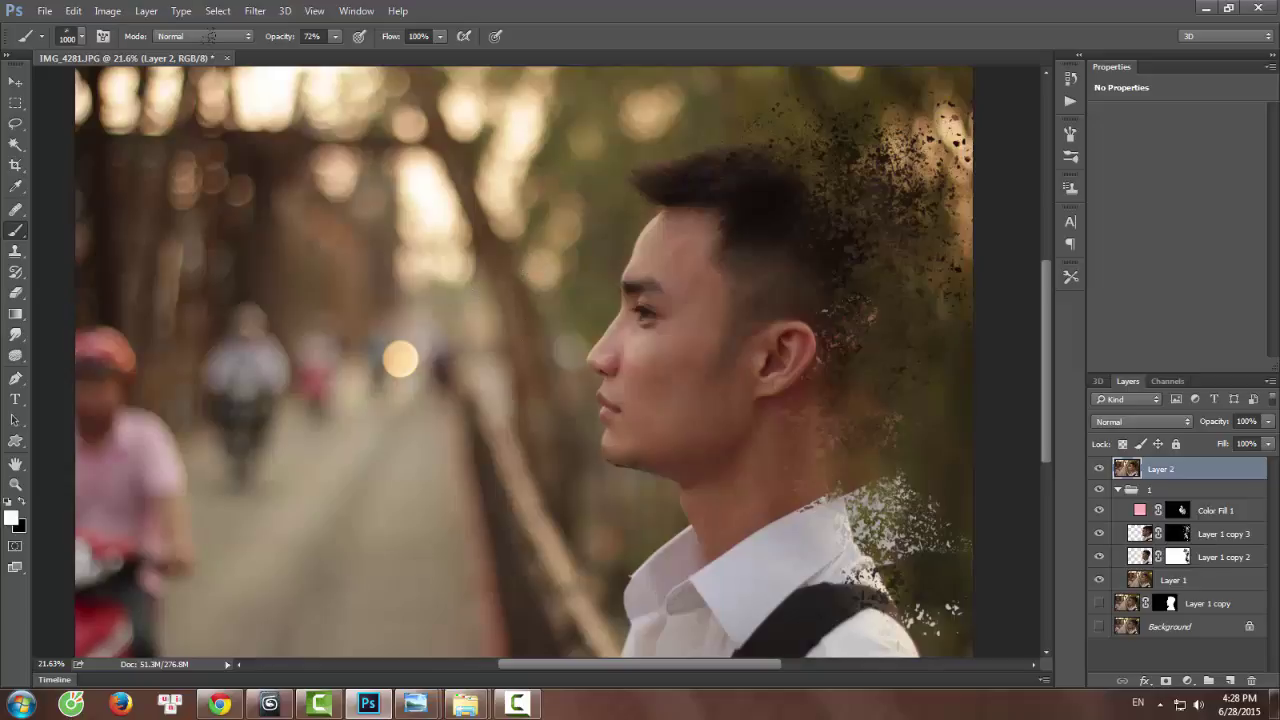
{"action": "left_click", "coordinate": [256, 12]}
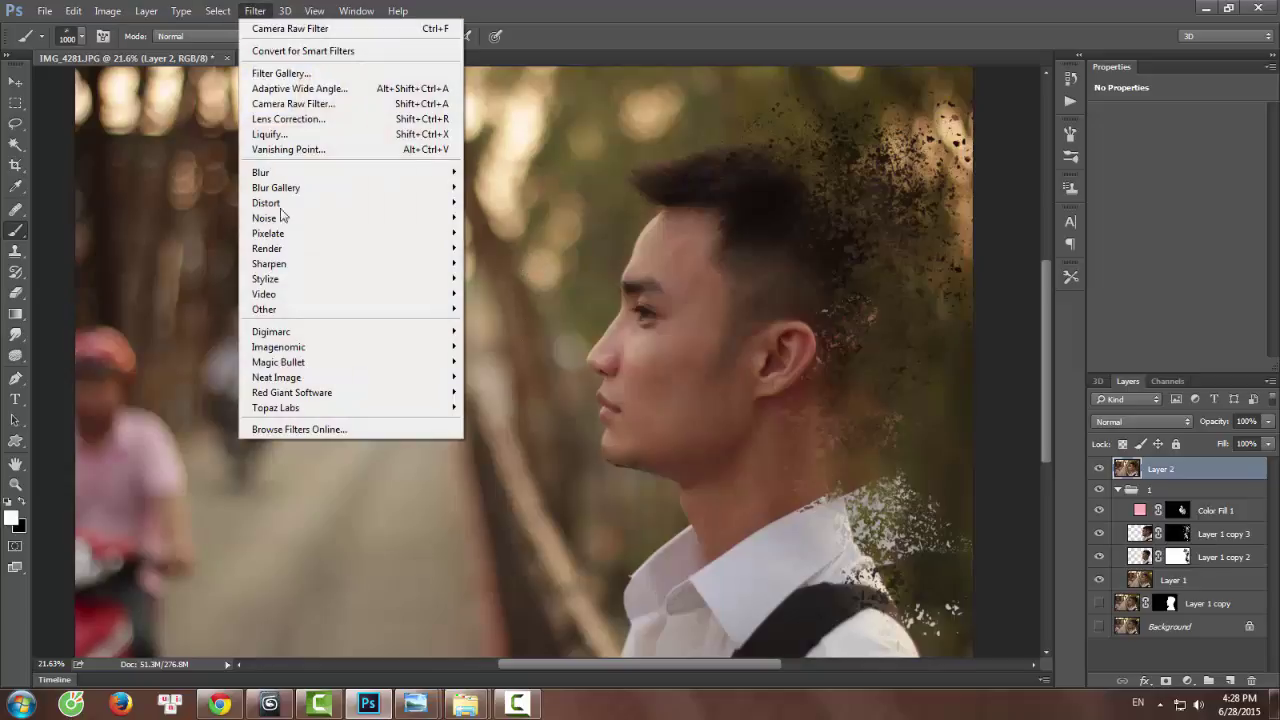
{"action": "left_click", "coordinate": [538, 338]}
{"action": "scroll", "coordinate": [720, 422], "scroll_direction": "down", "scroll_amount": 1}
{"action": "scroll", "coordinate": [719, 446], "scroll_direction": "up", "scroll_amount": 1}
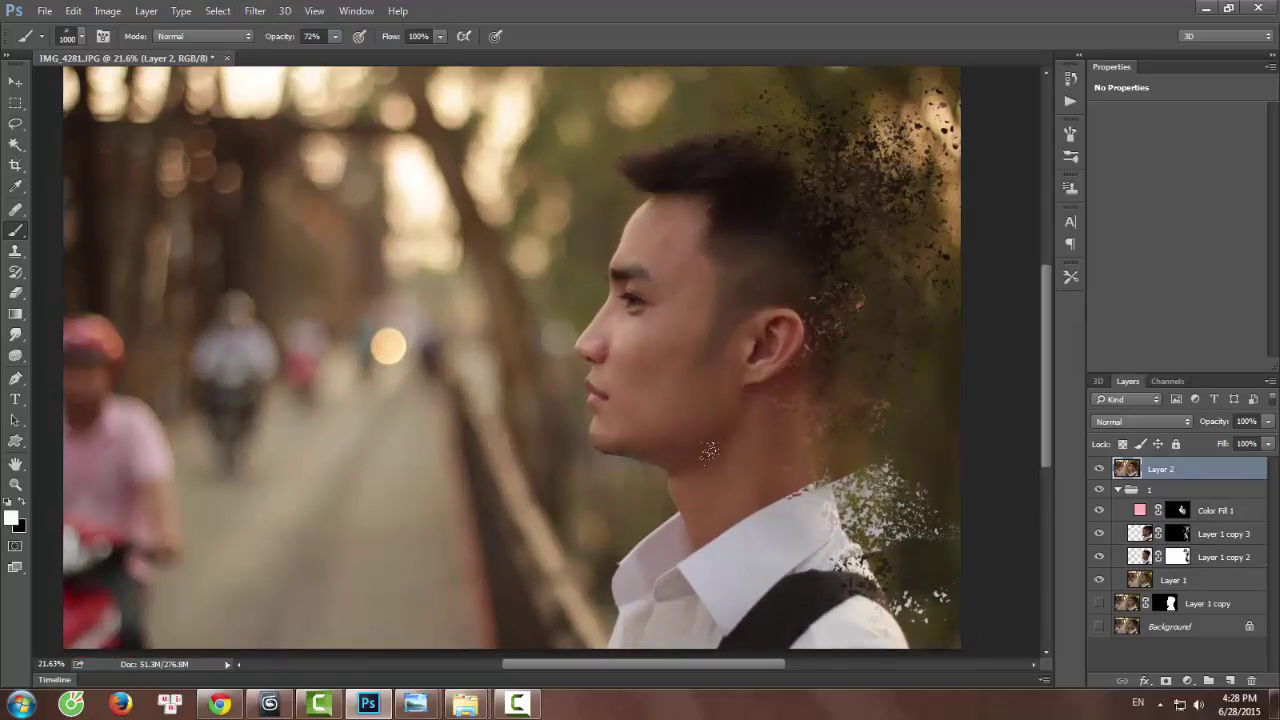
{"action": "key", "text": "v"}
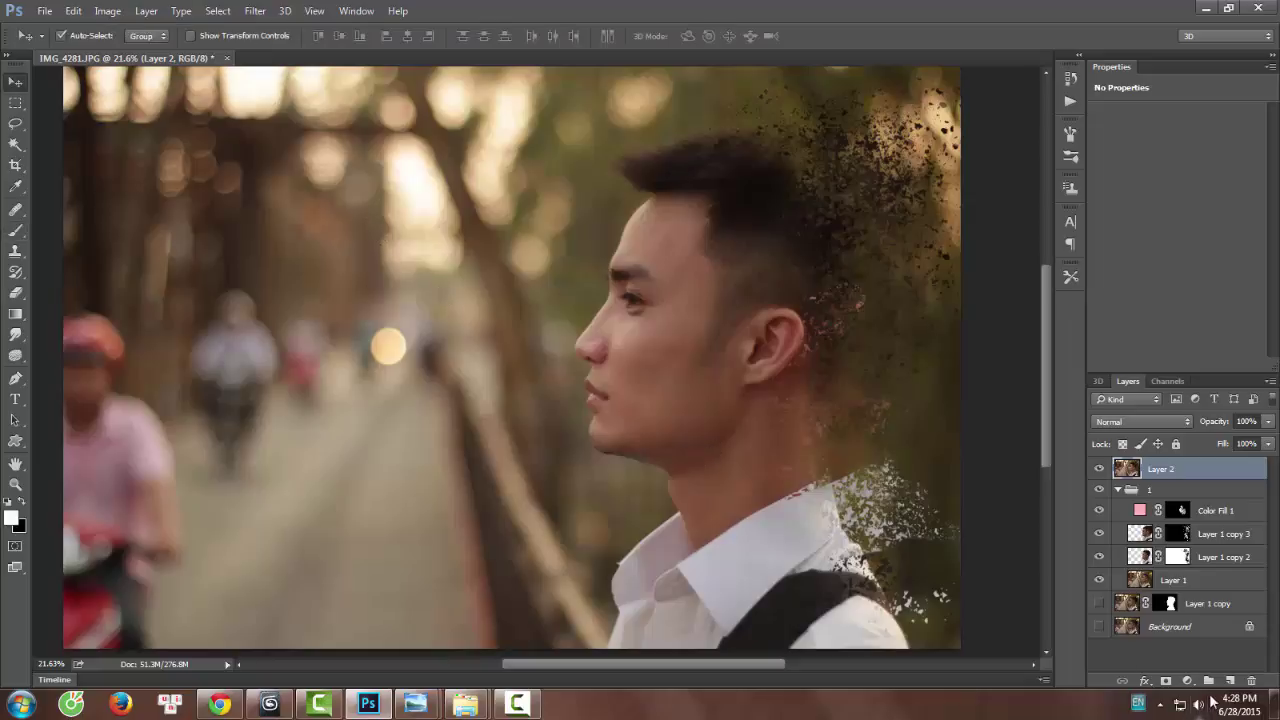
{"action": "left_click", "coordinate": [524, 705]}
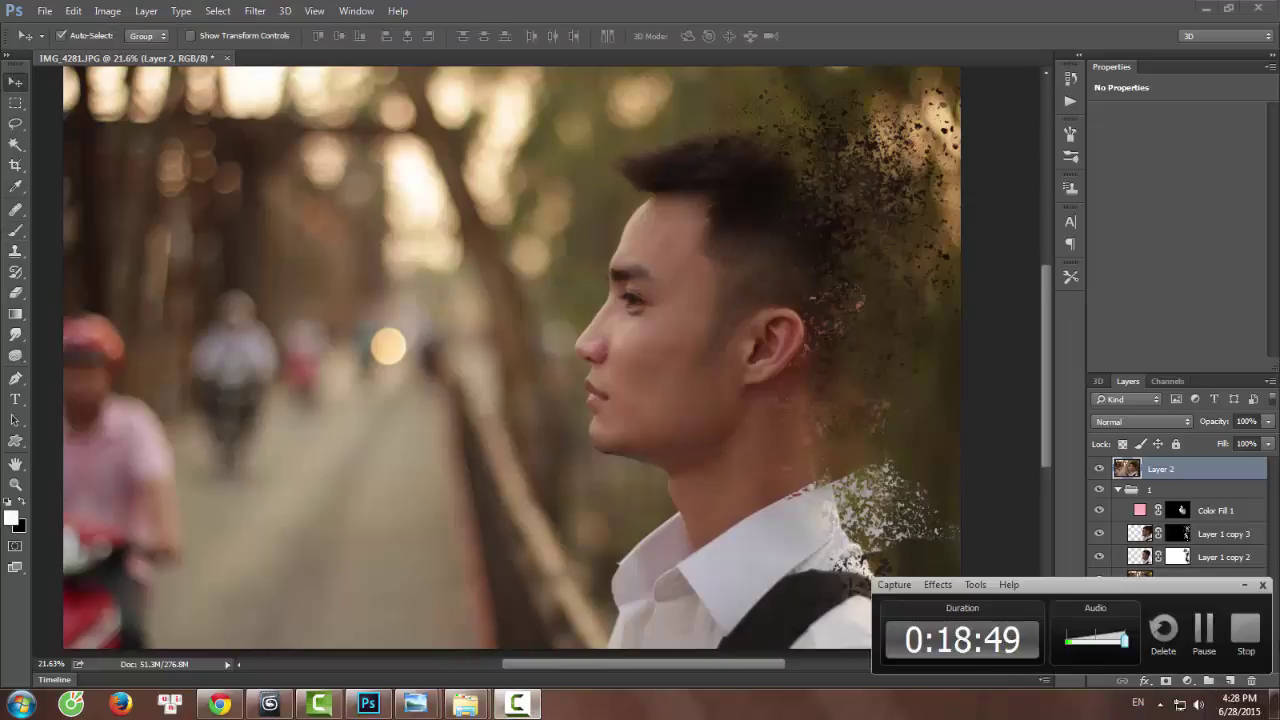